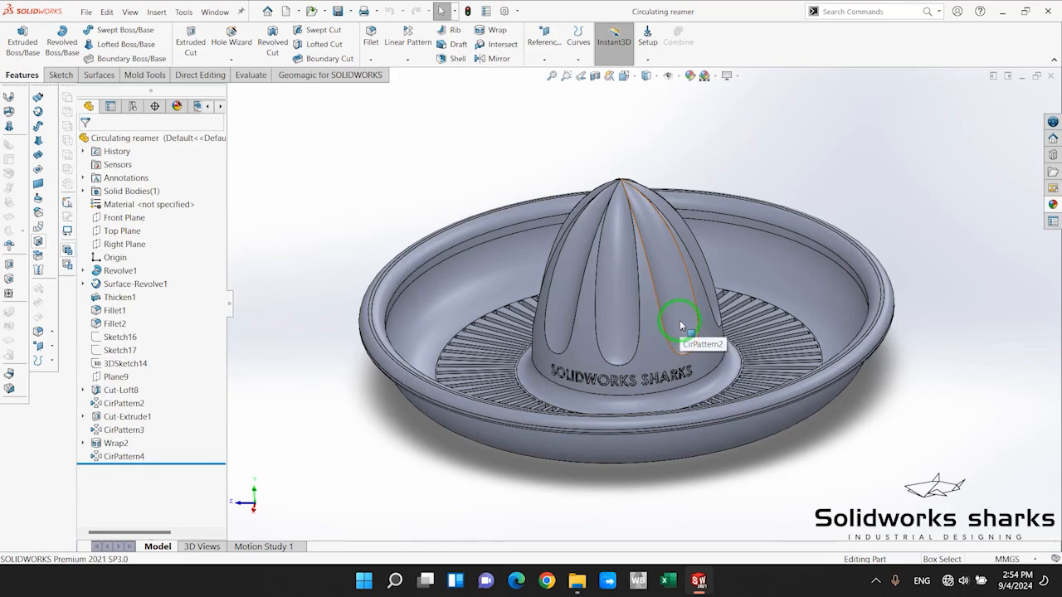
scroll(664, 298, down, 3)
scroll(667, 274, up, 5)
middle_drag(664, 247, 717, 349)
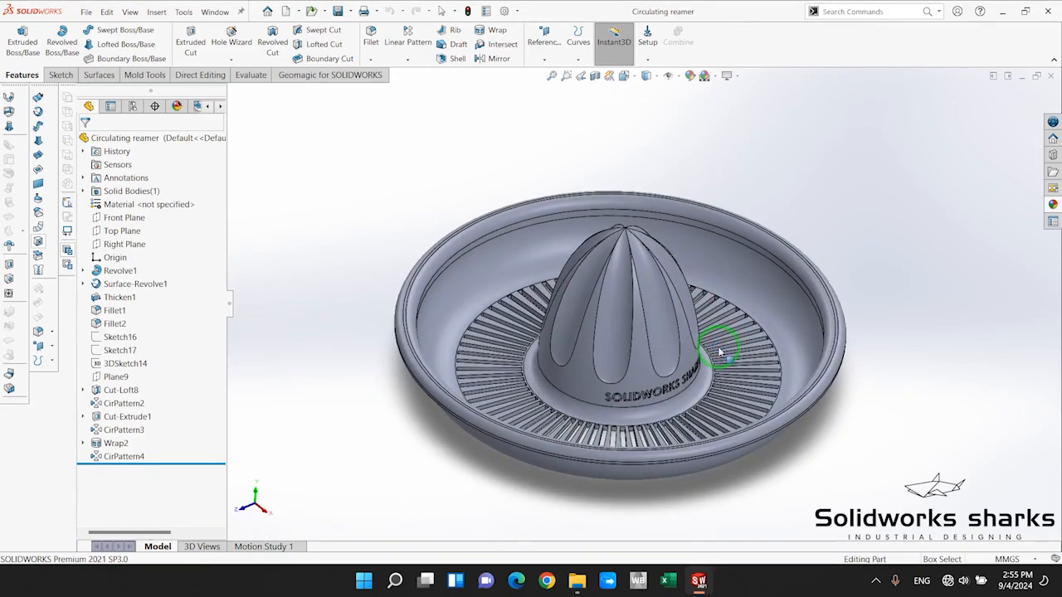
scroll(671, 363, down, 2)
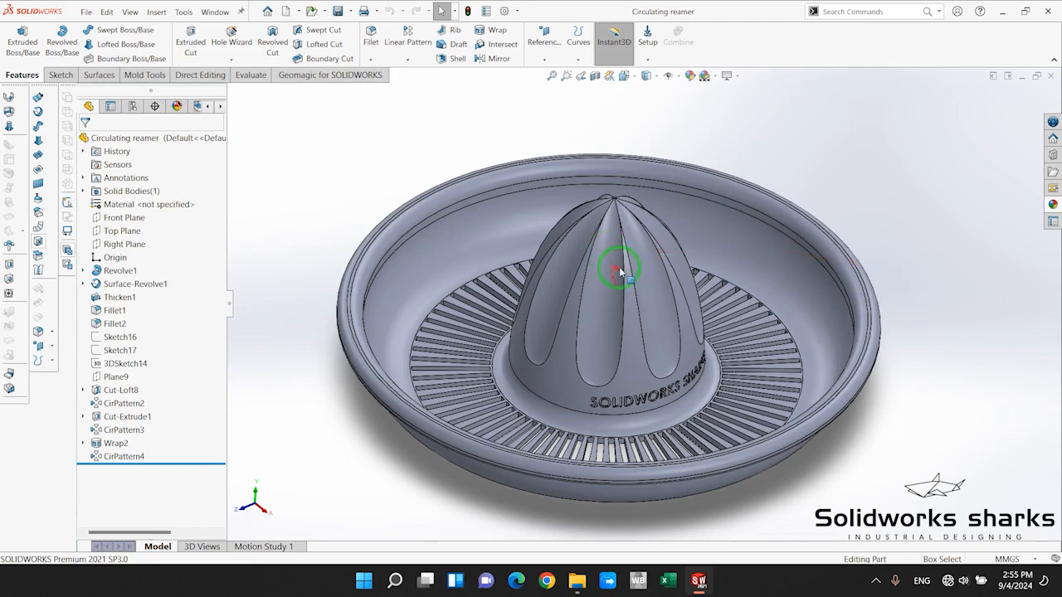
Create a new part document and start a sketch on the Front Plane
click(85, 11)
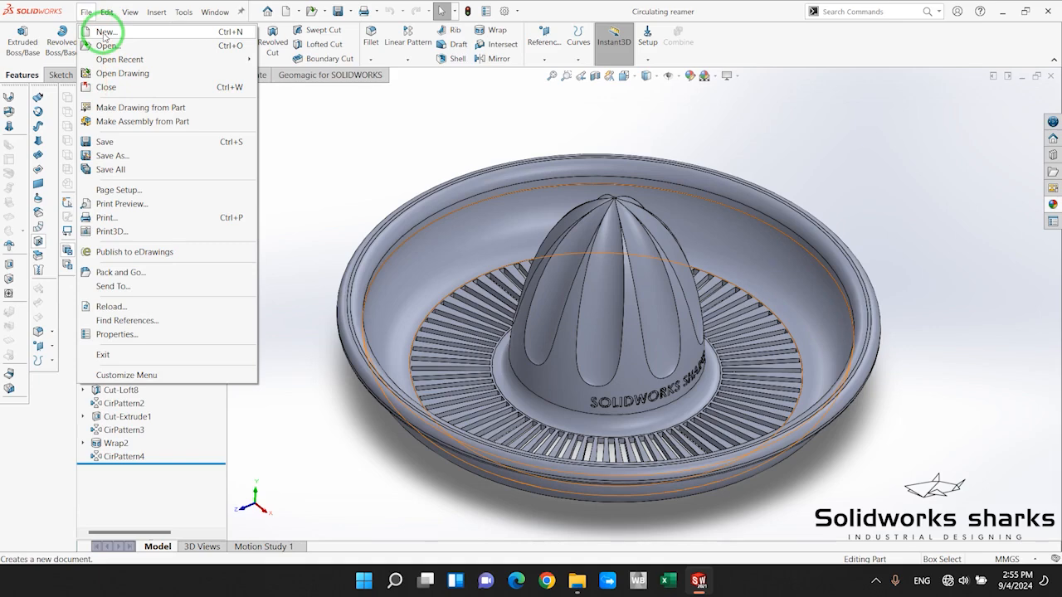
click(104, 33)
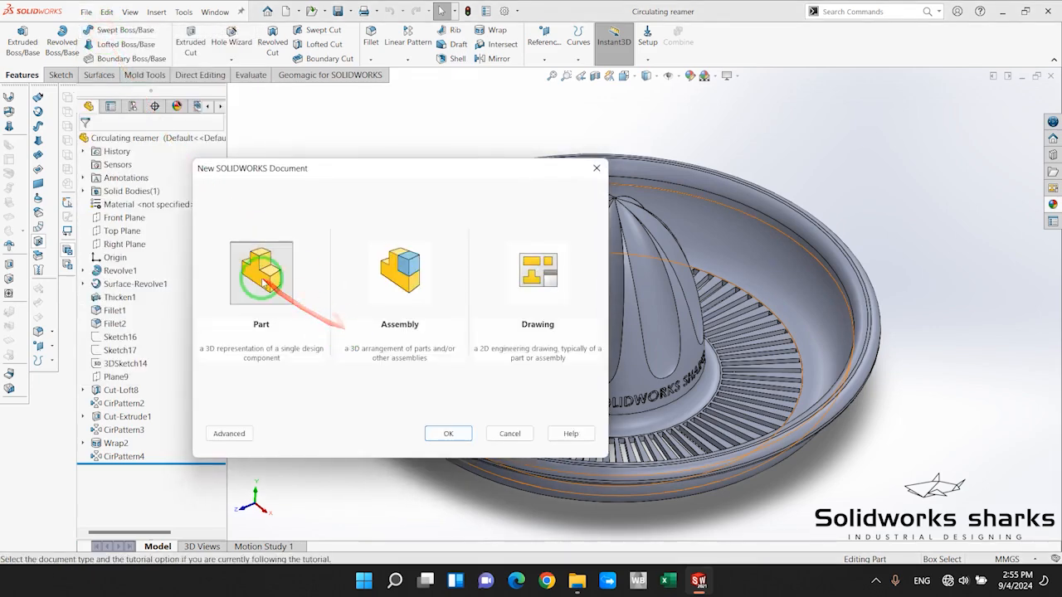
click(452, 433)
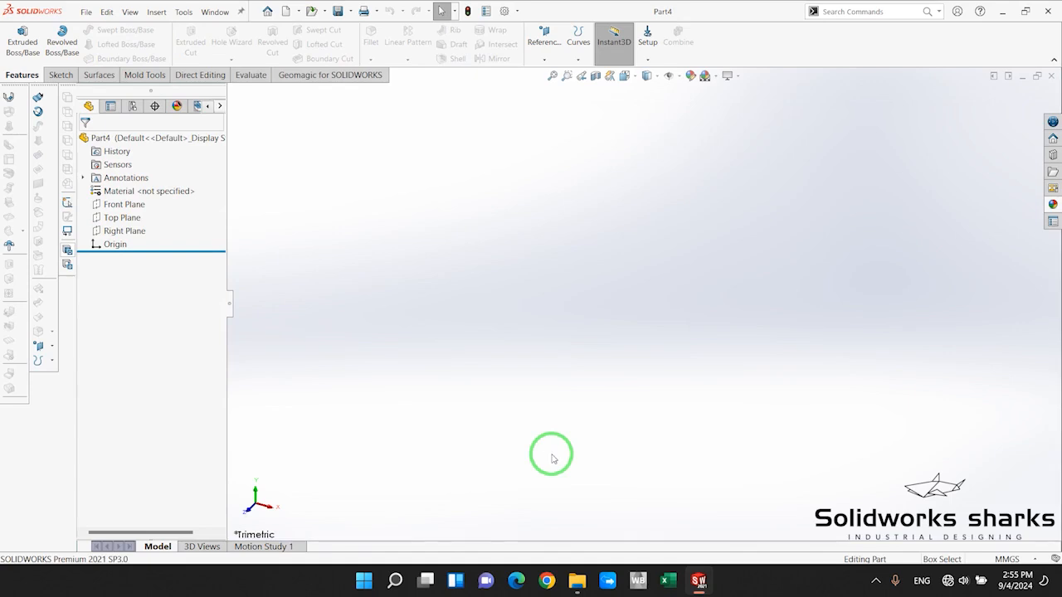
click(58, 77)
click(16, 38)
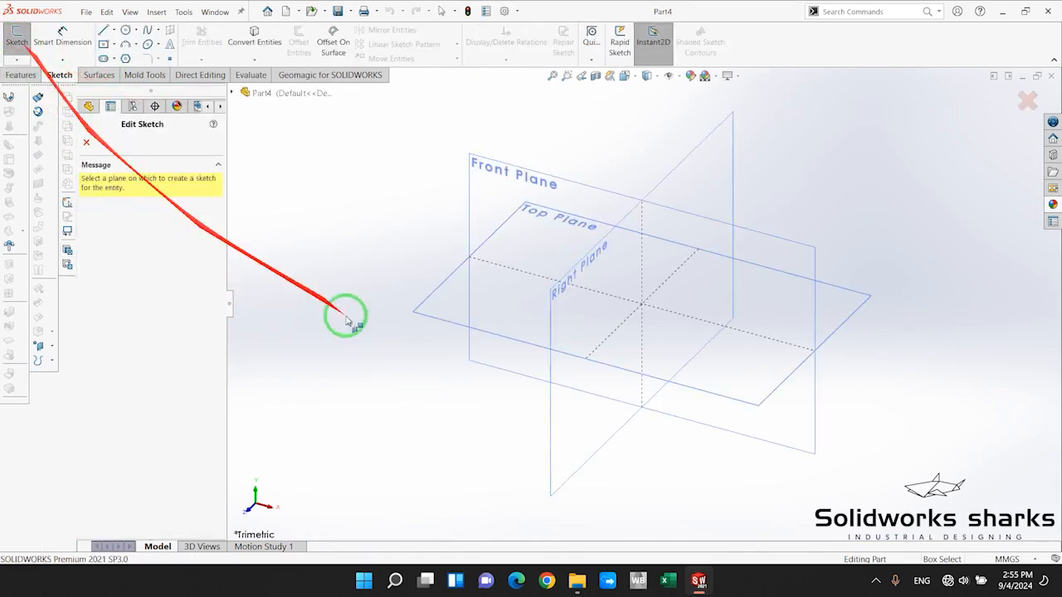
click(789, 253)
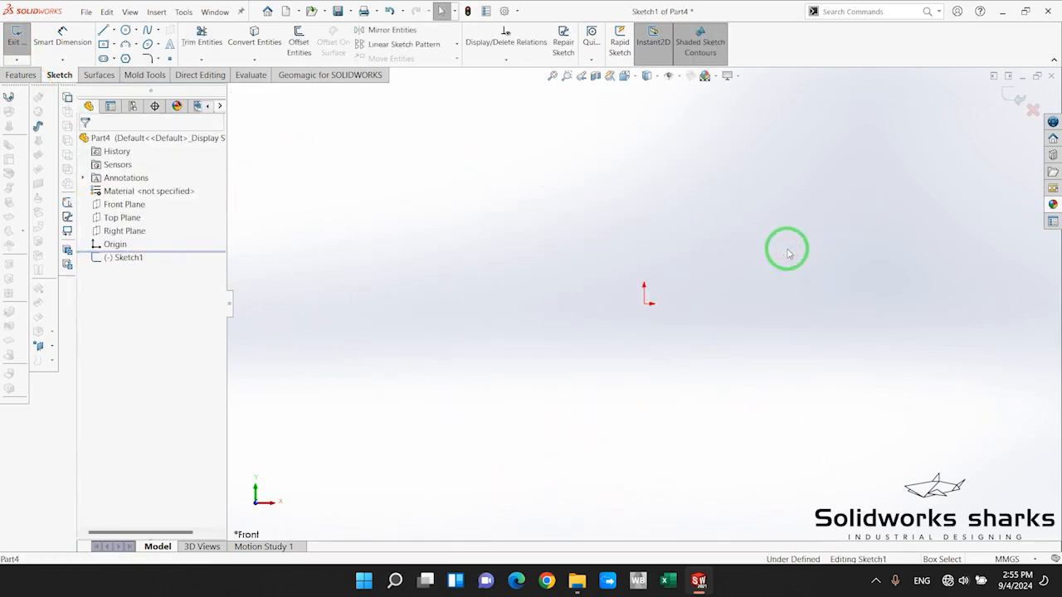
Sketch a horizontal line about 46 mm long ending at the origin, continuing into a vertical line about 64 mm up from it
click(103, 30)
click(512, 305)
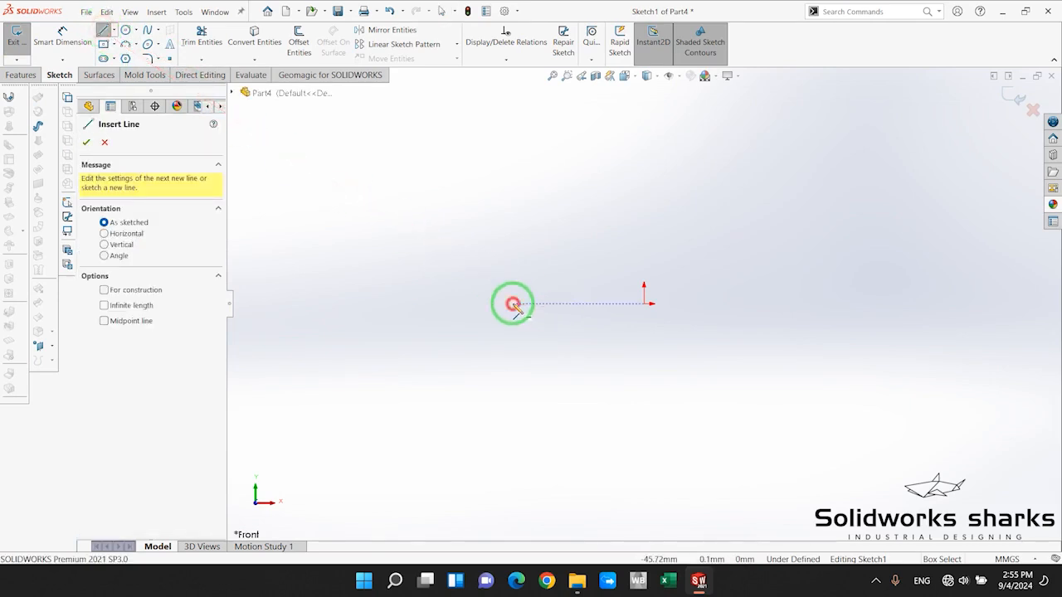
click(644, 303)
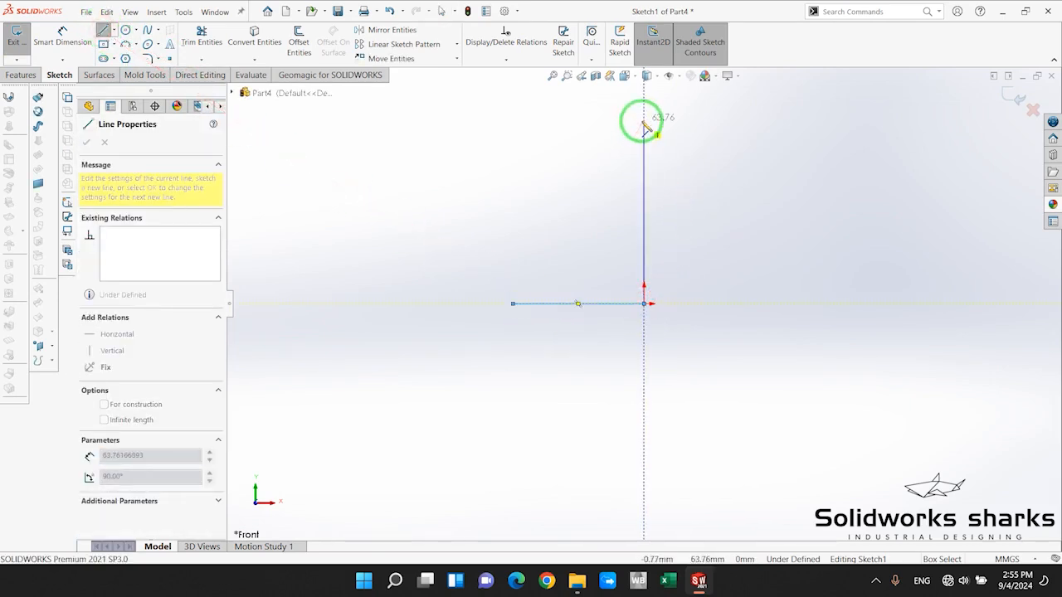
click(644, 122)
key(Escape)
key(f)
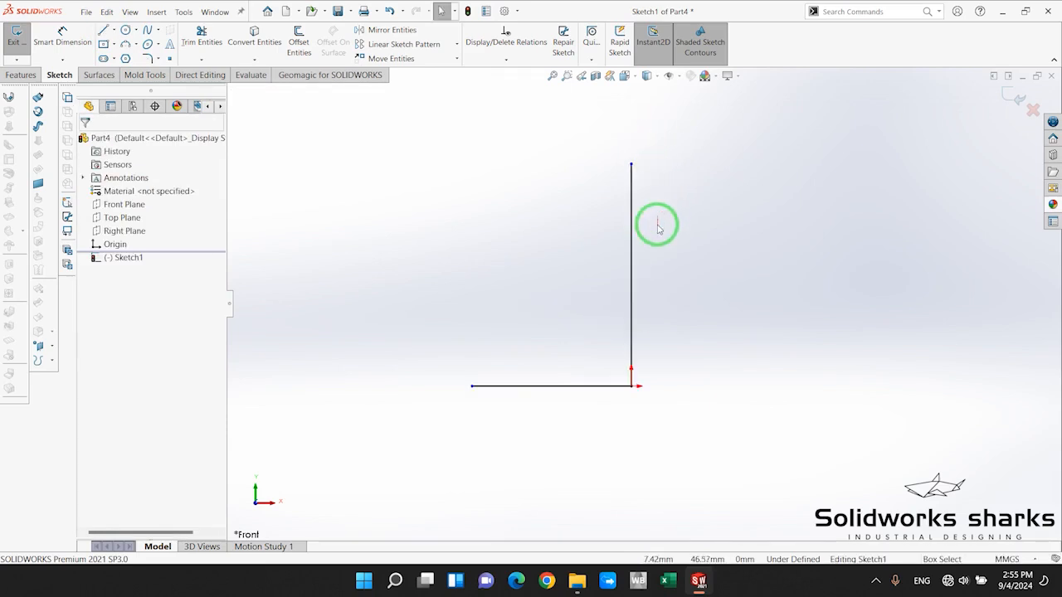
Dimension the vertical line to 65 mm and the horizontal base line to 30 mm
click(58, 33)
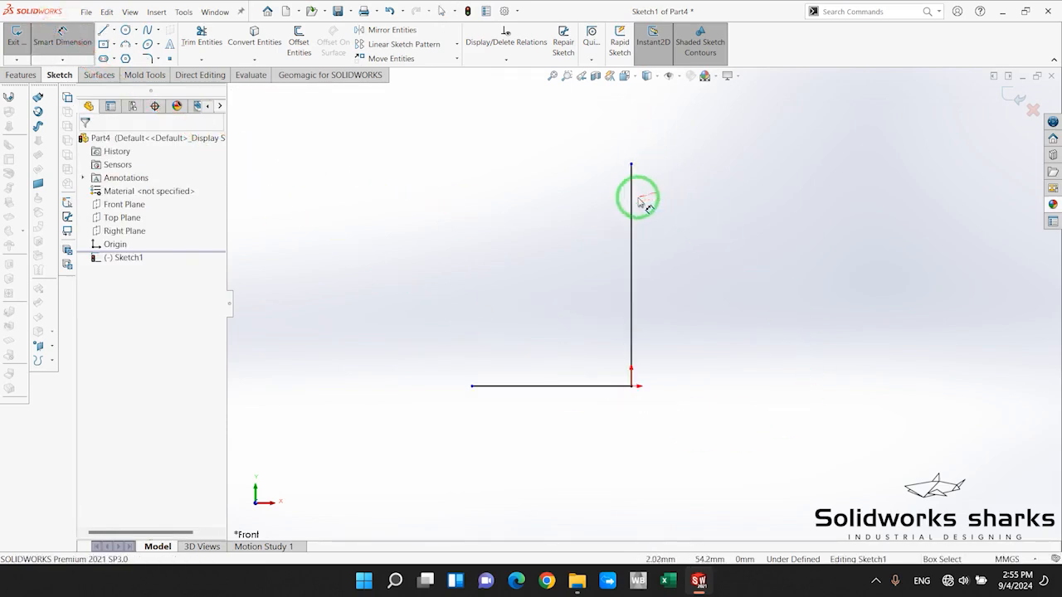
click(632, 196)
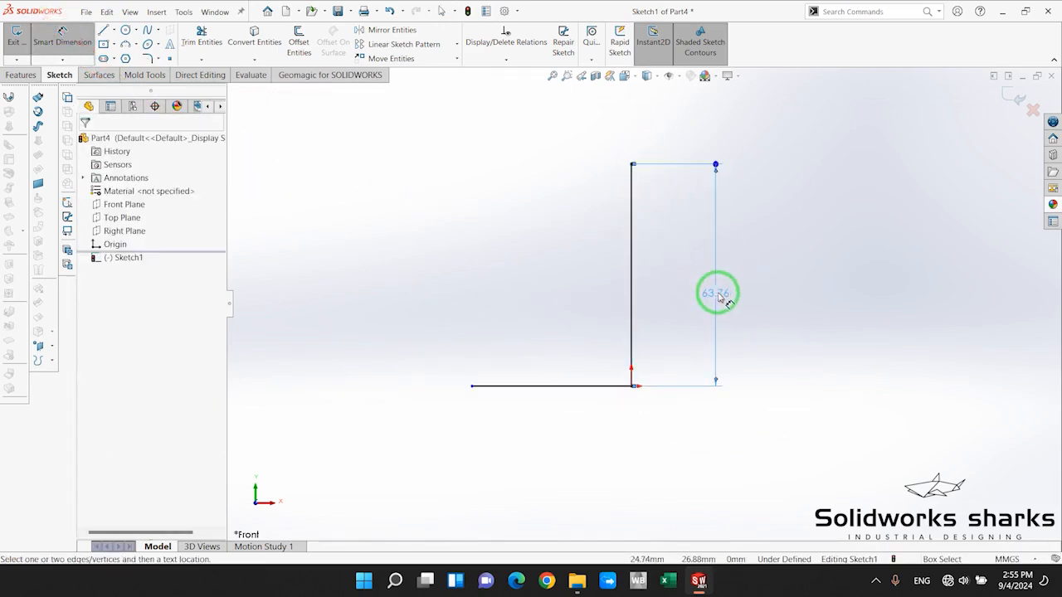
click(719, 296)
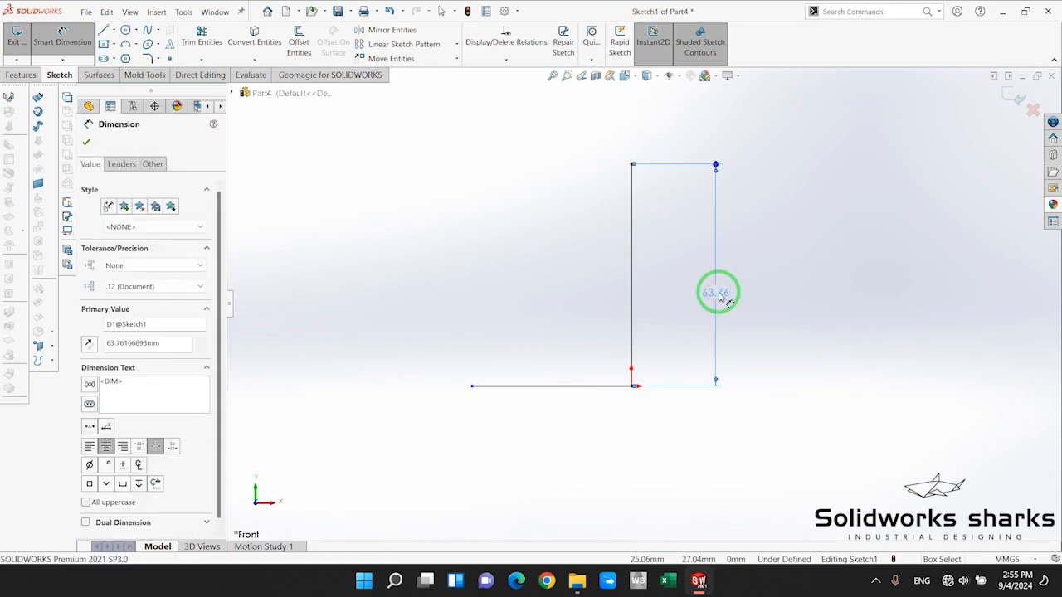
double_click(718, 294)
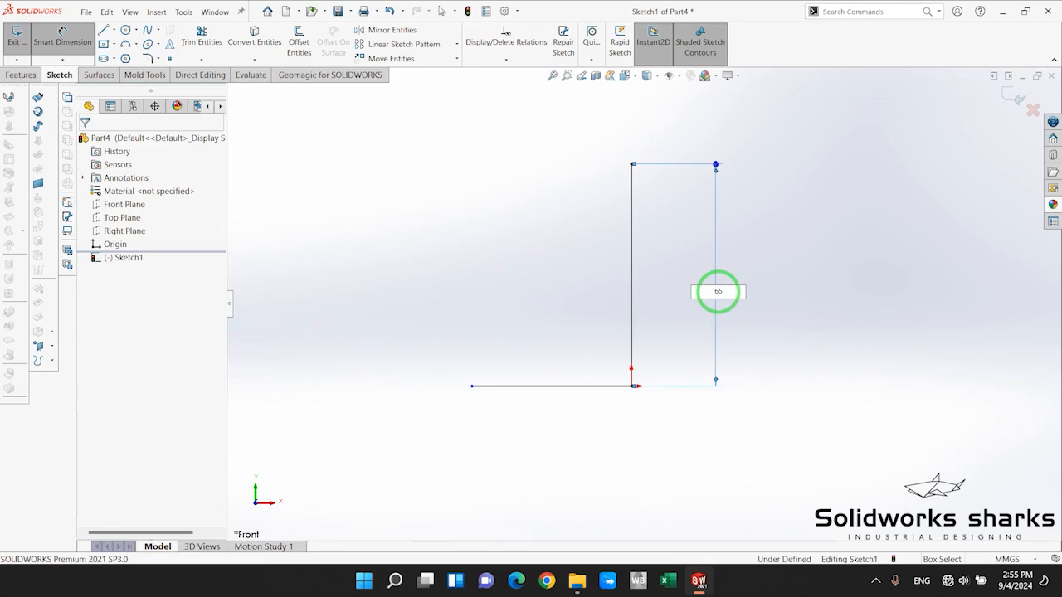
key(Return)
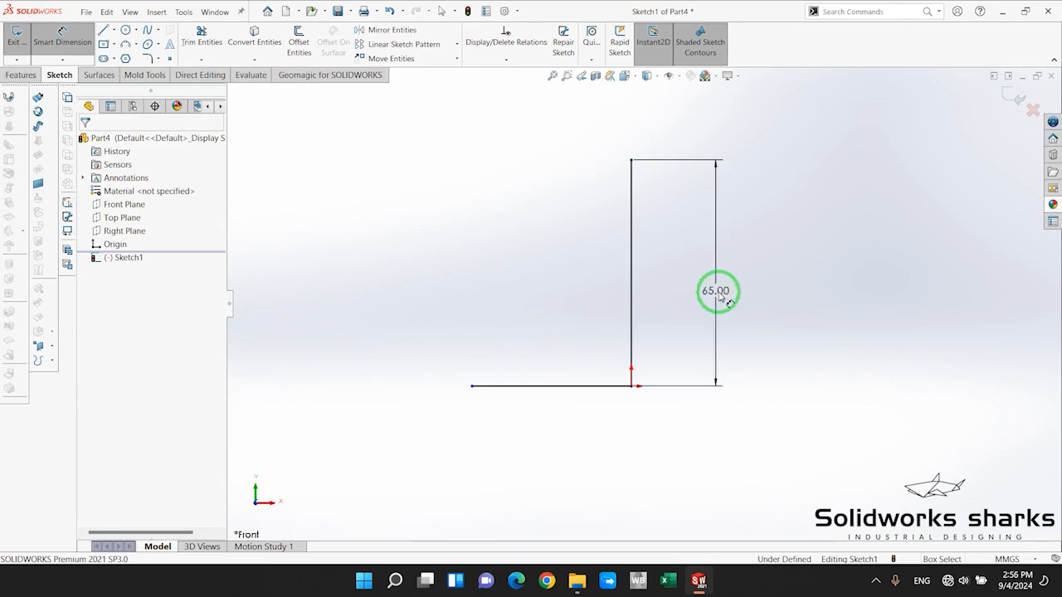
click(602, 387)
click(592, 433)
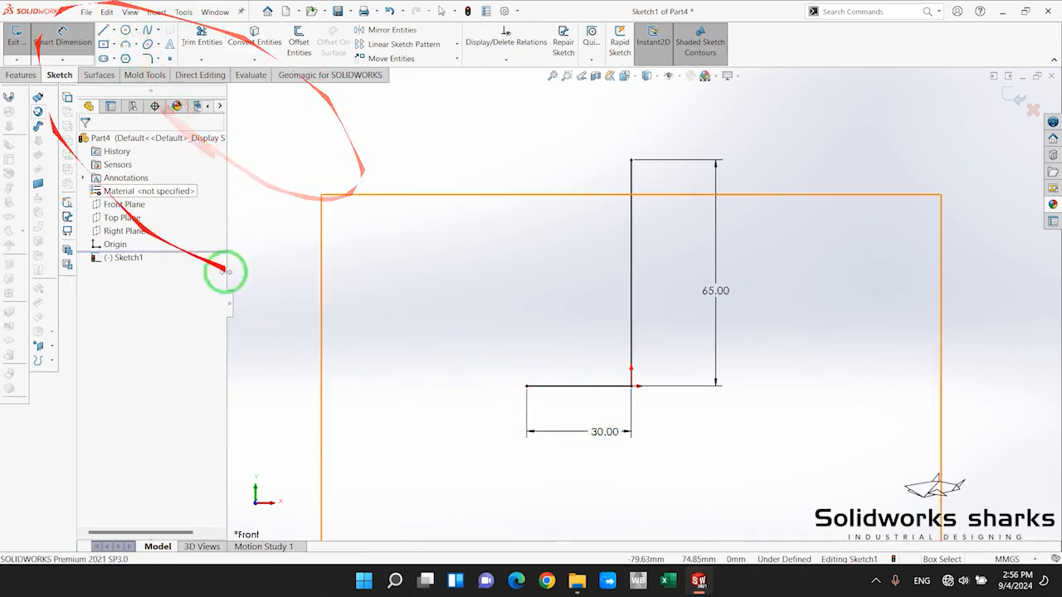
Draw a two-point spline from the base line's free end to the vertical line's upper end and bulge it outward with its upper tangent handle
click(147, 29)
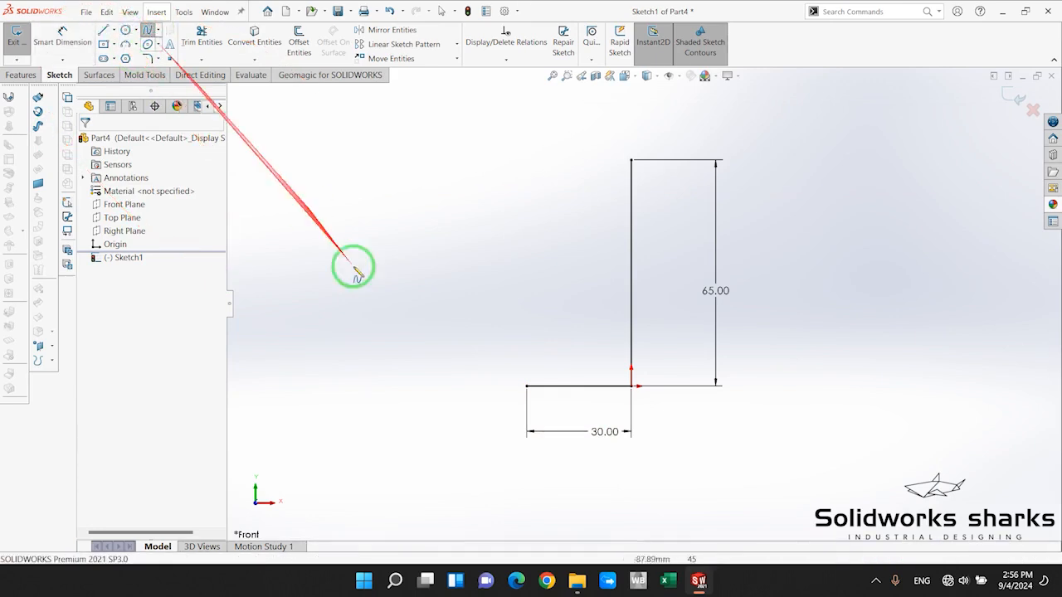
click(527, 386)
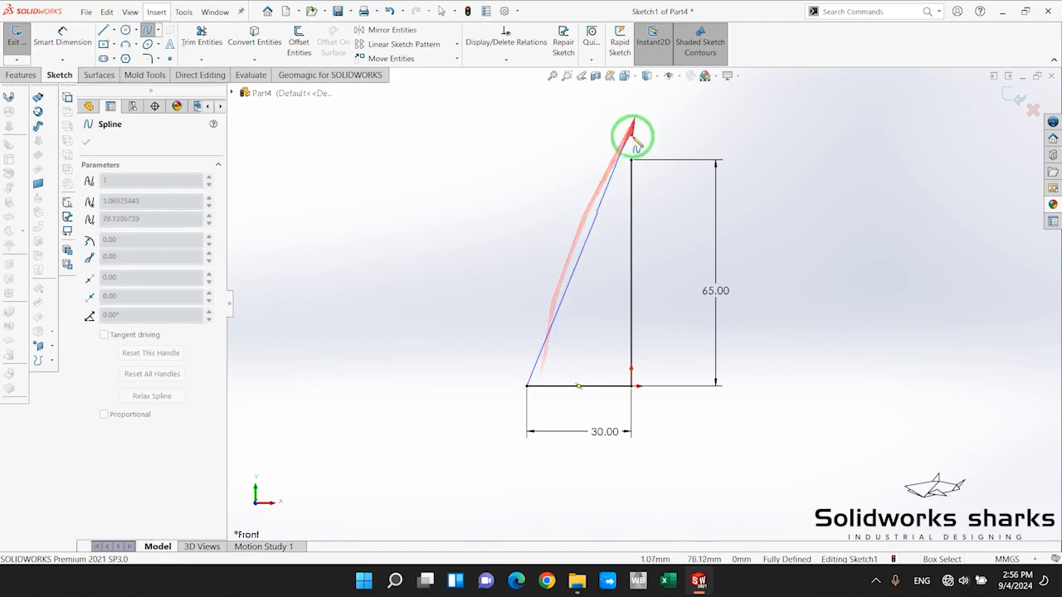
click(632, 160)
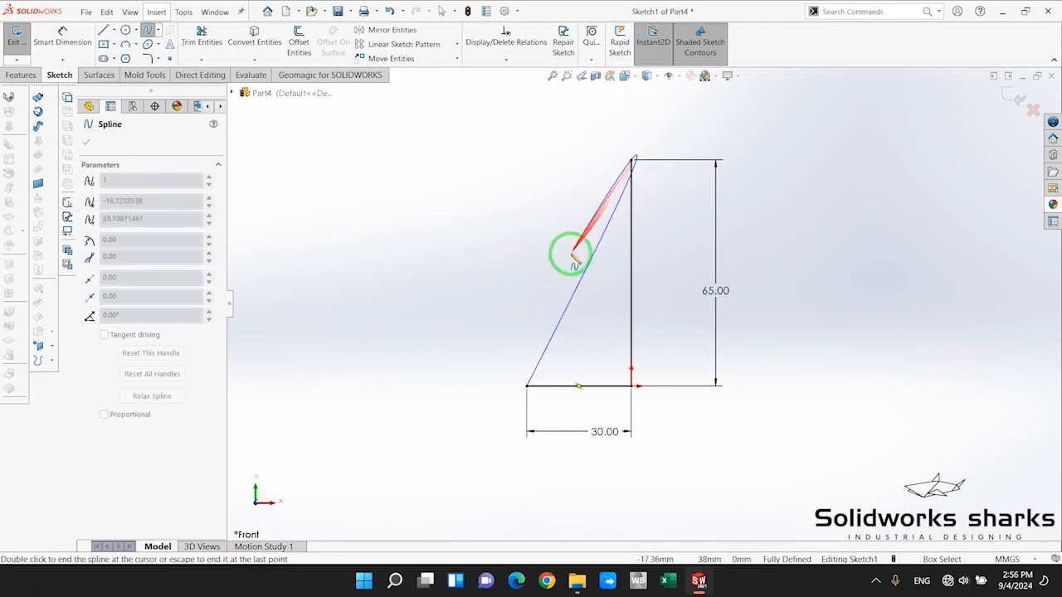
key(Escape)
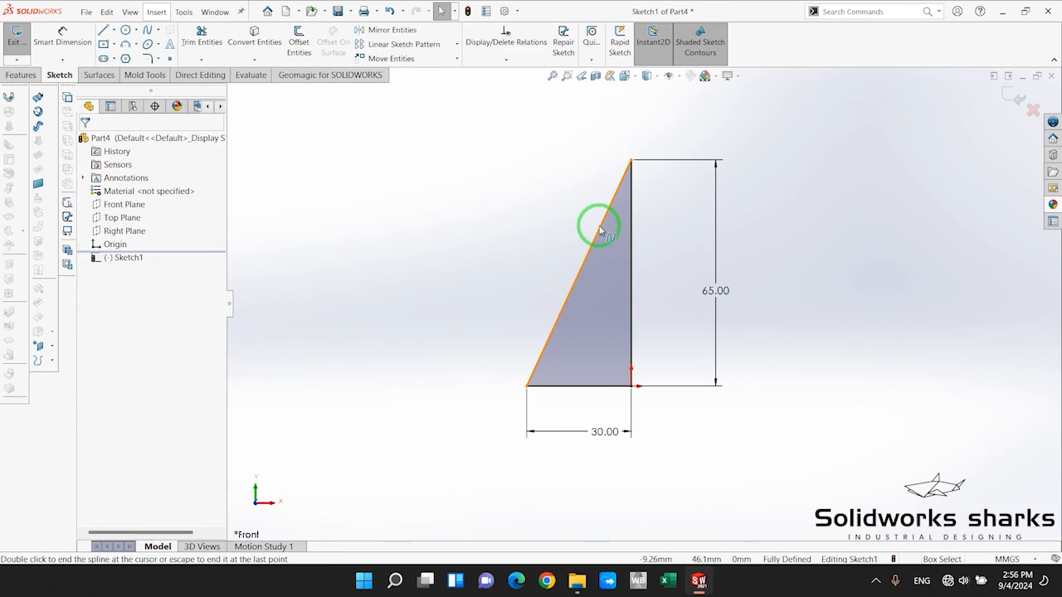
click(599, 227)
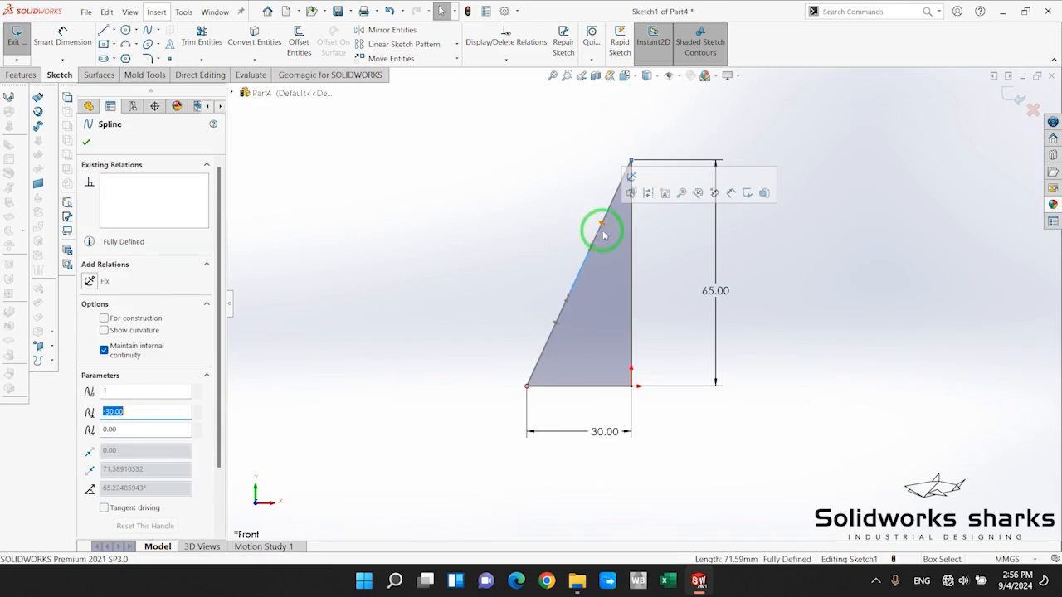
drag(603, 223, 576, 197)
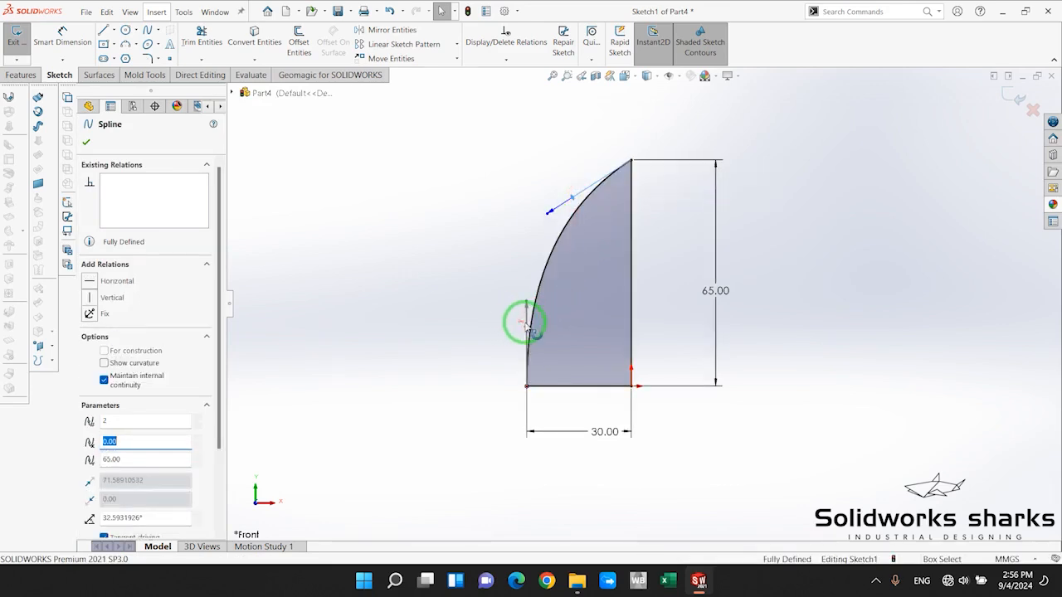
click(487, 241)
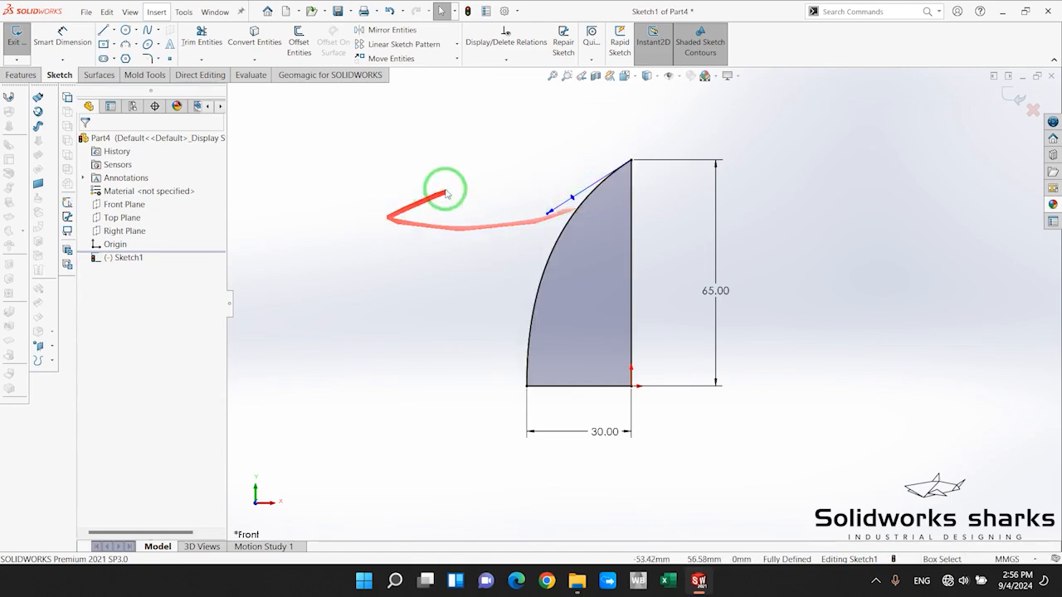
Dimension the angle between the spline's upper tangent handle and the vertical line to 69°
click(62, 32)
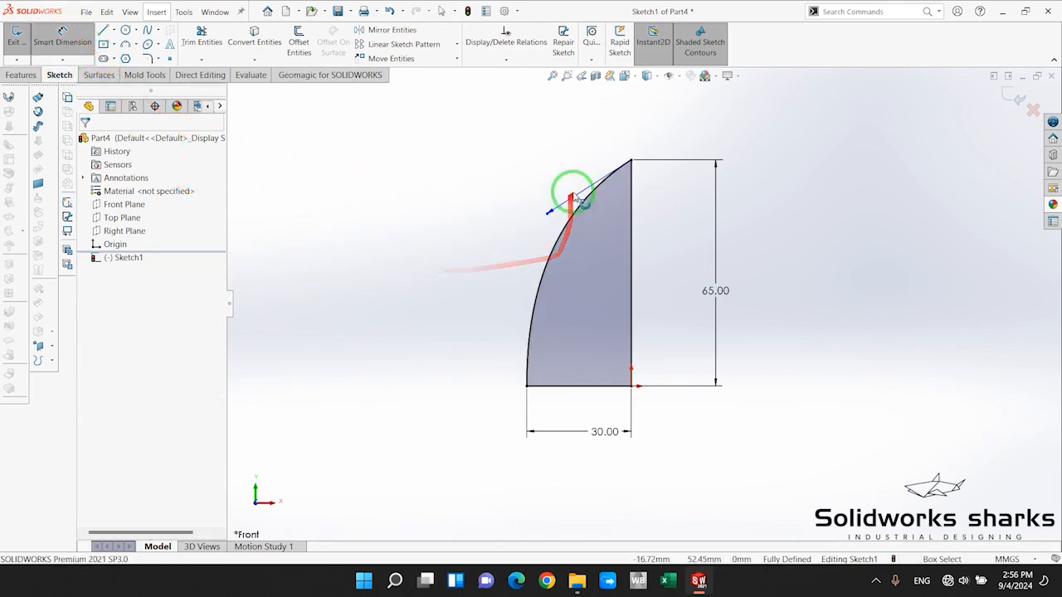
click(573, 199)
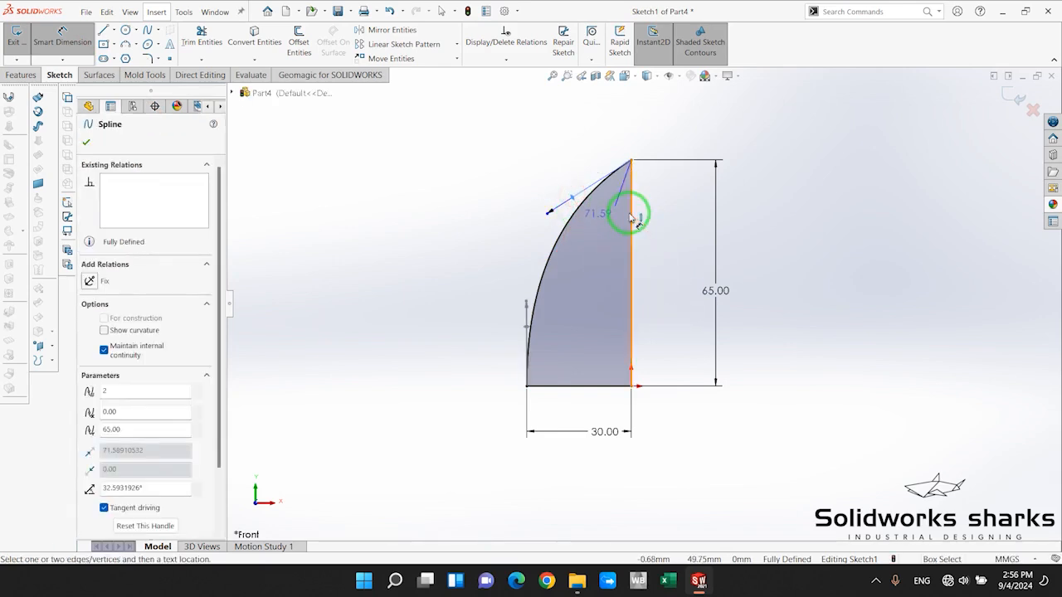
click(625, 253)
click(602, 267)
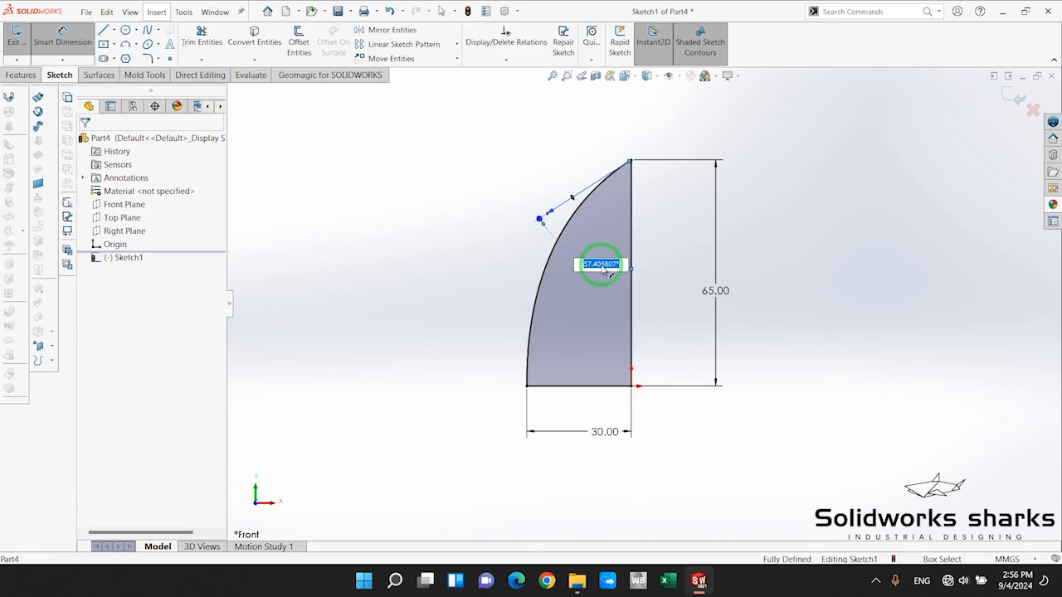
text(69)
key(Return)
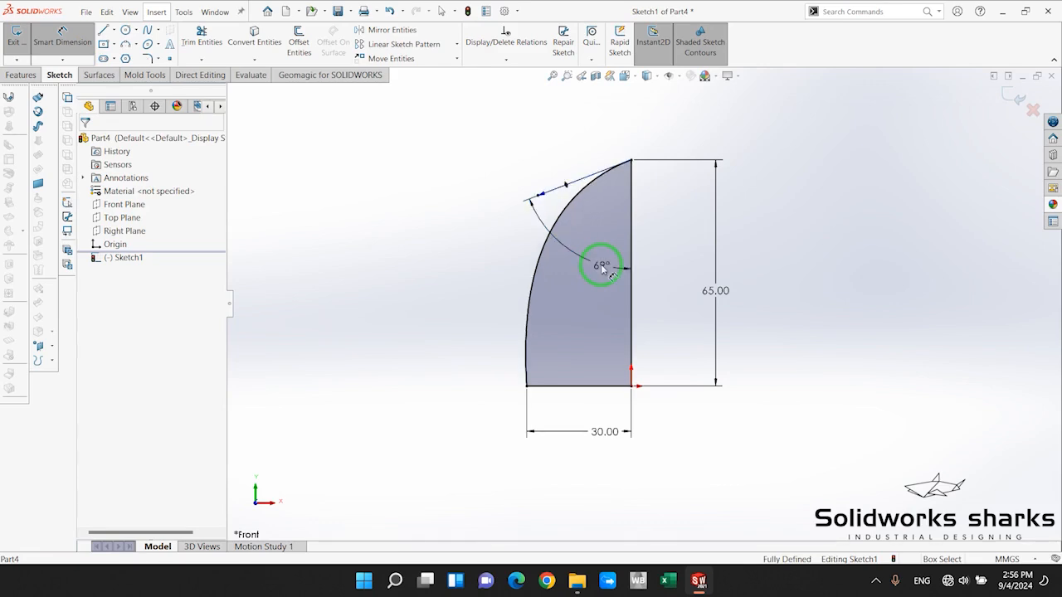
Dimension the magnitude of the spline's upper tangent handle and set it to 70 mm
scroll(515, 239, down, 1)
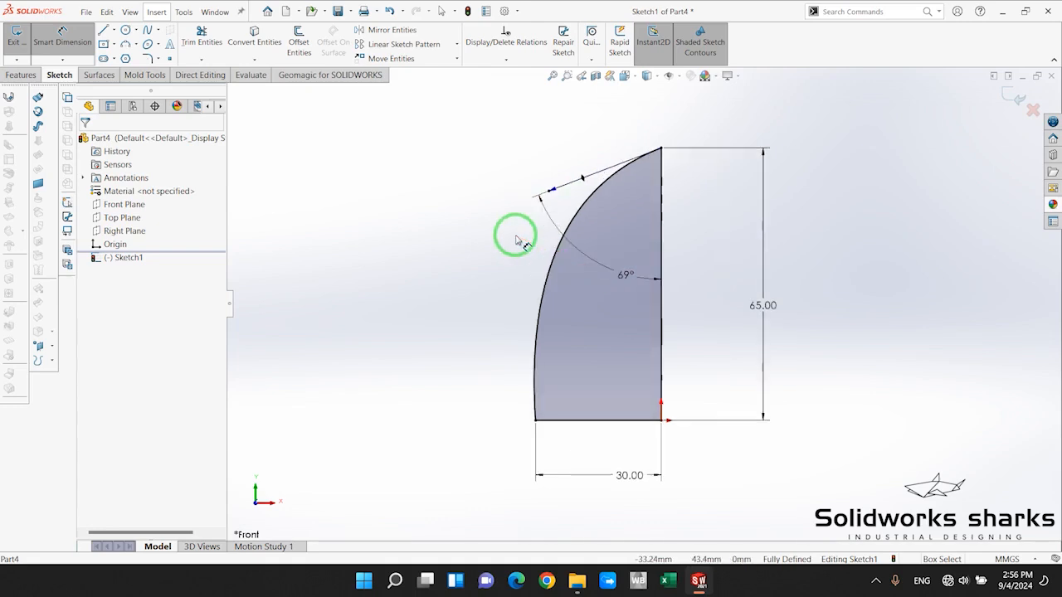
click(553, 191)
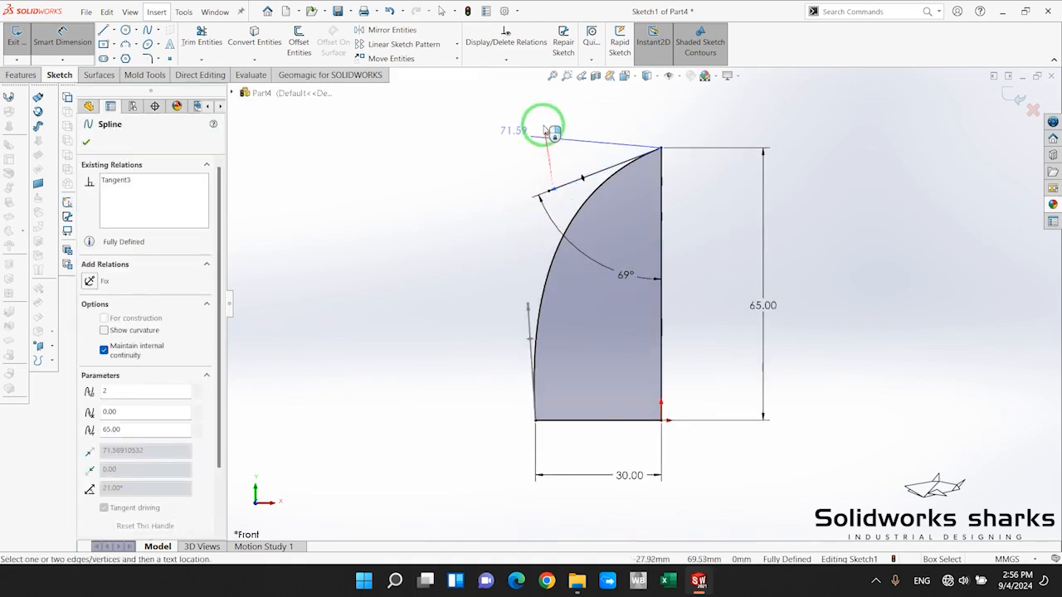
click(514, 131)
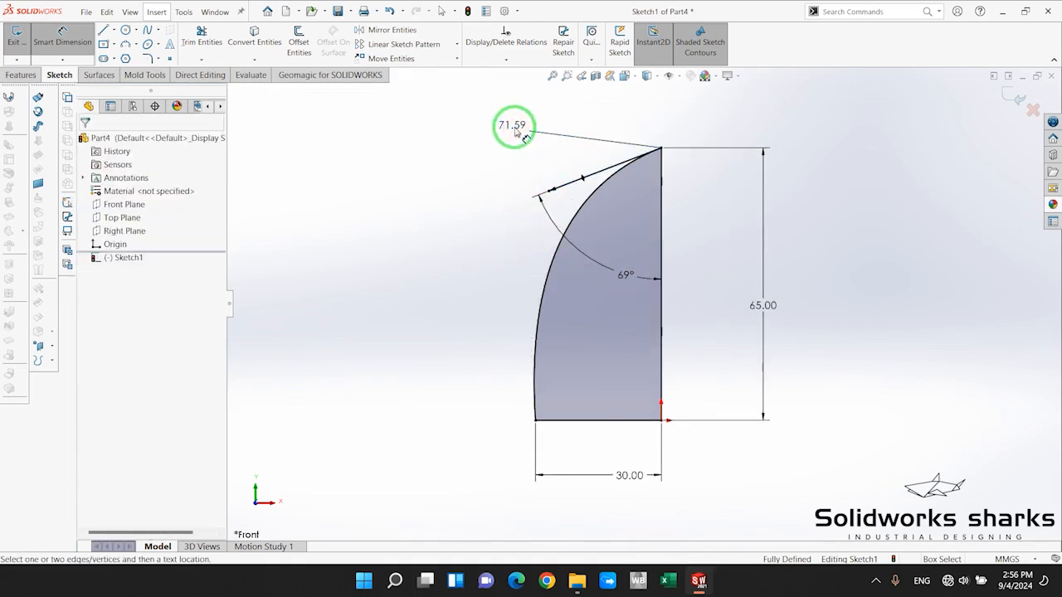
scroll(501, 199, up, 1)
scroll(527, 174, down, 1)
click(544, 163)
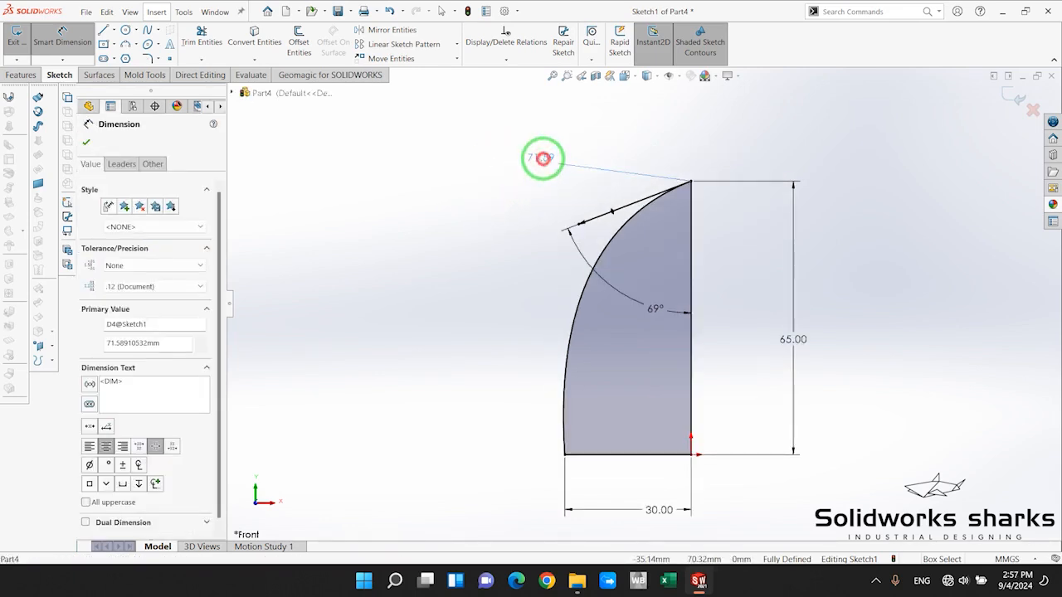
double_click(542, 157)
text(70)
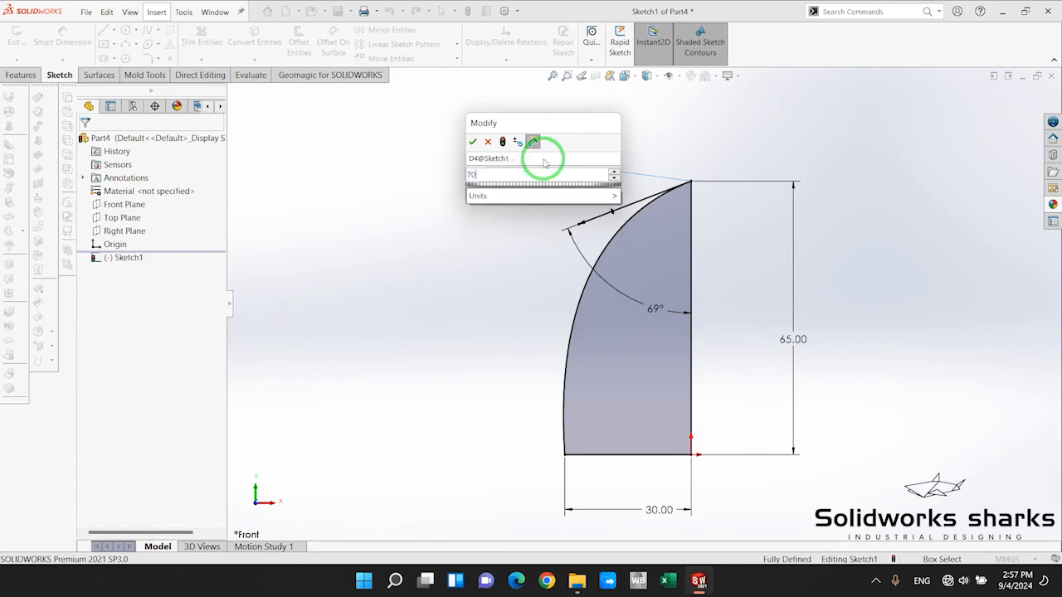
key(Return)
scroll(532, 293, up, 5)
scroll(655, 377, down, 3)
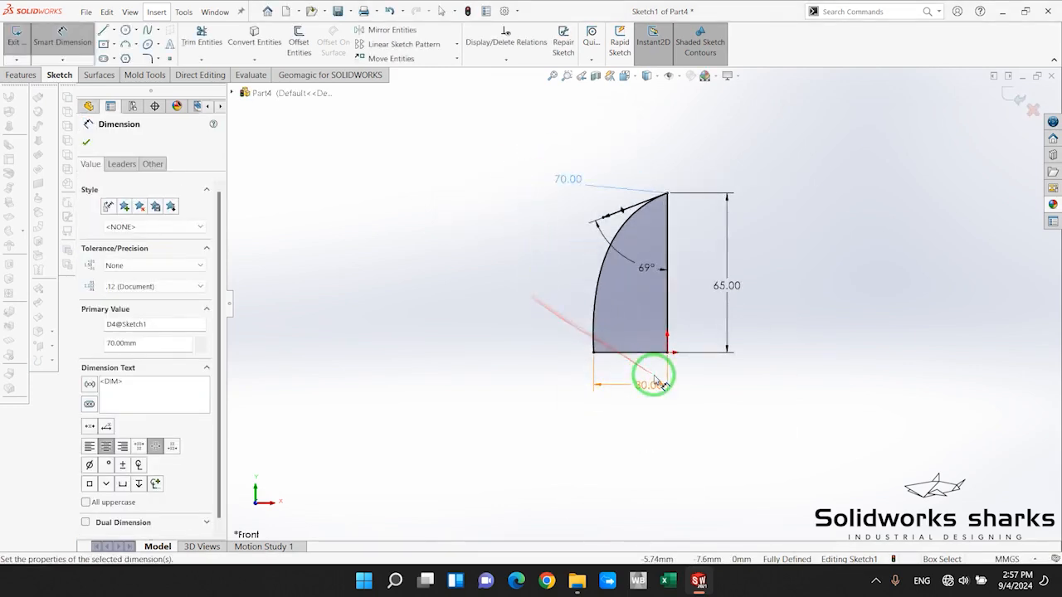
key(Escape)
Constrain the tangent handle at the spline's lower end to be vertical
scroll(603, 302, down, 2)
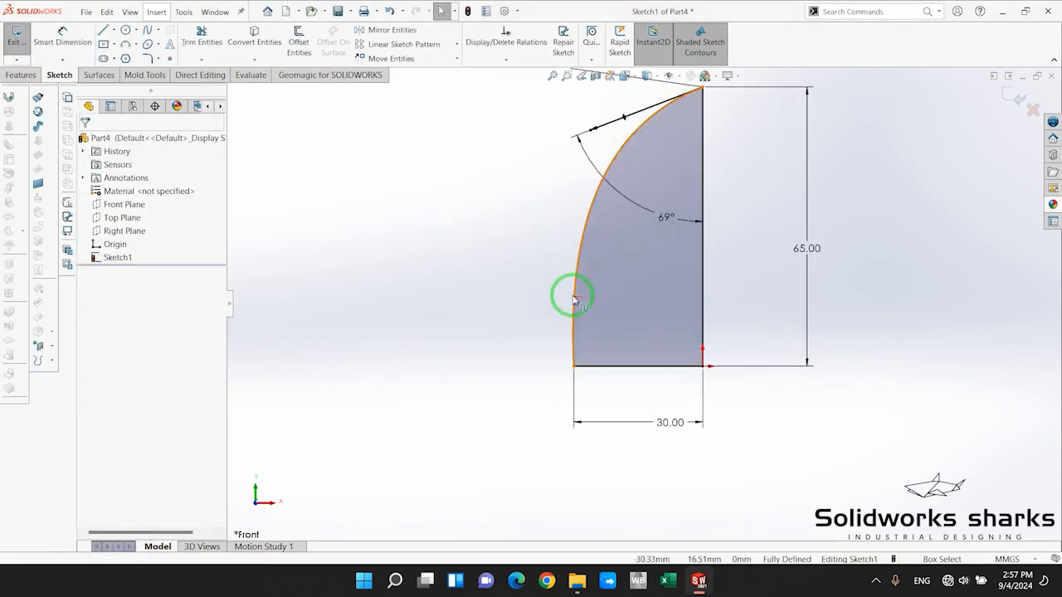
click(572, 297)
click(570, 282)
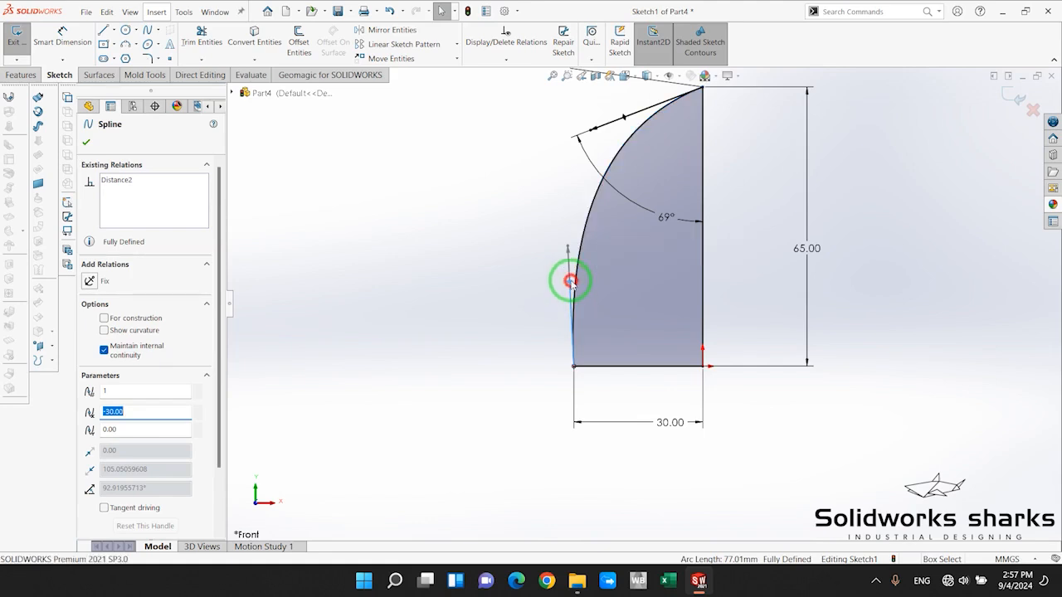
drag(571, 283, 571, 282)
click(536, 296)
click(569, 282)
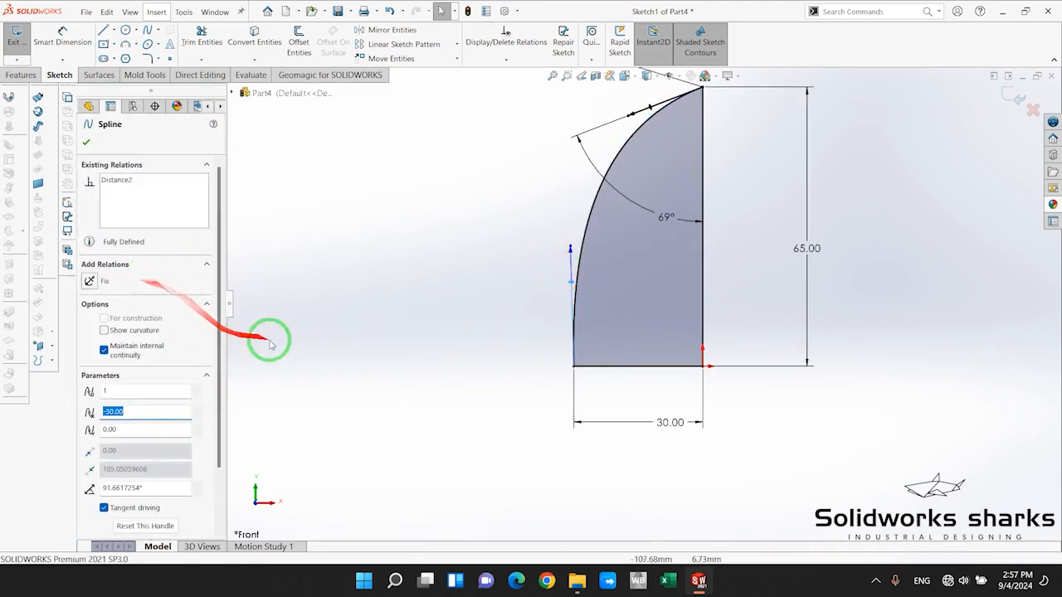
click(570, 252)
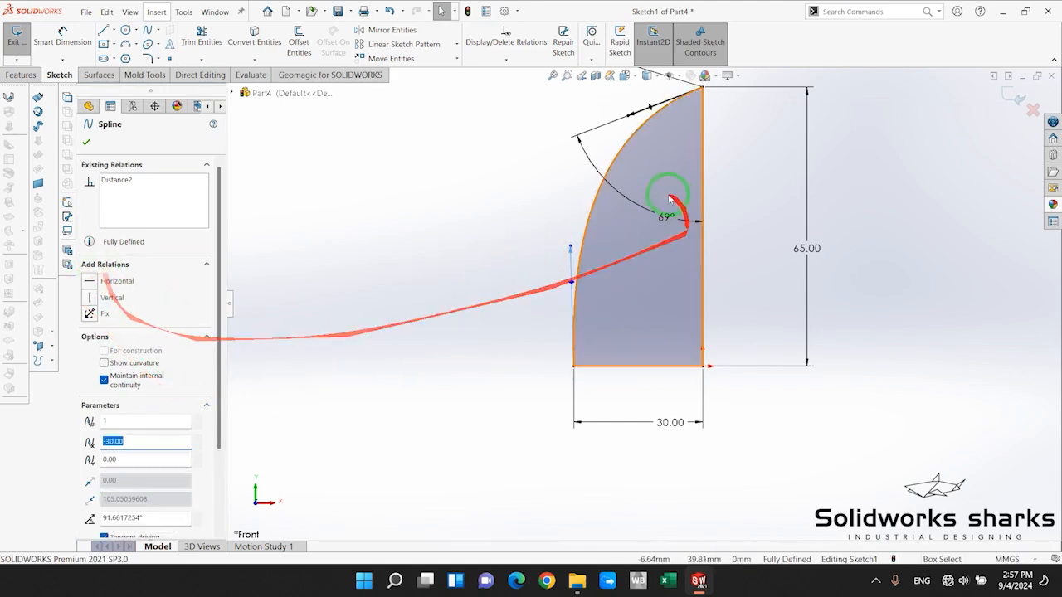
click(90, 297)
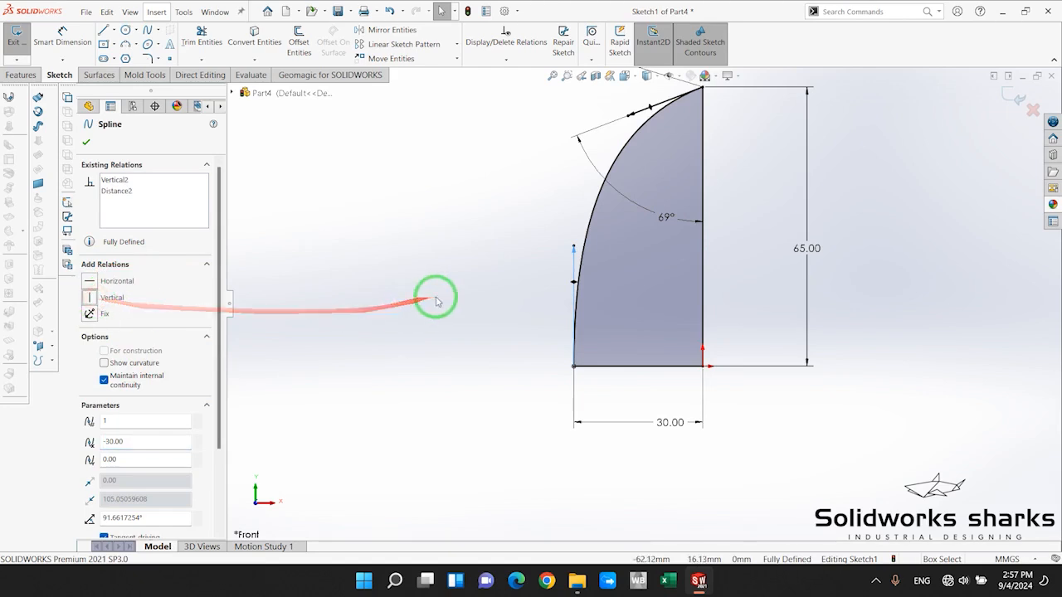
Dimension the magnitude of the spline's lower tangent handle and set it to 85 mm
click(63, 33)
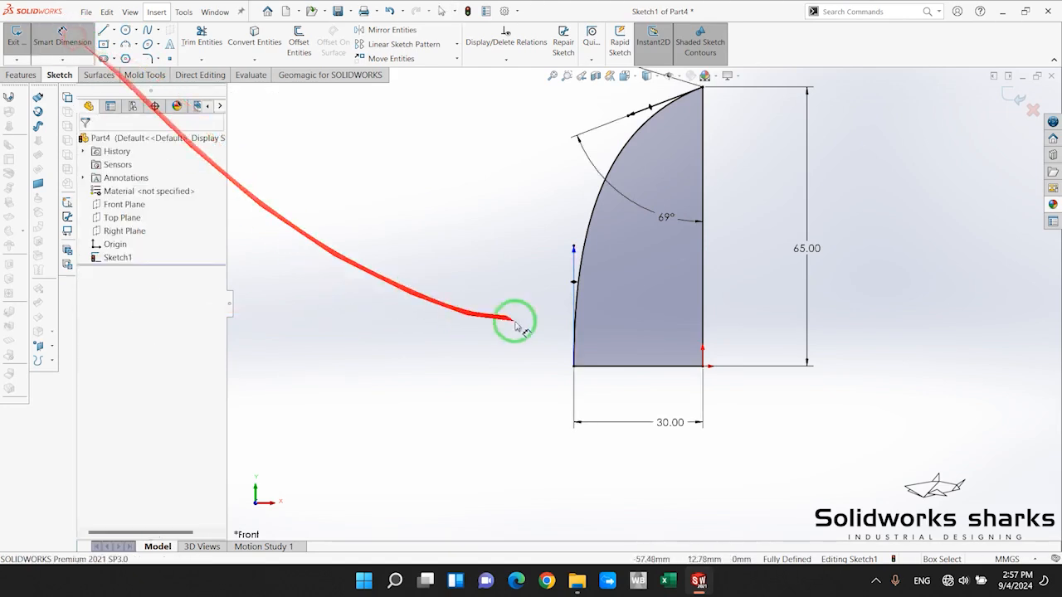
click(574, 282)
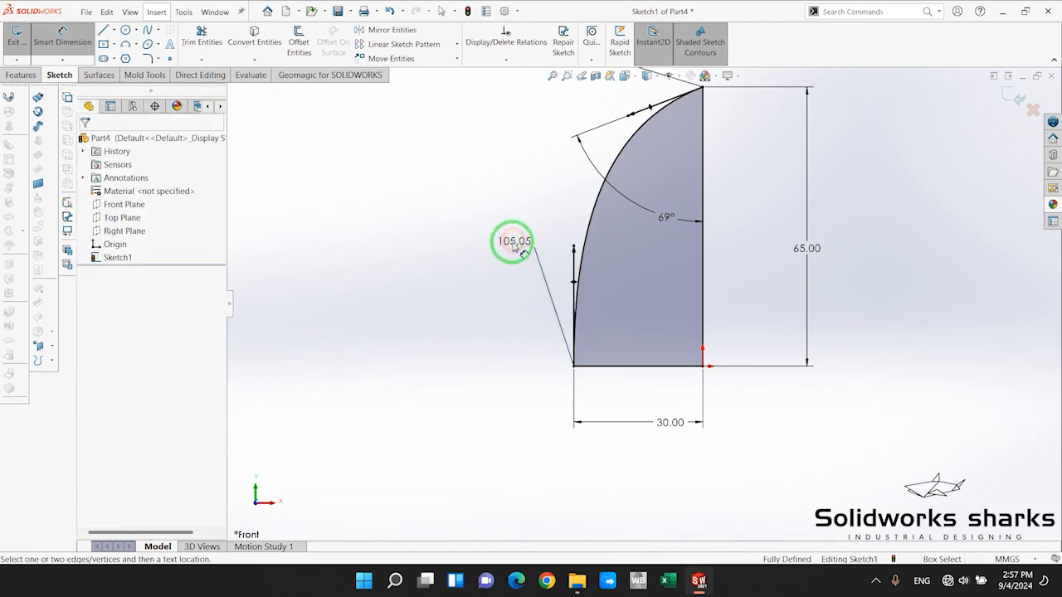
scroll(524, 295, up, 1)
scroll(520, 294, down, 2)
double_click(590, 237)
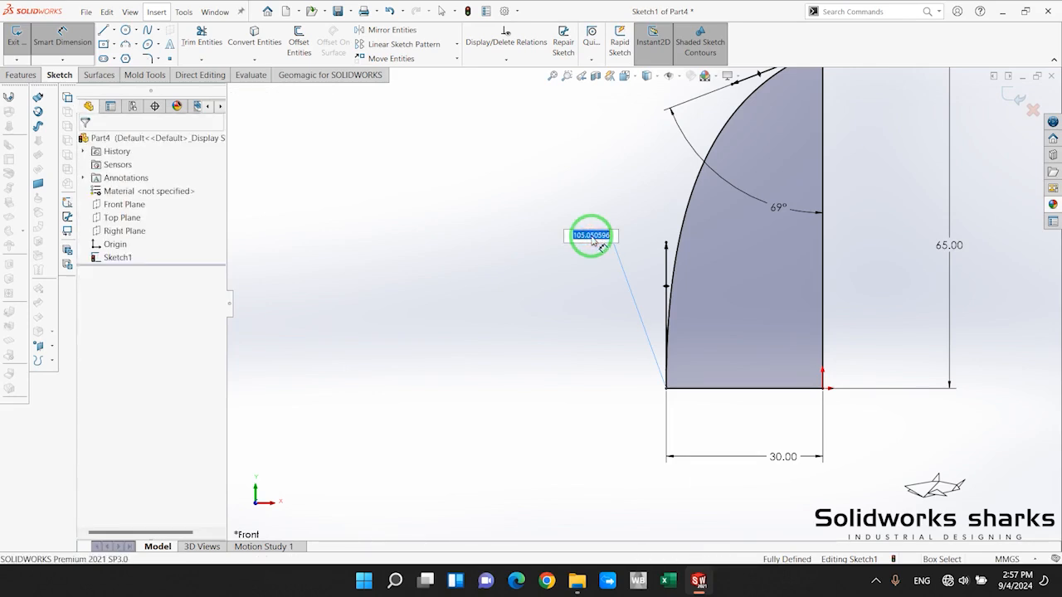
key(Return)
scroll(713, 253, up, 5)
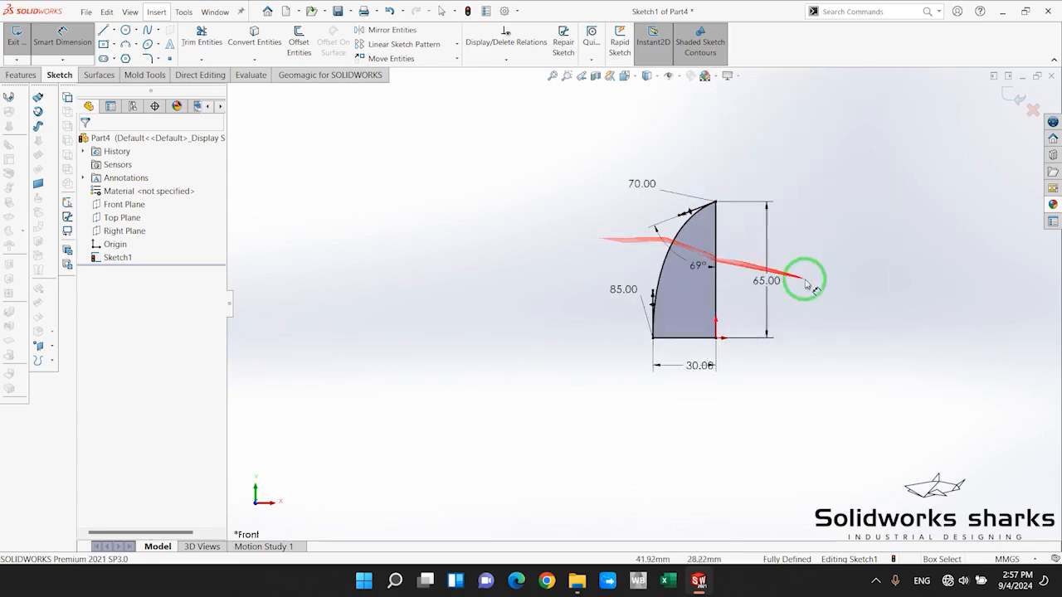
scroll(806, 282, down, 2)
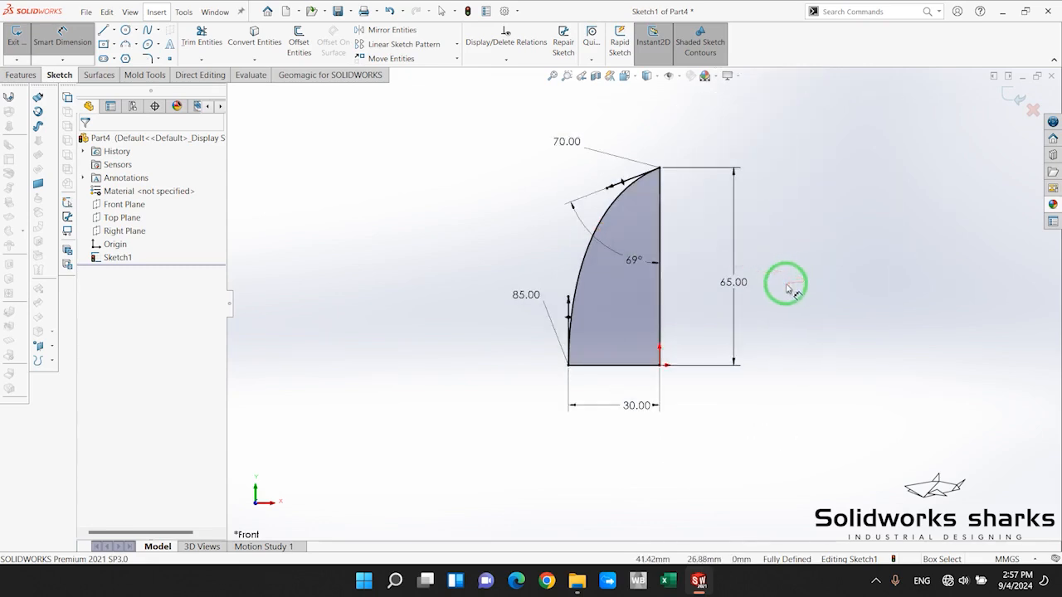
Revolve the half-profile 360° about its vertical 65 mm line into a solid cone
click(23, 75)
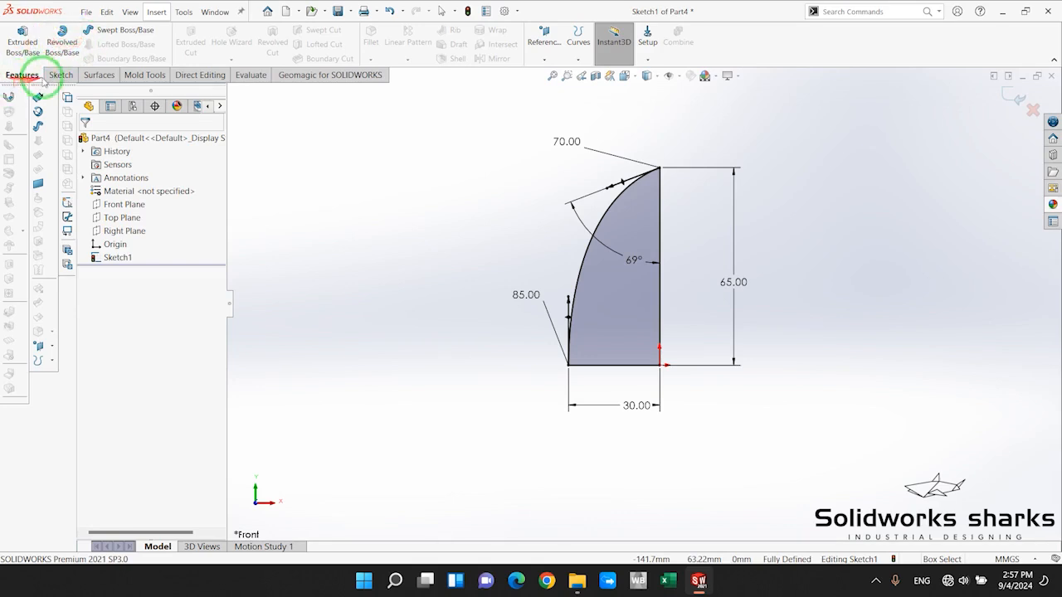
click(63, 35)
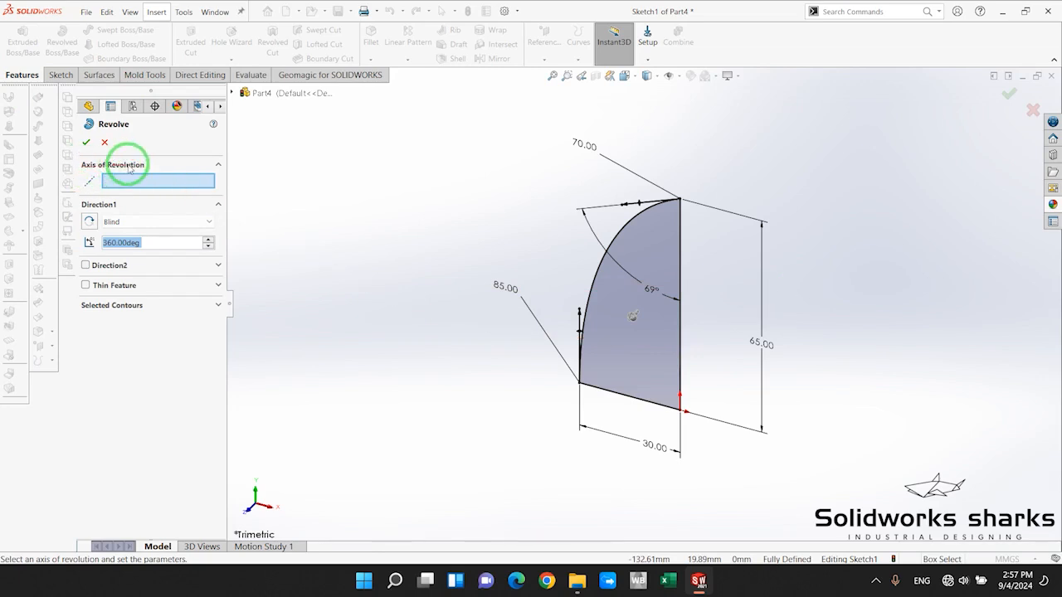
click(680, 237)
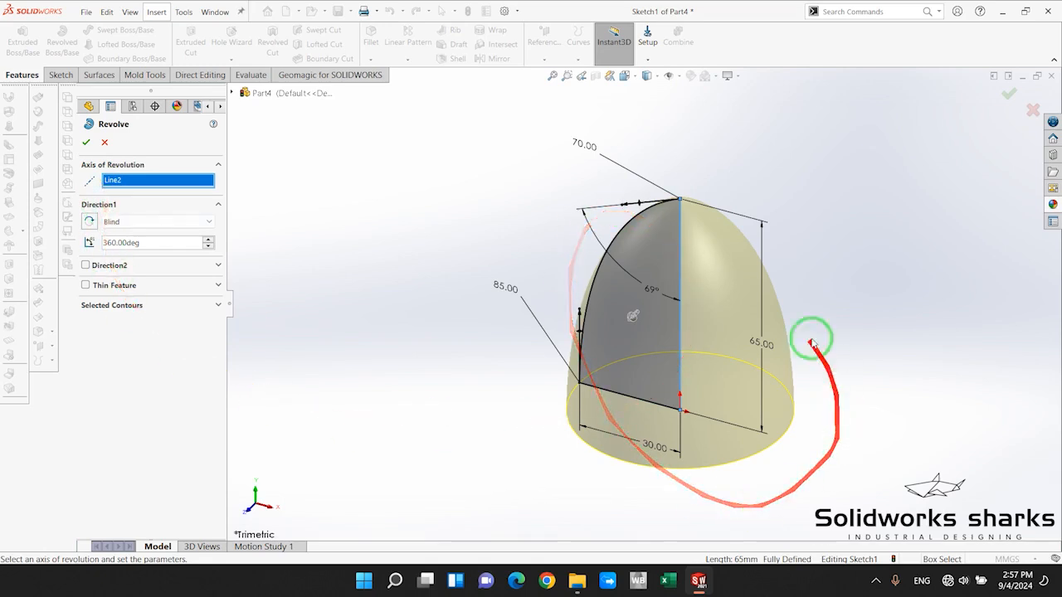
scroll(793, 325, up, 3)
scroll(745, 355, down, 3)
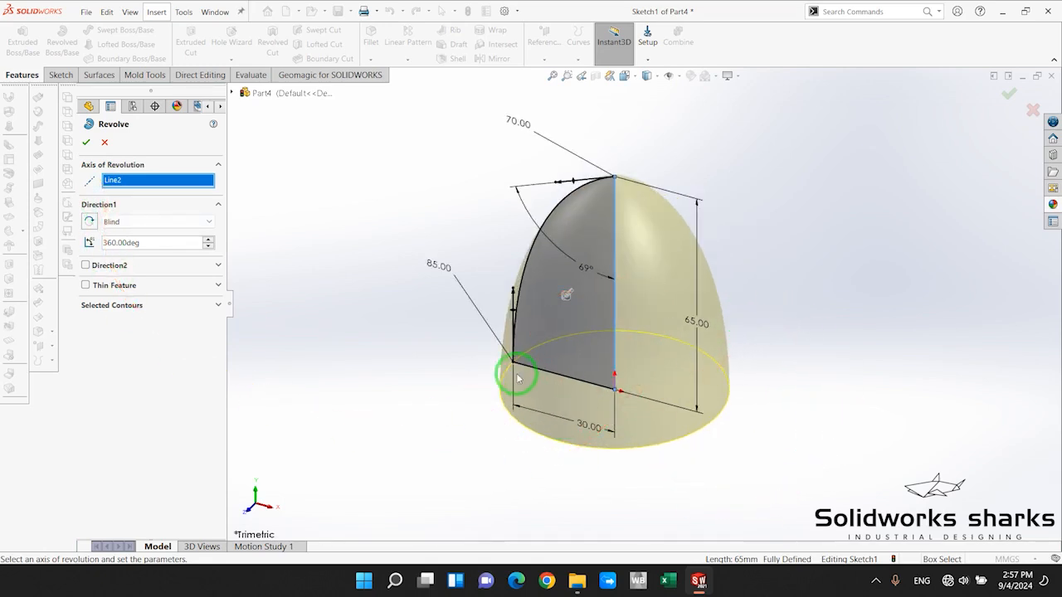
click(85, 142)
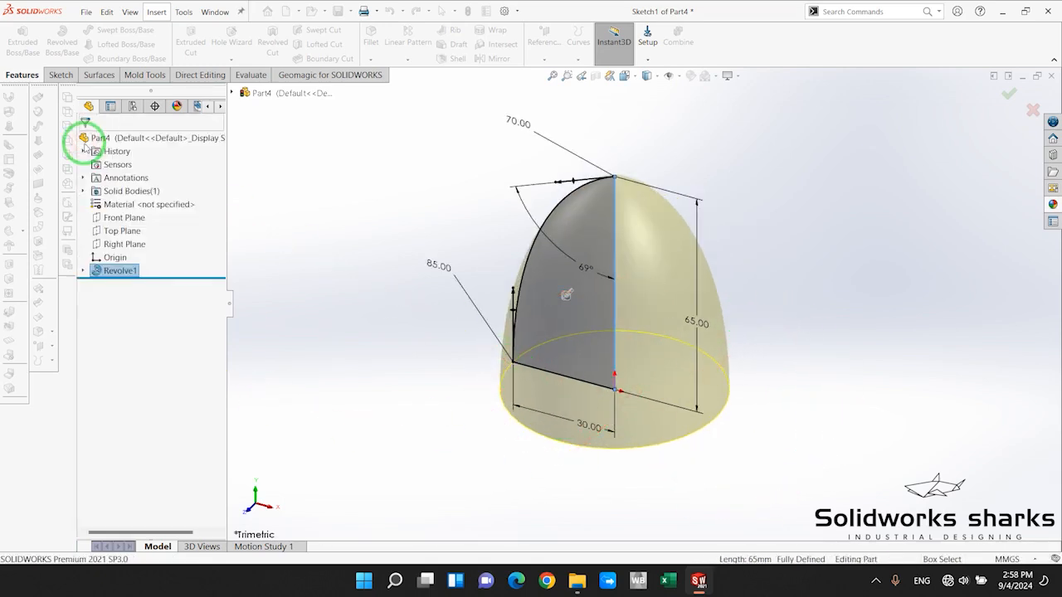
Start a new sketch on the Front Plane
mouse_move(640, 313)
middle_down()
mouse_move(488, 124)
mouse_move(509, 141)
mouse_move(561, 403)
mouse_move(550, 324)
mouse_move(616, 372)
mouse_move(735, 390)
mouse_move(606, 336)
middle_up()
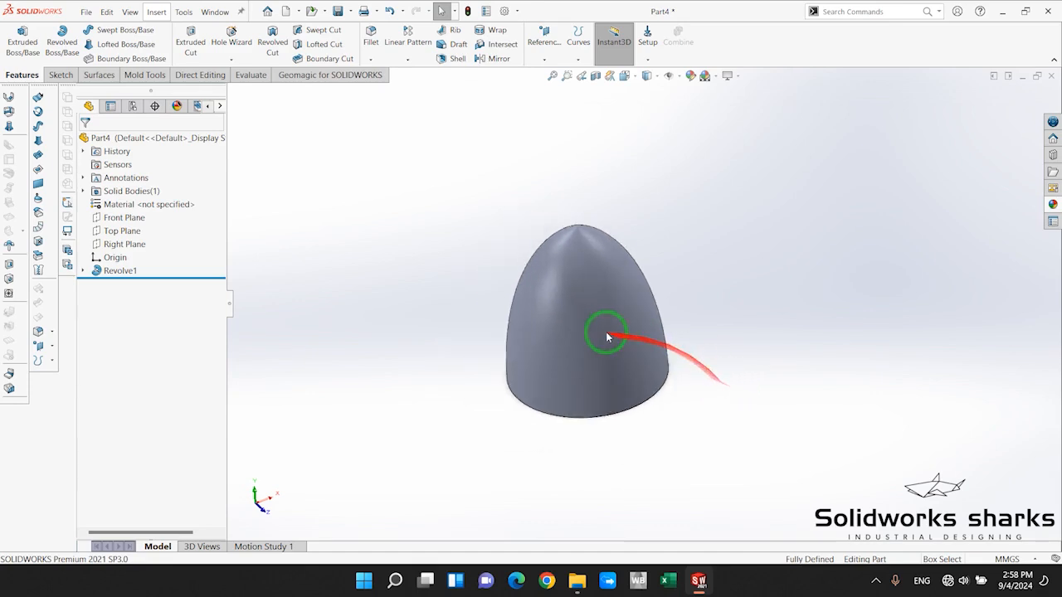
click(59, 75)
click(27, 37)
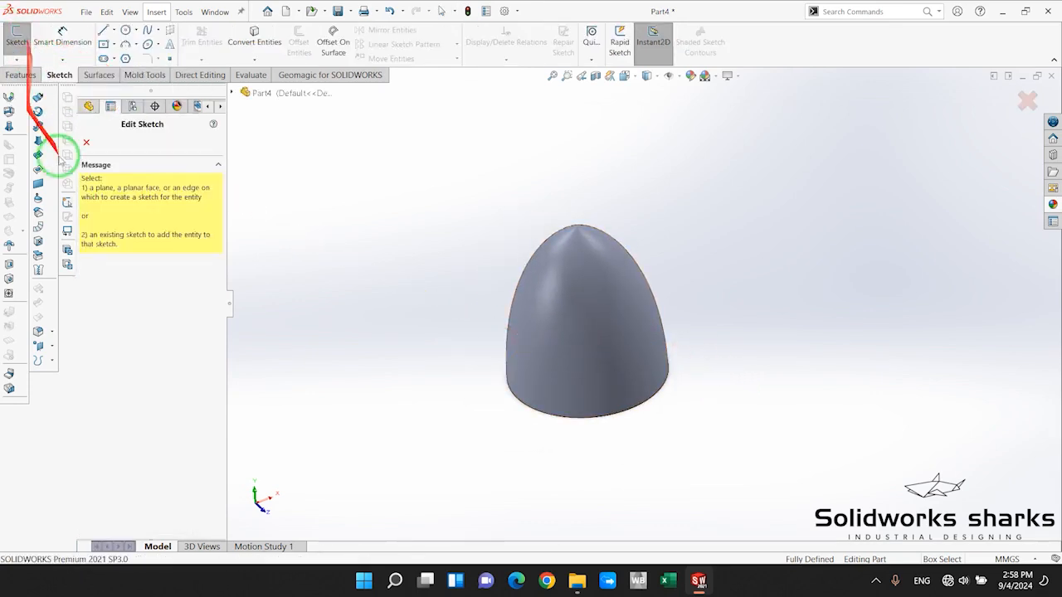
scroll(644, 379, up, 3)
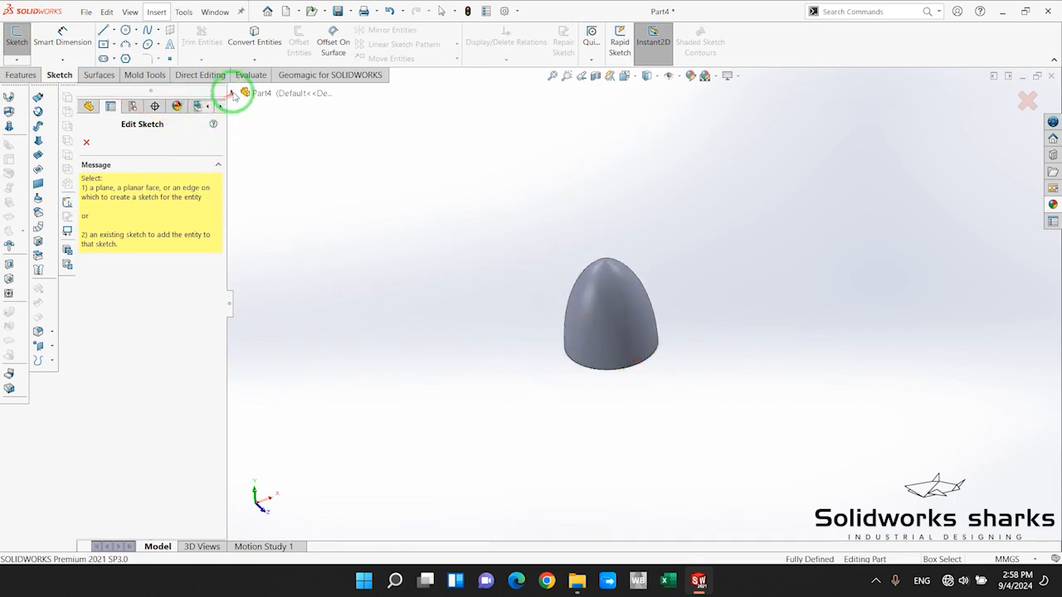
click(234, 93)
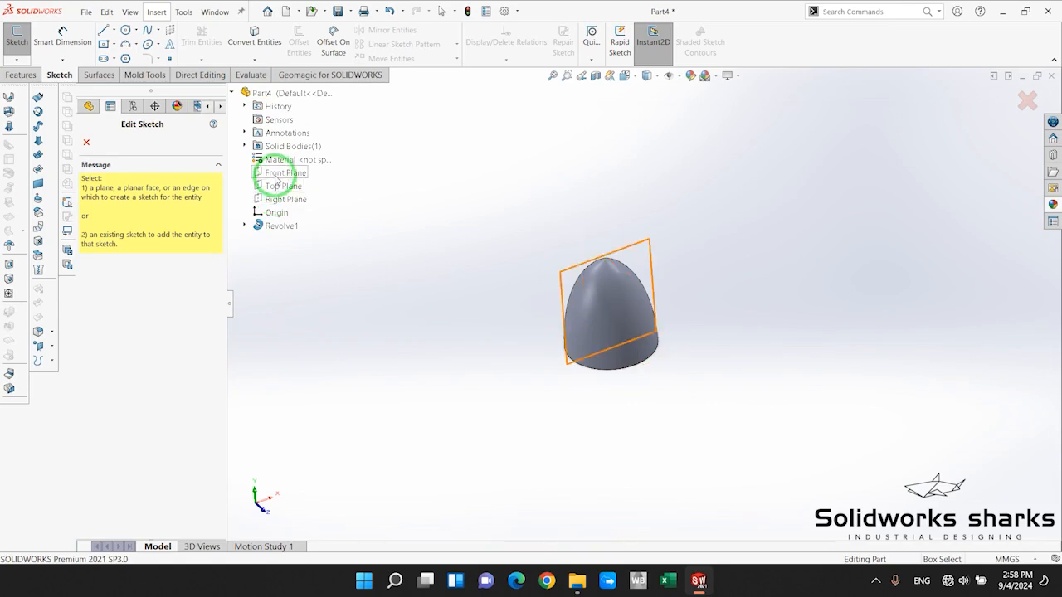
click(274, 174)
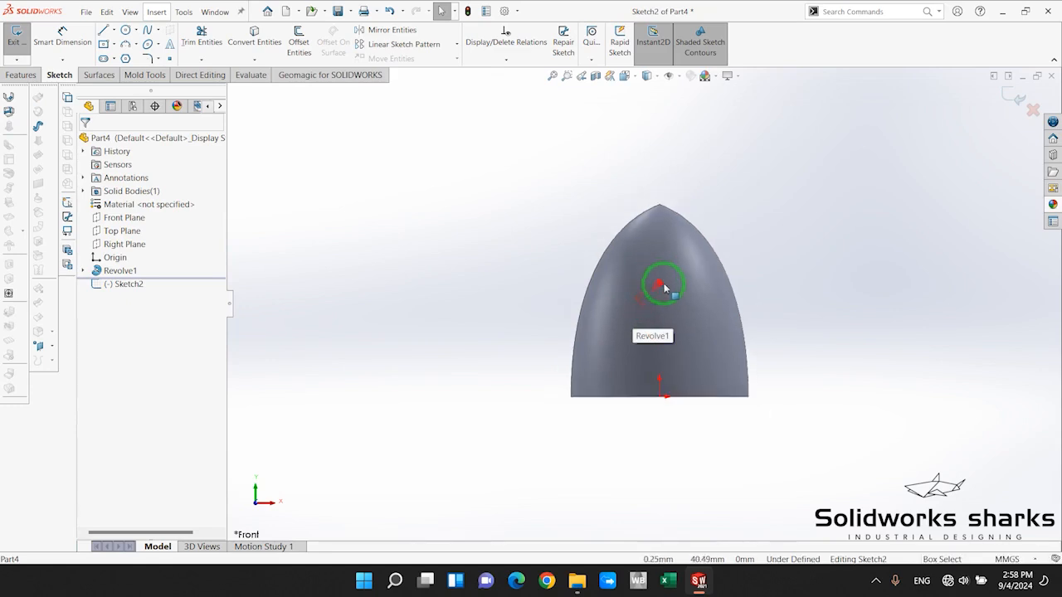
scroll(681, 295, down, 1)
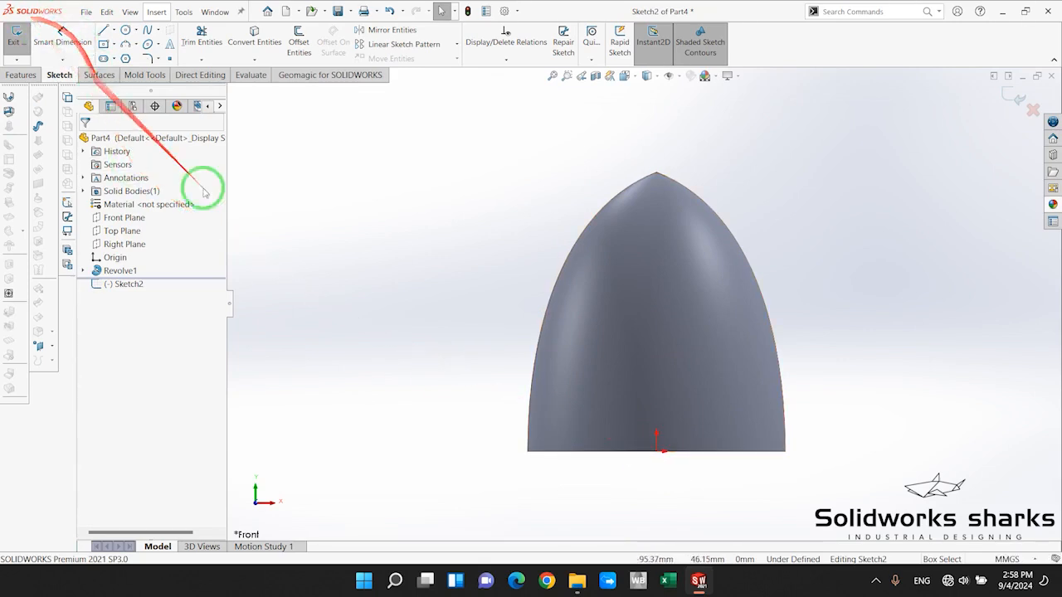
Draw a line chain from the origin: about 68 mm horizontally outward, 32.5 mm up, 15 mm further outward and 12 mm down
click(101, 32)
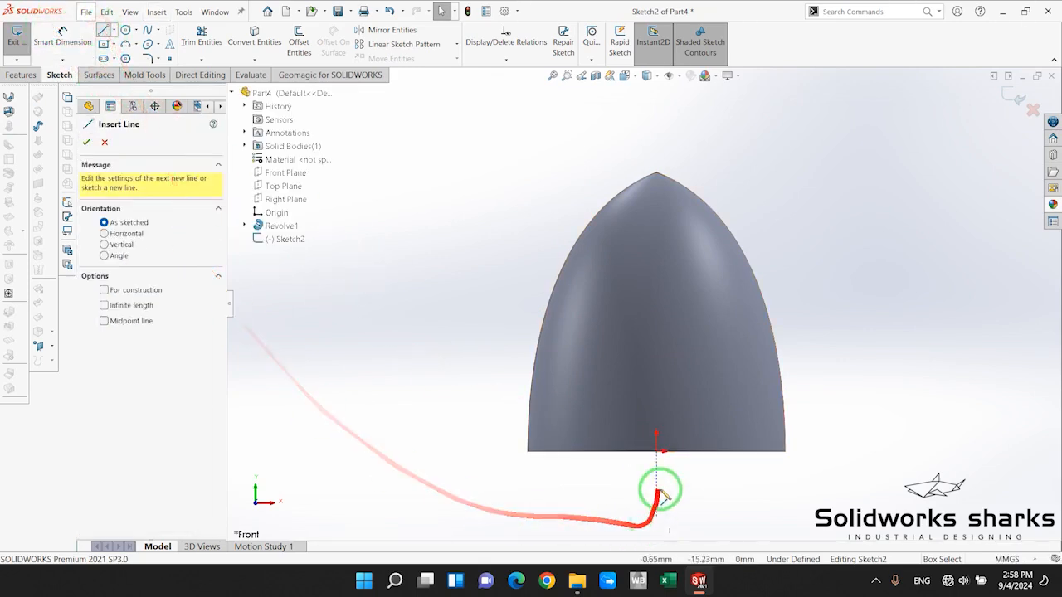
click(656, 452)
drag(563, 473, 367, 455)
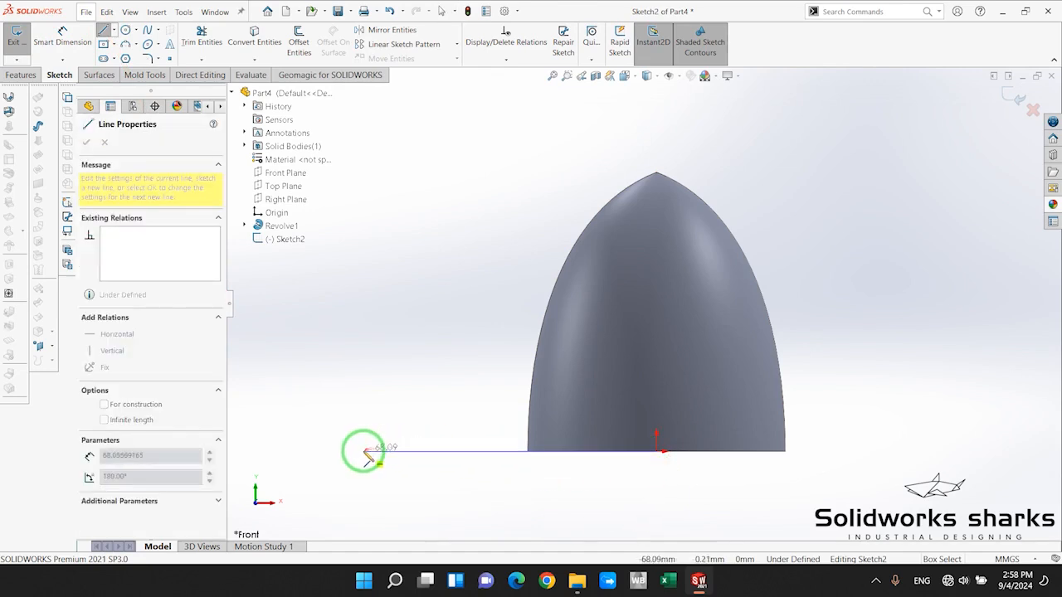
click(363, 452)
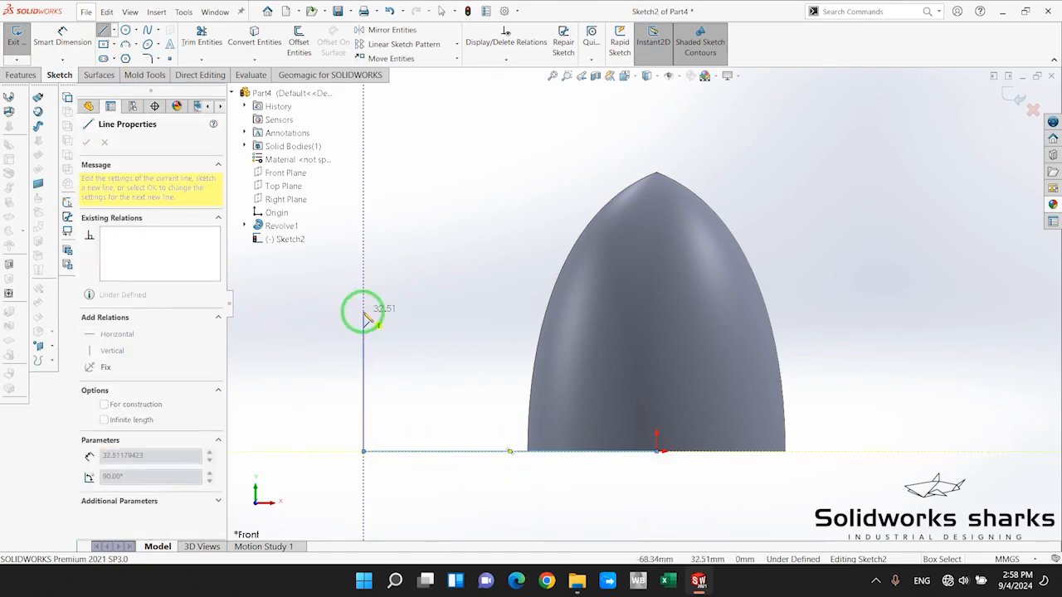
click(363, 312)
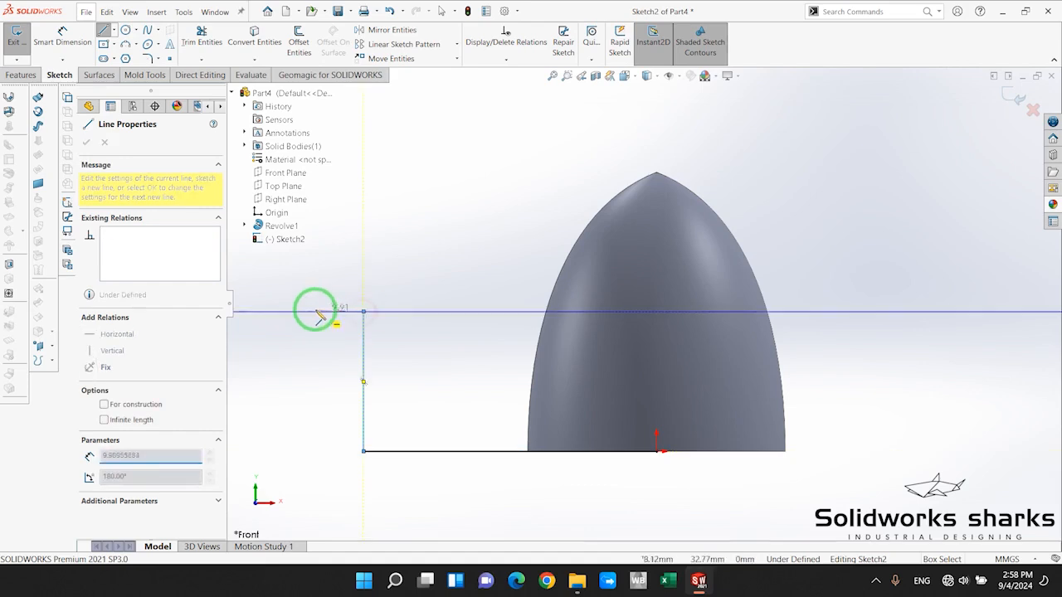
click(299, 312)
double_click(299, 365)
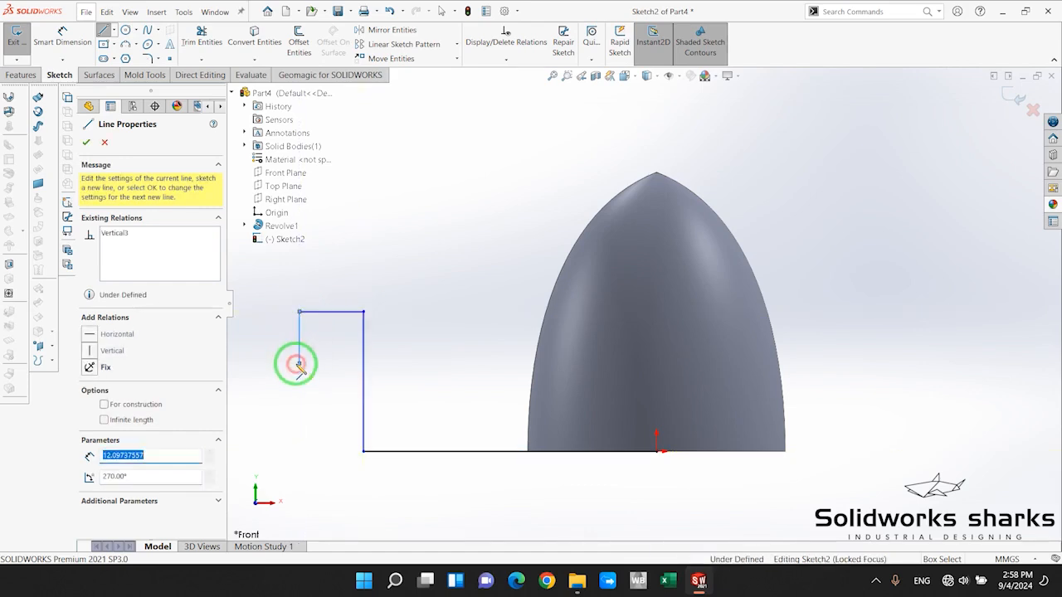
key(Escape)
Dimension the horizontal base line from the origin to 75 mm
scroll(438, 369, up, 4)
scroll(452, 374, down, 2)
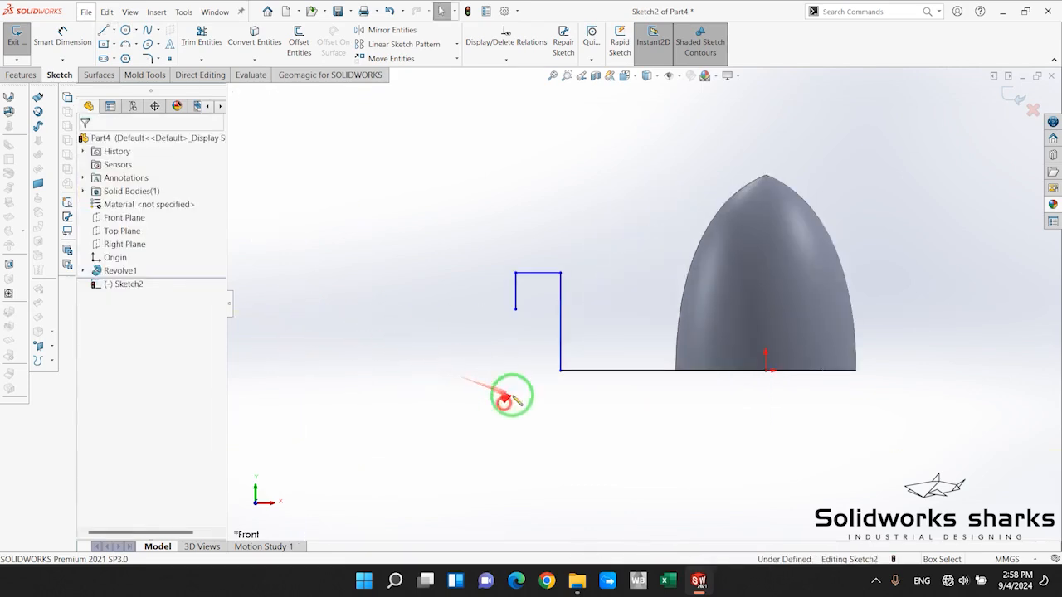
scroll(649, 288, down, 2)
click(60, 37)
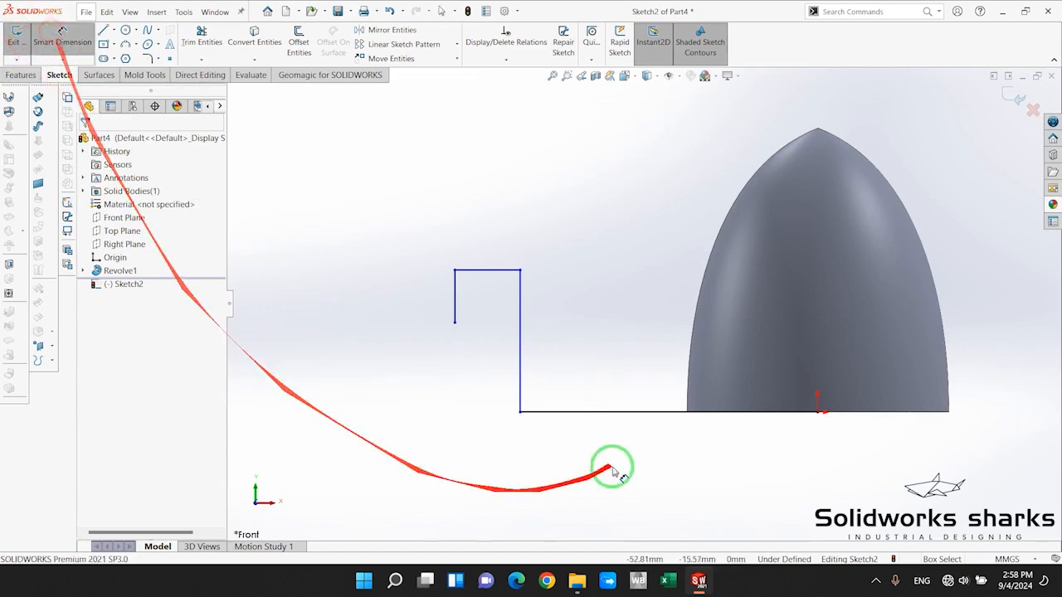
click(632, 419)
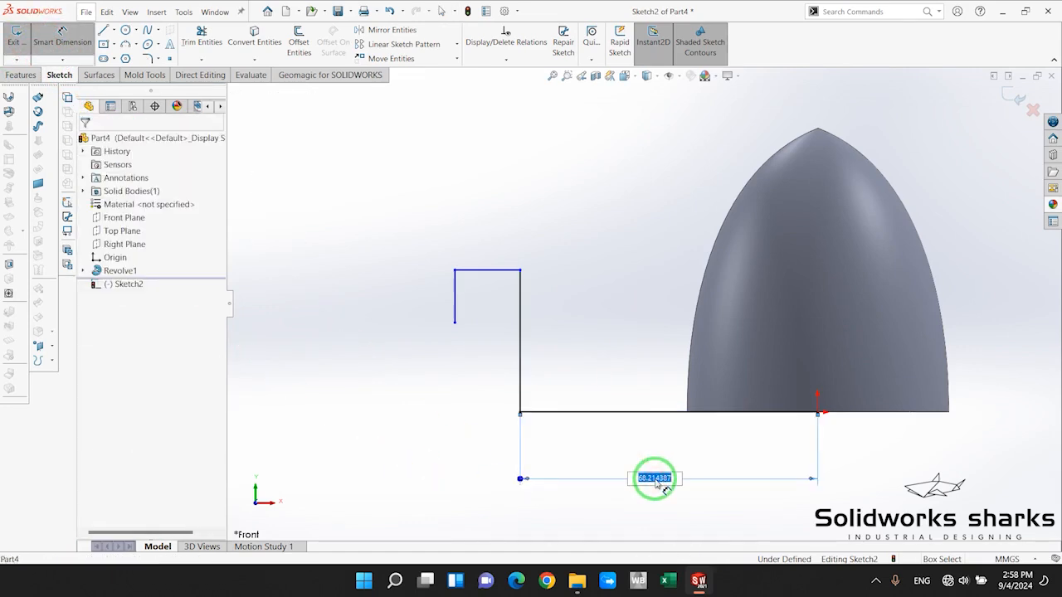
scroll(545, 350, up, 2)
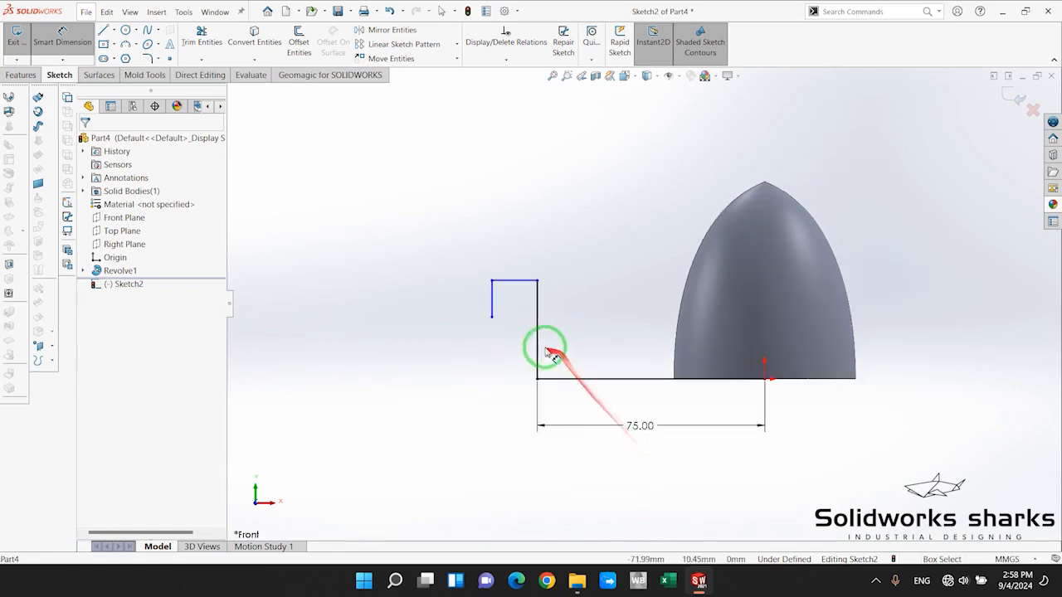
scroll(547, 360, down, 2)
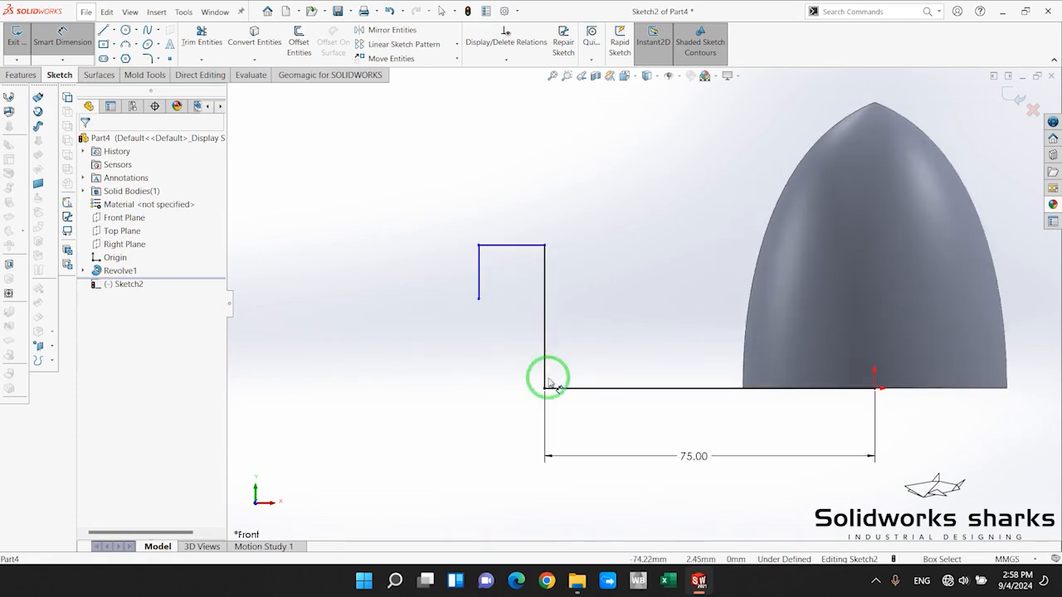
Dimension the short upper horizontal line to 8 mm and the short downward line at its outer end to 5 mm
click(518, 248)
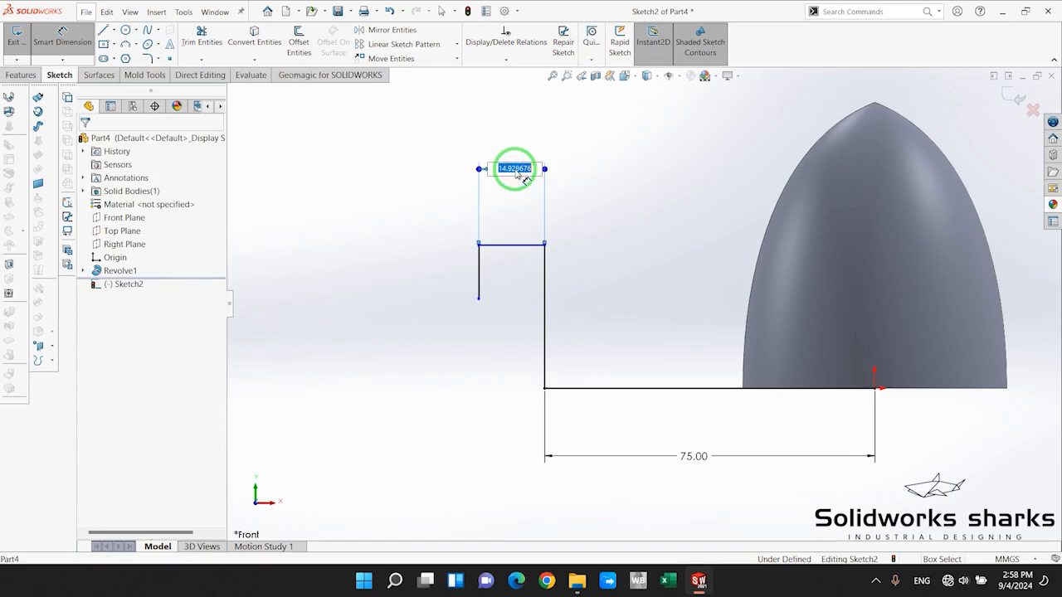
click(509, 195)
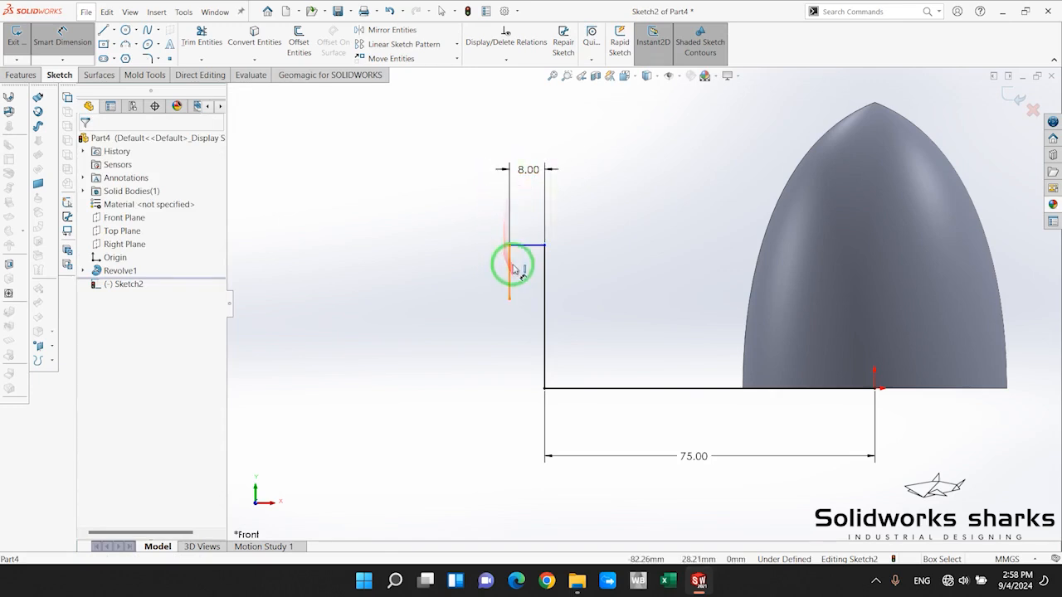
click(424, 272)
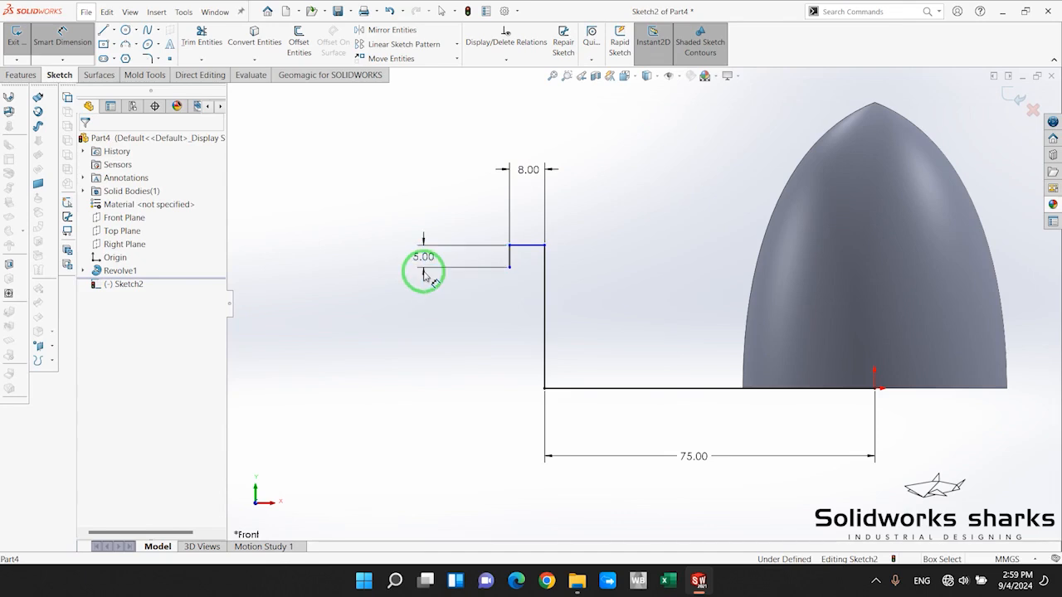
Dimension the overall height between the rim's upper horizontal line and the base line to 22 mm
click(524, 247)
click(576, 388)
click(347, 313)
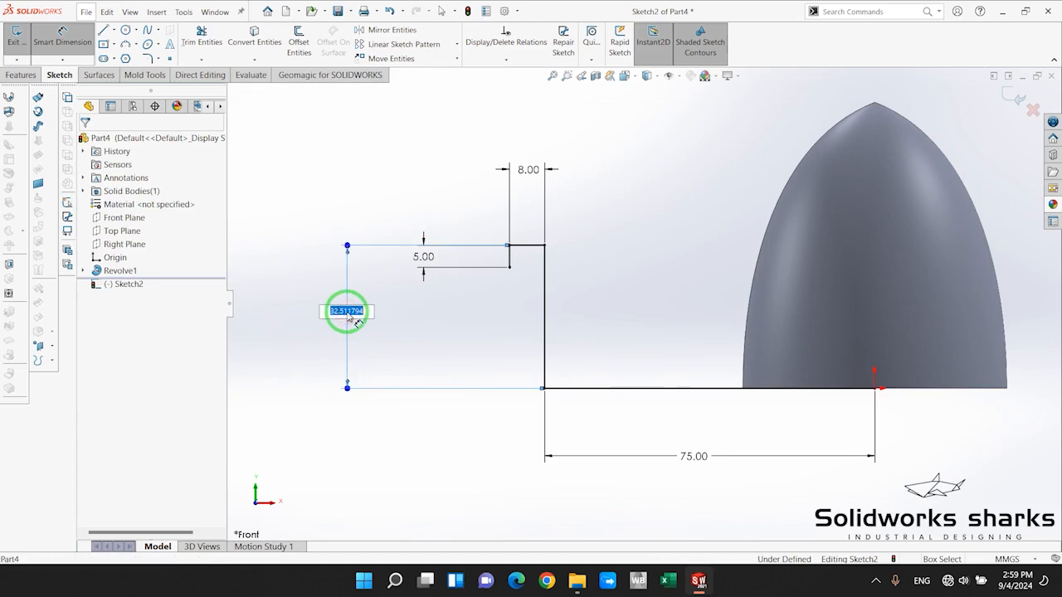
key(Return)
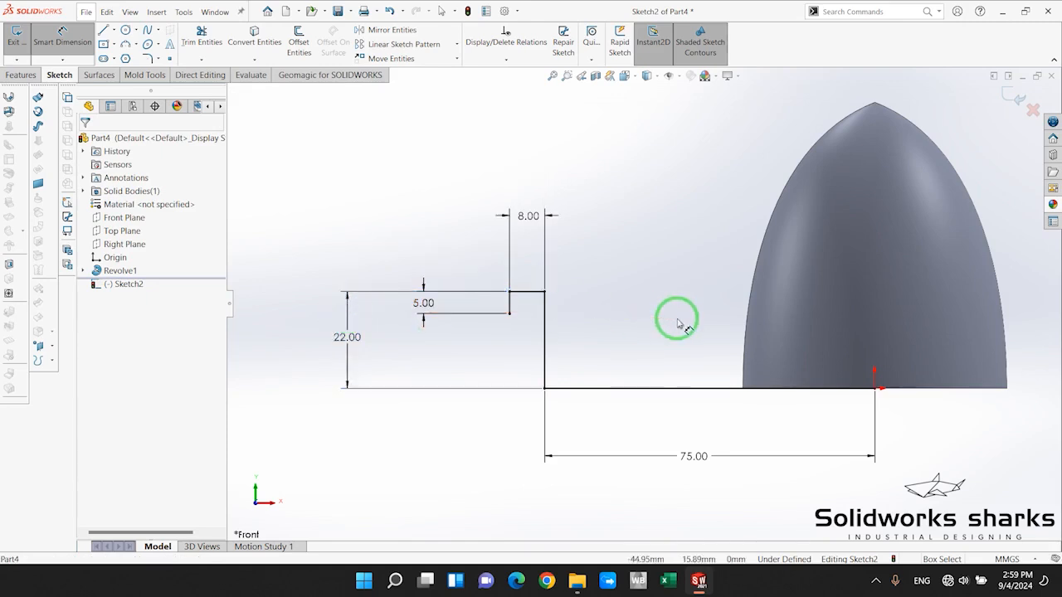
key(Escape)
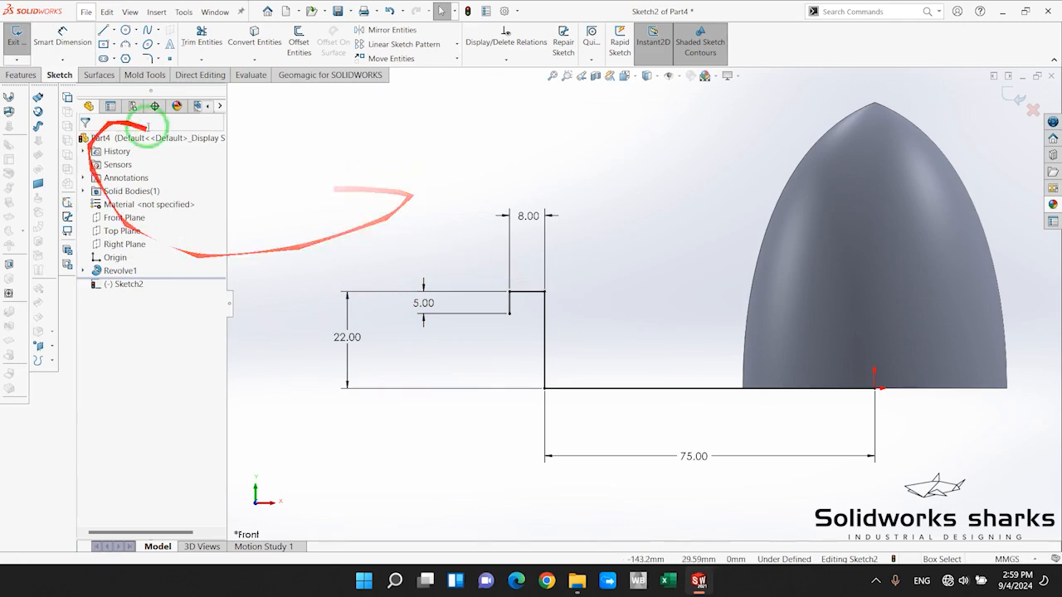
Round the lower corner between the base line and the vertical wall with a 15 mm sketch fillet
click(150, 60)
scroll(564, 360, up, 3)
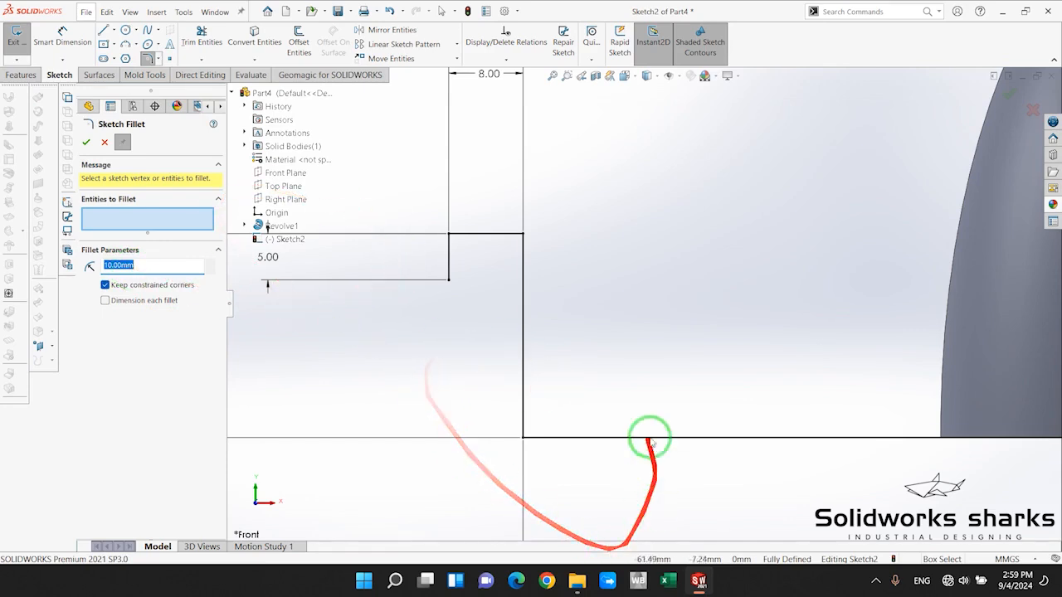
click(522, 437)
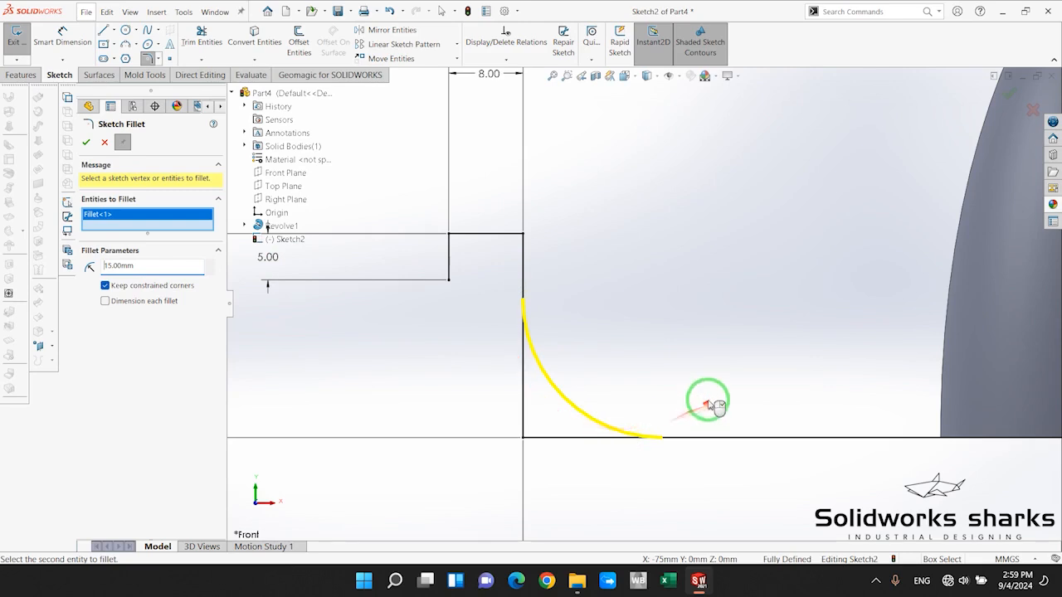
scroll(711, 404, up, 1)
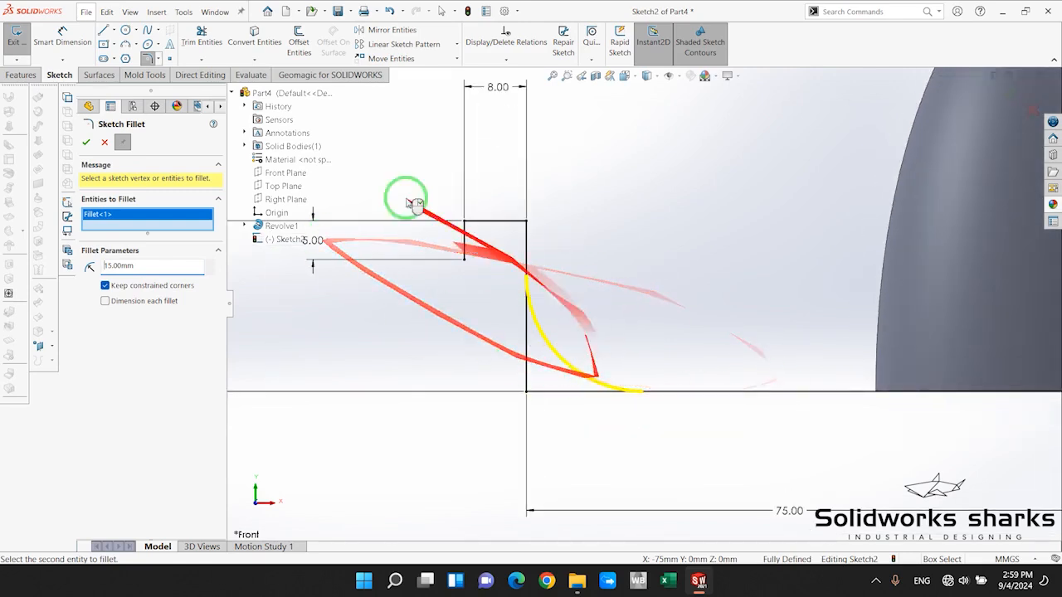
click(88, 142)
scroll(622, 318, up, 1)
scroll(620, 330, down, 1)
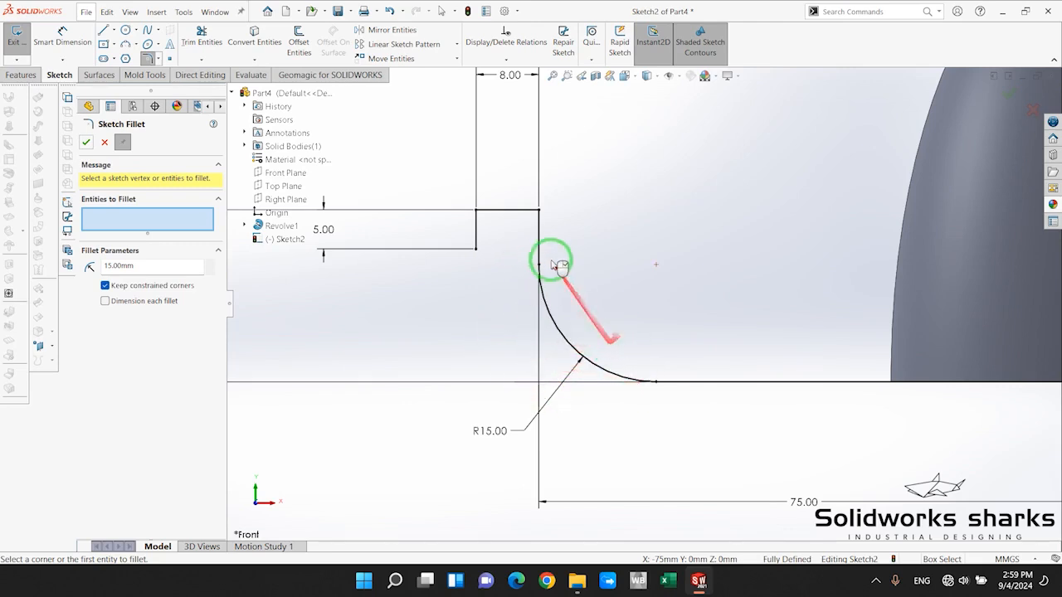
Round the rim's inner upper corner, where the wall meets the short horizontal line, with a 4 mm sketch fillet
scroll(544, 197, down, 2)
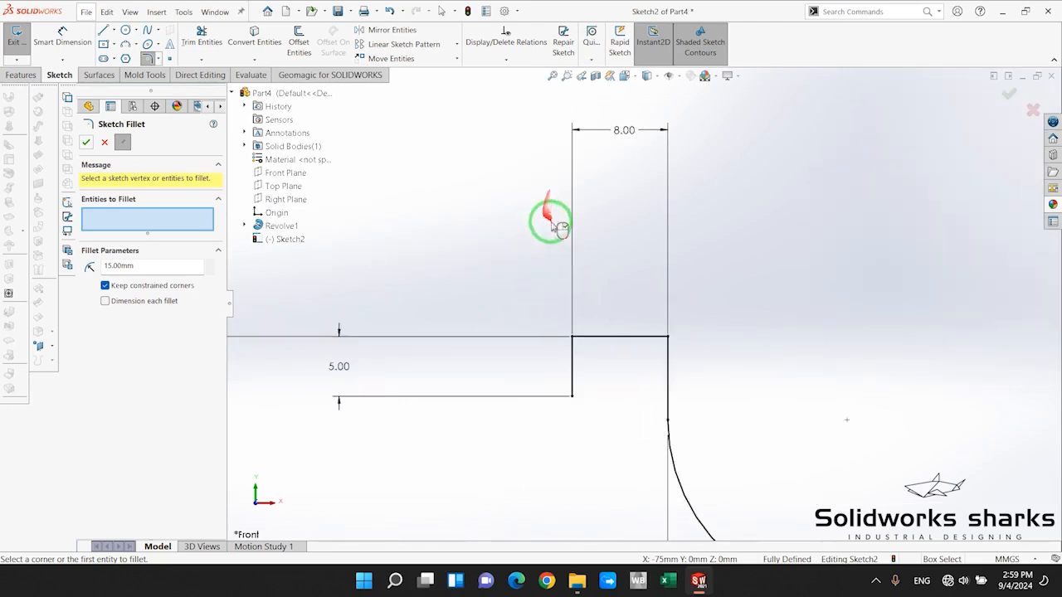
click(669, 335)
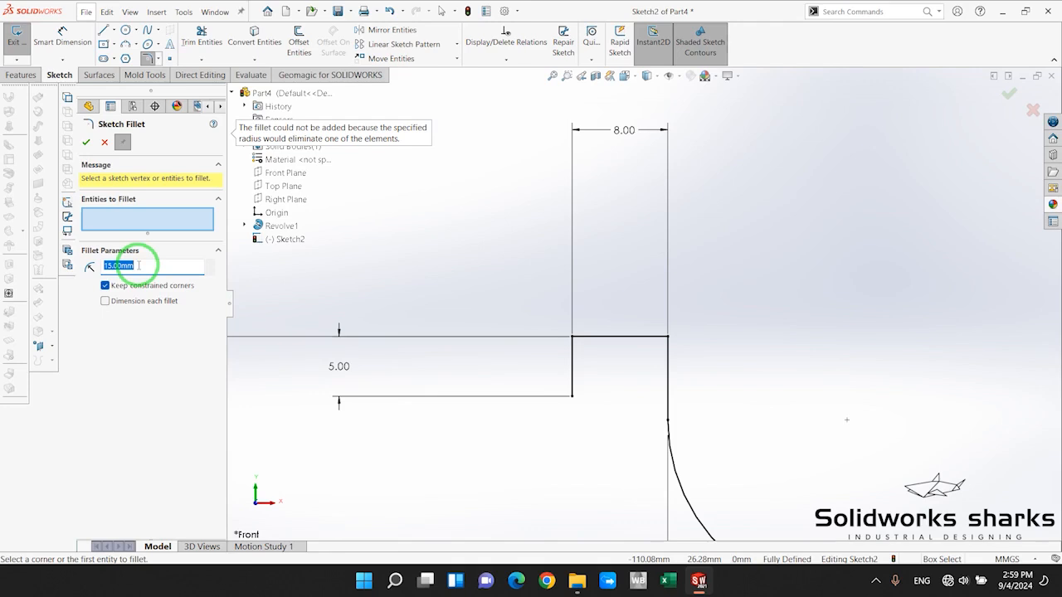
click(669, 339)
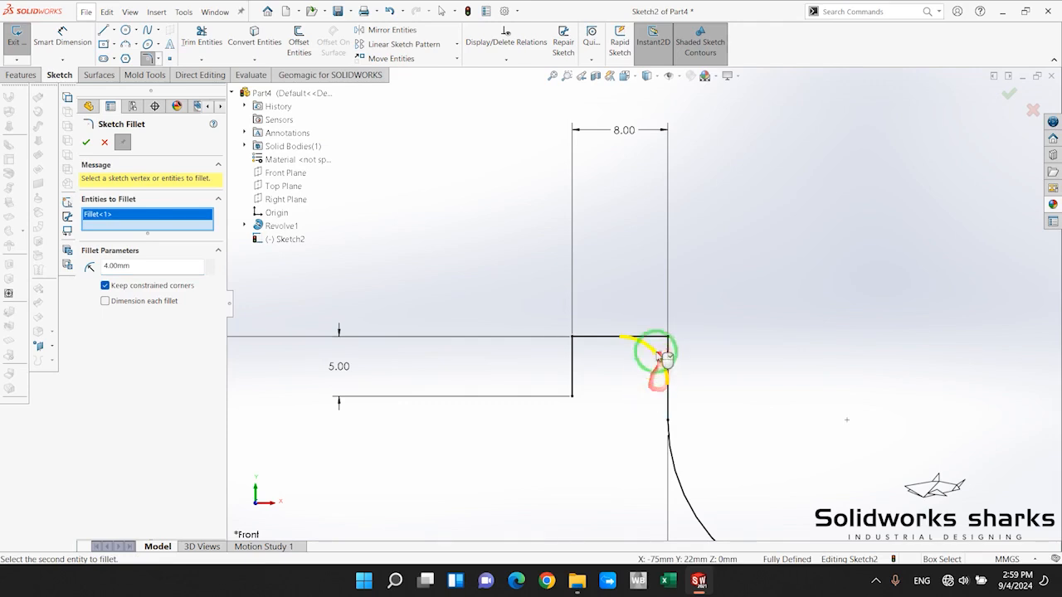
click(80, 145)
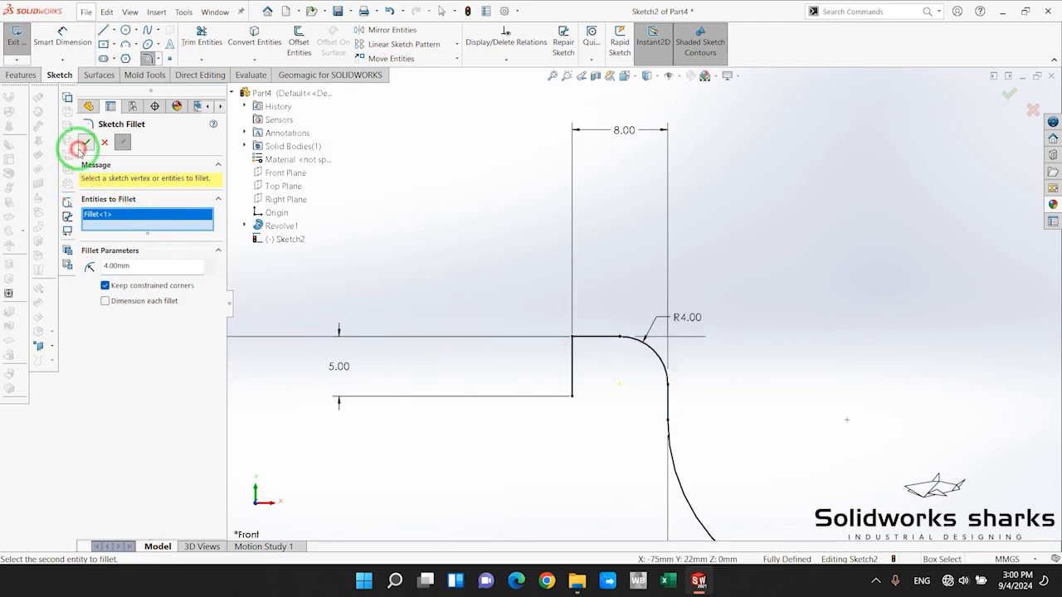
Round the rim's outer upper corner with a 3 mm sketch fillet and finish the Sketch Fillet command
click(574, 337)
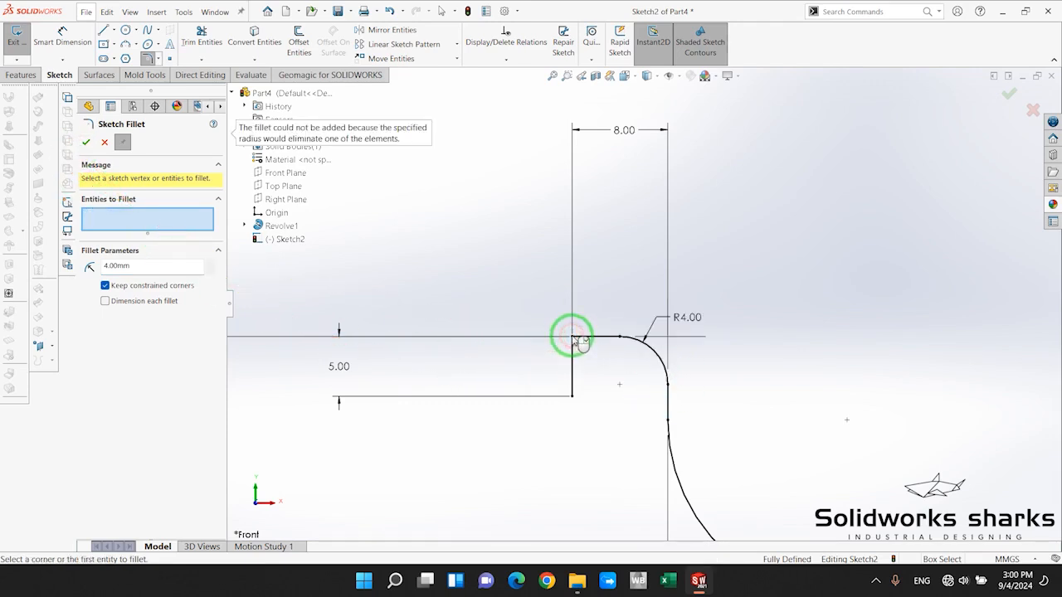
click(134, 268)
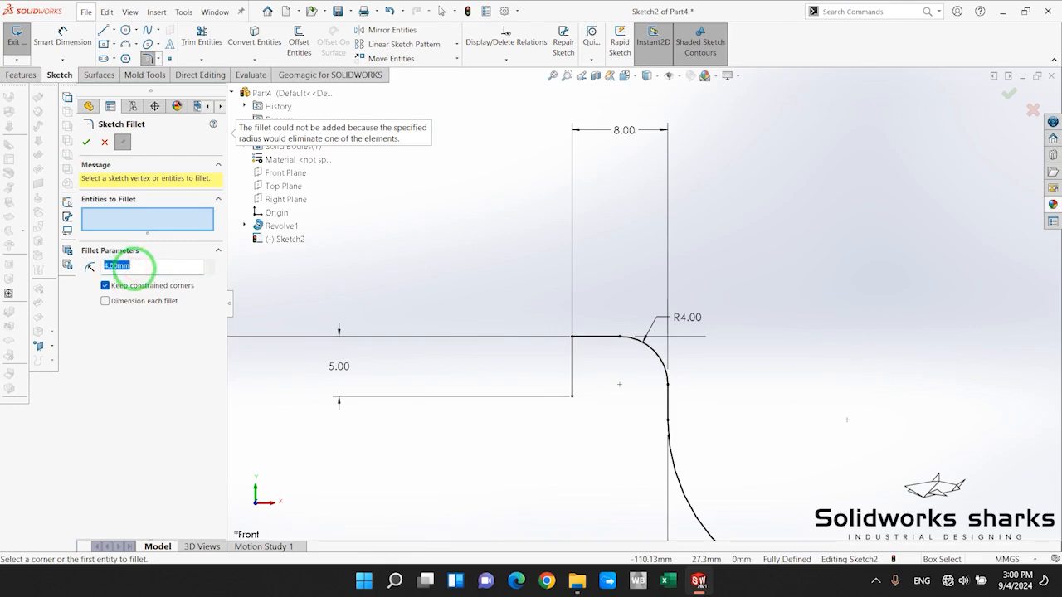
text(3)
click(572, 337)
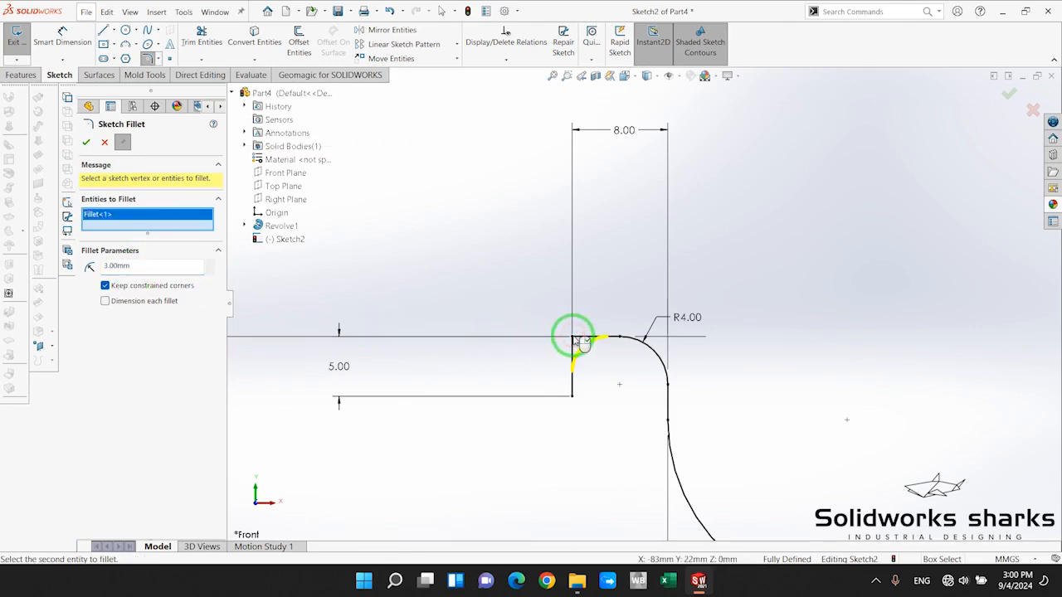
click(93, 144)
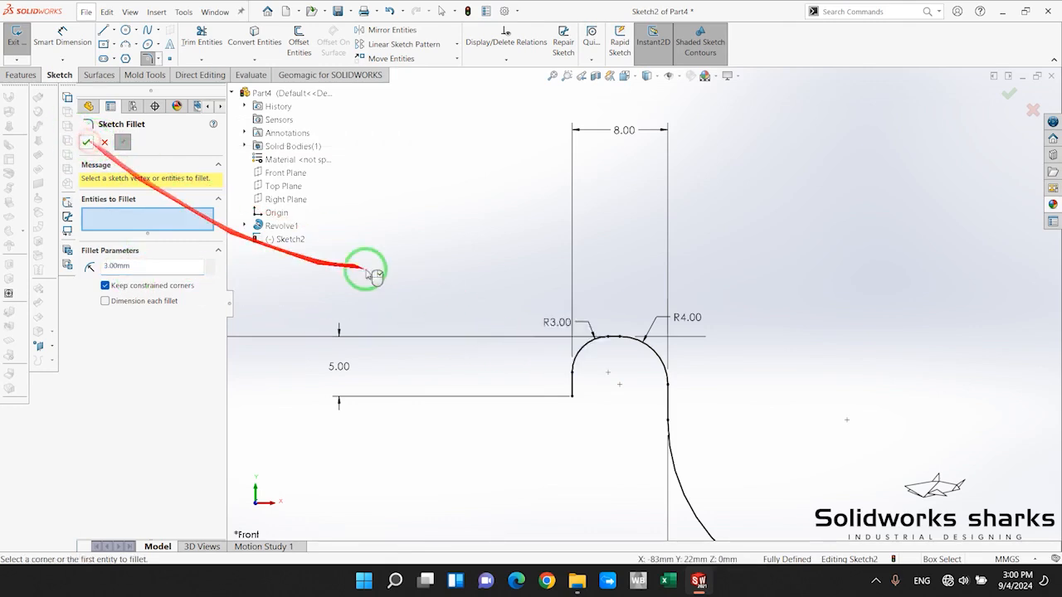
scroll(718, 414, up, 4)
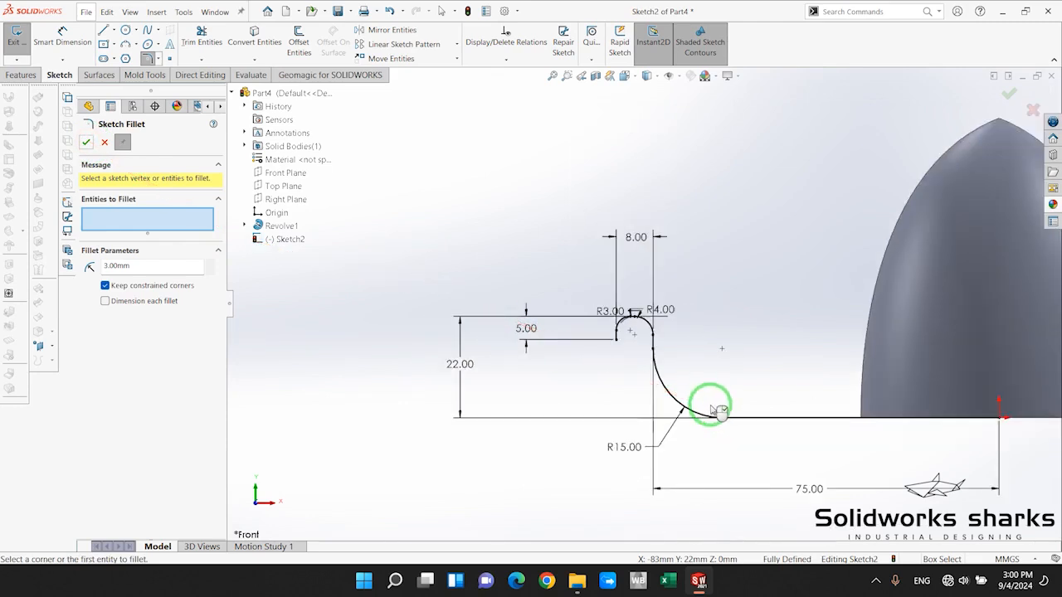
scroll(711, 403, up, 2)
scroll(730, 379, down, 2)
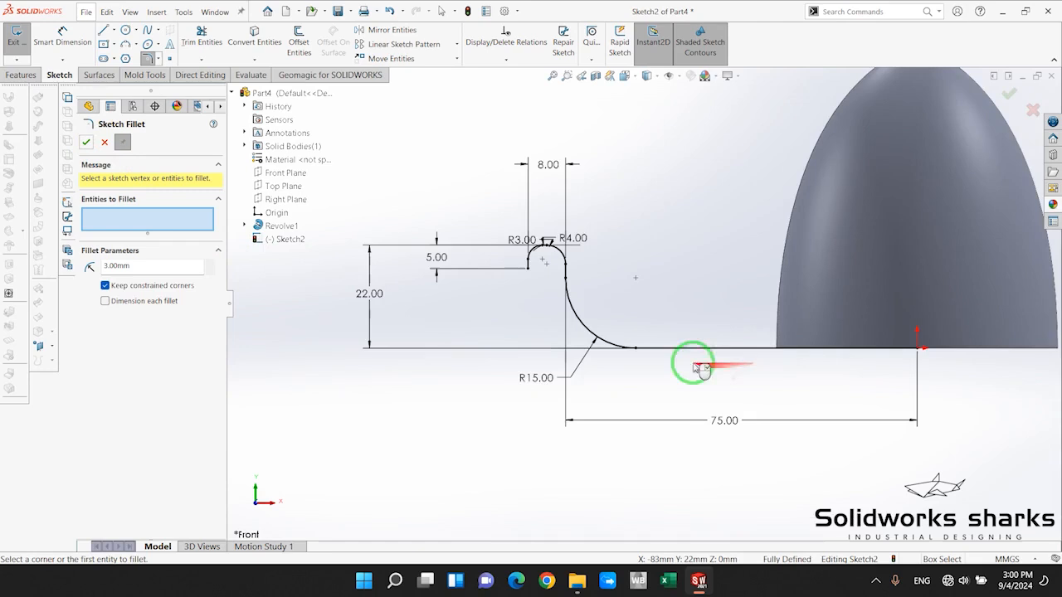
click(103, 144)
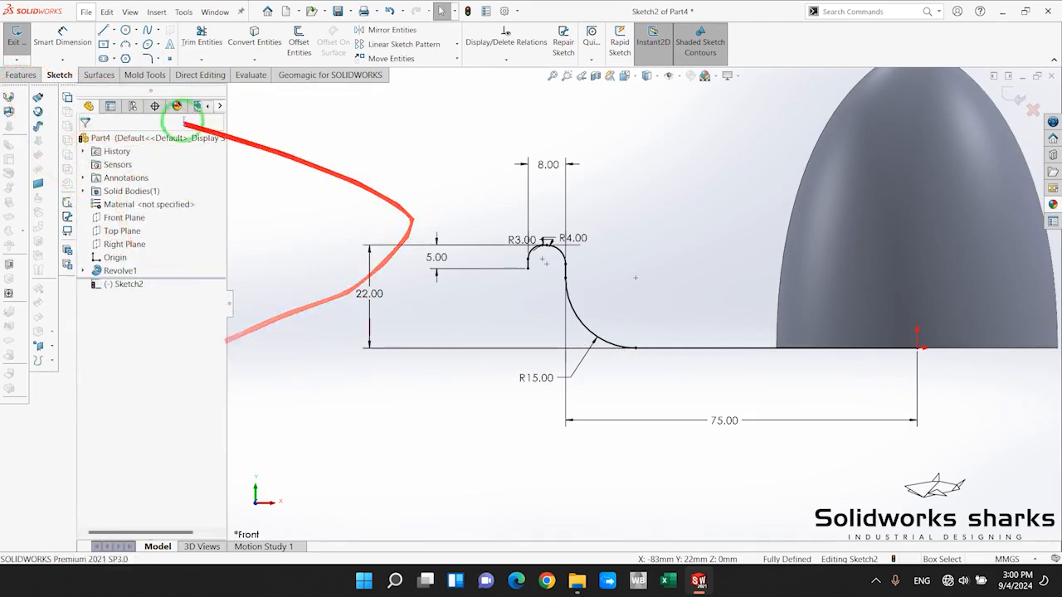
click(20, 75)
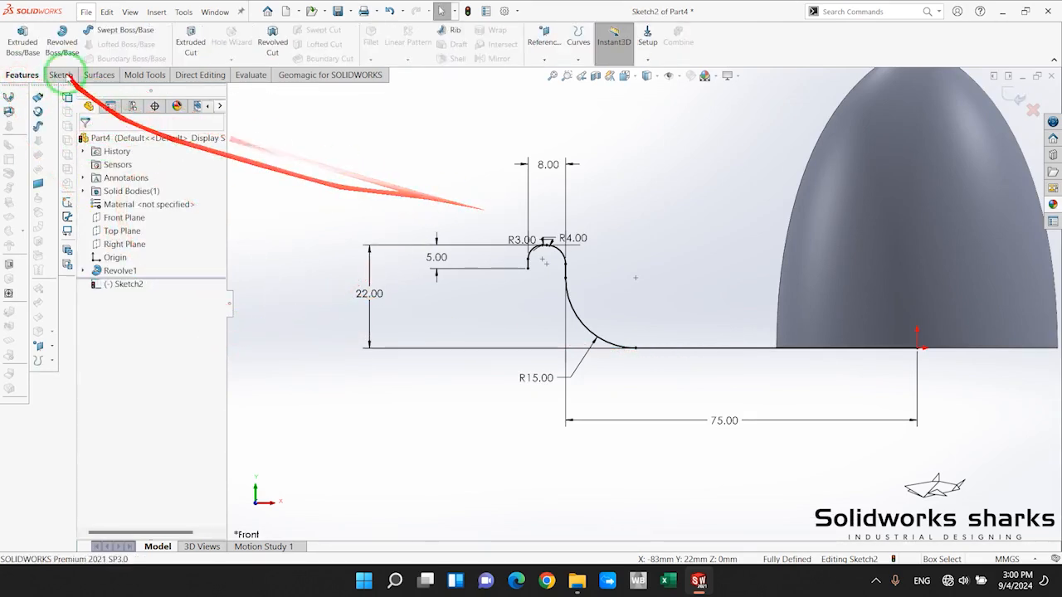
click(97, 75)
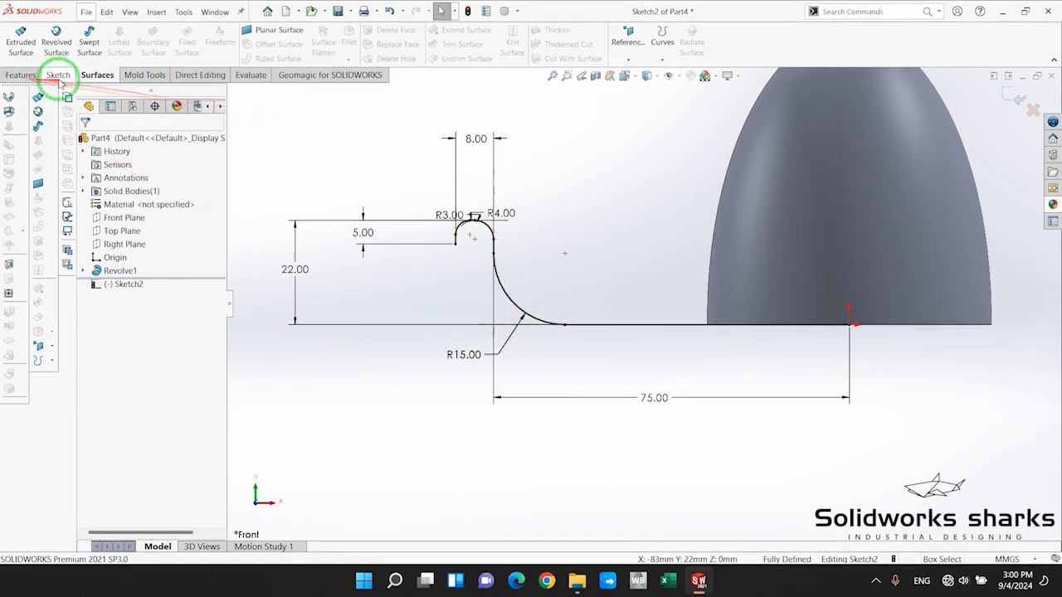
click(56, 35)
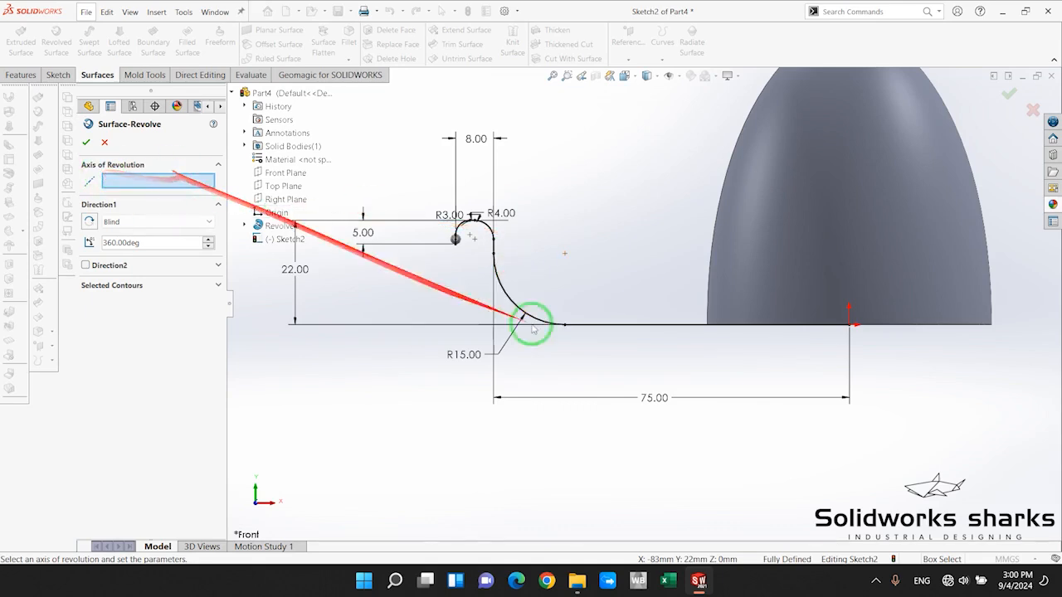
scroll(656, 363, up, 1)
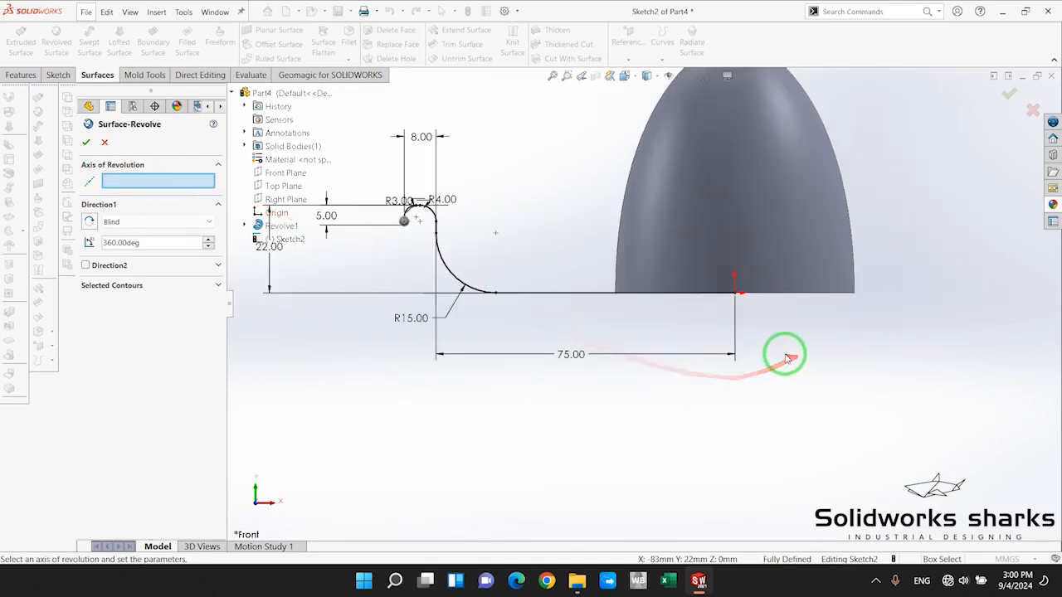
click(105, 144)
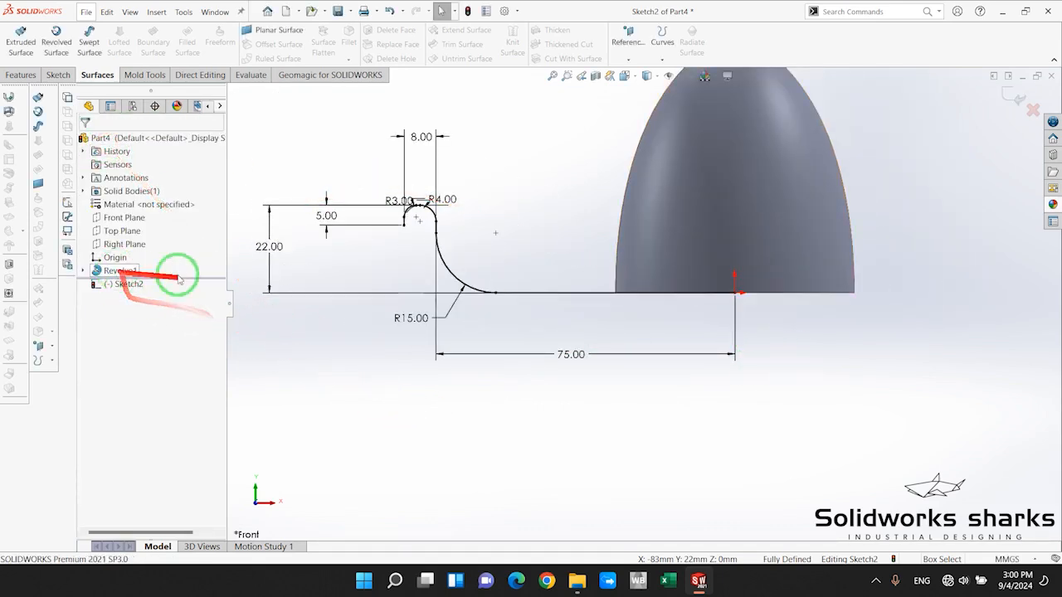
Draw a vertical centerline about 80 mm long from the origin up through the tip of the cone
scroll(663, 290, up, 2)
scroll(830, 259, down, 3)
scroll(544, 147, up, 4)
scroll(585, 156, down, 3)
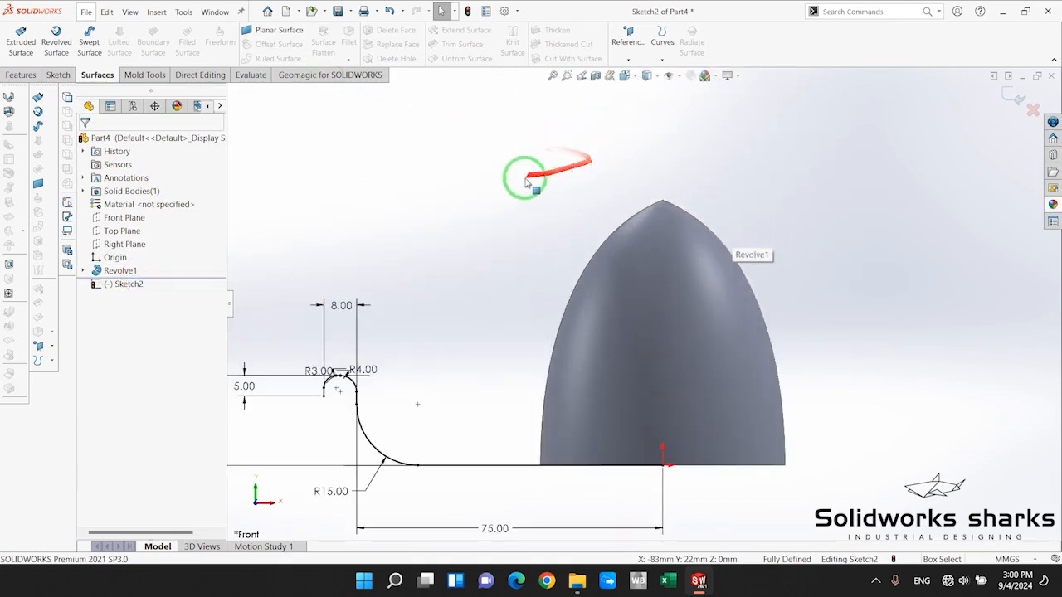
click(57, 75)
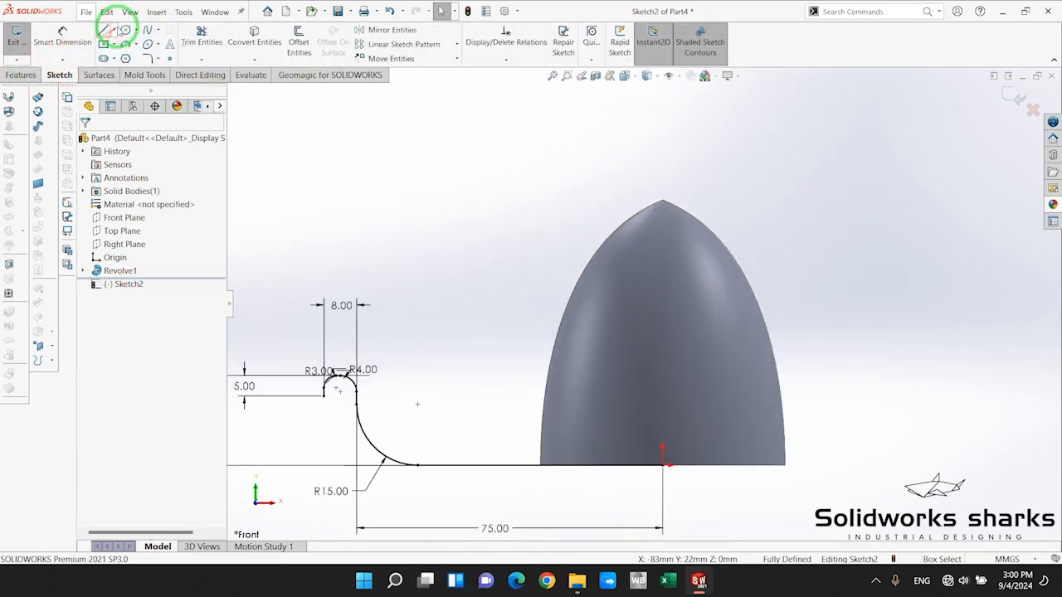
click(116, 29)
click(124, 58)
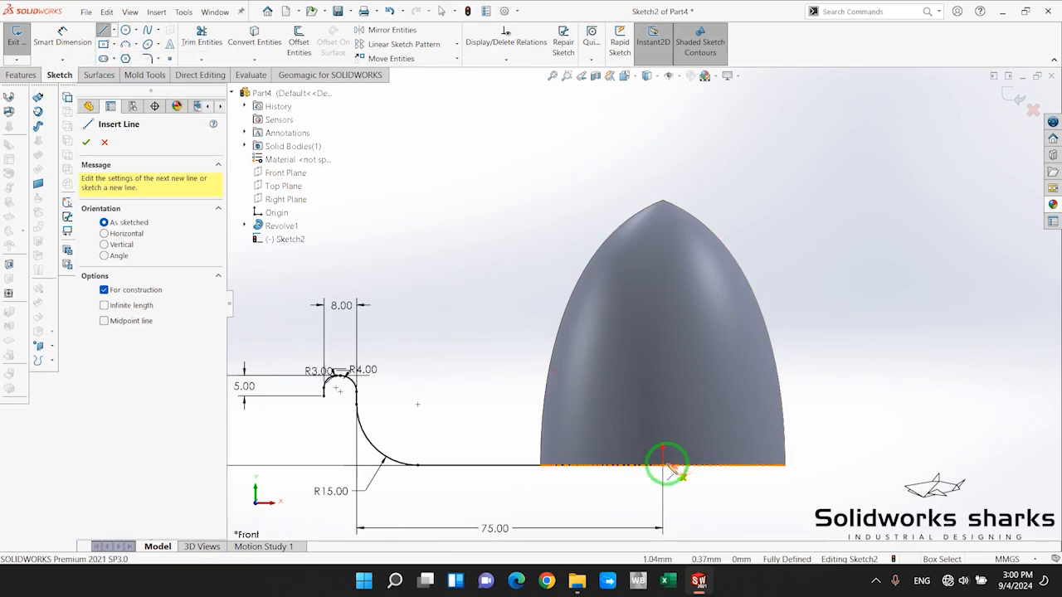
click(664, 466)
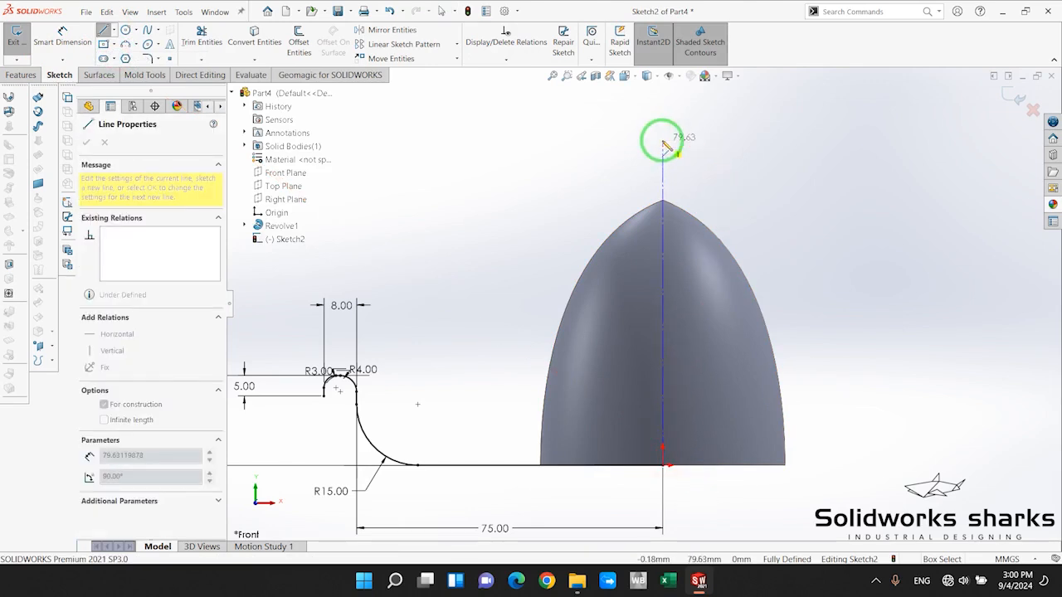
click(663, 141)
key(Escape)
scroll(655, 343, up, 1)
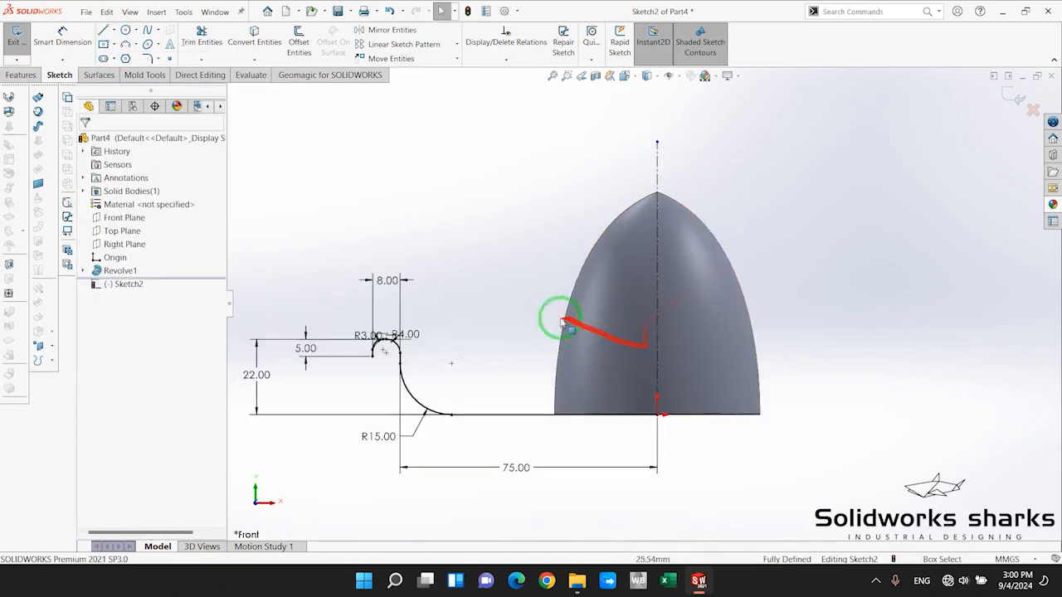
Create a revolved surface from the rimmed bowl profile, turning it 360 degrees about the vertical centerline
click(97, 75)
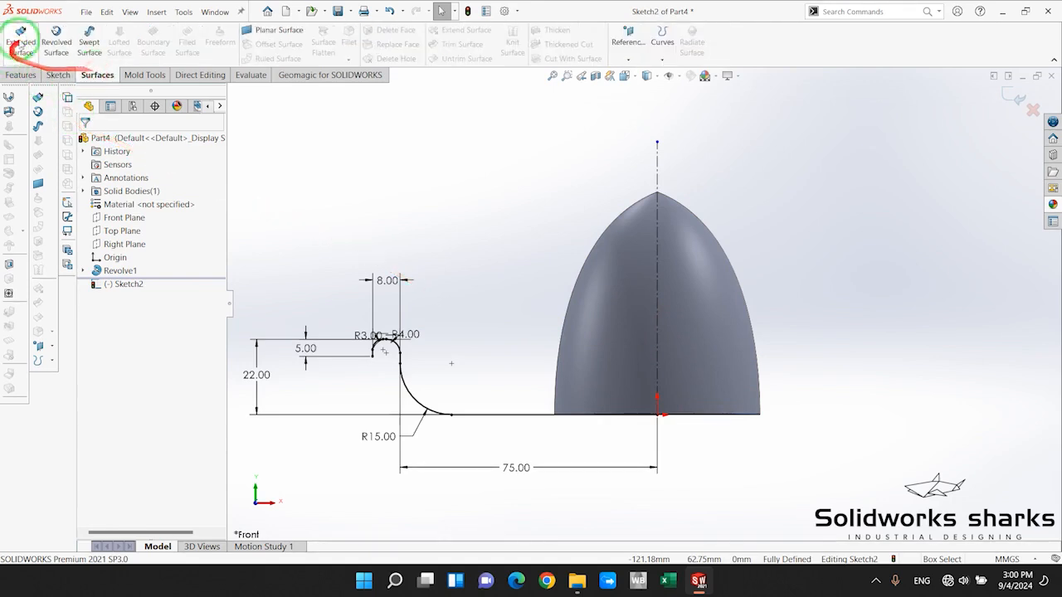
click(56, 38)
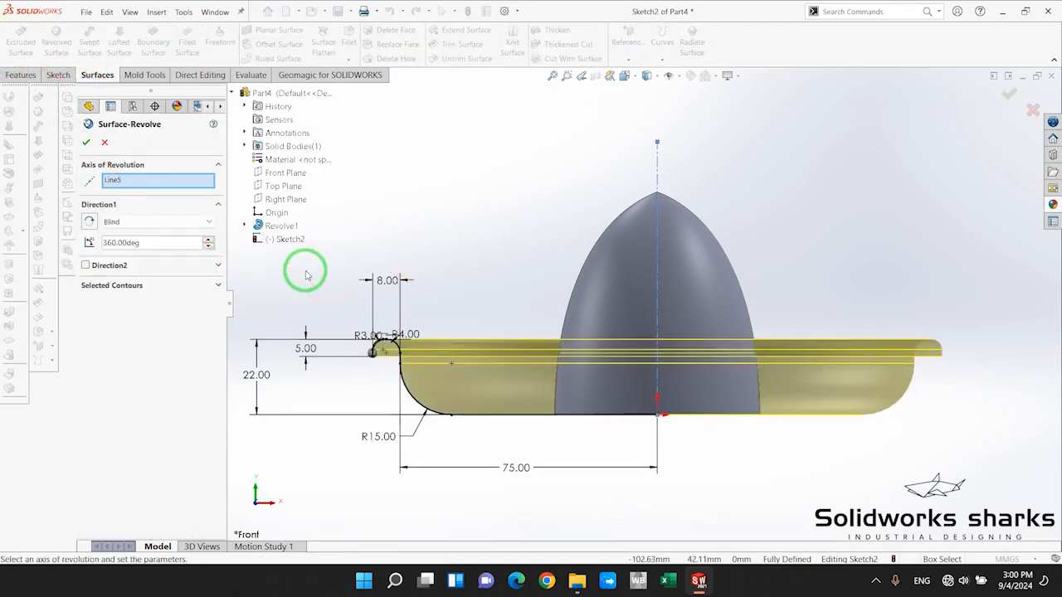
scroll(573, 185, up, 1)
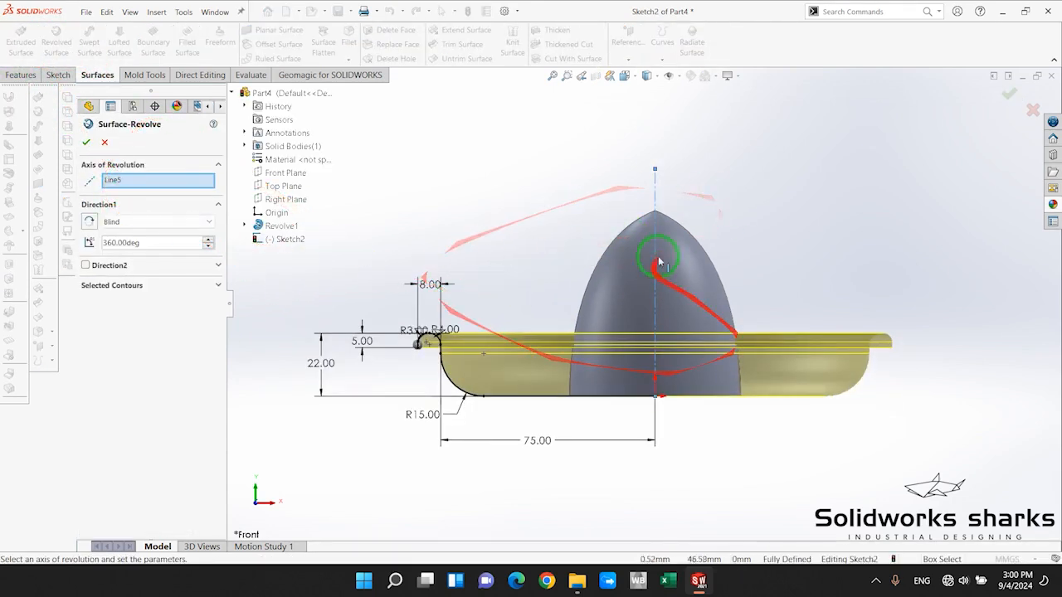
scroll(662, 194, down, 2)
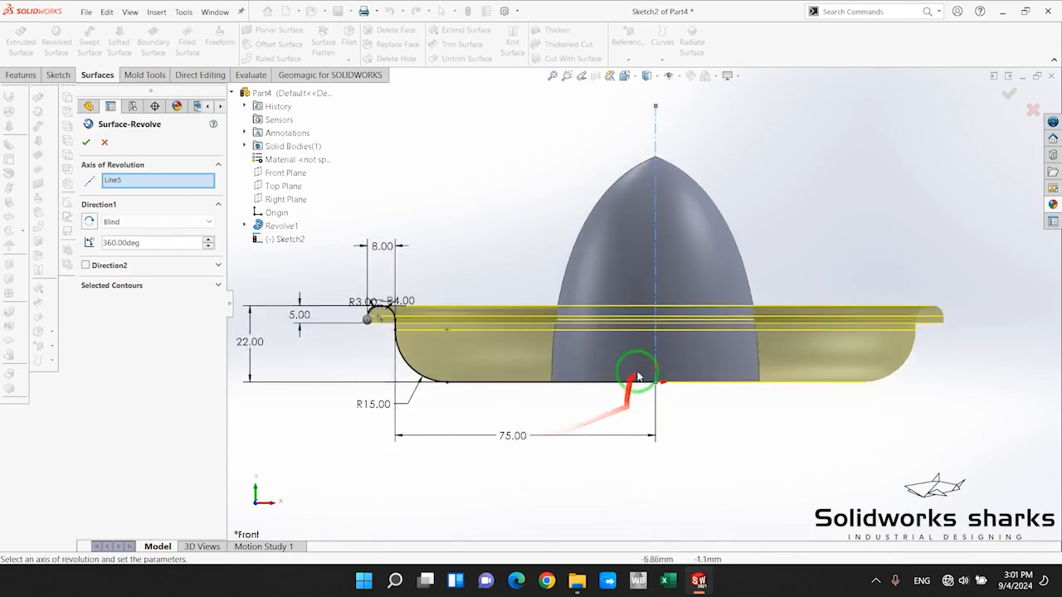
middle_drag(630, 370, 539, 406)
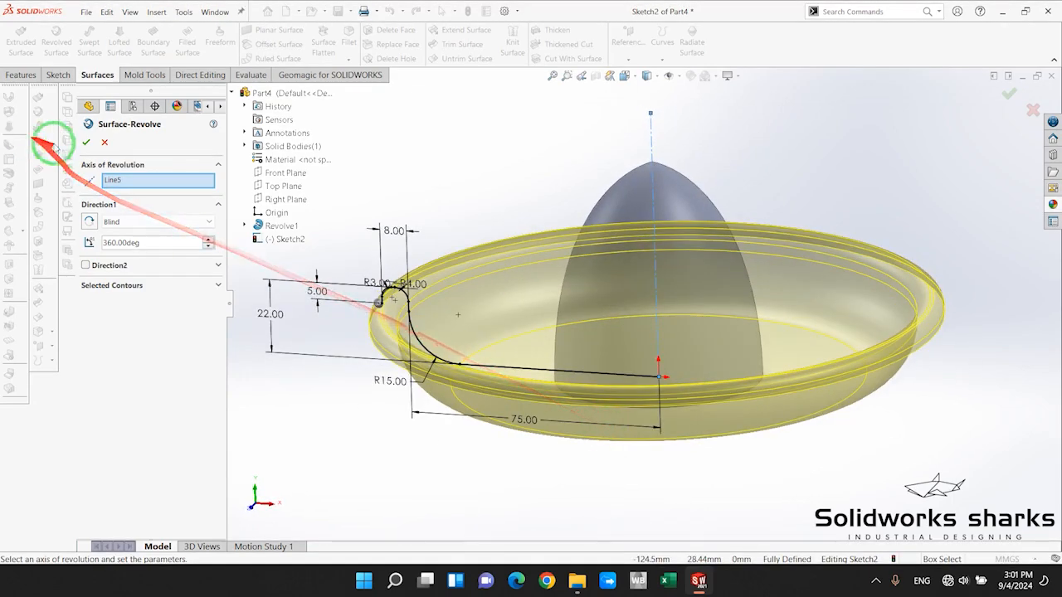
click(86, 142)
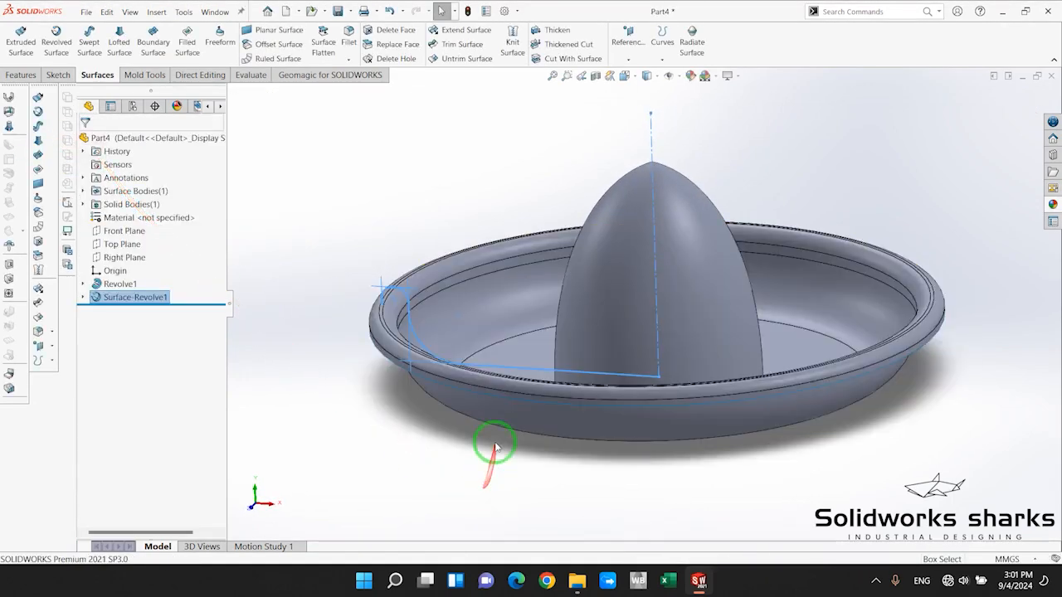
middle_drag(524, 440, 505, 426)
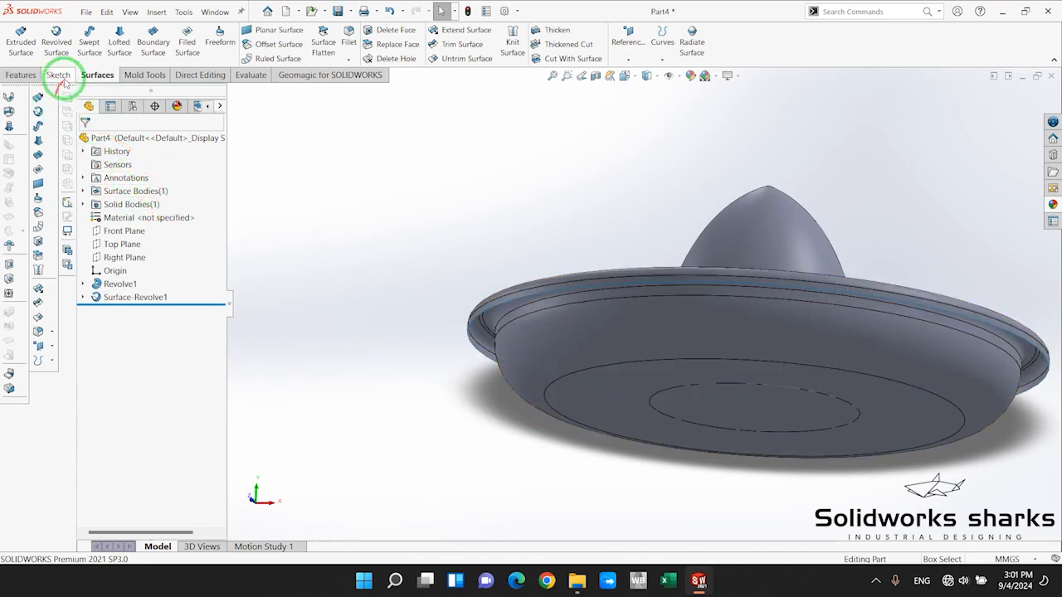
Thicken the revolved bowl surface by 2 mm on its outer side, keeping the result merged with the cone
mouse_move(572, 240)
middle_down()
mouse_move(595, 373)
mouse_move(588, 324)
mouse_move(637, 444)
mouse_move(625, 346)
mouse_move(607, 315)
mouse_move(559, 343)
mouse_move(588, 361)
mouse_move(616, 305)
middle_up()
middle_drag(628, 190, 766, 268)
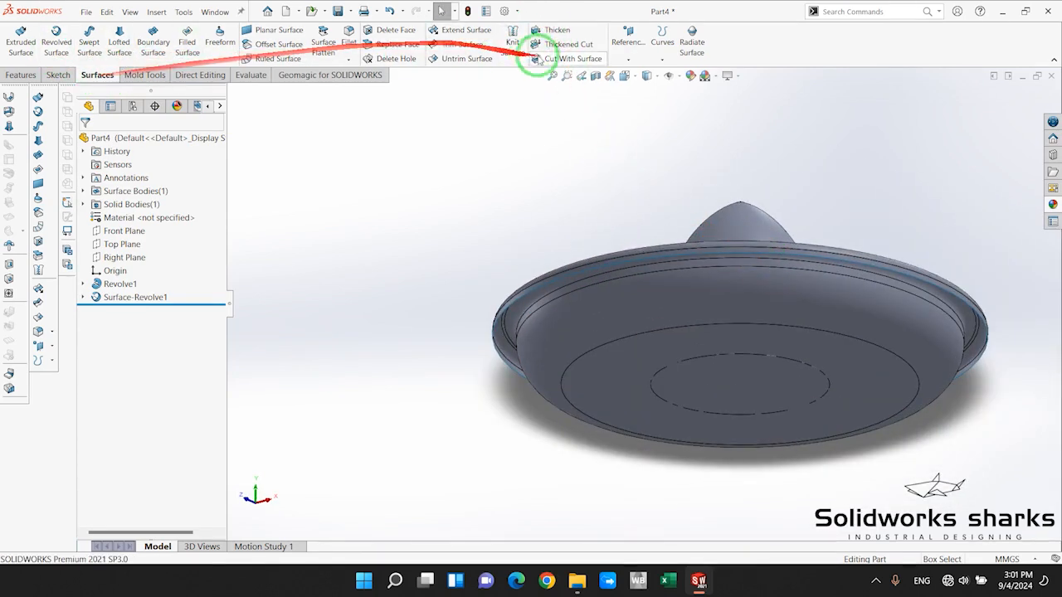
click(557, 32)
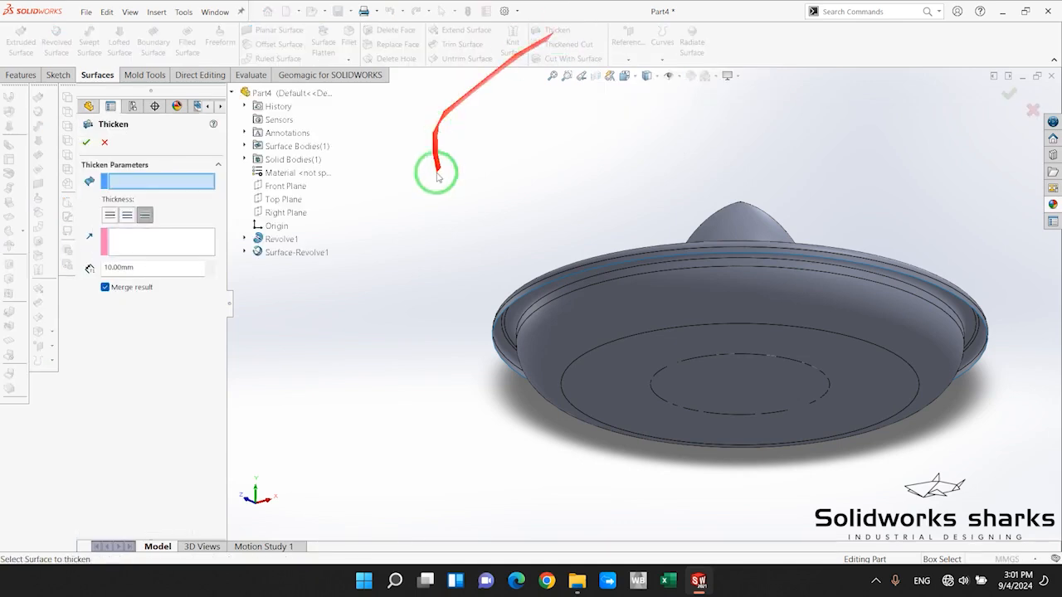
middle_drag(604, 373, 660, 340)
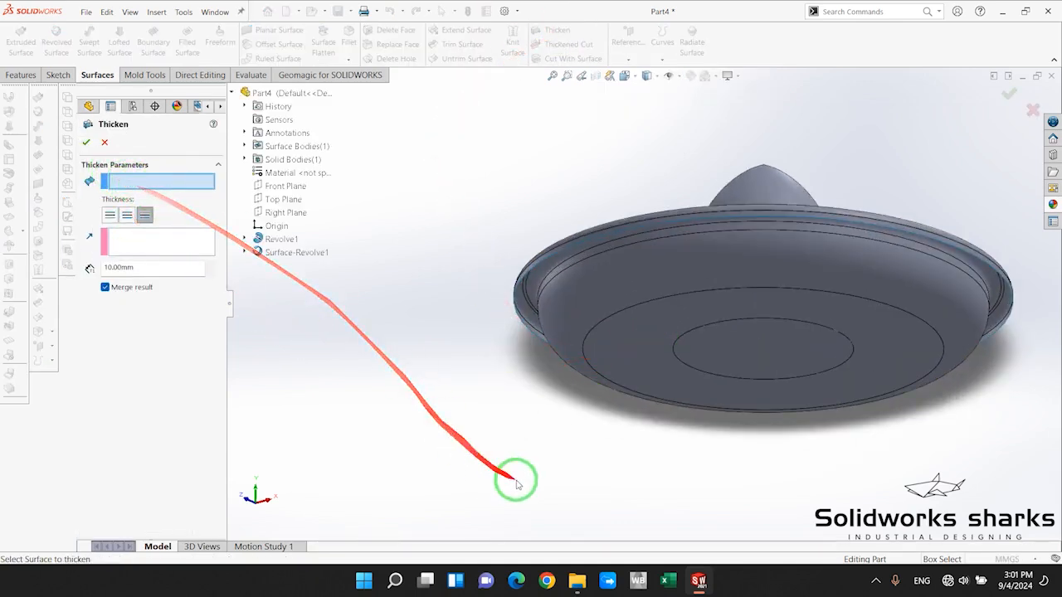
middle_drag(514, 478, 552, 282)
click(580, 320)
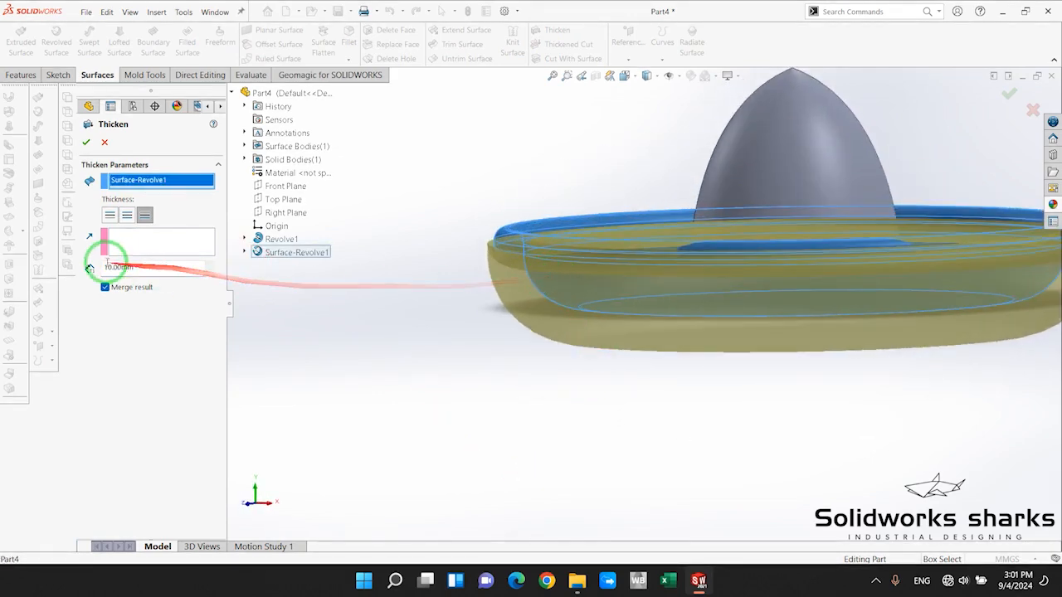
click(156, 272)
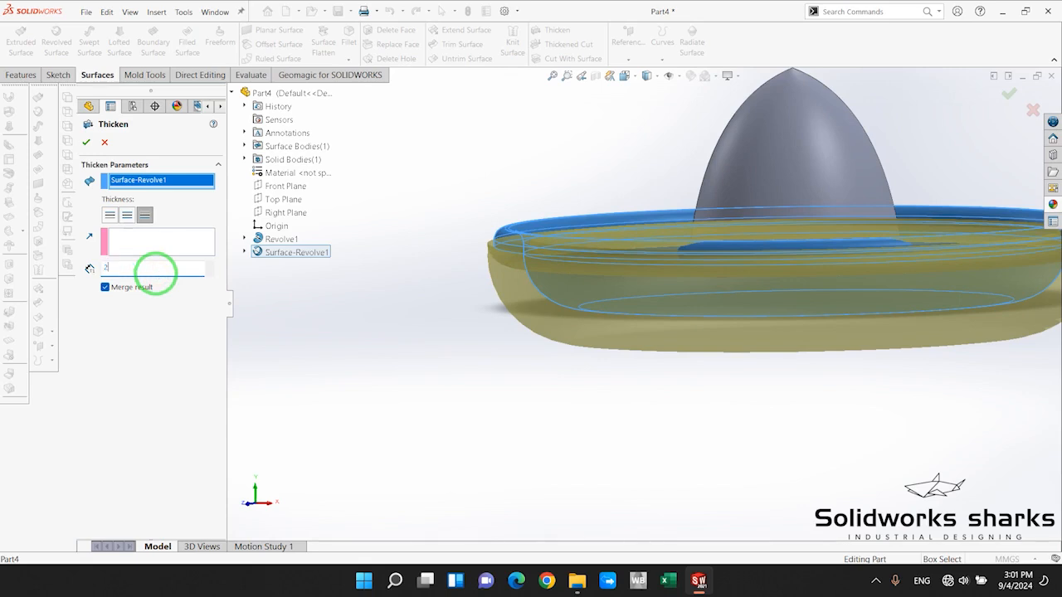
key(Return)
scroll(602, 285, up, 2)
scroll(702, 288, down, 2)
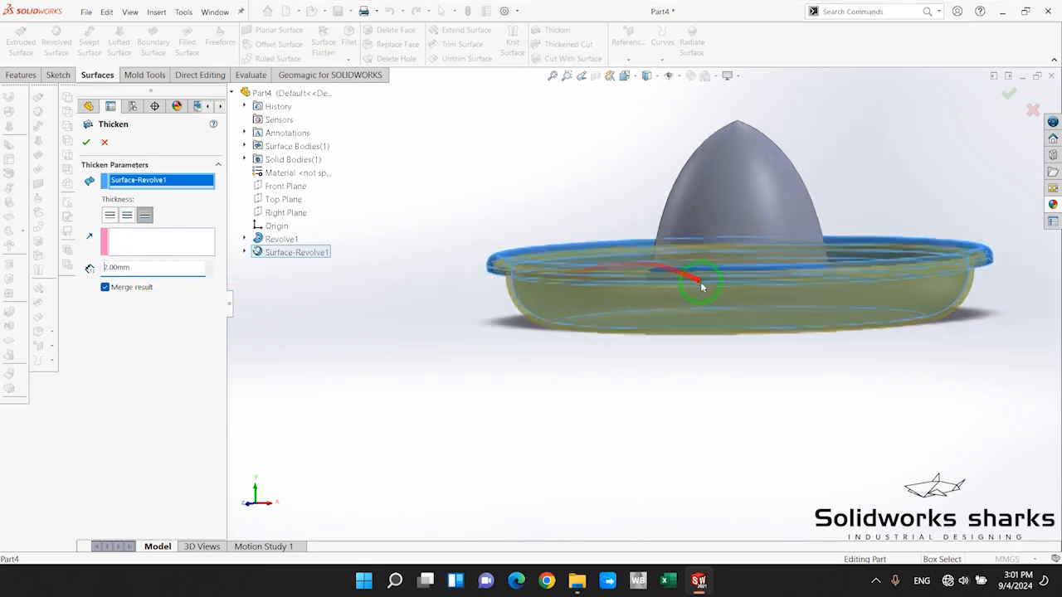
middle_drag(702, 294, 670, 253)
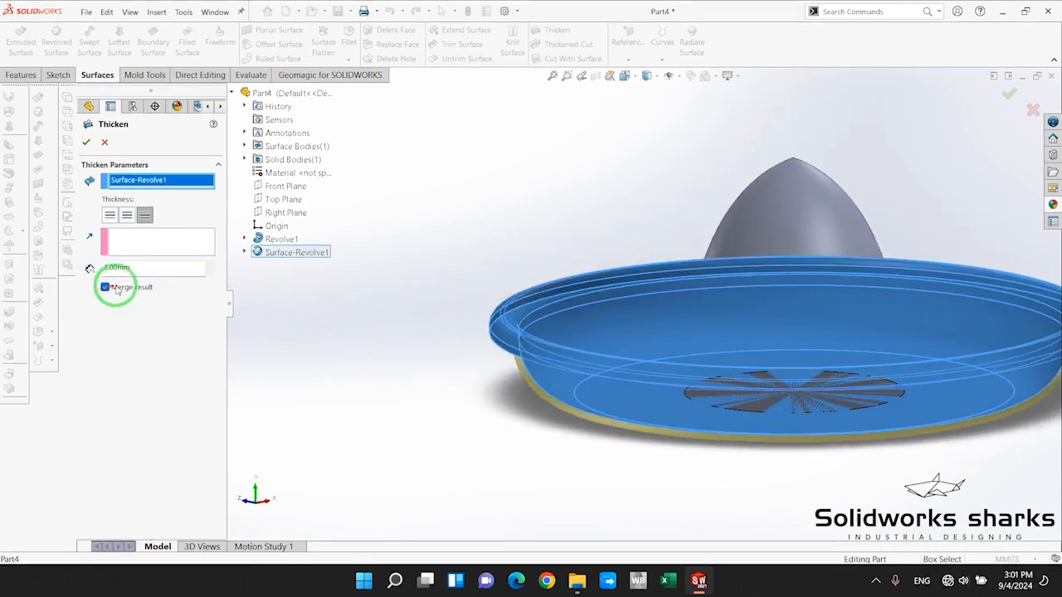
scroll(725, 391, up, 1)
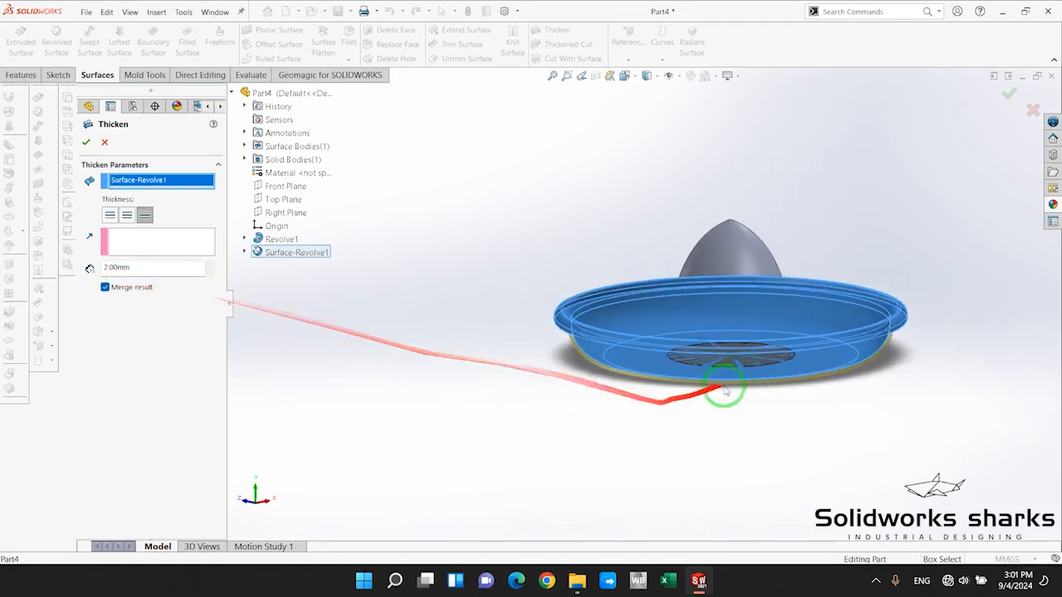
scroll(710, 339, down, 2)
mouse_move(588, 233)
middle_down()
mouse_move(585, 349)
mouse_move(597, 251)
middle_up()
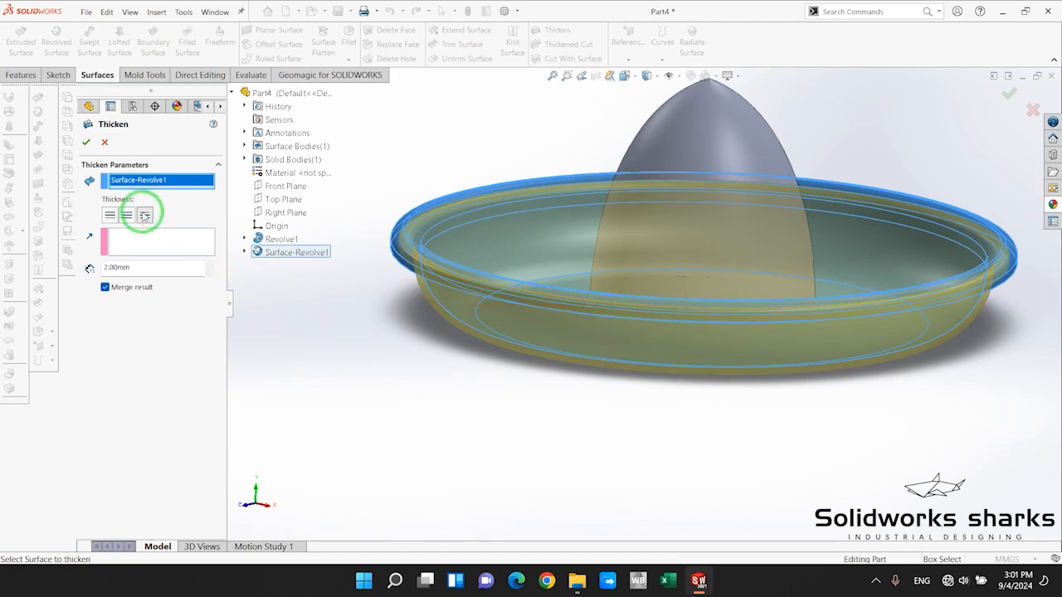
click(87, 143)
Examine the thickened bowl from below and above, checking the rim's underside and the free lower edge of the lip
middle_drag(633, 469, 601, 307)
click(573, 362)
click(494, 476)
scroll(603, 373, down, 4)
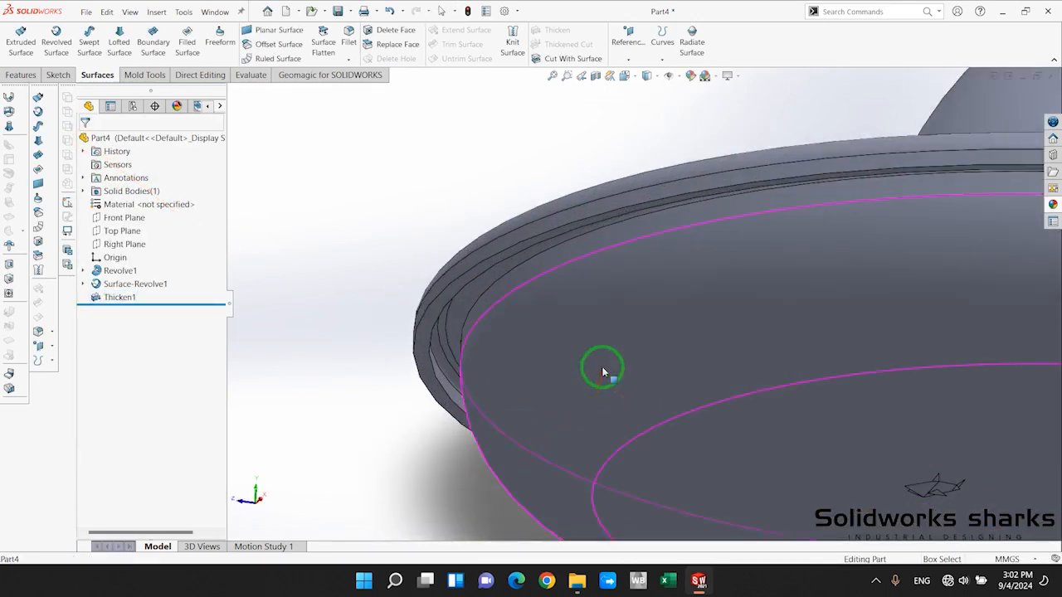
middle_drag(603, 373, 602, 464)
scroll(605, 352, up, 4)
scroll(696, 254, down, 2)
scroll(622, 193, up, 3)
scroll(776, 208, down, 4)
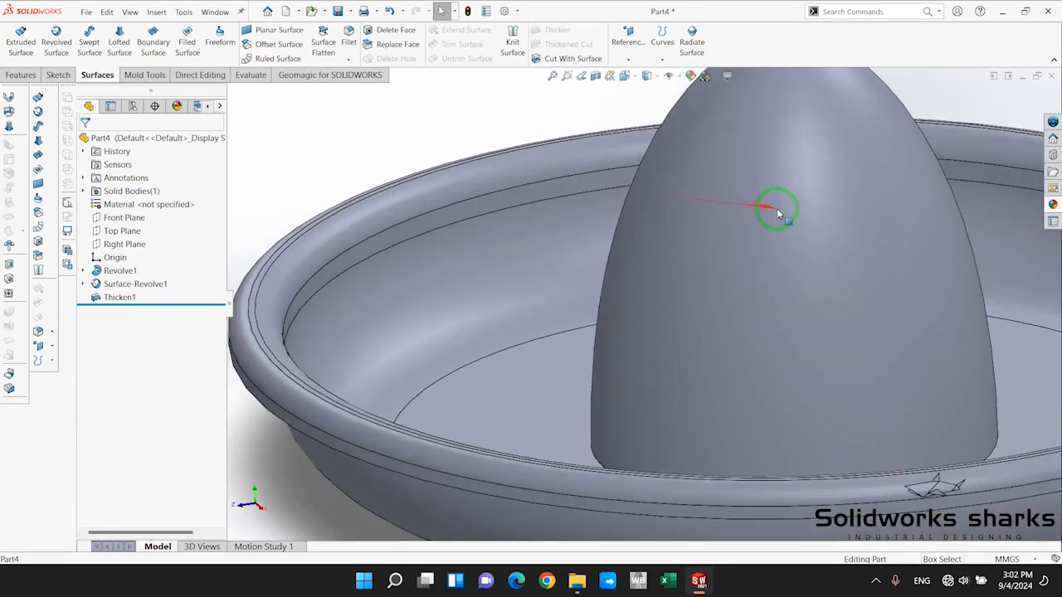
scroll(776, 208, up, 5)
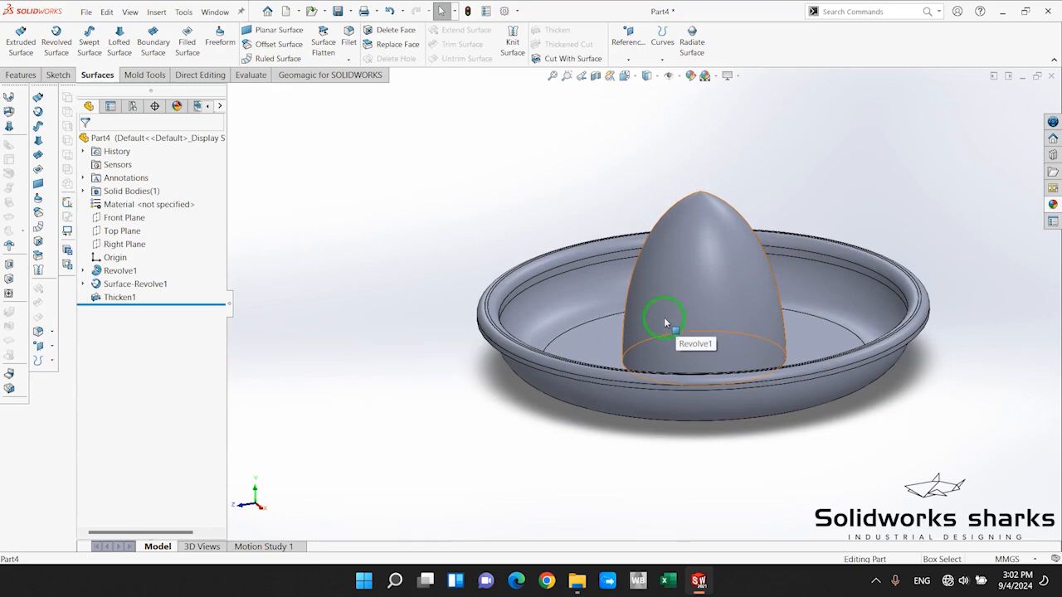
scroll(498, 332, down, 5)
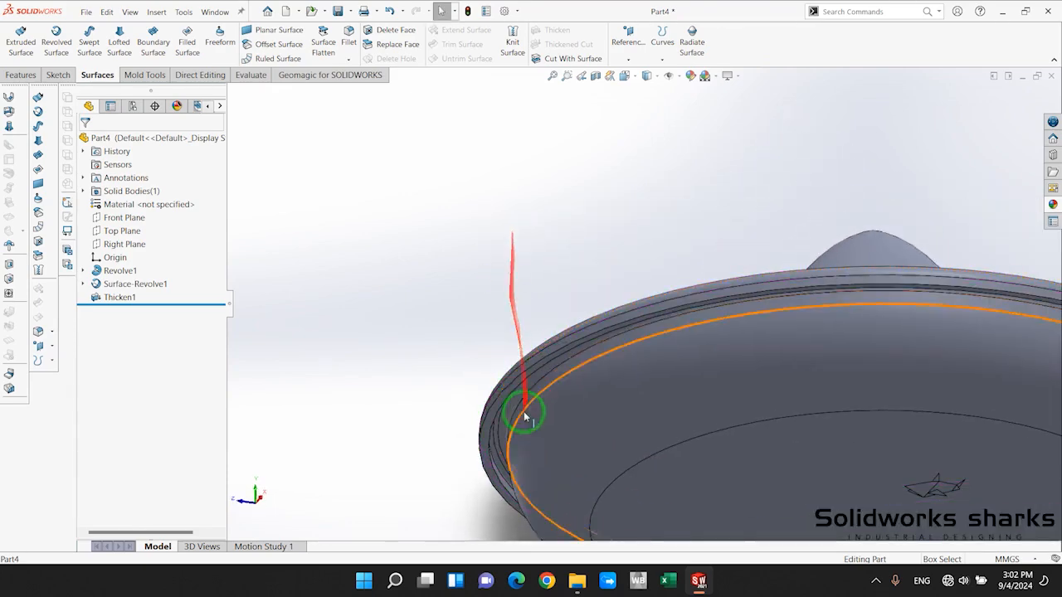
scroll(524, 417, up, 3)
scroll(403, 247, down, 5)
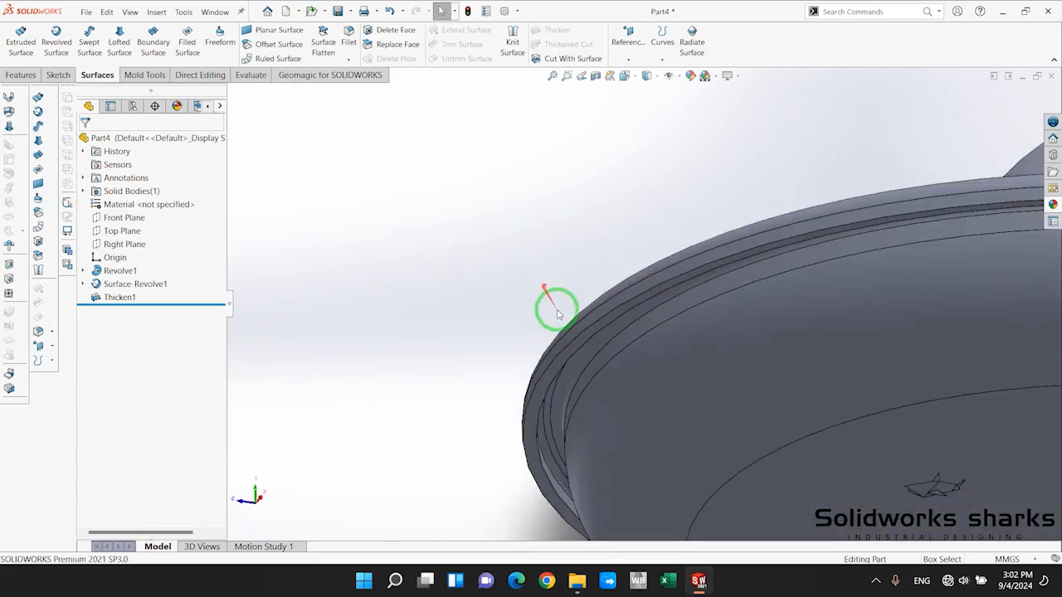
Apply a full round fillet to the rim lip's free lower edge, using its narrow bottom face as center between the outer and inner faces
click(22, 75)
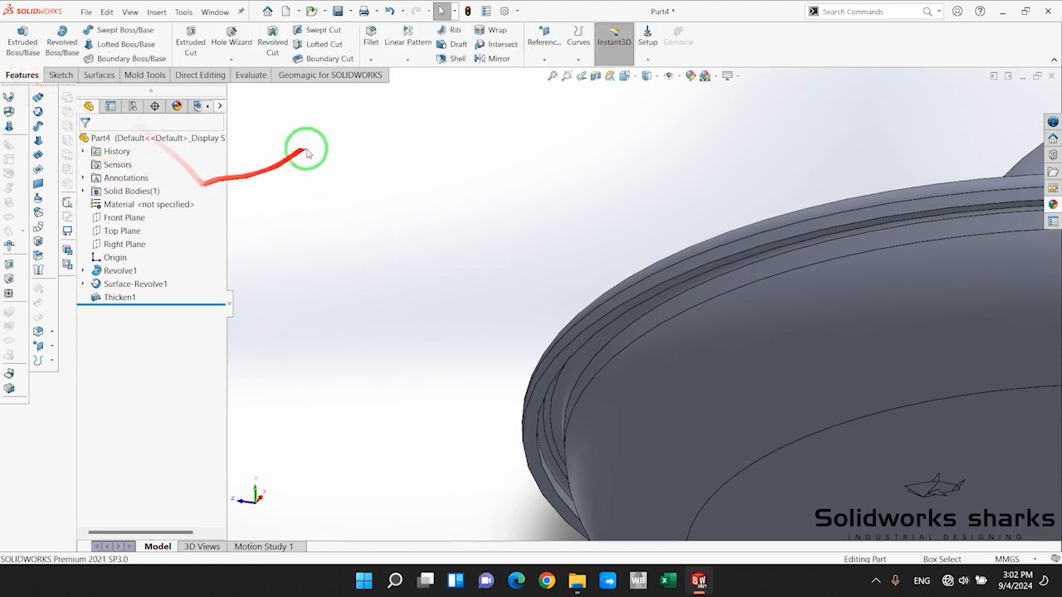
click(371, 33)
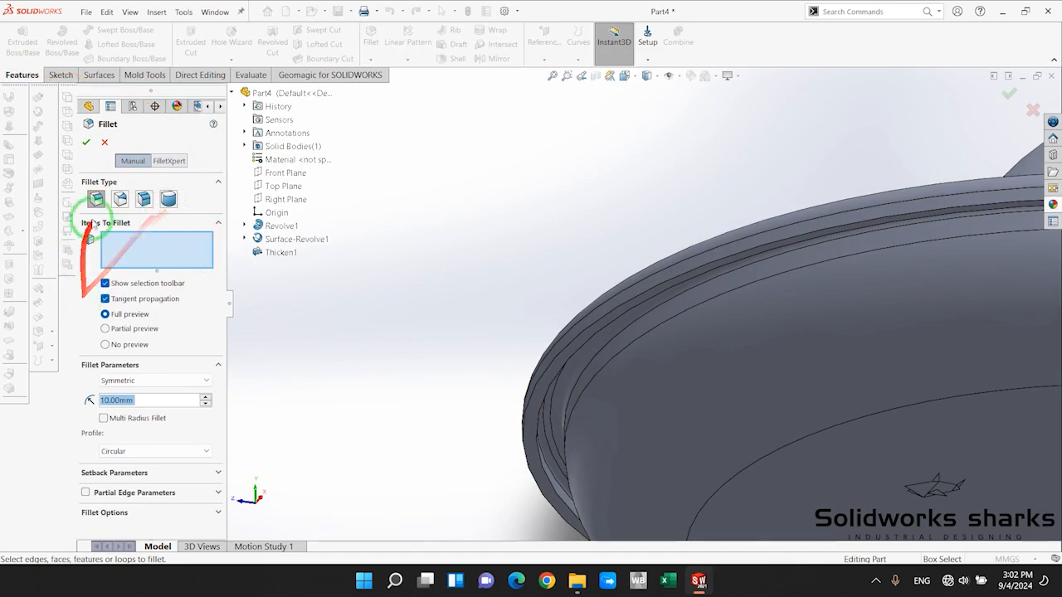
click(167, 199)
scroll(644, 445, down, 5)
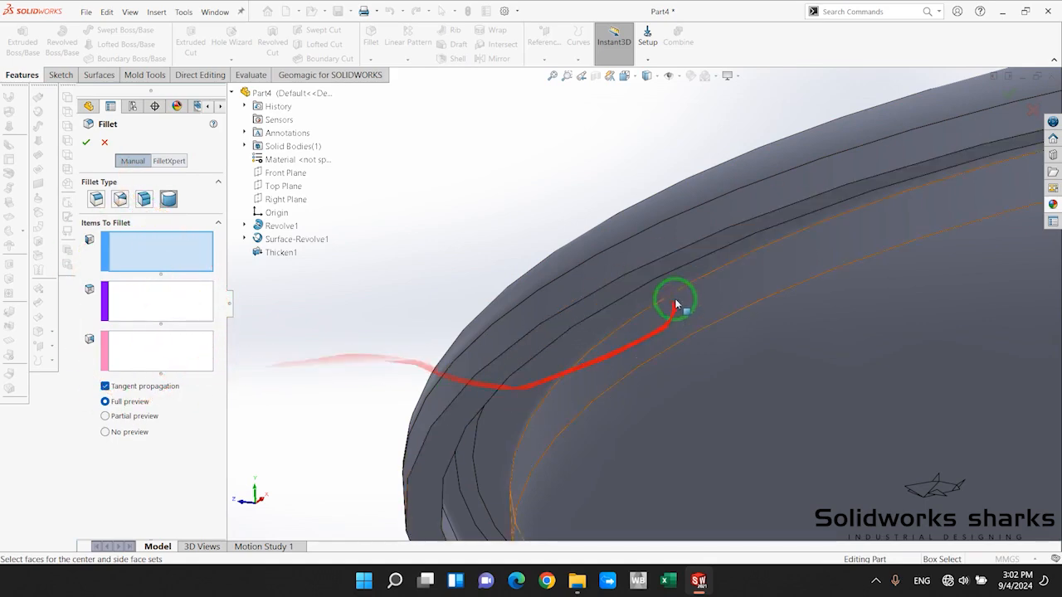
middle_drag(676, 305, 540, 327)
scroll(540, 326, up, 4)
scroll(534, 267, down, 4)
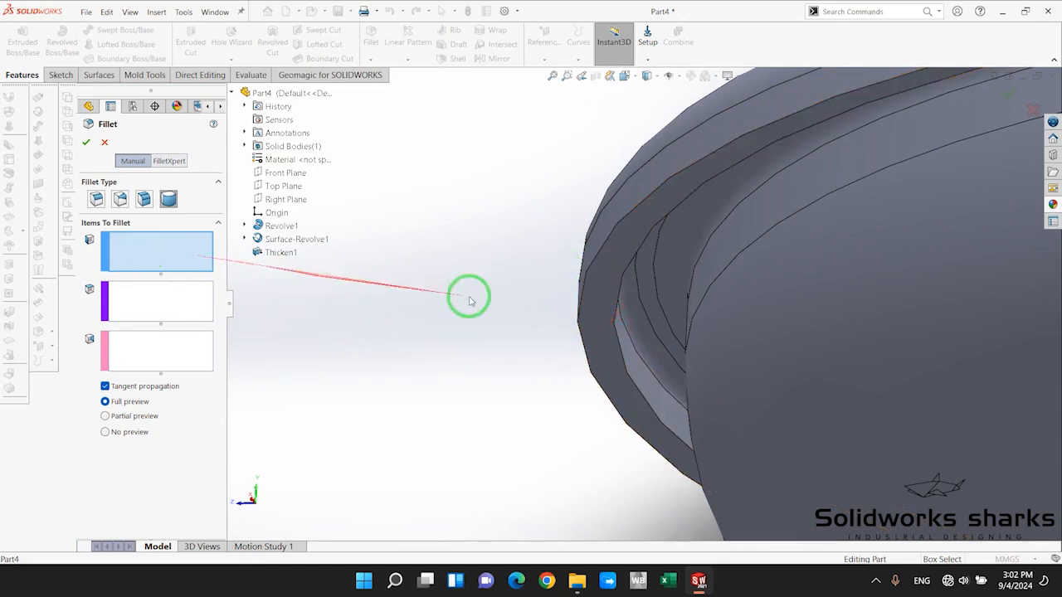
click(608, 218)
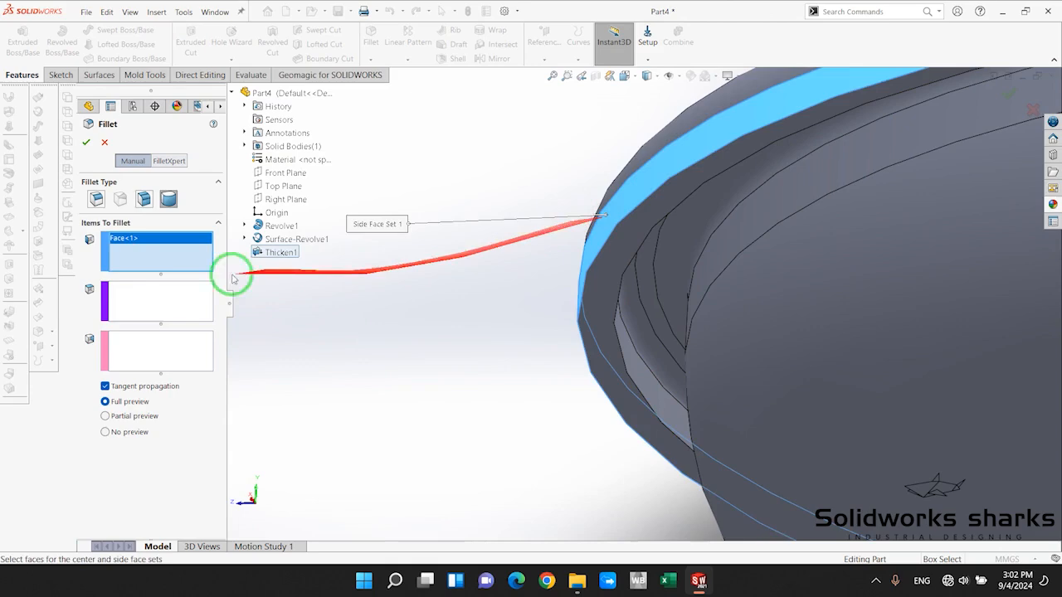
click(159, 299)
click(627, 253)
middle_drag(625, 260, 573, 274)
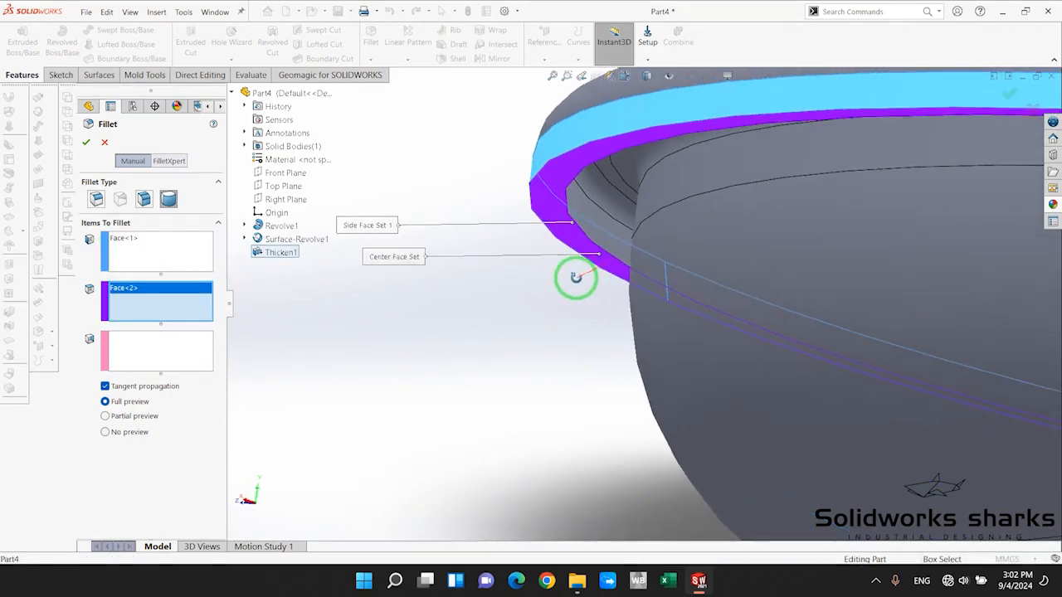
click(139, 355)
click(577, 205)
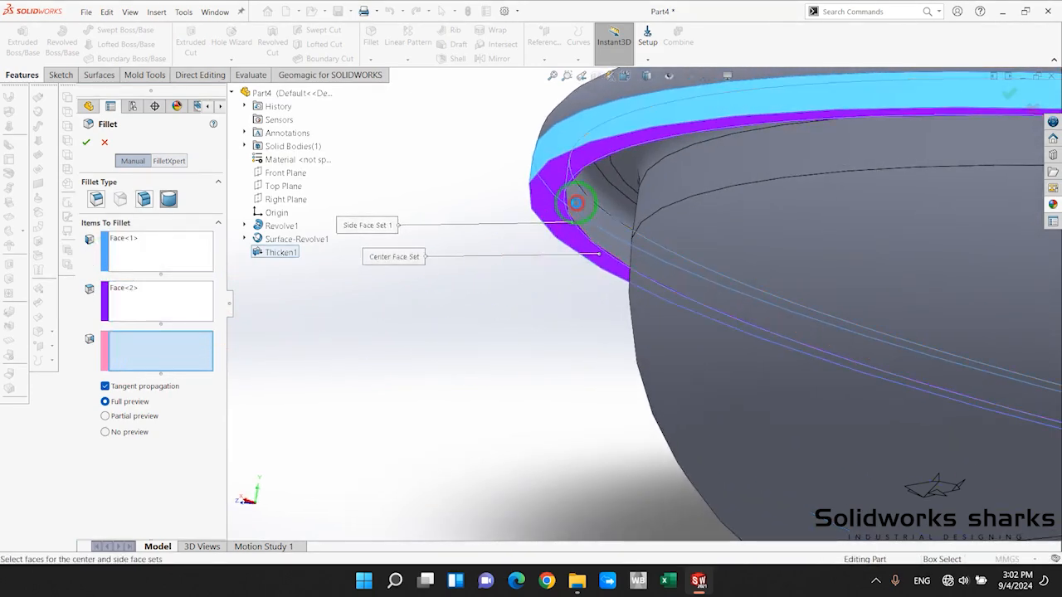
middle_drag(577, 207, 572, 253)
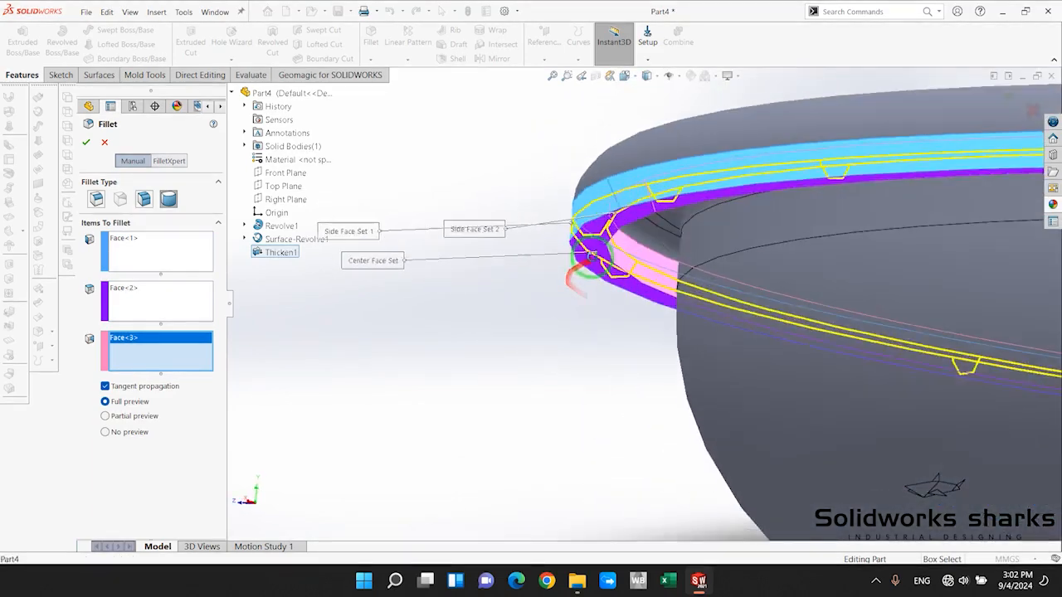
click(87, 142)
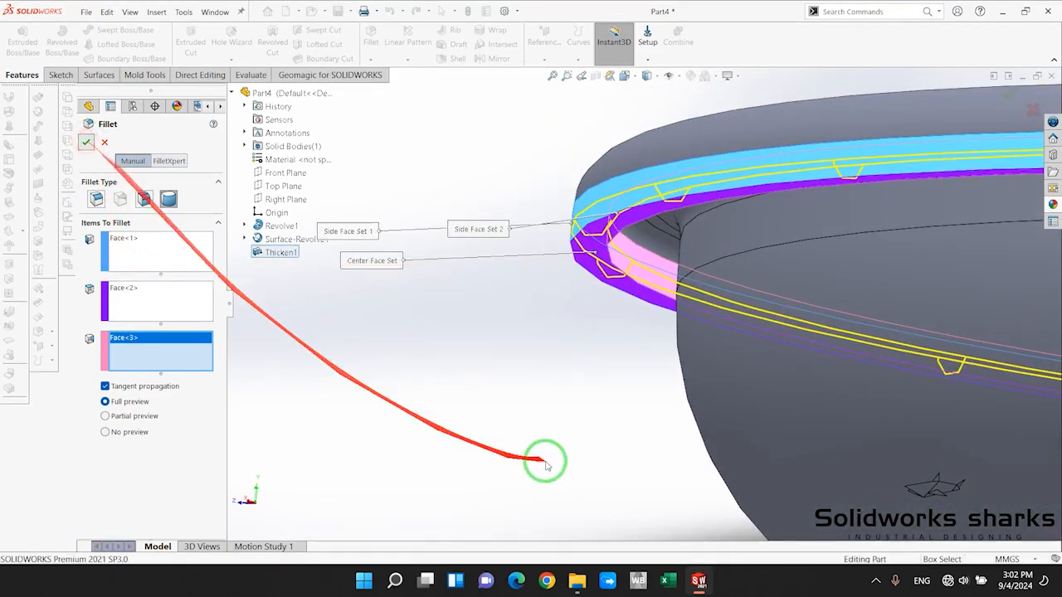
Add a 5 mm constant-size fillet to the circular edge where the cone's base meets the bowl floor
middle_drag(626, 243, 548, 342)
scroll(529, 338, up, 8)
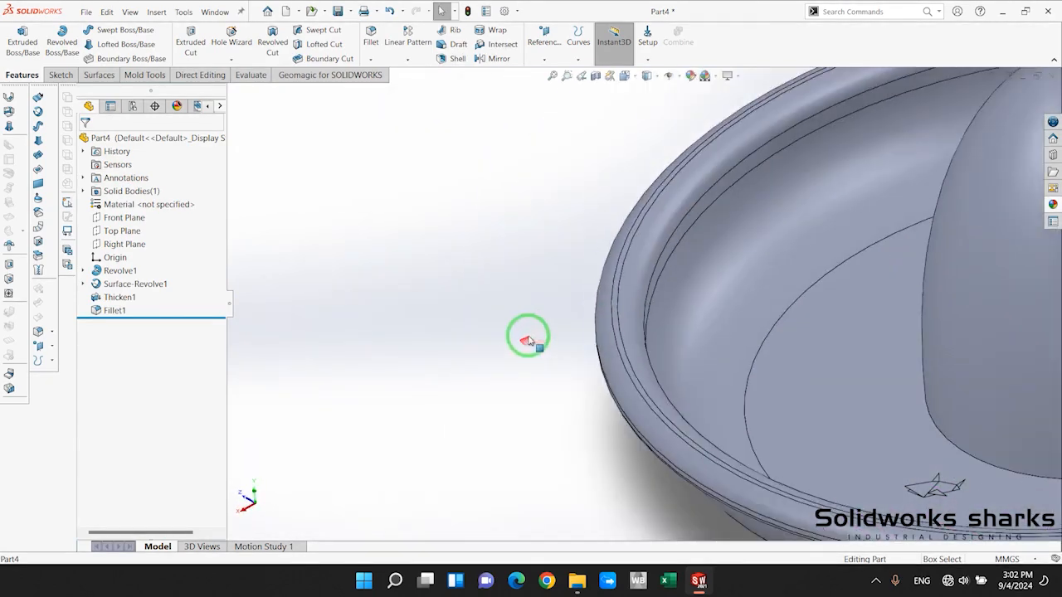
scroll(814, 322, down, 3)
scroll(832, 327, down, 2)
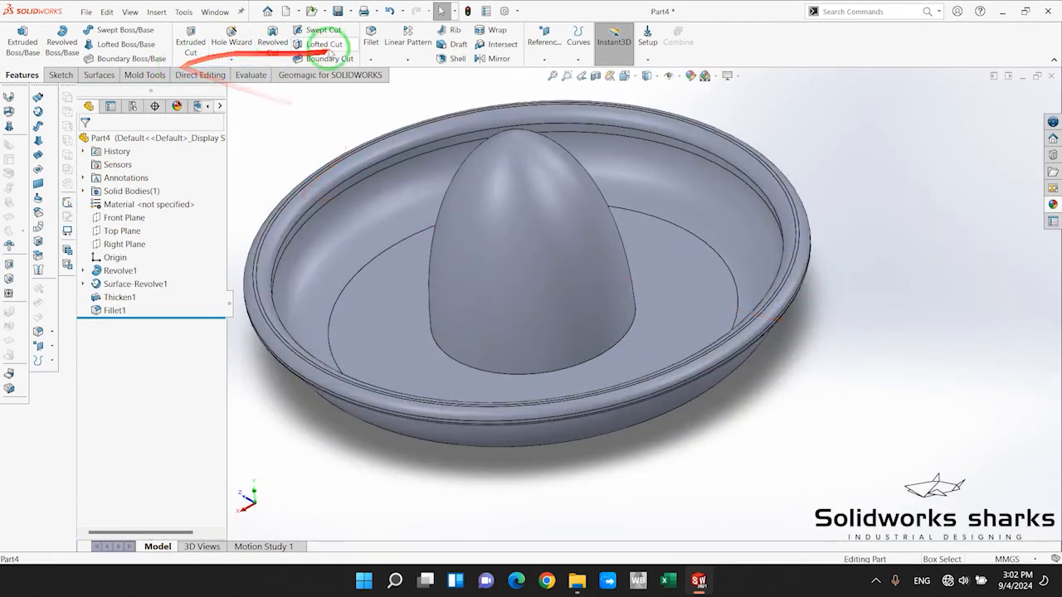
click(370, 36)
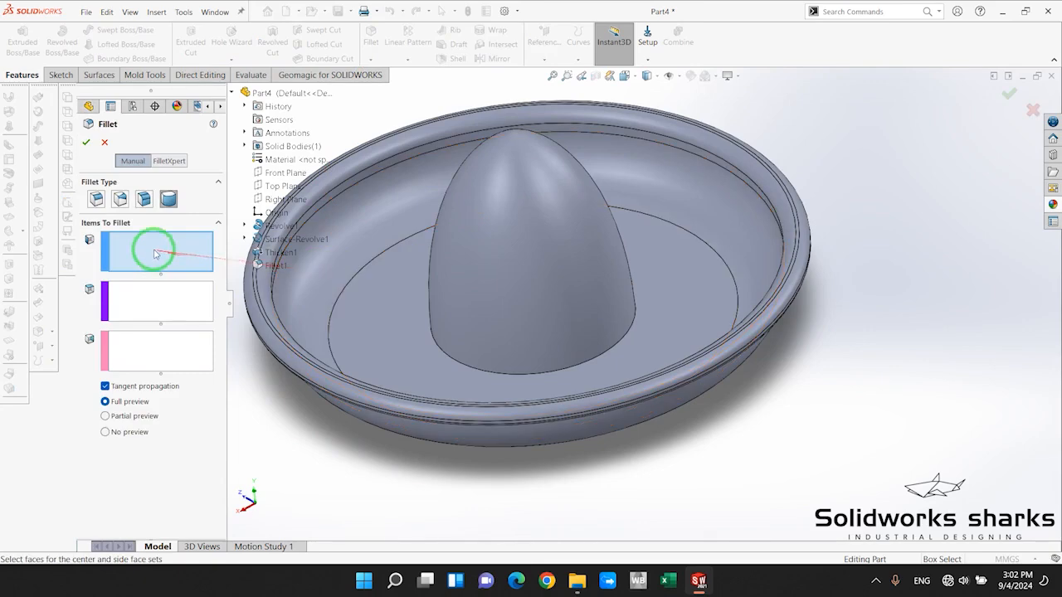
click(97, 198)
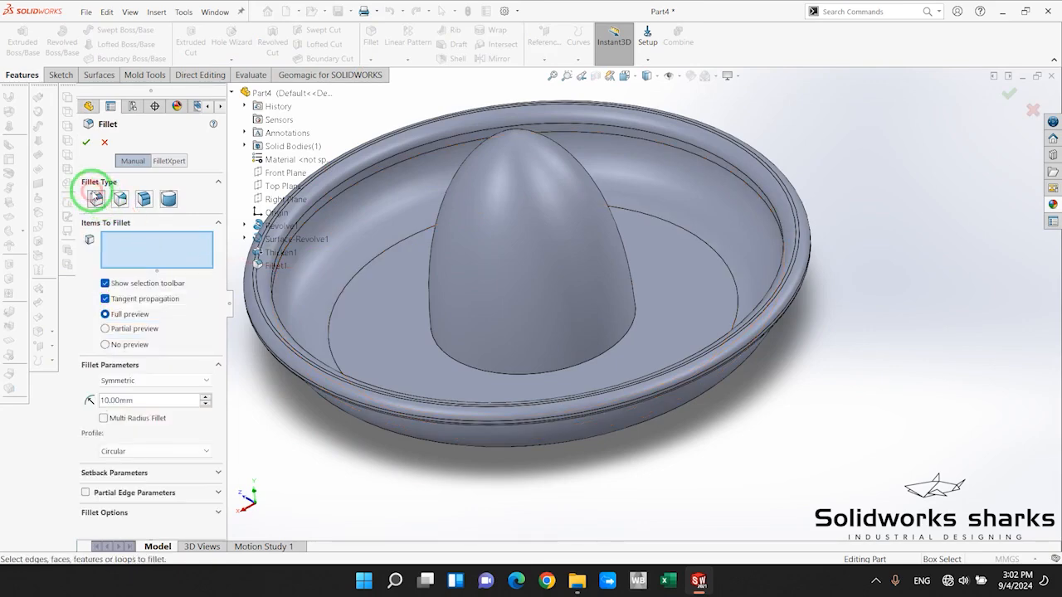
scroll(457, 220, down, 3)
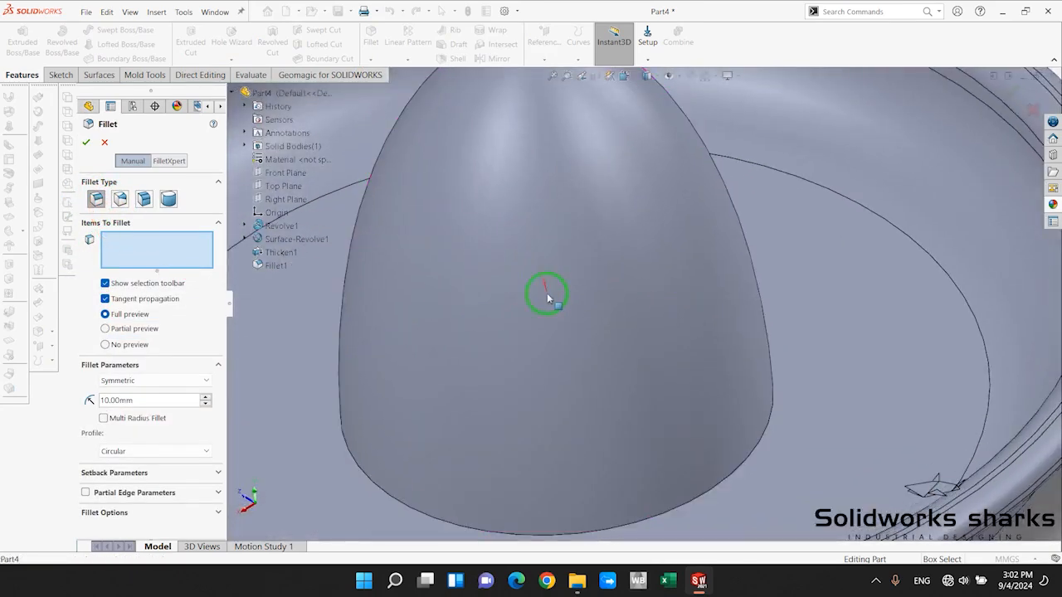
scroll(545, 293, up, 2)
scroll(572, 406, down, 2)
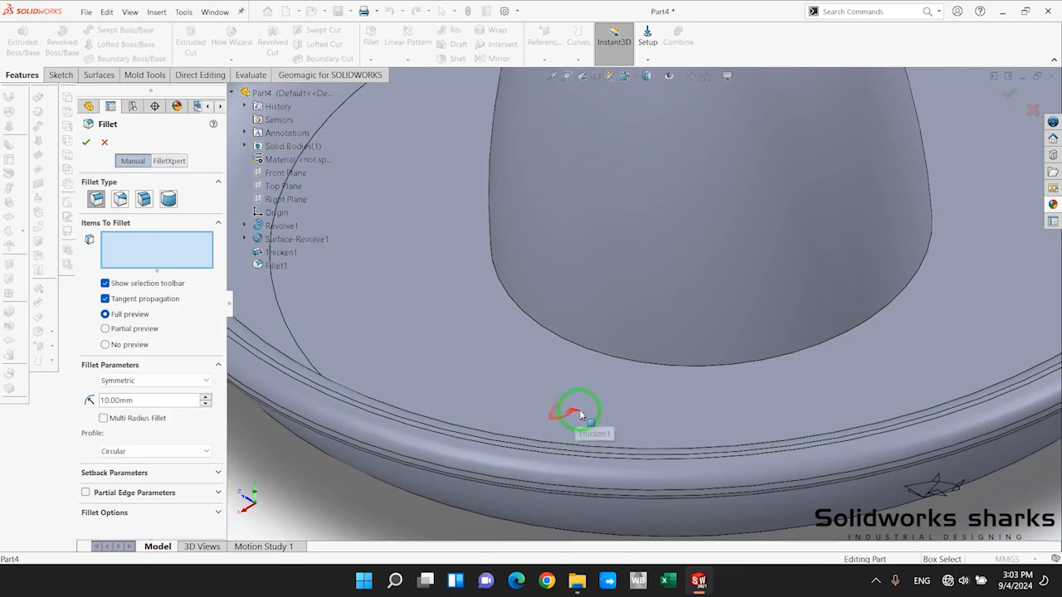
click(708, 367)
scroll(723, 352, up, 5)
scroll(766, 272, down, 2)
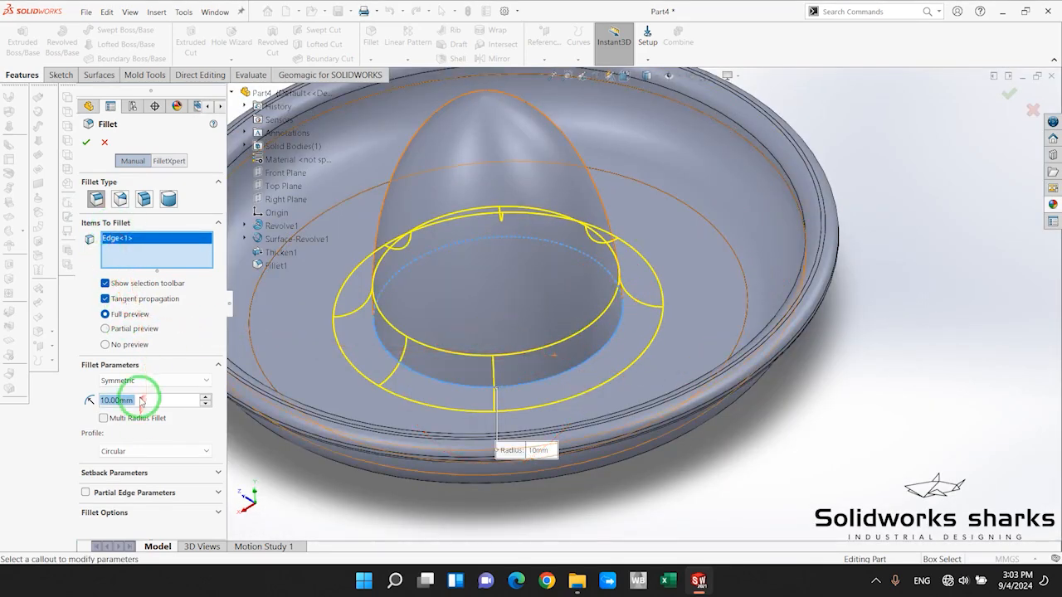
text(5)
key(Return)
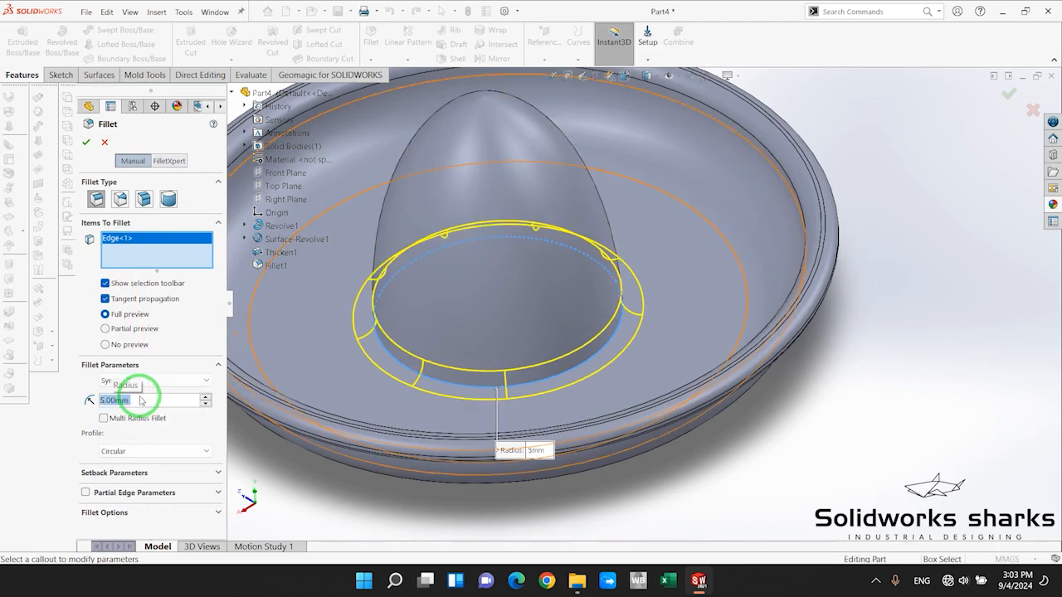
click(86, 142)
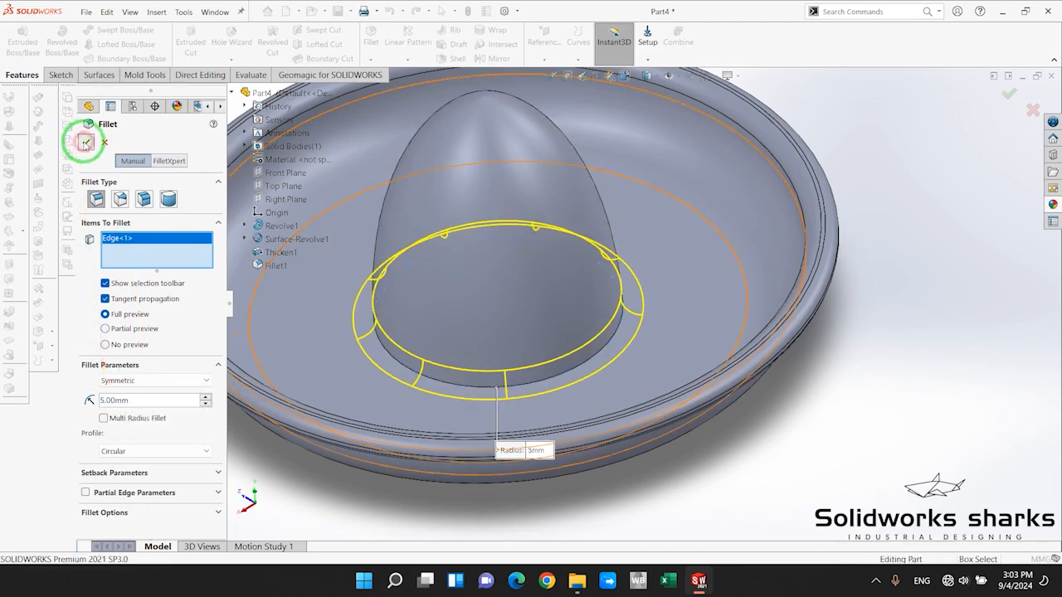
Examine the fillet around the cone's base and the overall shape of the juicer
scroll(628, 422, up, 3)
scroll(590, 341, down, 3)
click(635, 358)
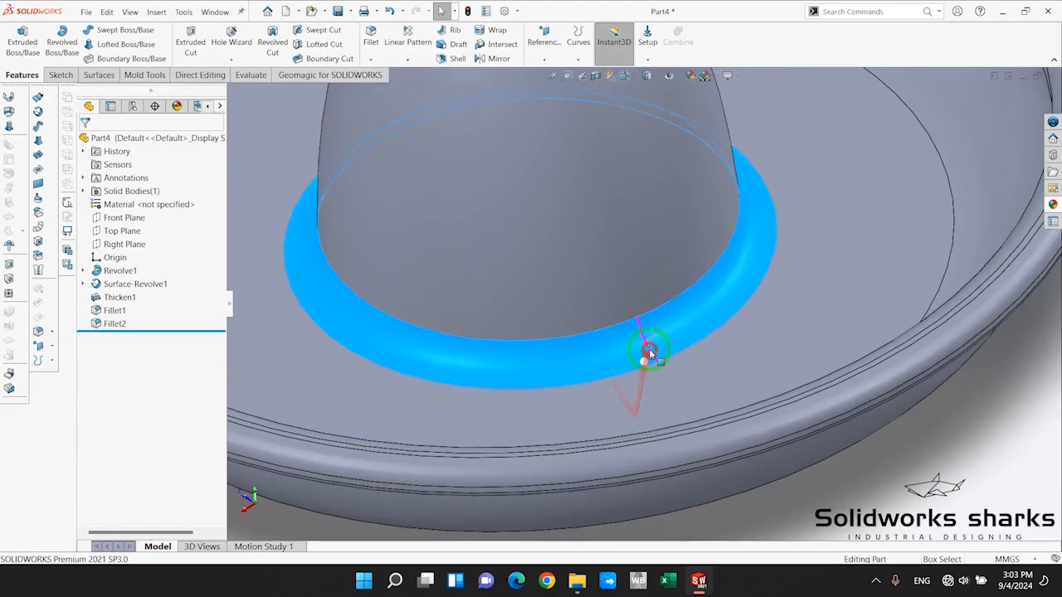
scroll(643, 412, up, 4)
click(643, 412)
scroll(647, 230, down, 8)
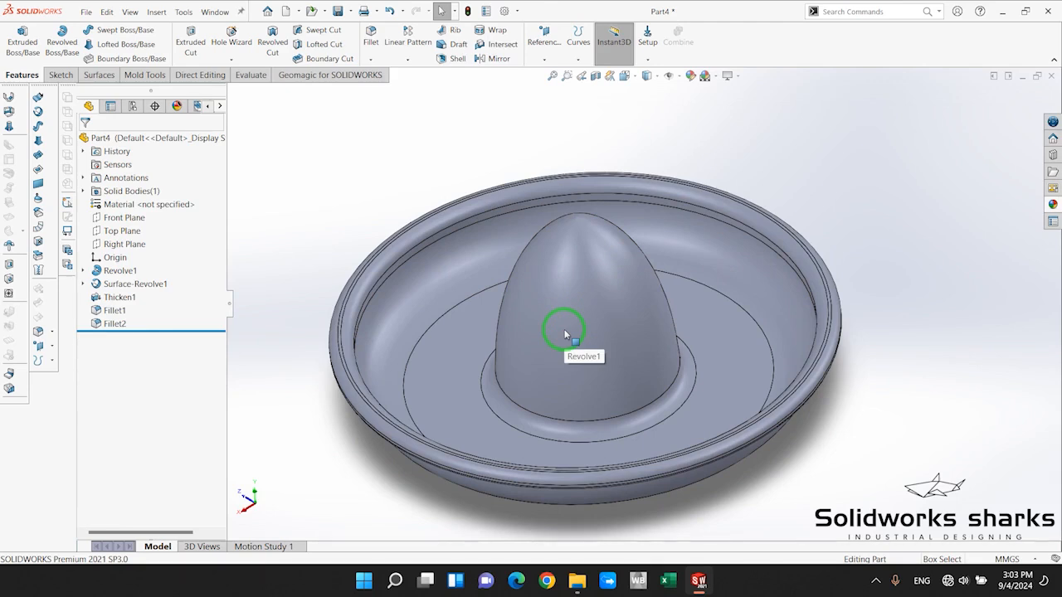
scroll(794, 447, up, 2)
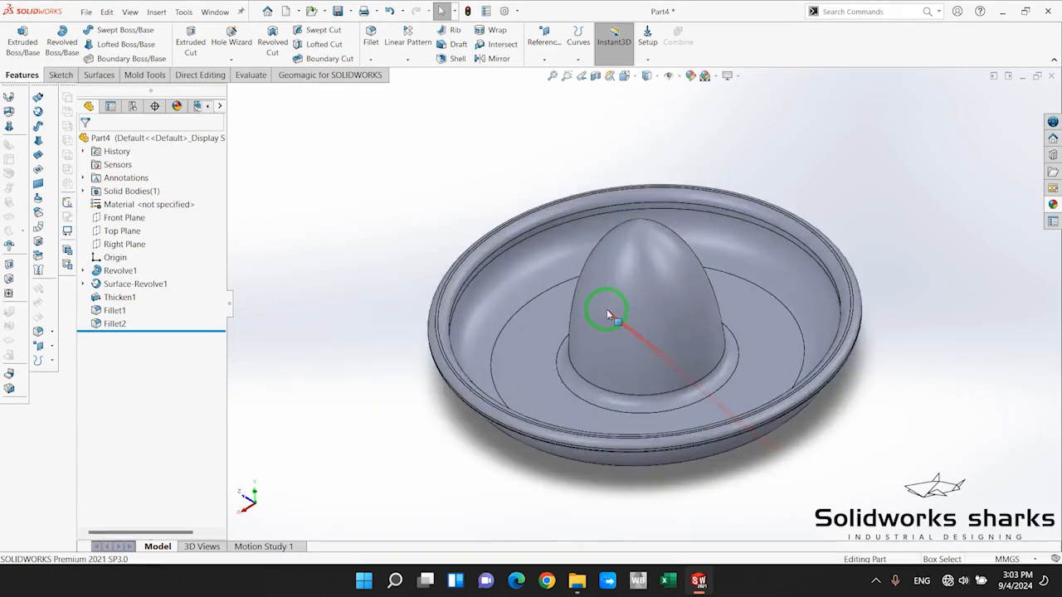
Start a sketch on the Front Plane and convert the cone's left silhouette edge into a sketch curve
middle_drag(607, 312, 609, 299)
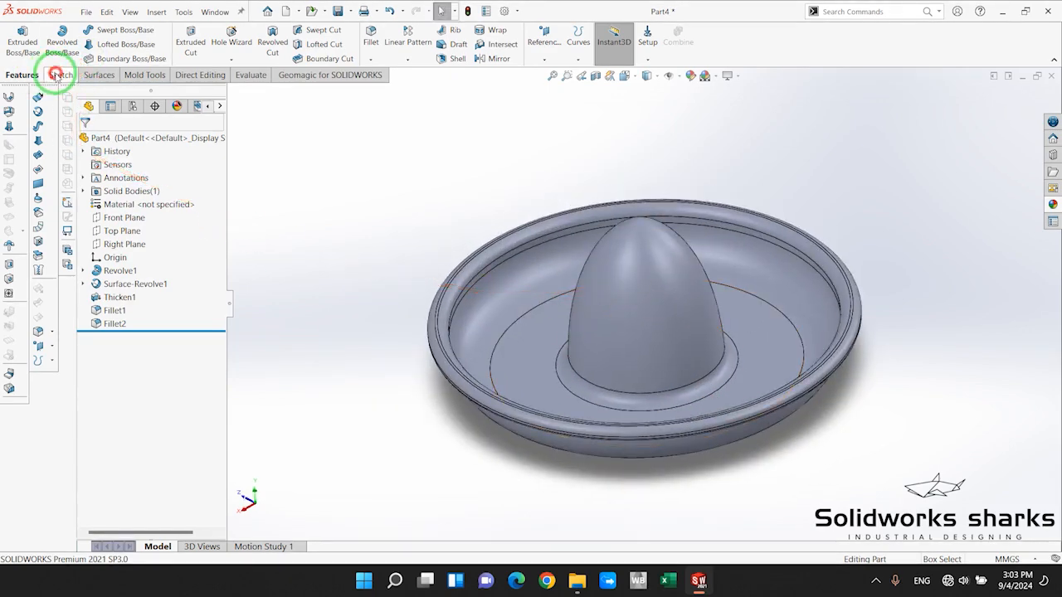
click(55, 75)
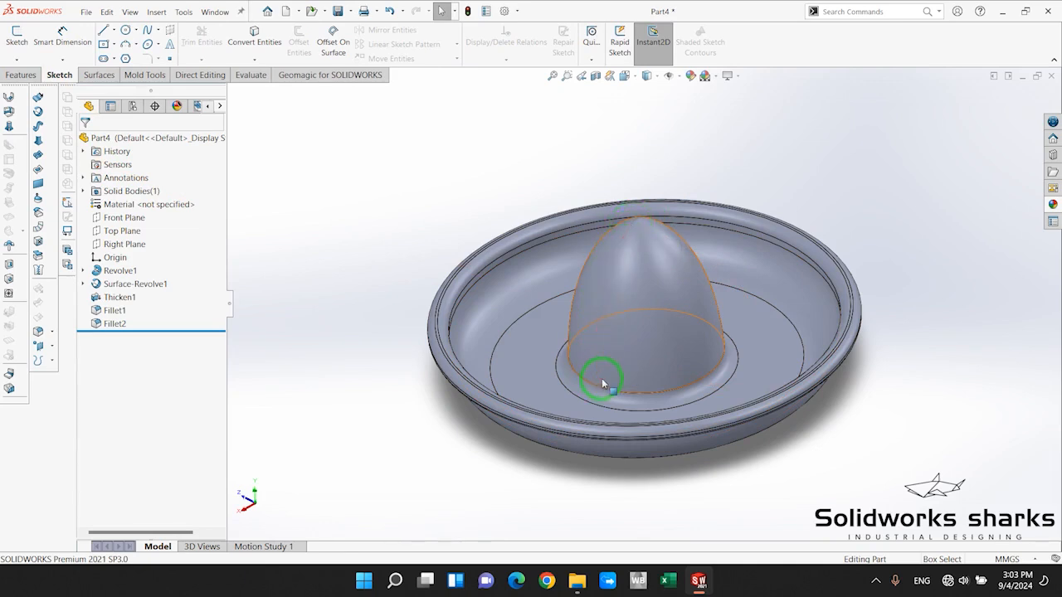
click(20, 40)
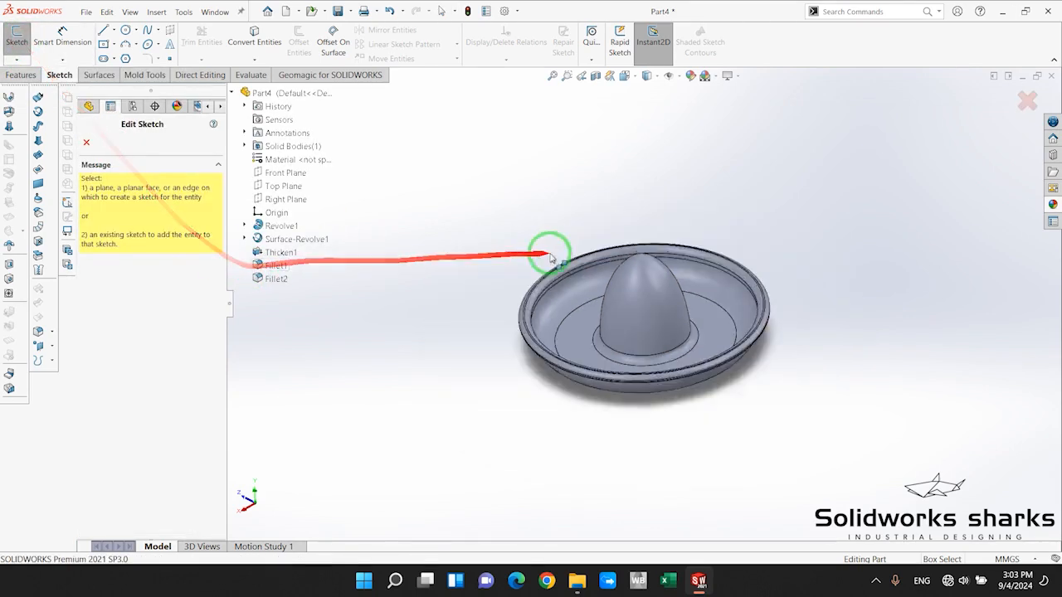
click(268, 175)
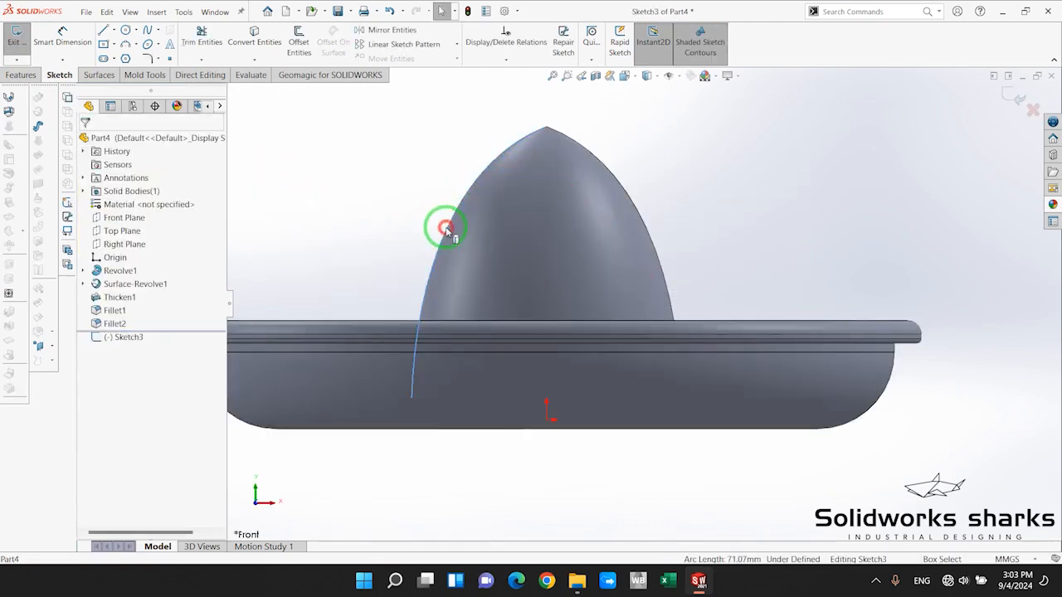
click(254, 42)
key(f)
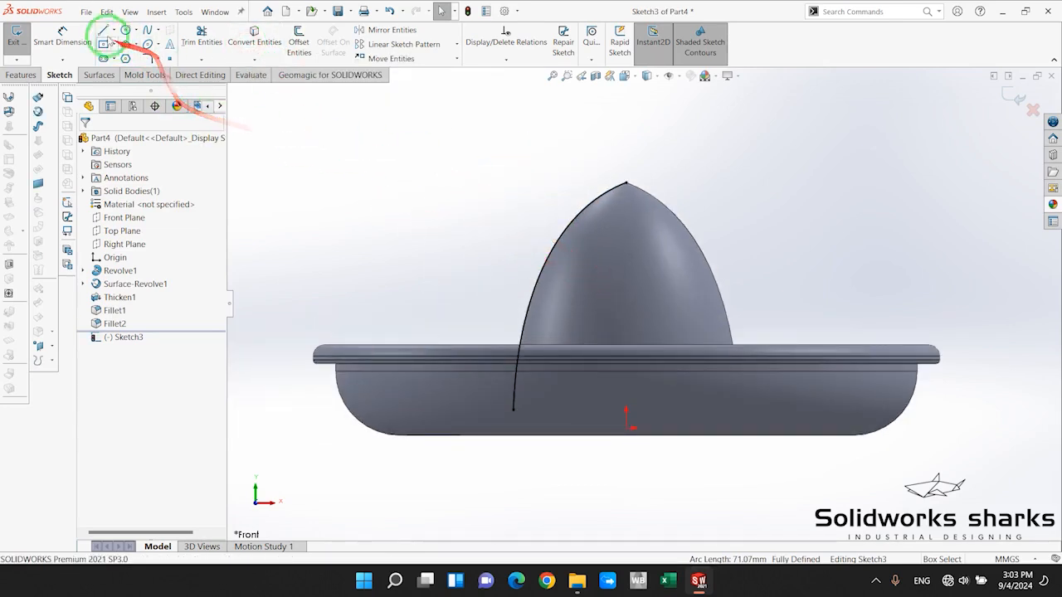
Draw a vertical line from the cone's apex down to its base level and a horizontal line to the converted curve's lower end
click(101, 30)
click(626, 184)
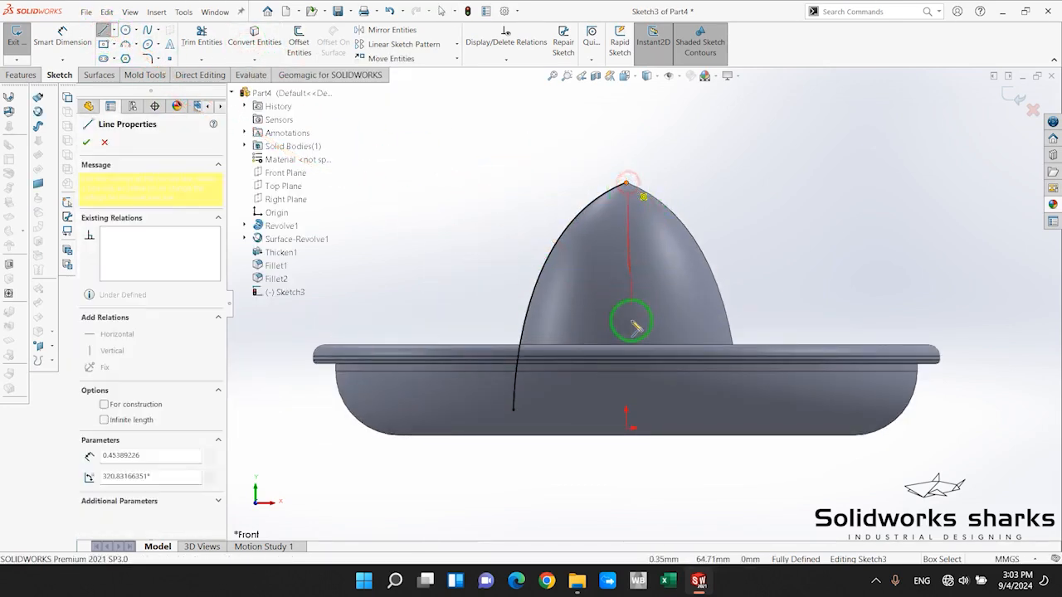
click(626, 410)
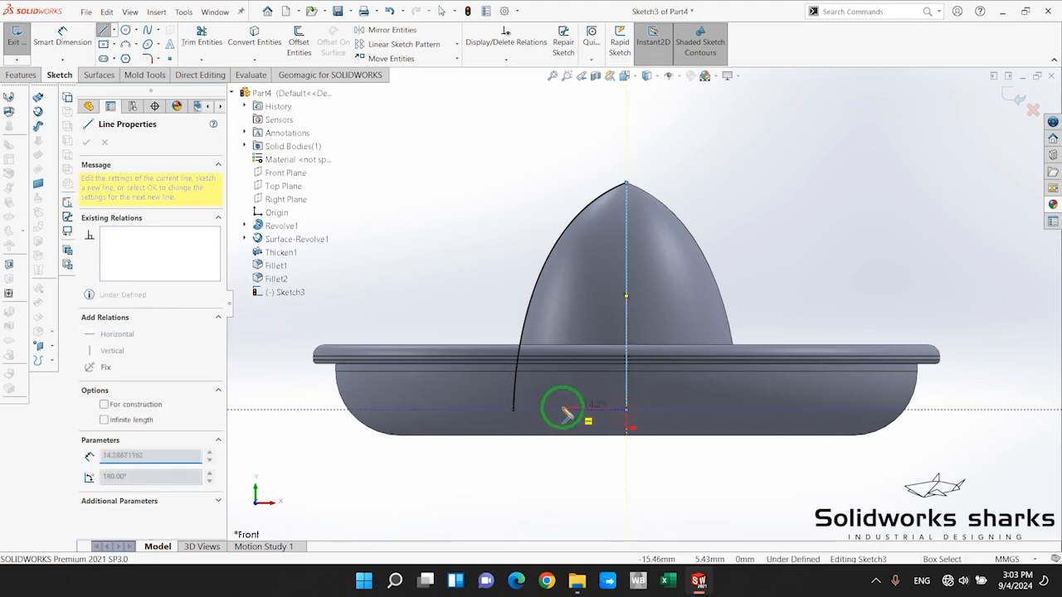
click(514, 410)
key(Escape)
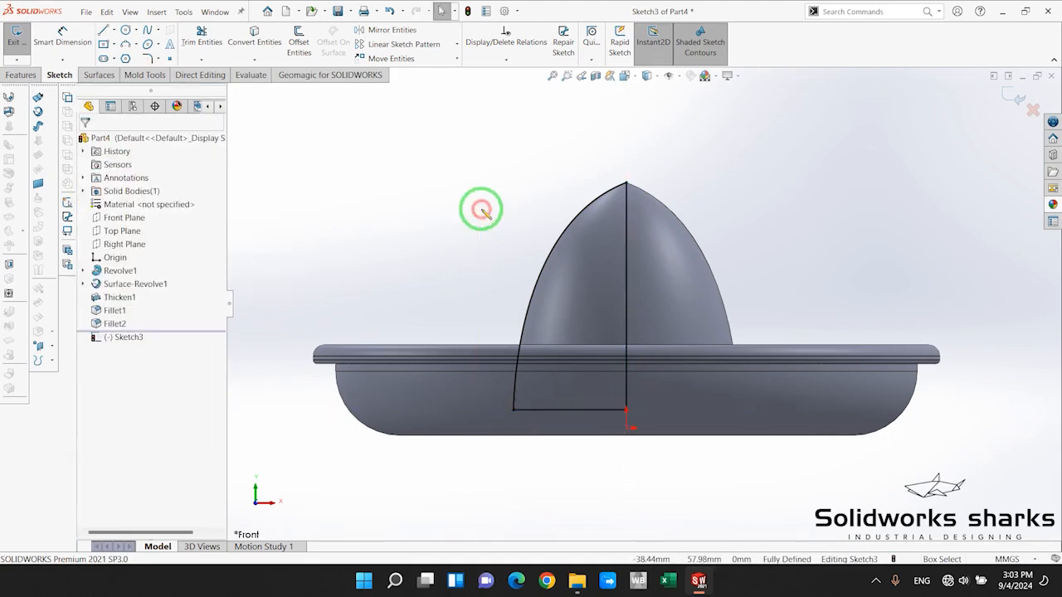
Convert the silhouette curve, the vertical line and the horizontal base line to construction geometry
click(556, 246)
ctrl+click(626, 239)
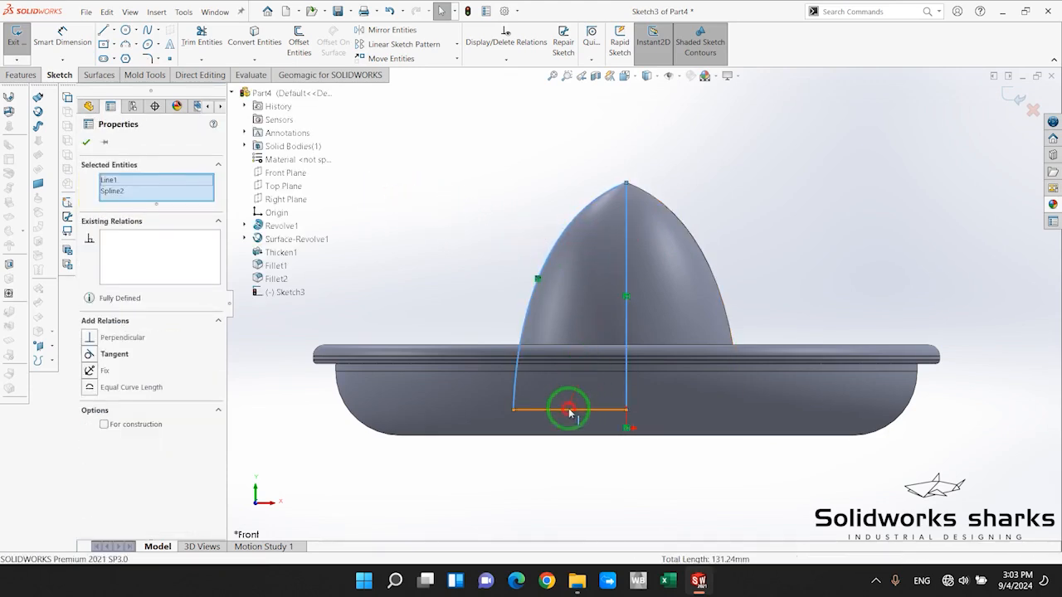
ctrl+click(569, 410)
click(93, 349)
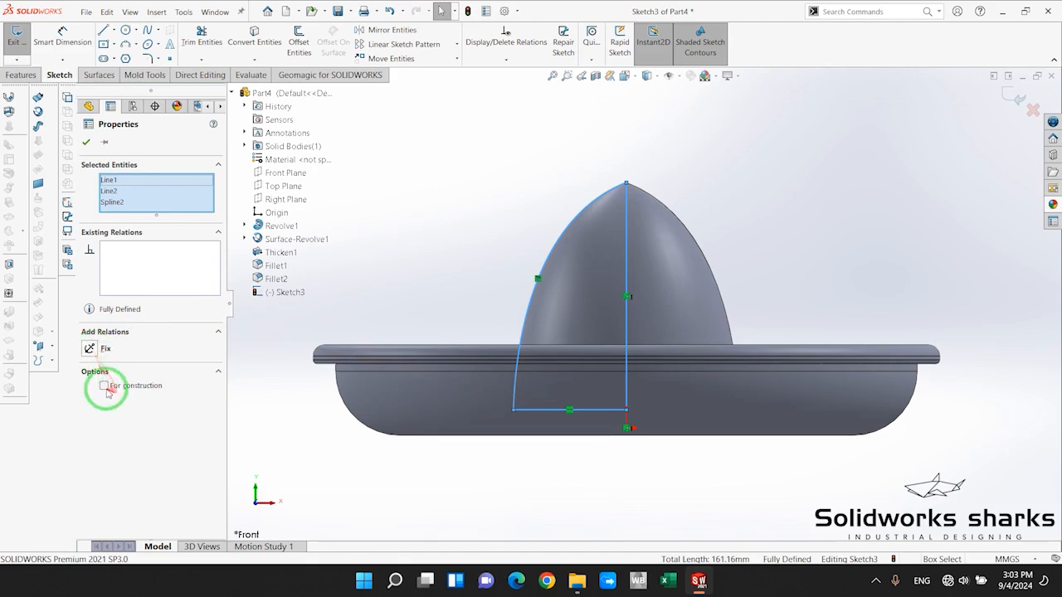
click(332, 457)
Draw a slanted line from the cone's apex to a point on the silhouette curve just above the bowl's rim
scroll(649, 276, down, 2)
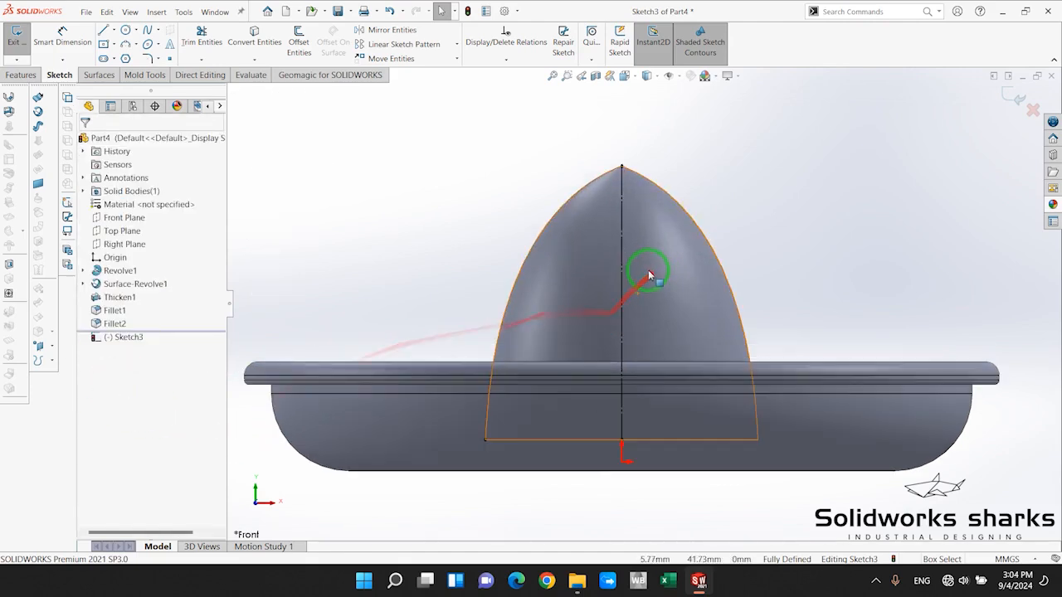
click(104, 29)
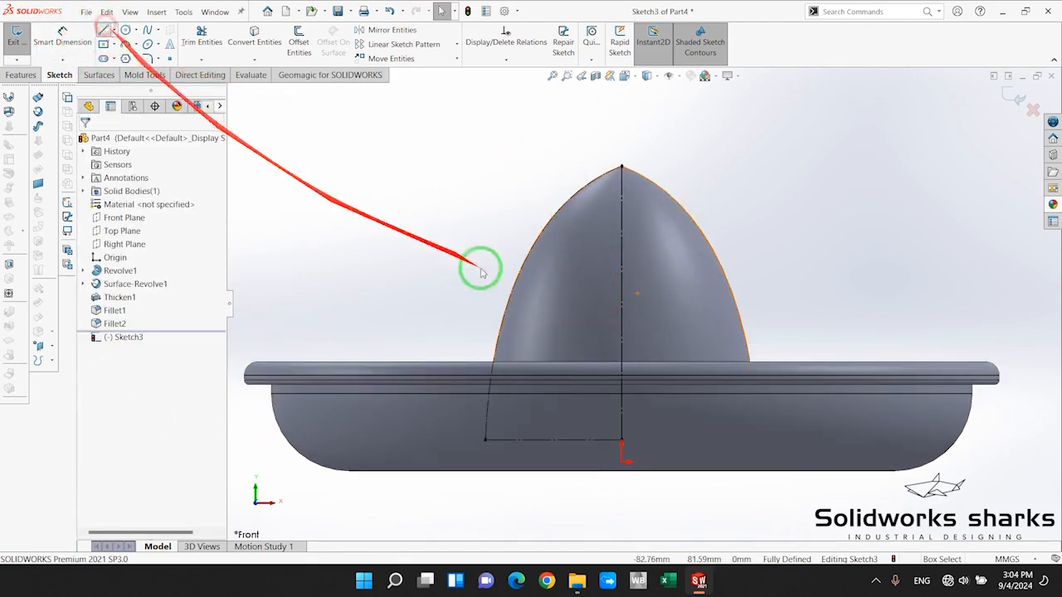
click(621, 168)
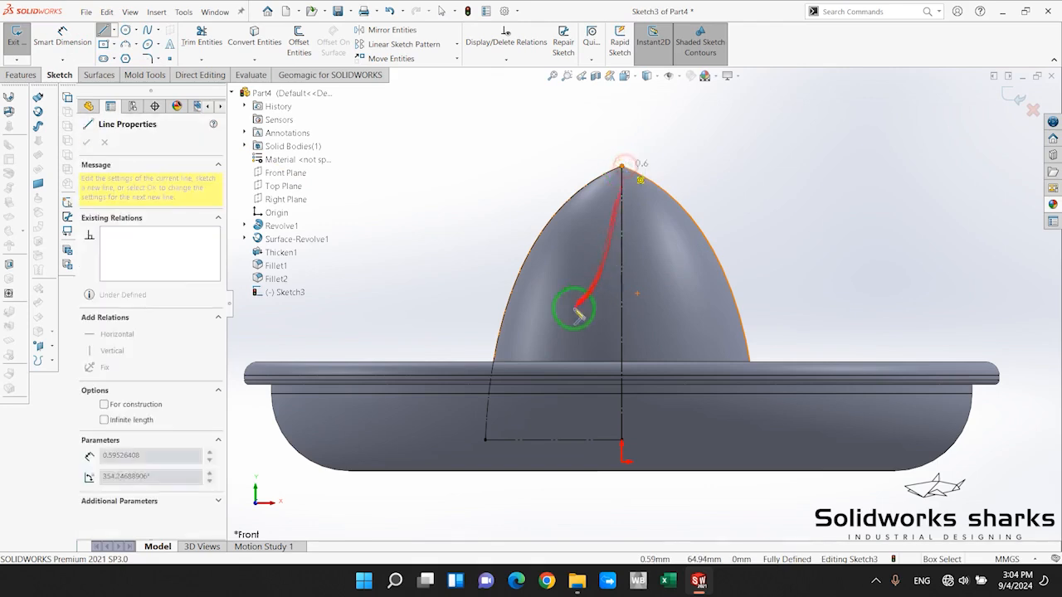
click(497, 350)
key(Escape)
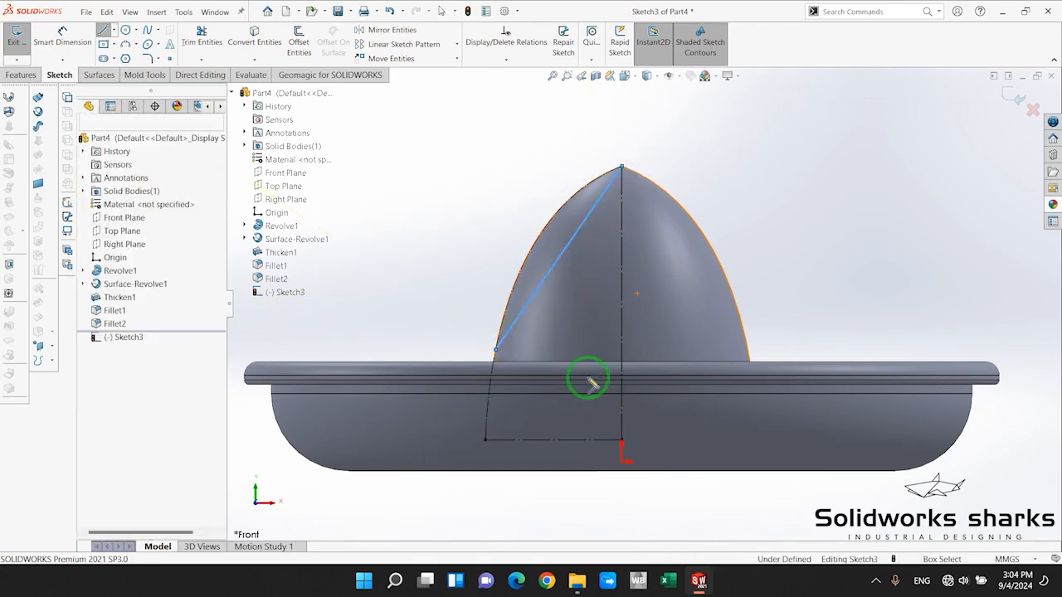
Dimension the height of the slanted line's lower endpoint above the horizontal construction line as 10 mm
scroll(436, 262, up, 1)
scroll(516, 317, down, 1)
click(60, 38)
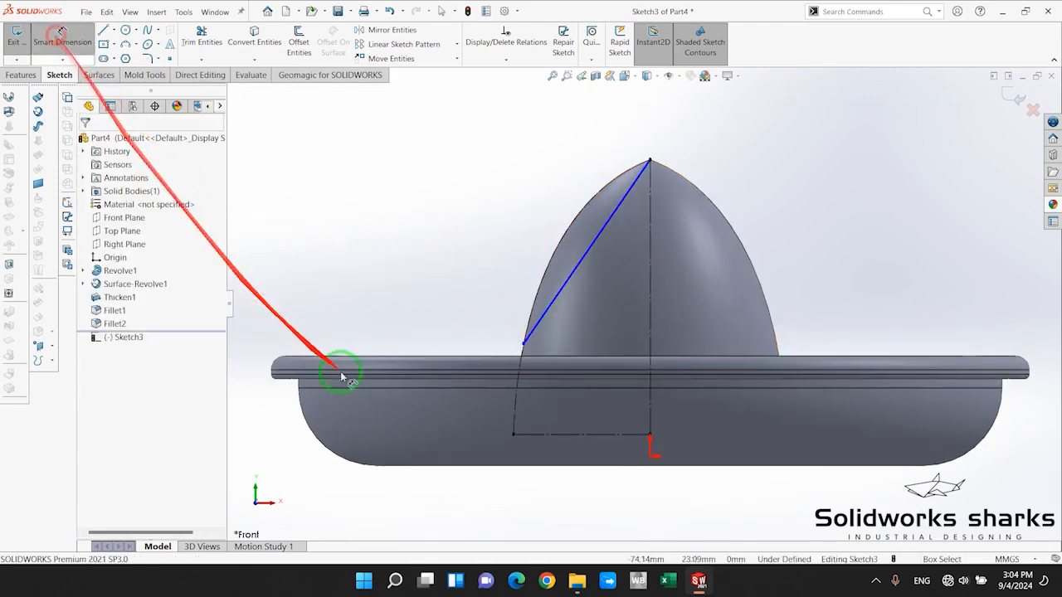
click(523, 345)
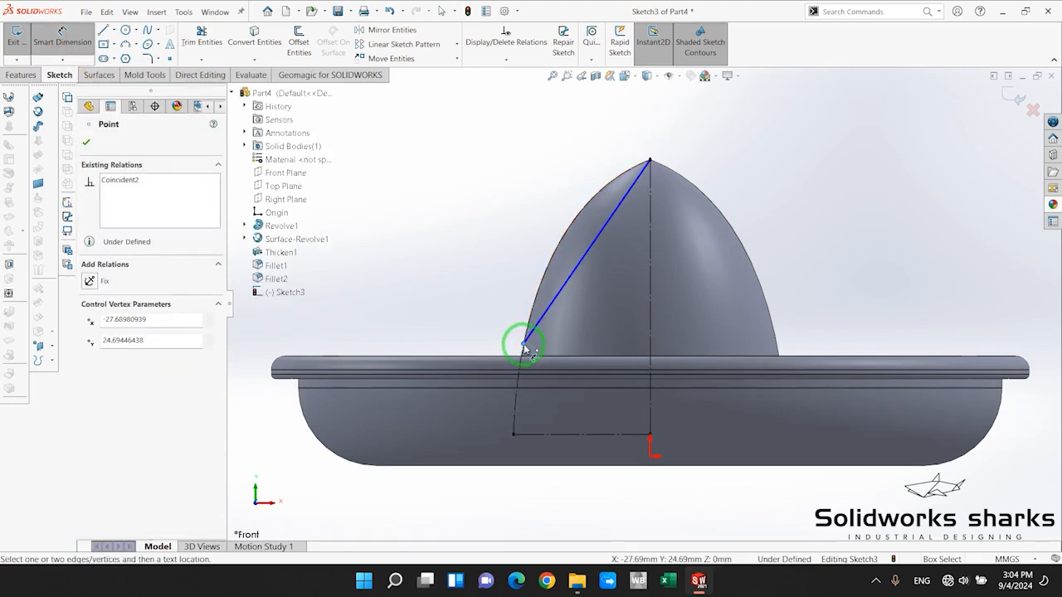
click(563, 437)
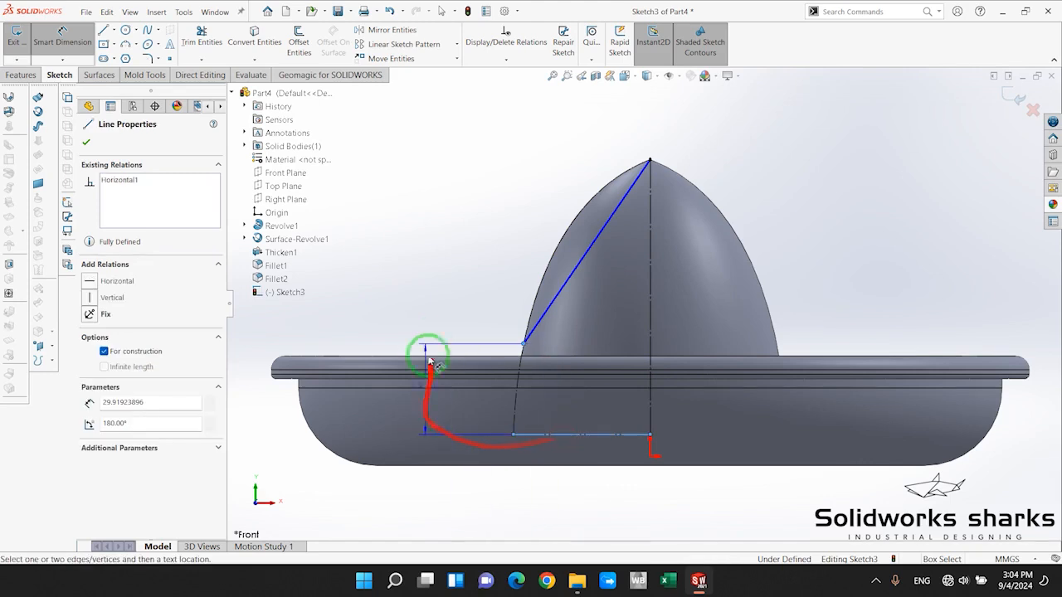
click(404, 299)
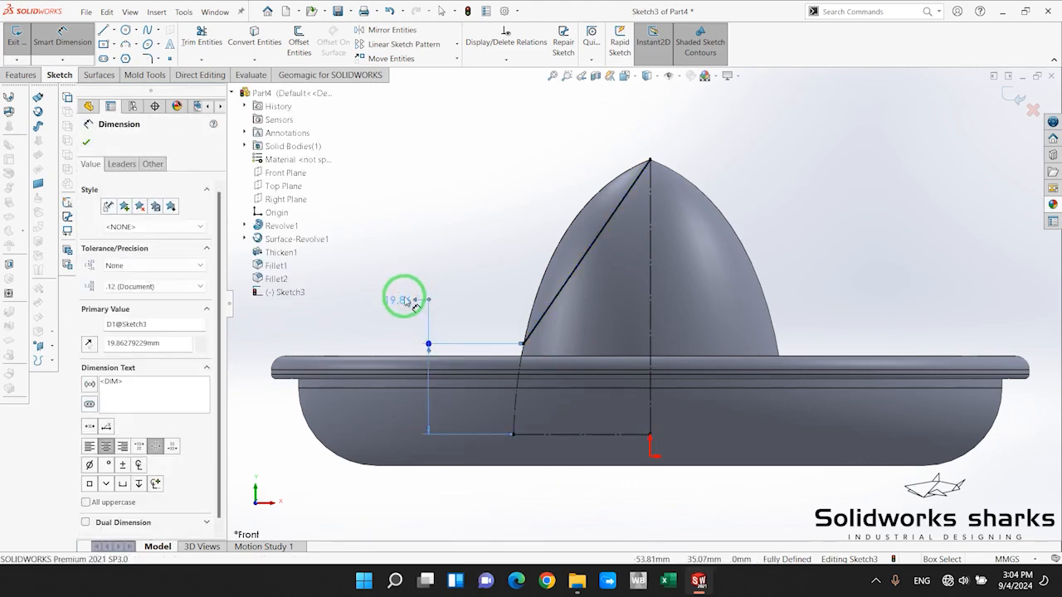
text(10)
key(Return)
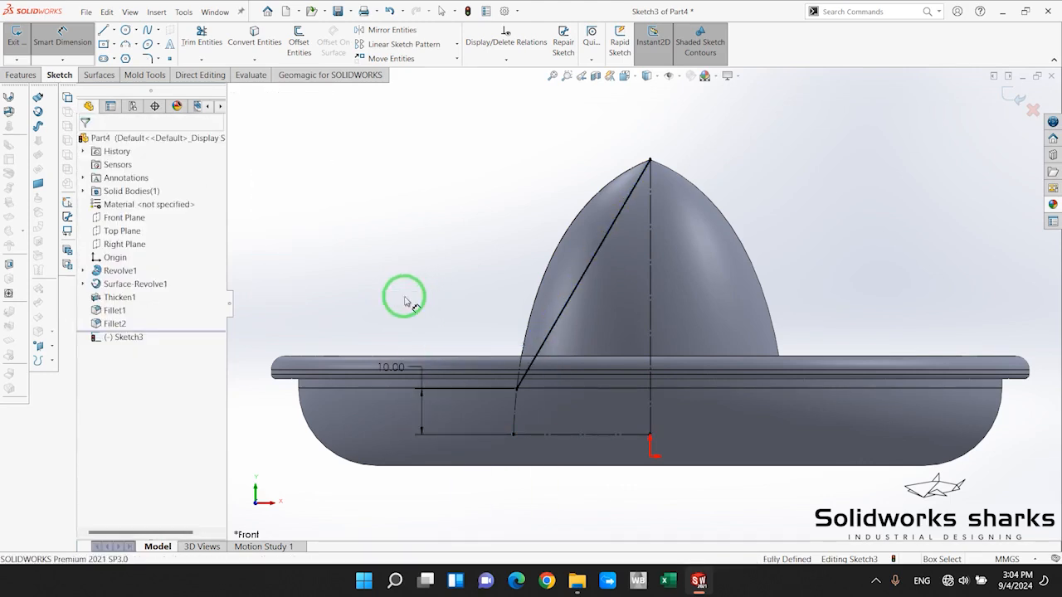
Examine in an angled view where the slanted line's lower end lies relative to the cone's base and its fillet
scroll(535, 369, down, 4)
scroll(631, 330, down, 1)
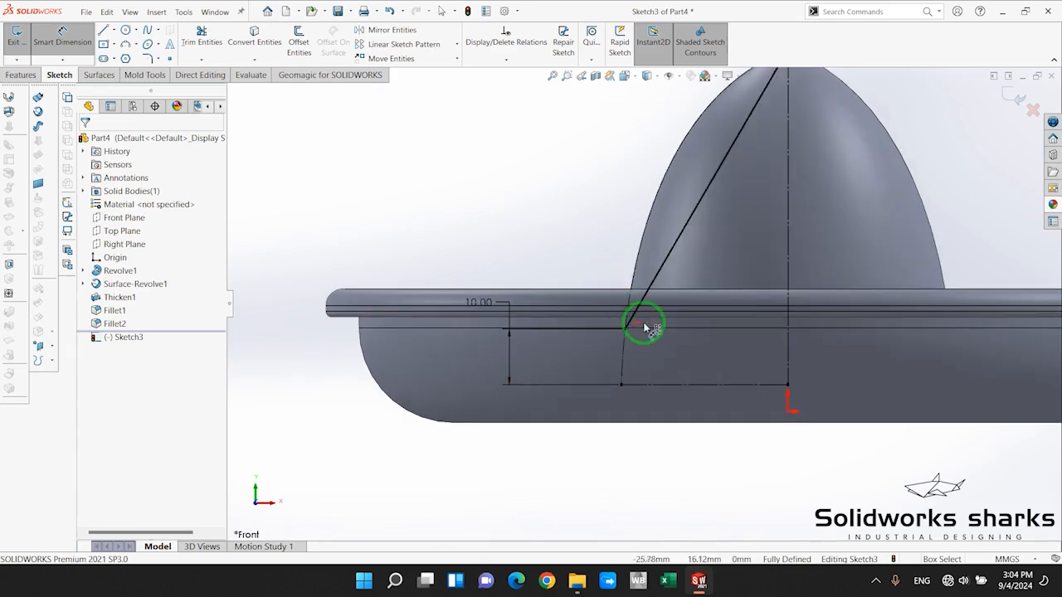
middle_drag(644, 327, 621, 304)
scroll(578, 271, up, 4)
scroll(578, 271, down, 6)
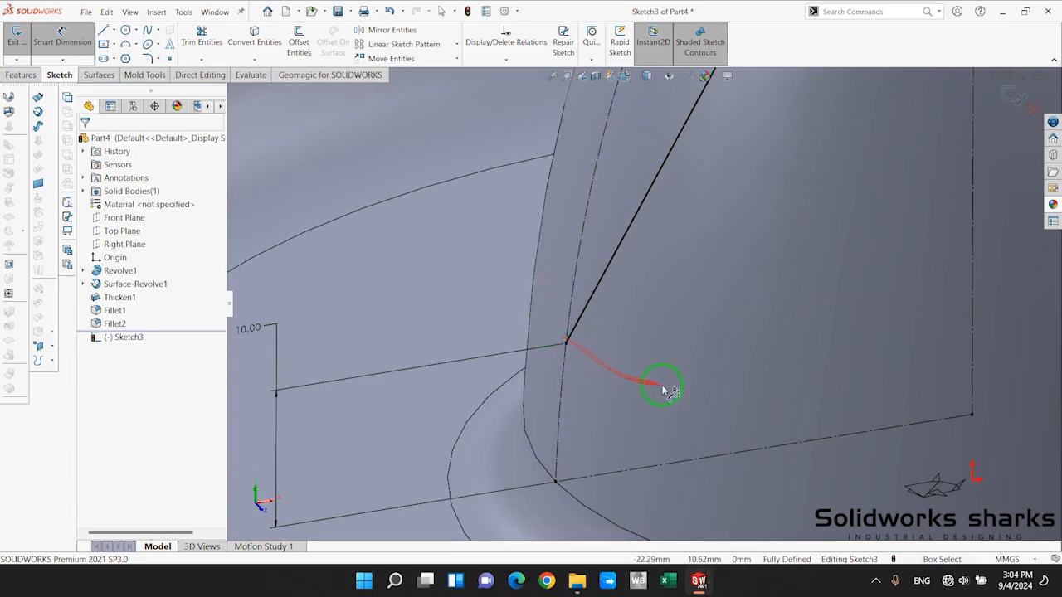
scroll(664, 388, up, 5)
scroll(647, 222, up, 2)
scroll(670, 208, down, 1)
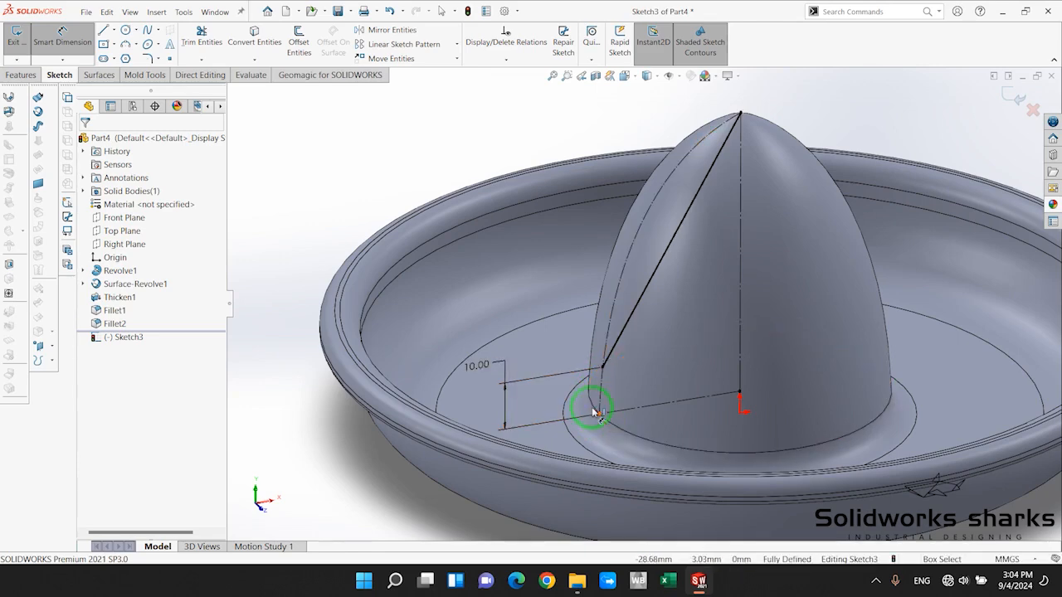
scroll(611, 398, down, 4)
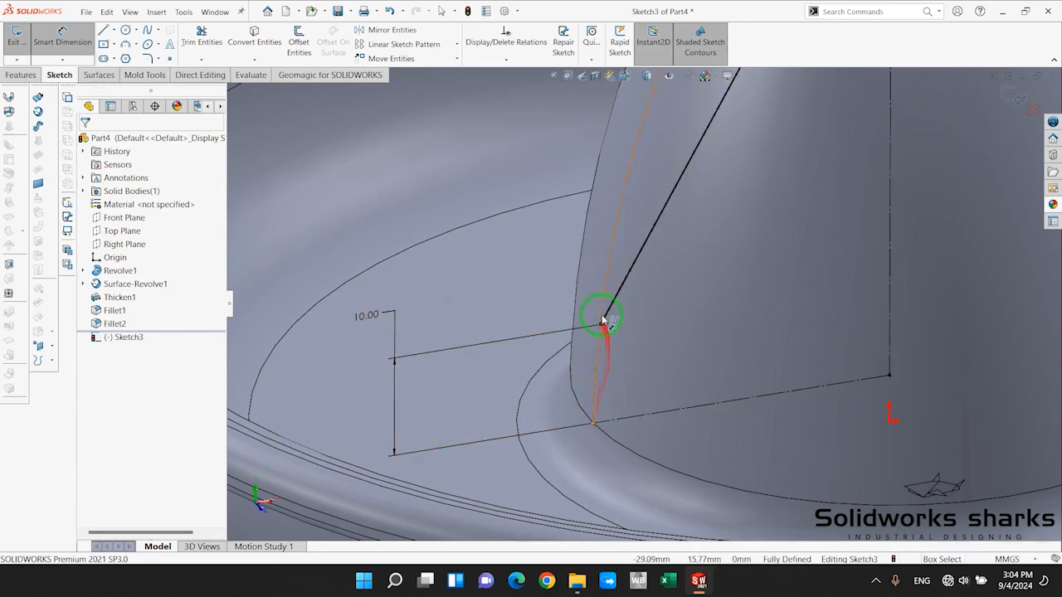
scroll(705, 253, up, 5)
scroll(382, 322, down, 4)
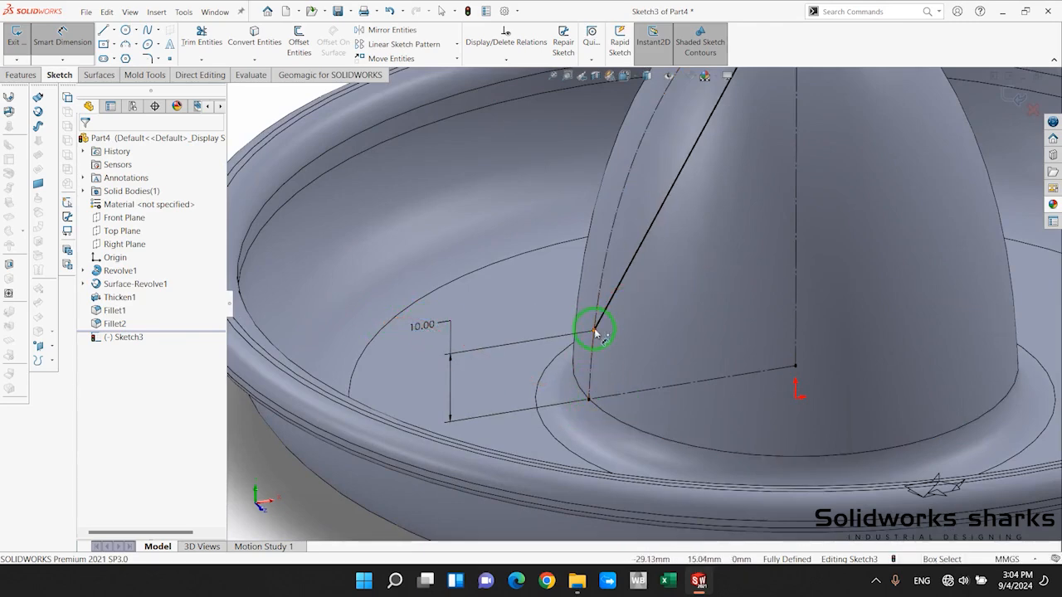
scroll(594, 332, up, 3)
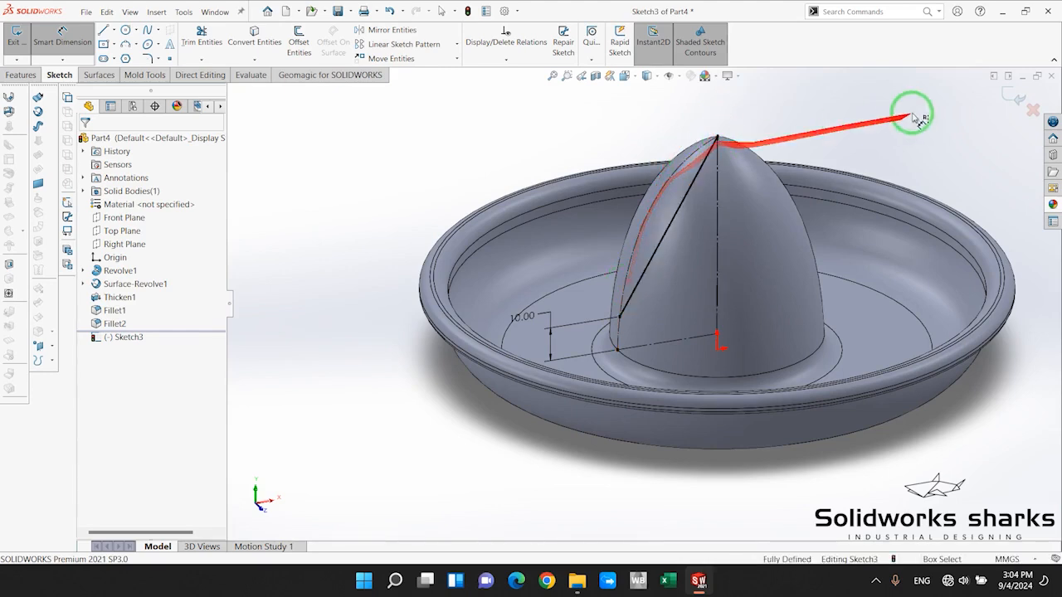
Exit the path sketch and, on the Right Plane, sketch a center rectangle about 16 by 20 mm centred on the cone's axis
click(1015, 96)
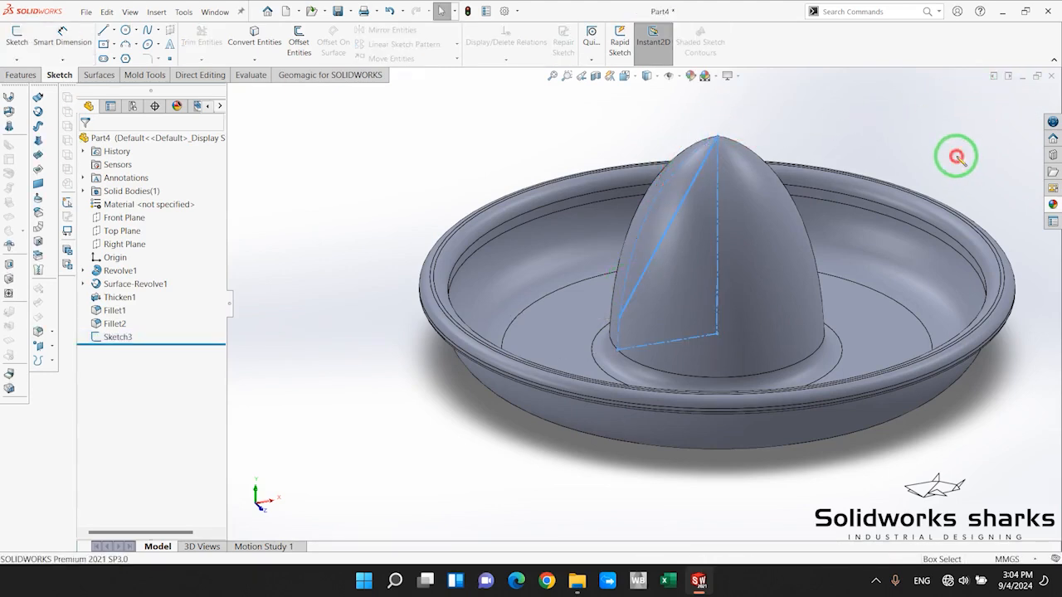
scroll(704, 272, down, 5)
middle_drag(704, 285, 705, 306)
scroll(705, 306, up, 4)
scroll(705, 237, down, 2)
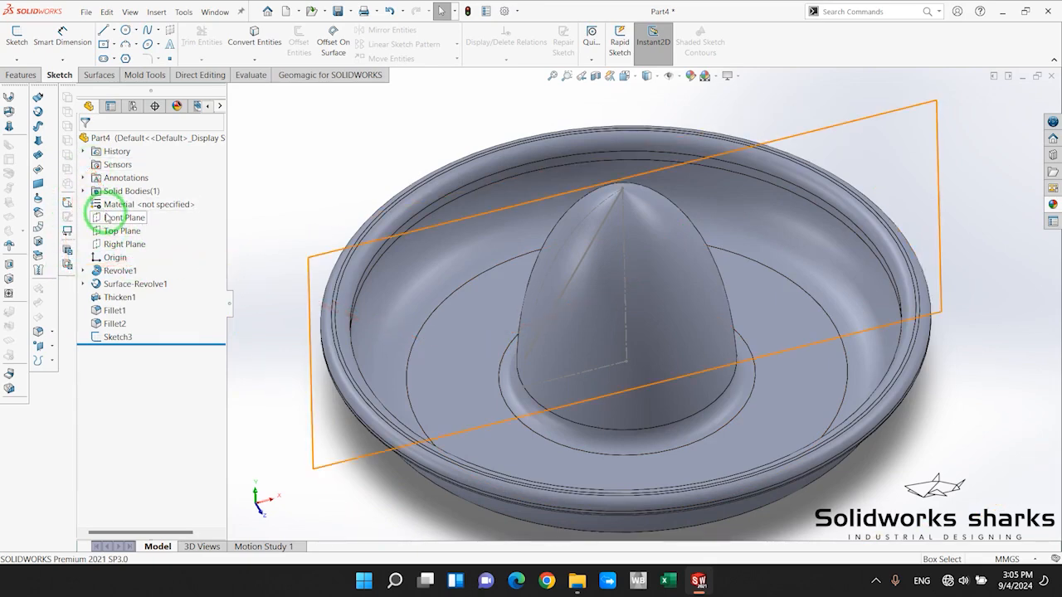
click(99, 243)
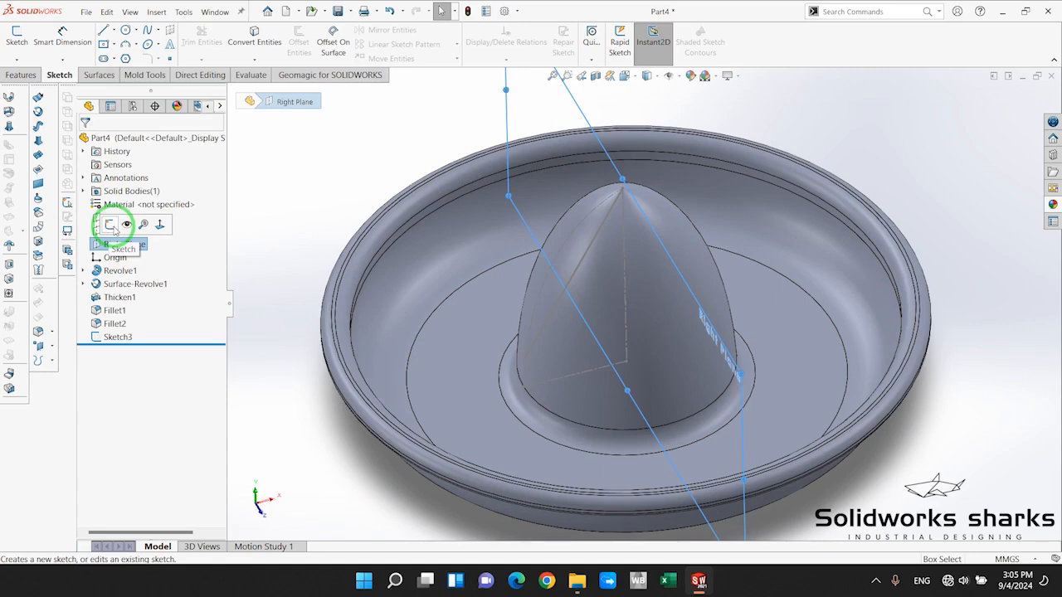
click(110, 224)
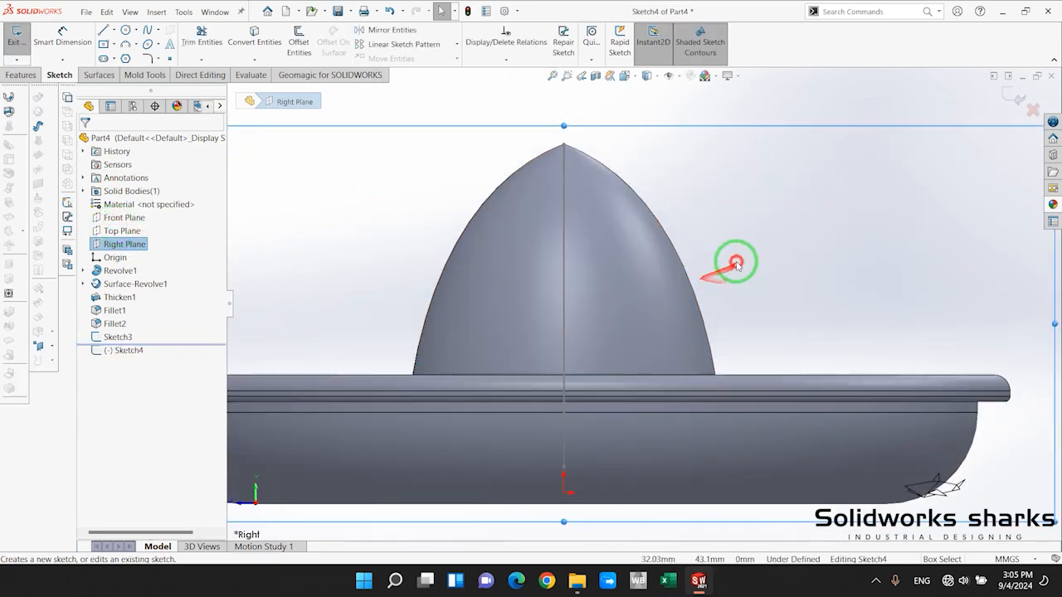
click(103, 43)
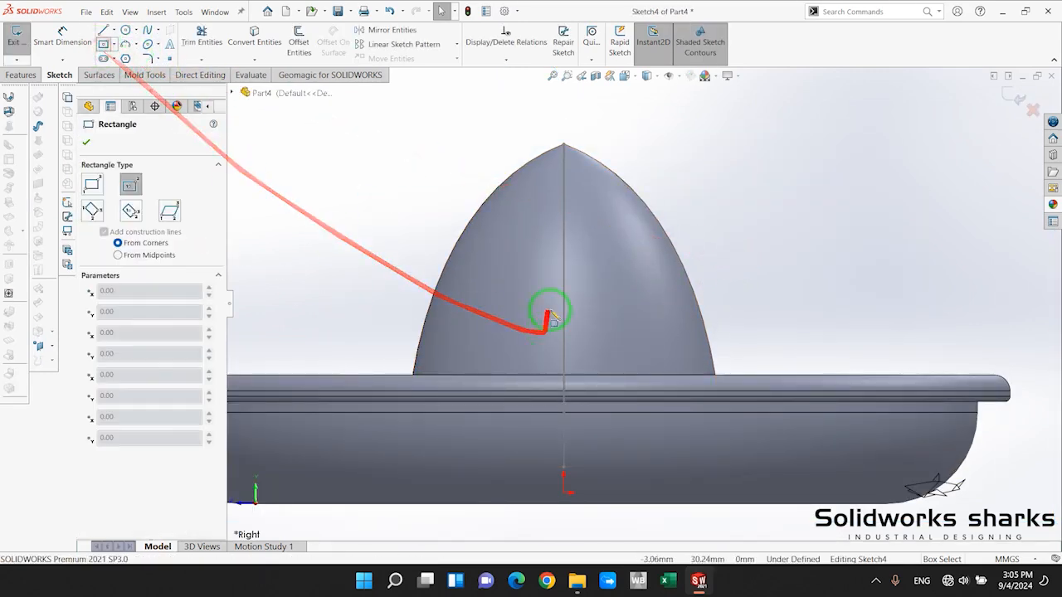
click(563, 288)
click(608, 235)
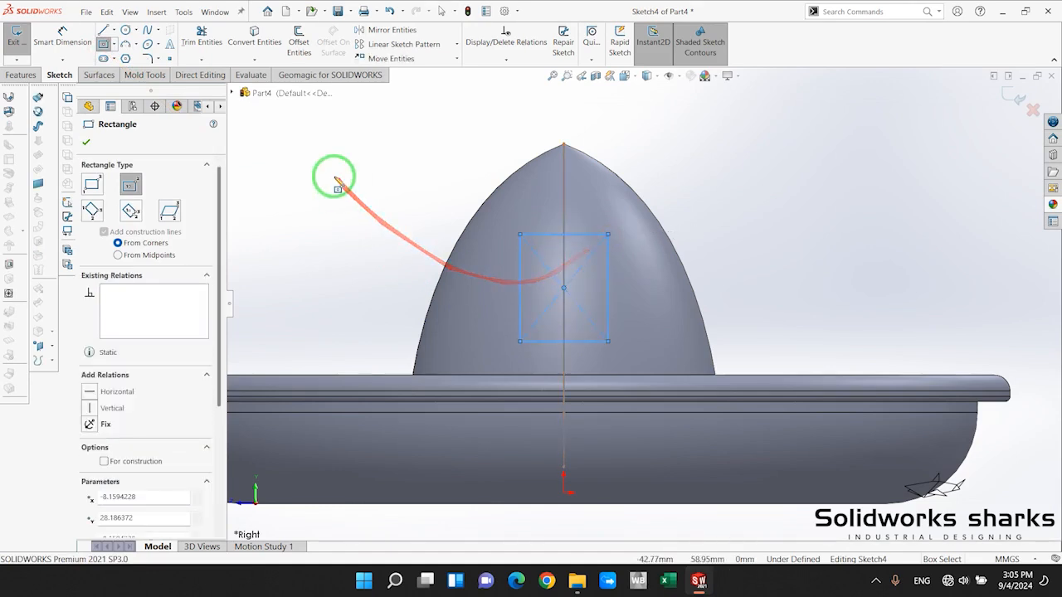
Dimension the center rectangle on the cone's axis as 15 mm wide and 20 mm high
click(62, 37)
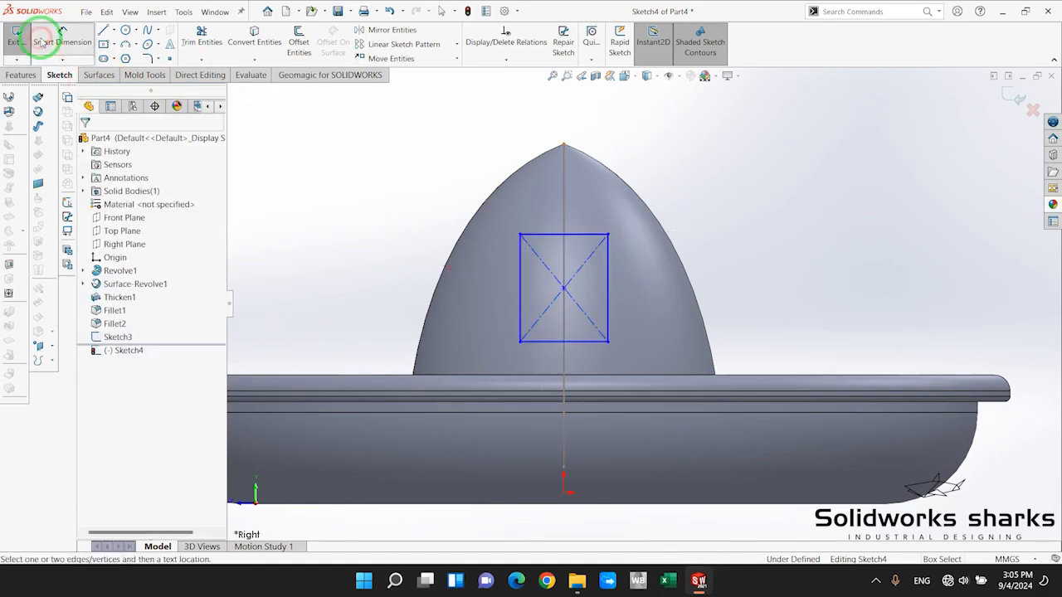
click(577, 236)
click(578, 190)
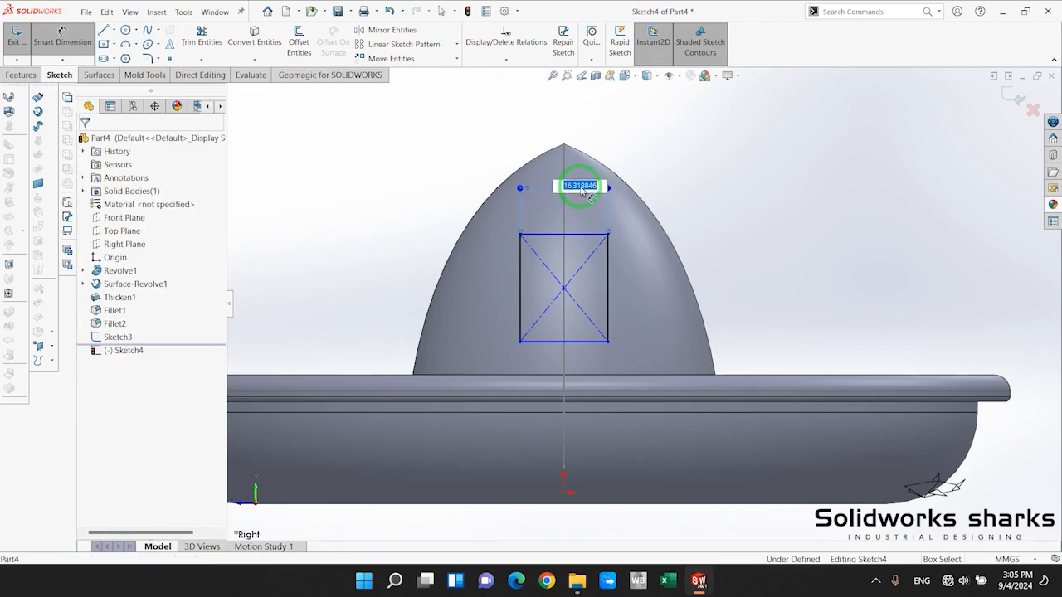
text(15)
key(Return)
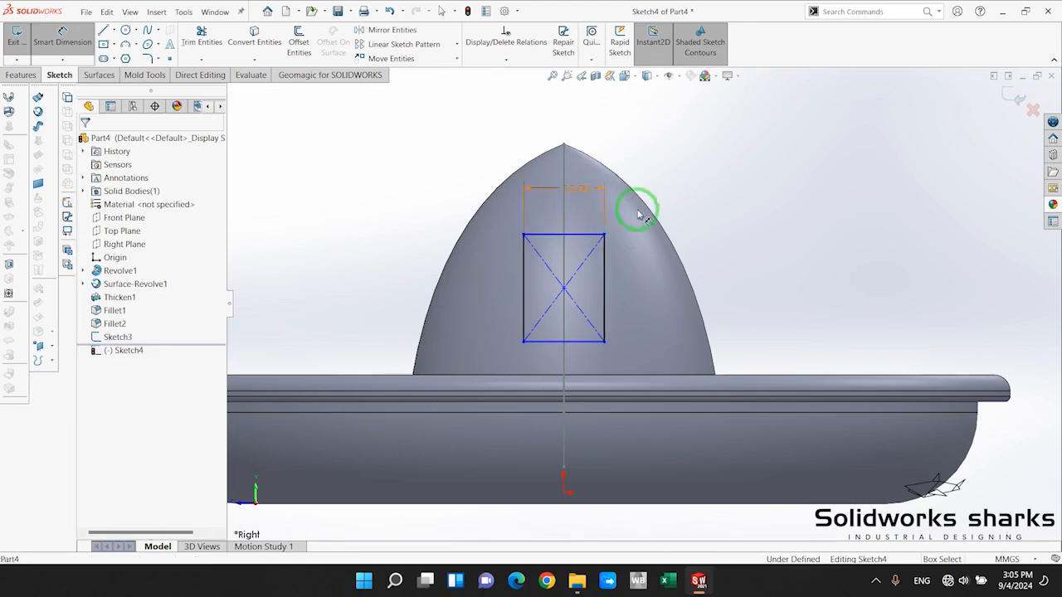
click(604, 287)
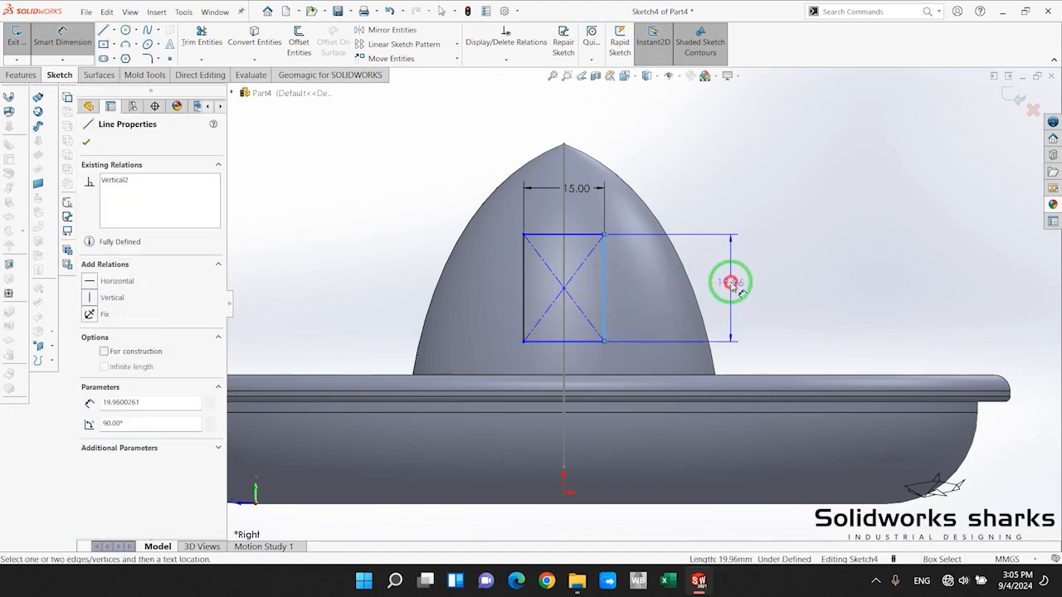
click(731, 284)
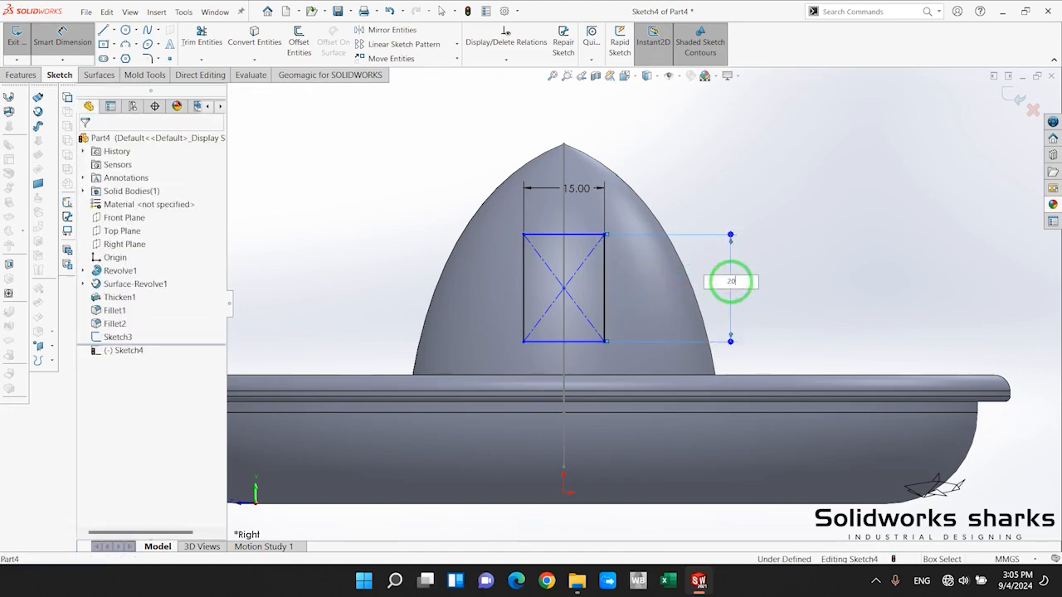
key(Escape)
scroll(639, 298, up, 3)
scroll(645, 322, down, 4)
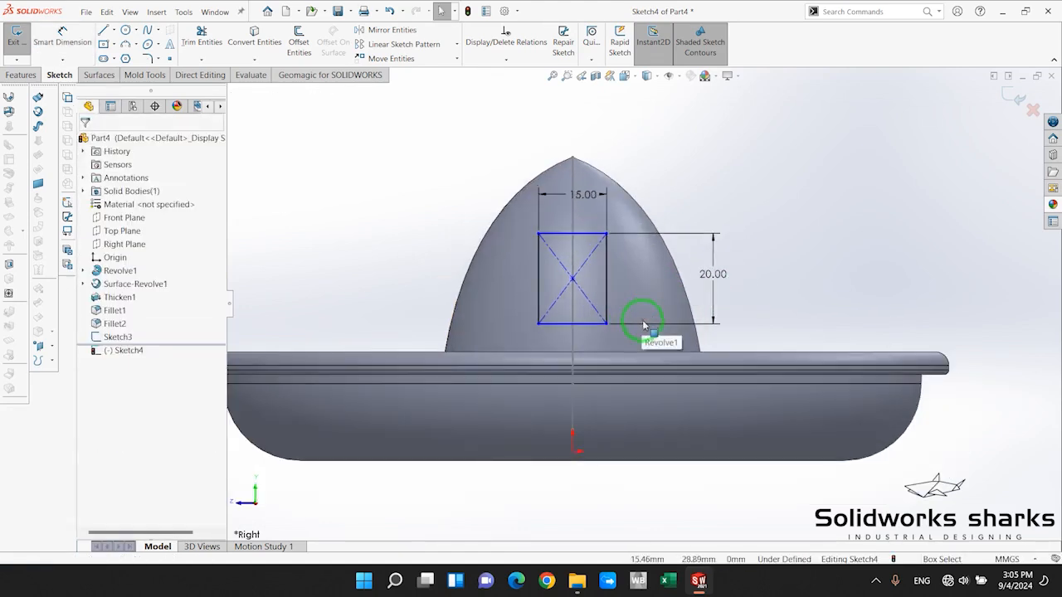
Make the midpoint of the rectangle's lower edge coincident with the slanted line's lower endpoint
ctrl+middle_drag(495, 240, 559, 284)
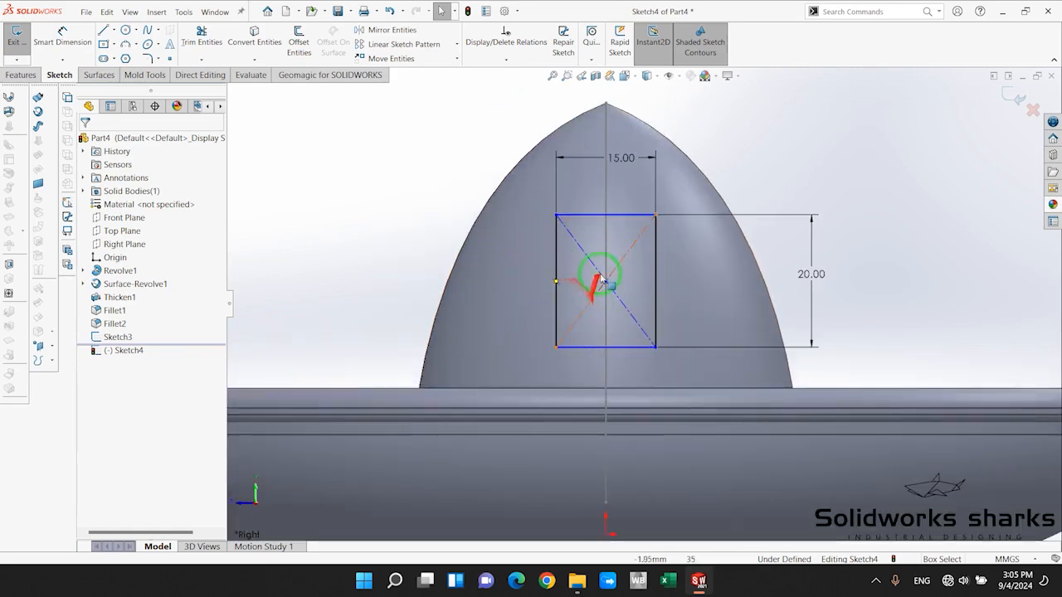
mouse_move(624, 220)
middle_down()
mouse_move(592, 433)
mouse_move(556, 244)
mouse_move(658, 296)
mouse_move(710, 300)
mouse_move(647, 337)
mouse_move(675, 334)
middle_up()
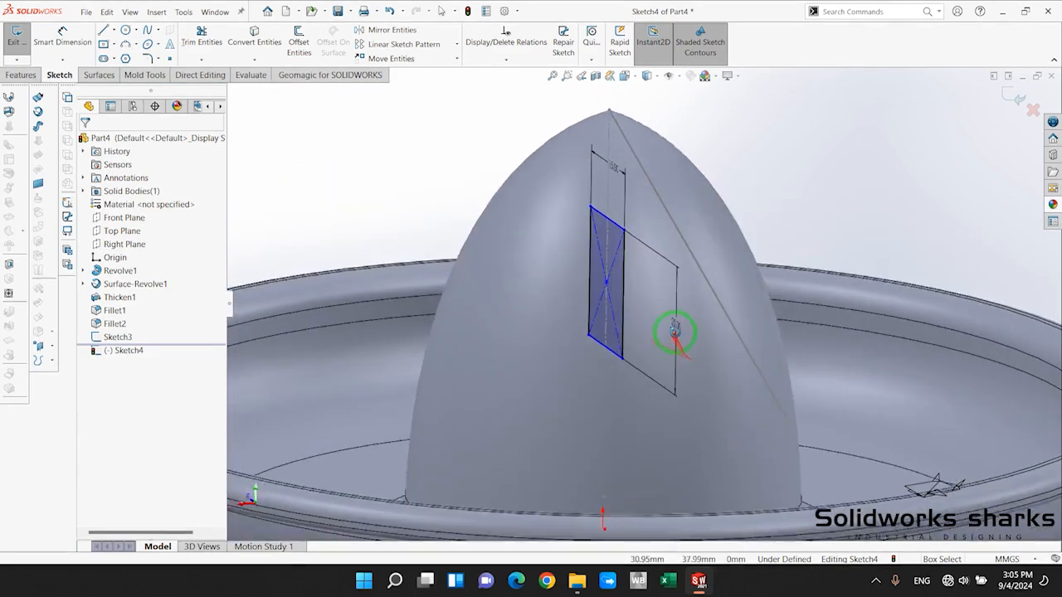
scroll(716, 400, down, 1)
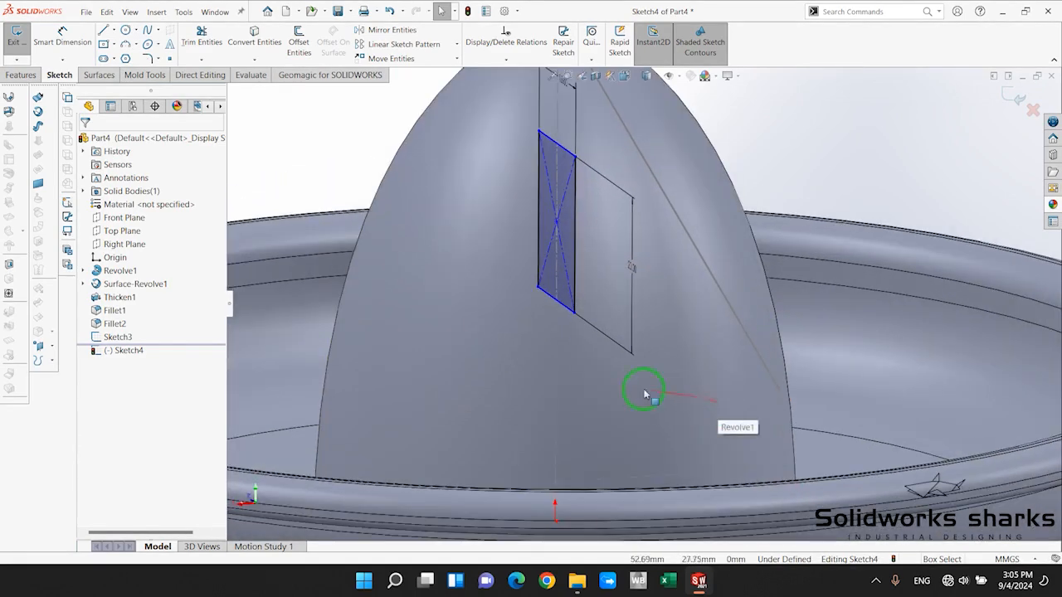
click(556, 302)
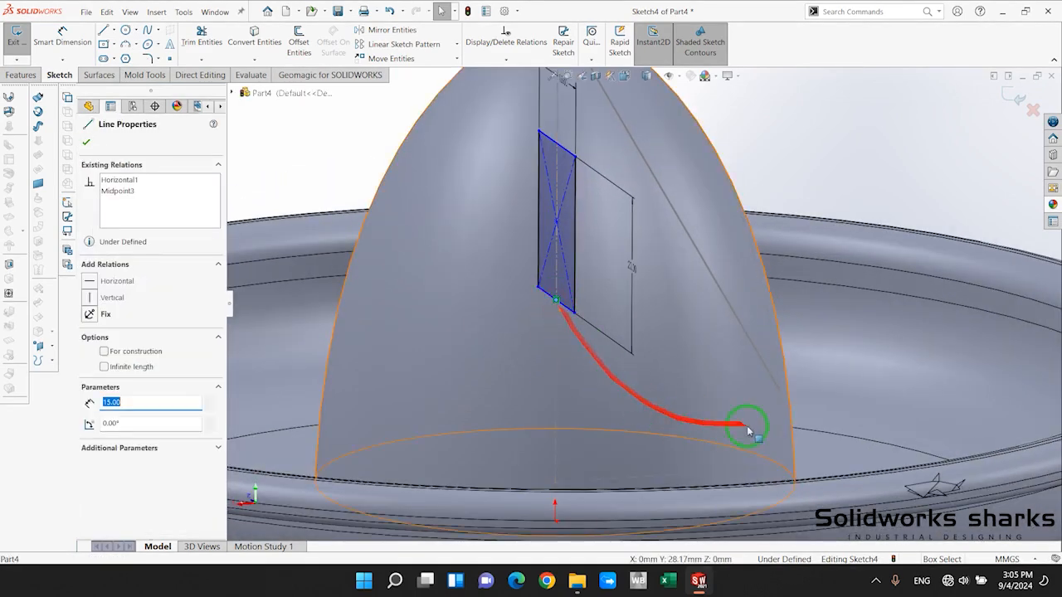
ctrl+click(781, 390)
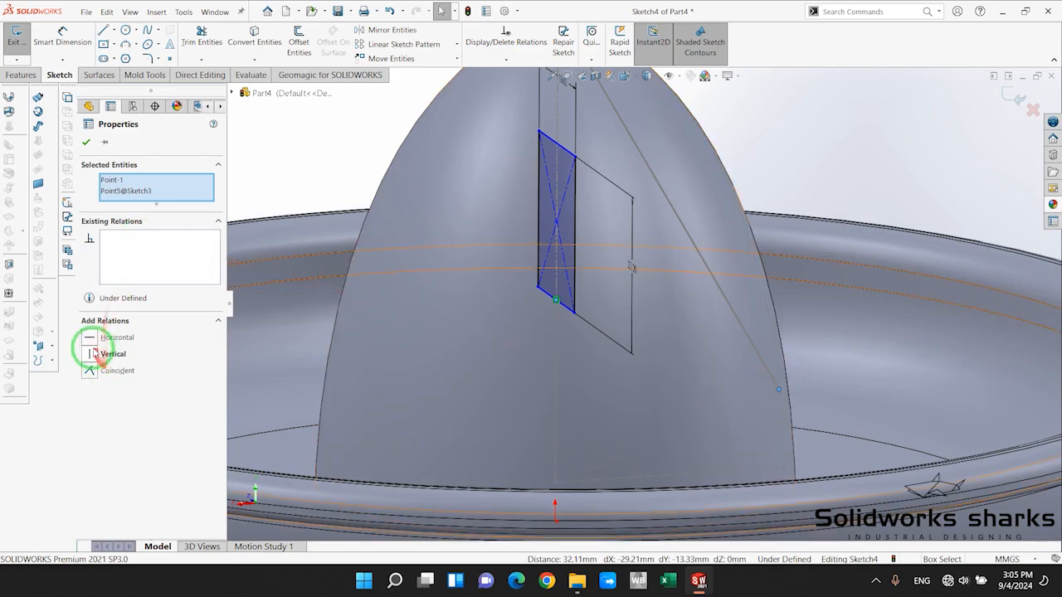
scroll(510, 263, up, 3)
mouse_move(600, 311)
middle_down()
mouse_move(512, 289)
mouse_move(427, 337)
mouse_move(432, 297)
mouse_move(374, 337)
mouse_move(431, 390)
mouse_move(613, 379)
mouse_move(675, 278)
middle_up()
scroll(676, 278, up, 2)
scroll(676, 278, down, 3)
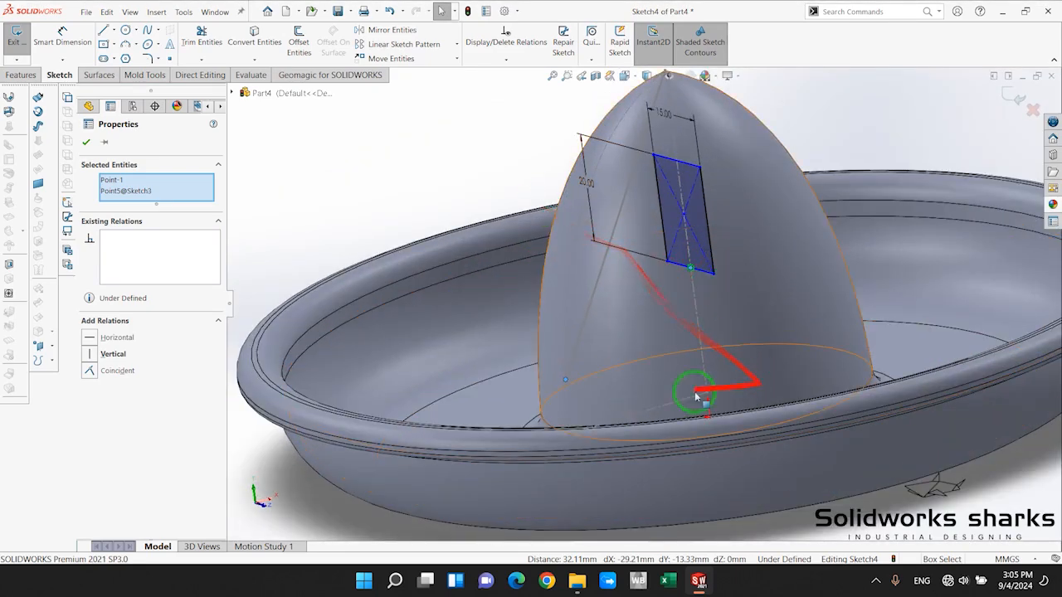
click(92, 371)
click(331, 213)
Check the rectangle's position inside the cone and exit the profile sketch
middle_drag(675, 243, 727, 274)
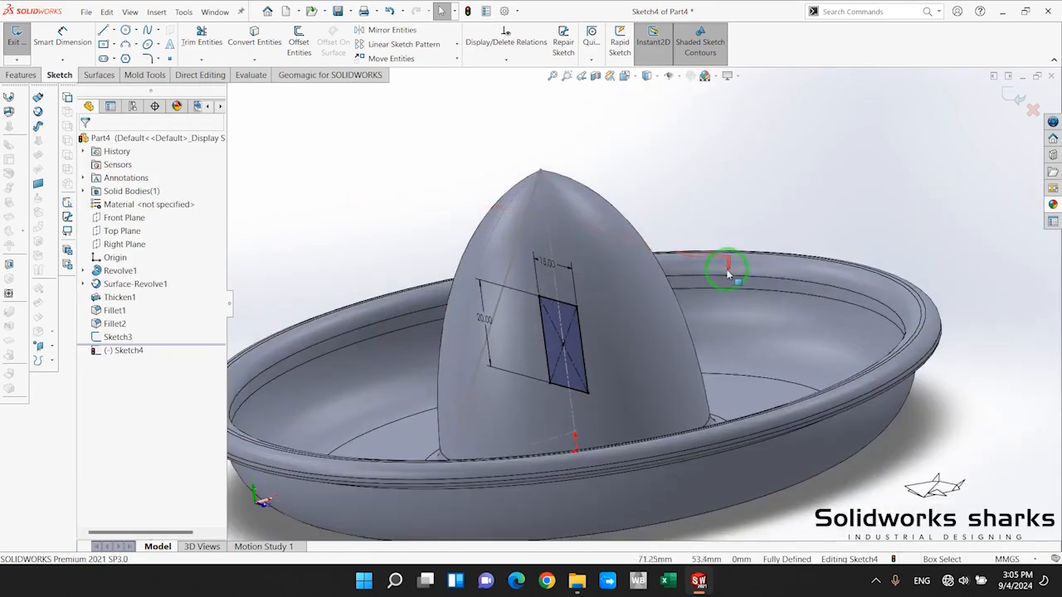
scroll(730, 265, up, 2)
scroll(572, 390, down, 5)
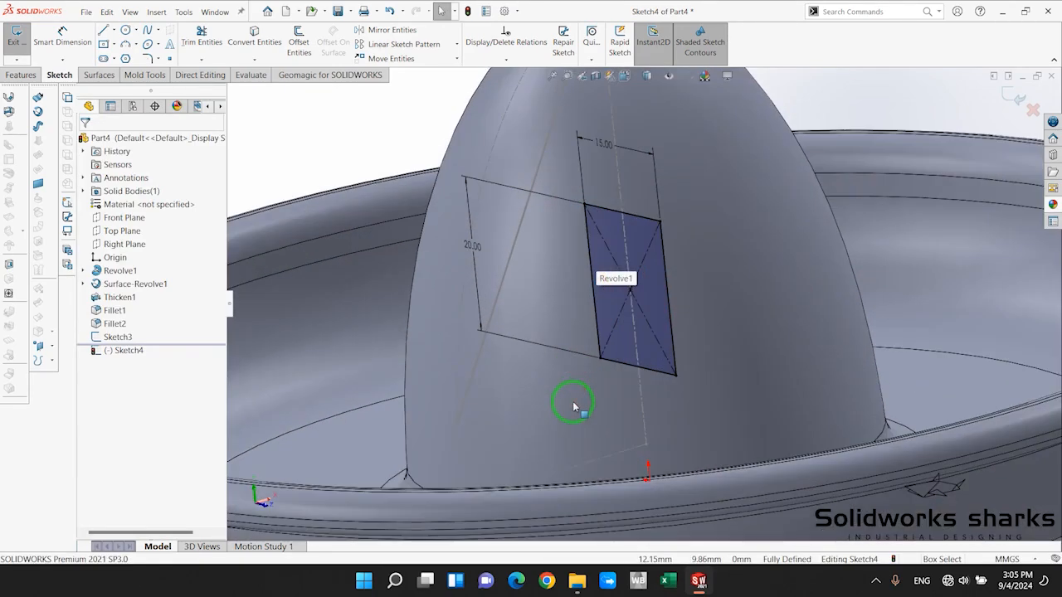
scroll(605, 381, up, 4)
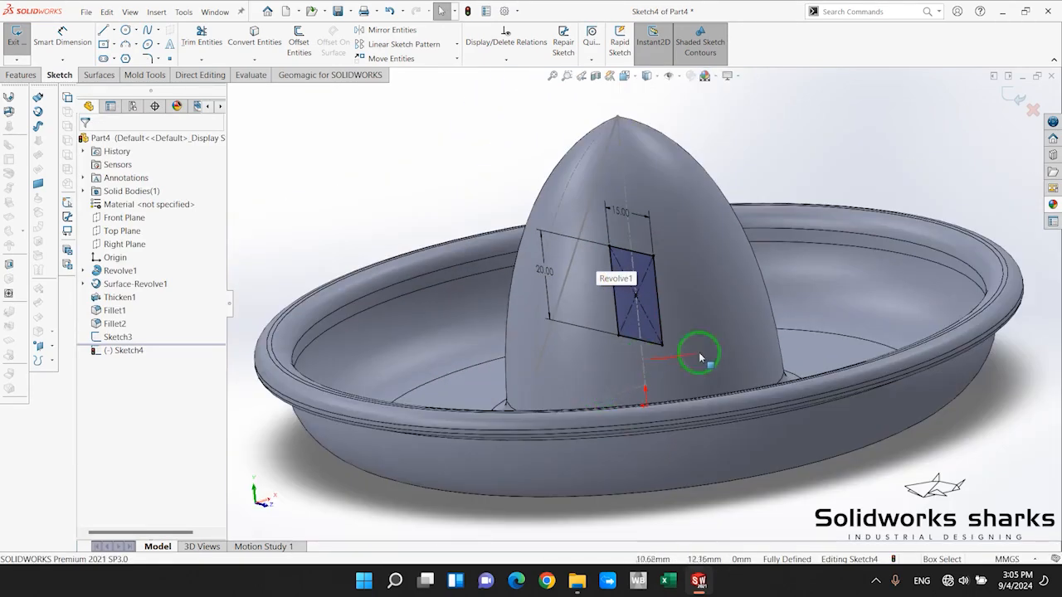
middle_drag(697, 356, 635, 413)
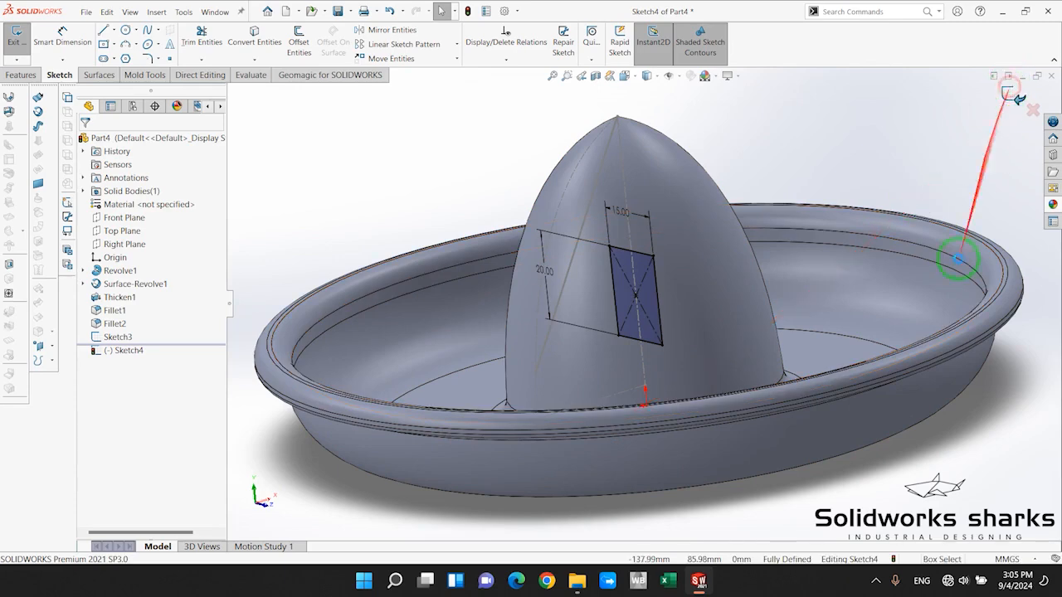
click(1008, 89)
Examine how the rectangle's upper edge and the slanted line lie relative to the cone's surface
mouse_move(846, 398)
middle_down()
mouse_move(813, 379)
mouse_move(811, 112)
middle_up()
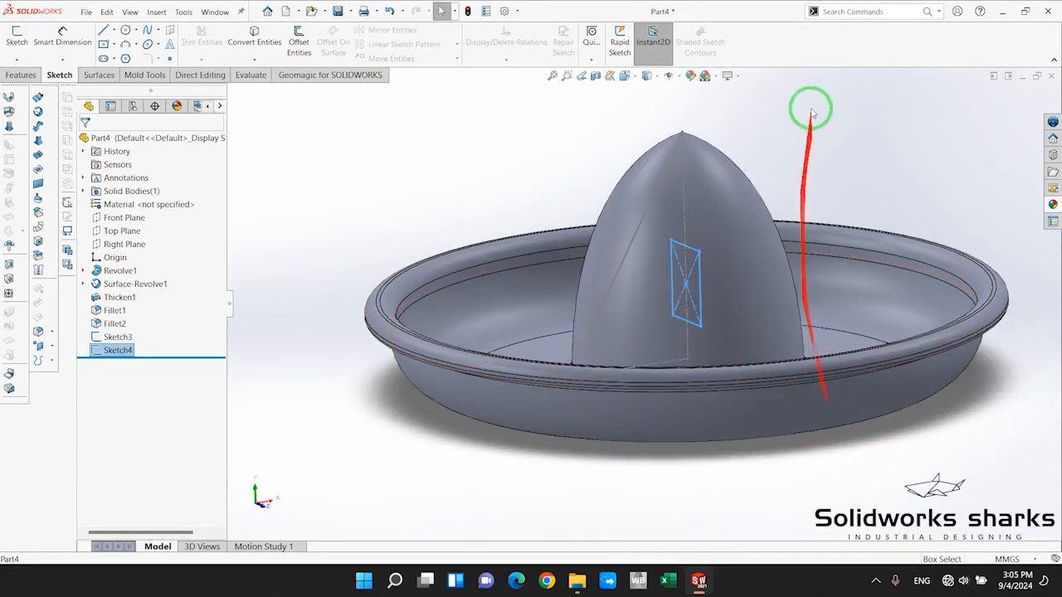
click(811, 112)
ctrl+middle_drag(817, 199, 758, 244)
scroll(758, 246, down, 3)
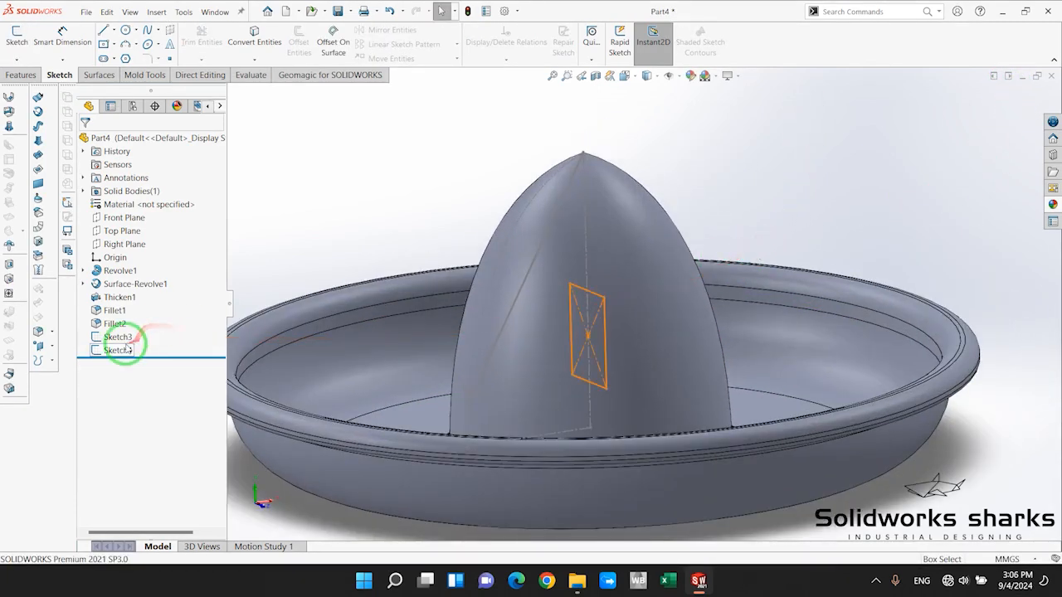
click(118, 350)
click(351, 206)
mouse_move(350, 207)
middle_down()
mouse_move(576, 244)
mouse_move(485, 271)
mouse_move(611, 254)
mouse_move(675, 357)
mouse_move(696, 372)
mouse_move(702, 230)
mouse_move(680, 324)
mouse_move(412, 386)
mouse_move(545, 362)
middle_up()
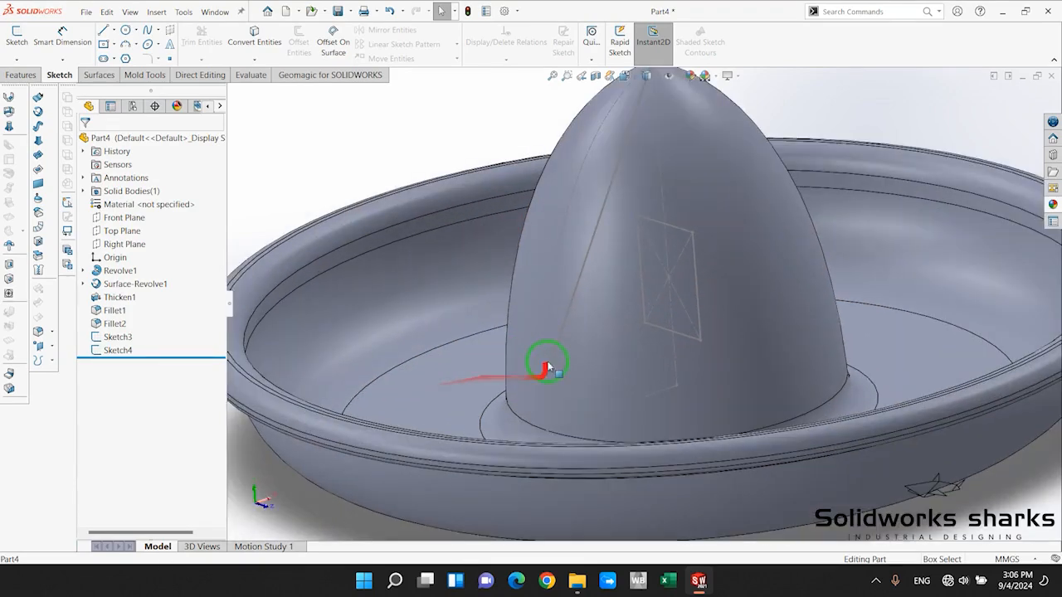
click(681, 233)
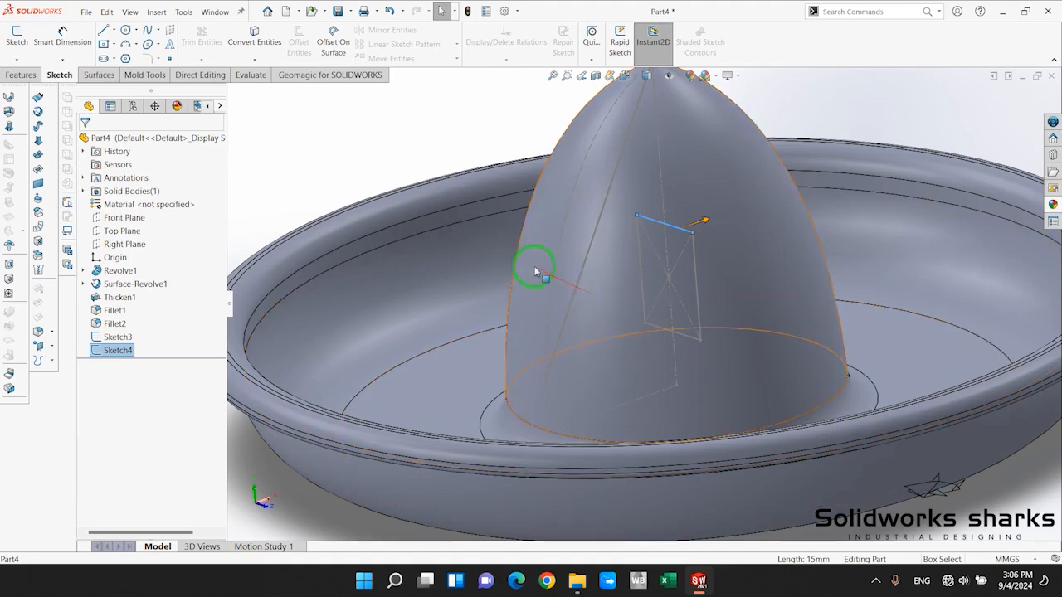
scroll(593, 301, up, 5)
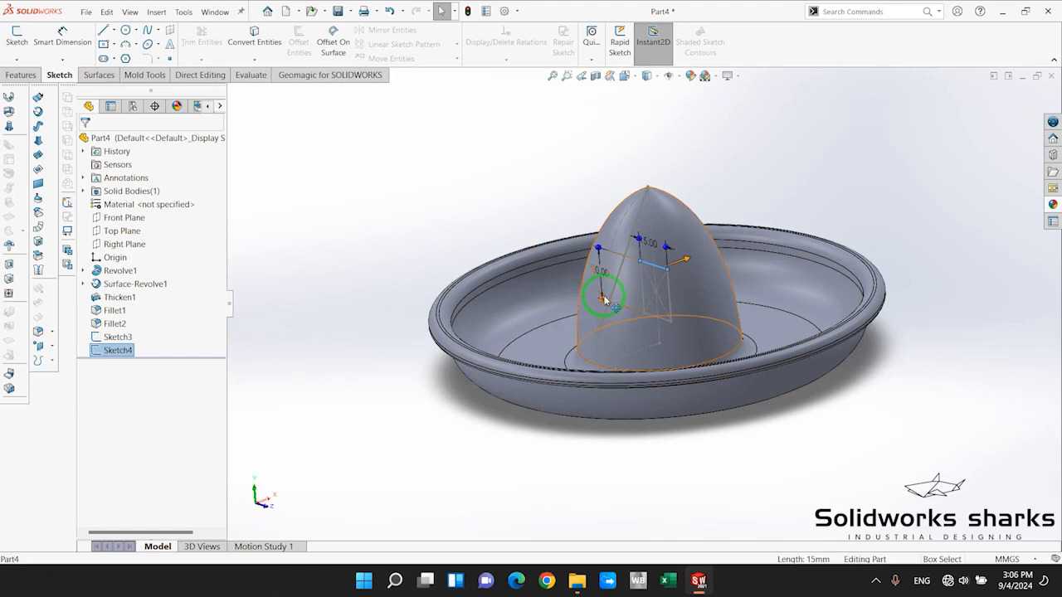
scroll(588, 289, down, 4)
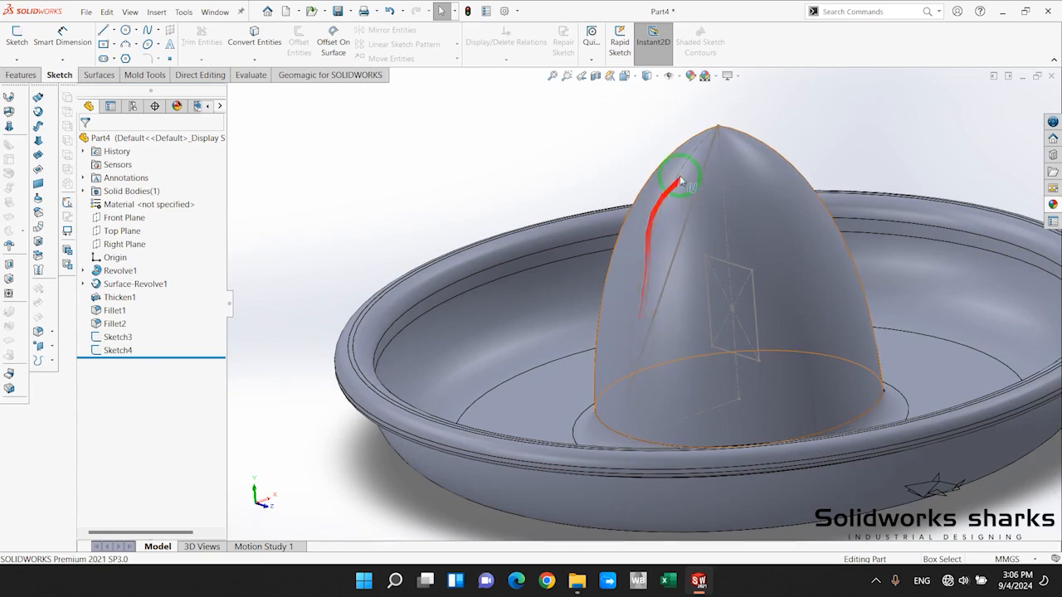
click(633, 315)
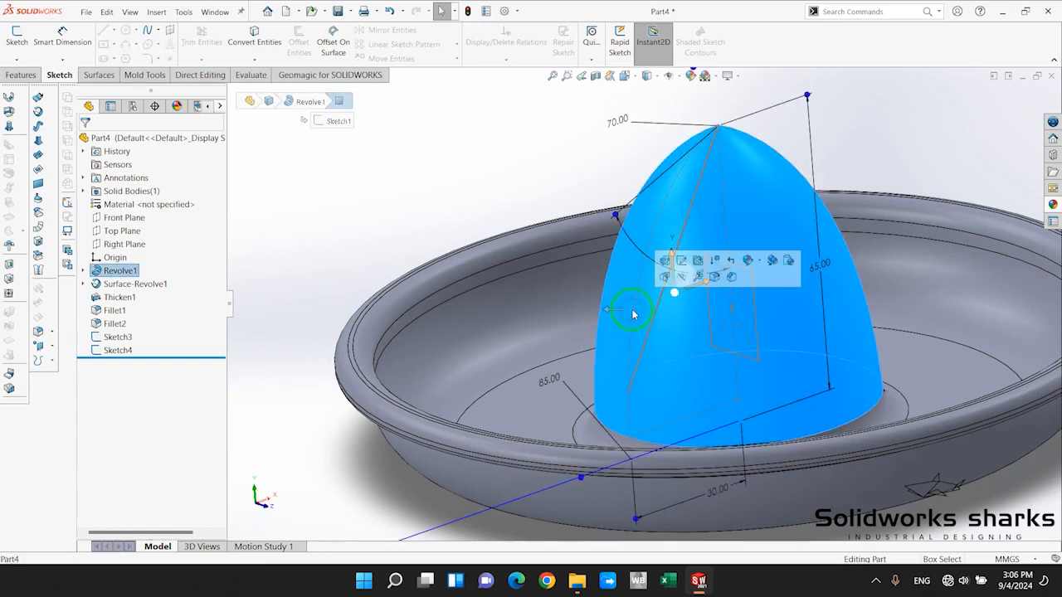
click(633, 314)
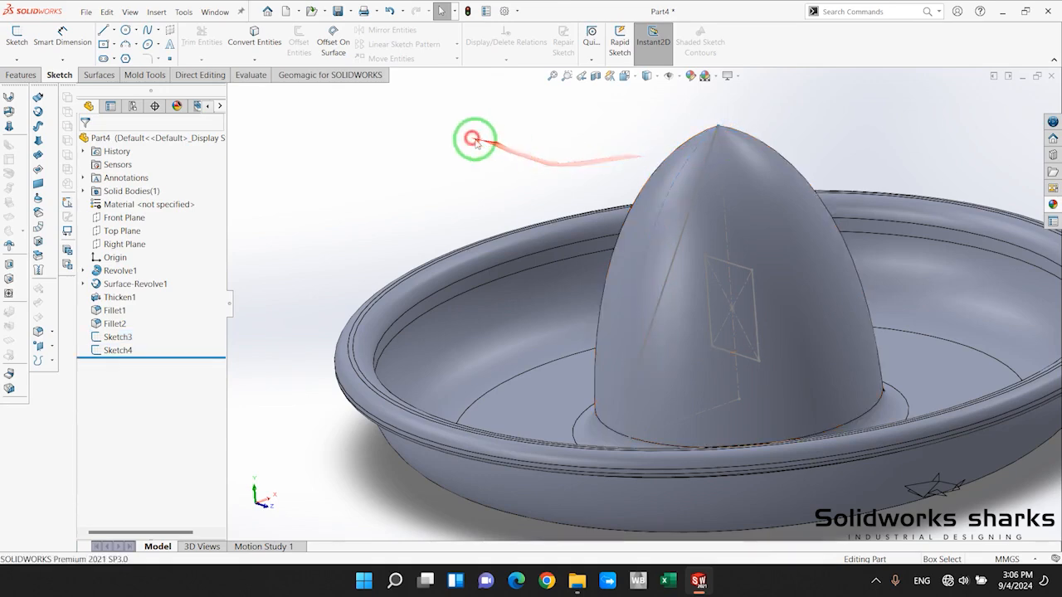
scroll(763, 304, down, 2)
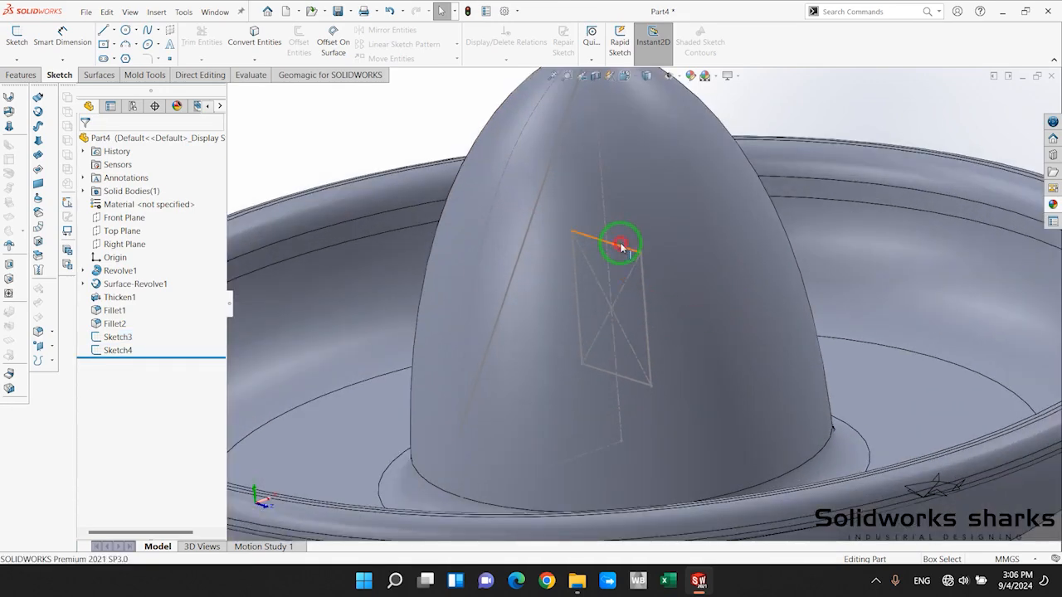
click(623, 246)
key(f)
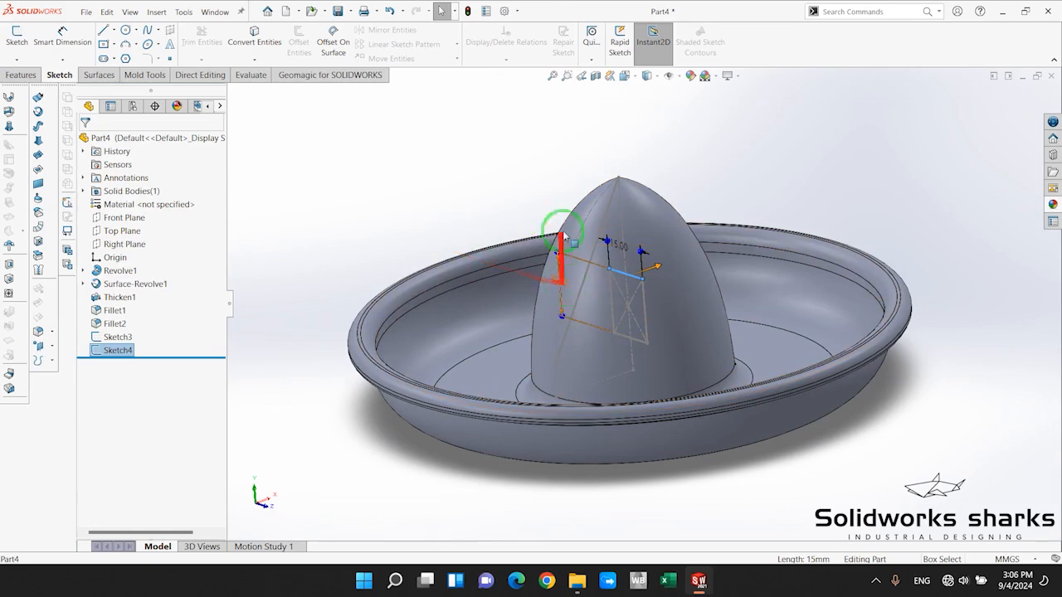
click(520, 194)
scroll(541, 259, down, 2)
middle_drag(635, 286, 672, 293)
scroll(673, 292, down, 2)
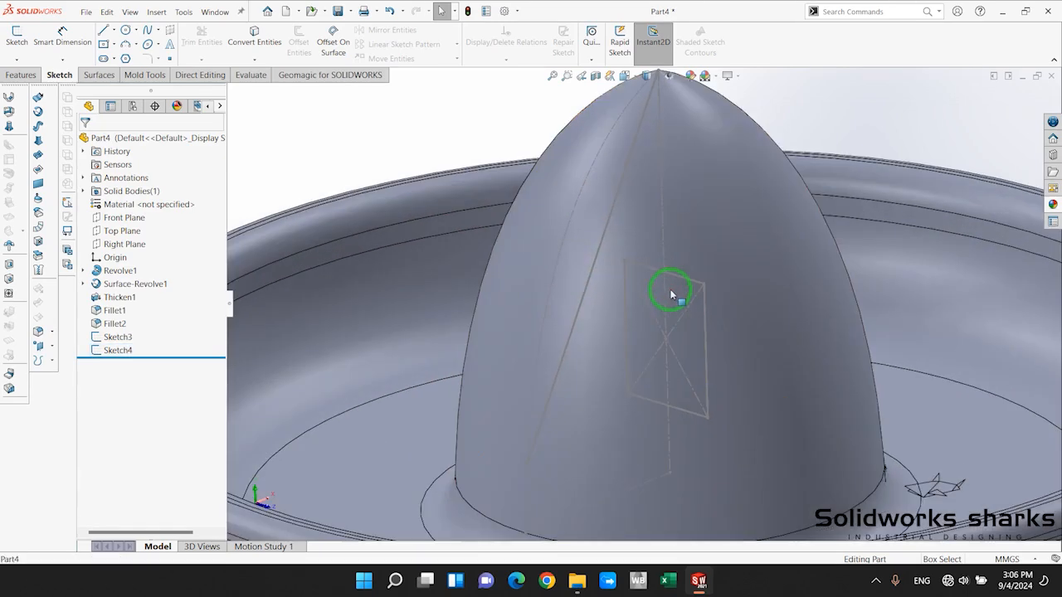
Start a 3D sketch and draw a line about 25 mm long across the cone, near the middle of the slanted line
click(17, 59)
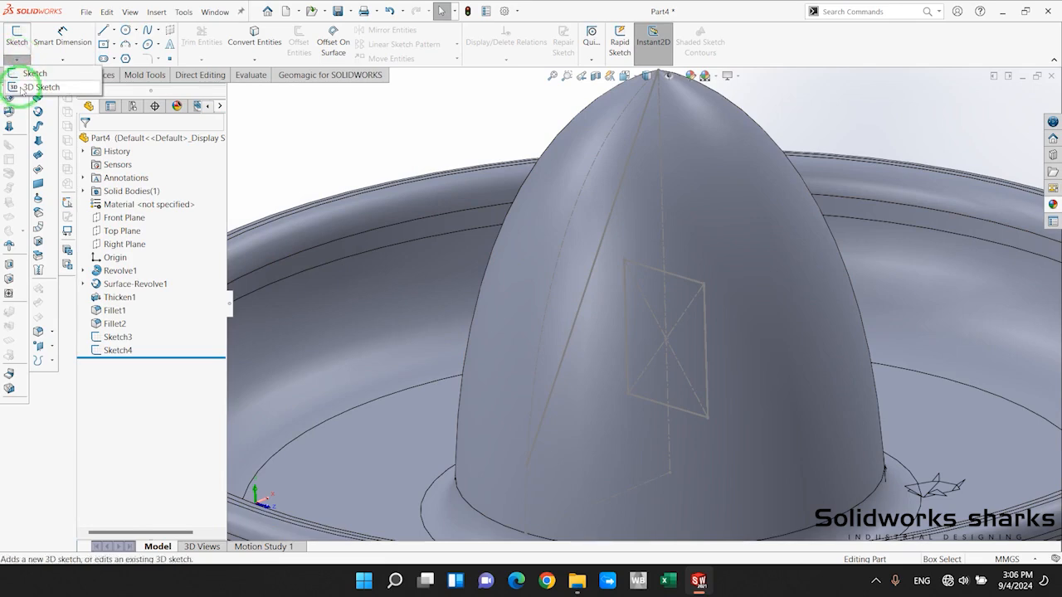
click(22, 87)
middle_drag(480, 310, 614, 375)
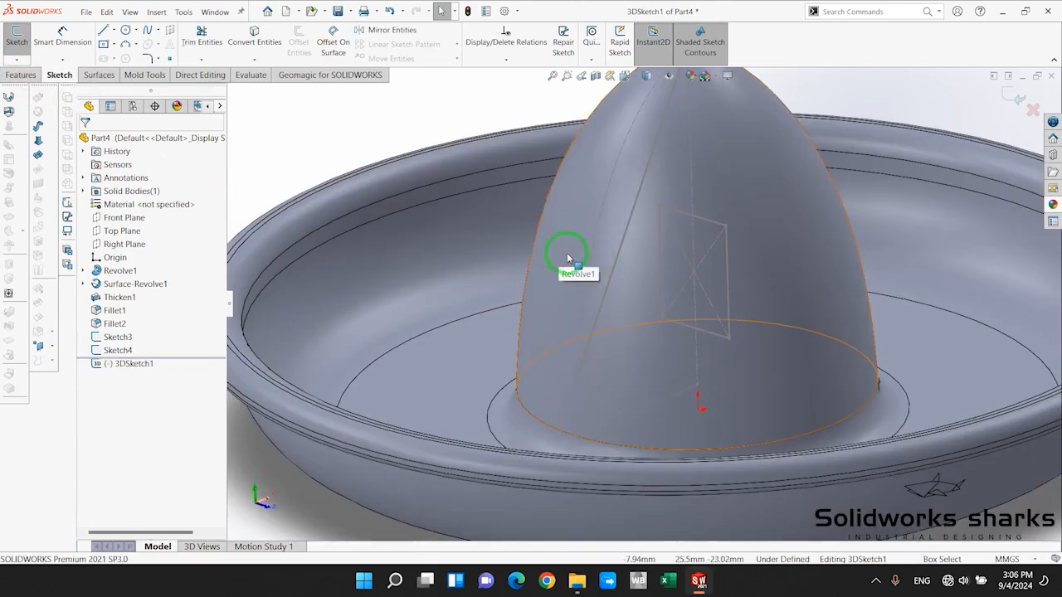
middle_drag(572, 255, 668, 305)
scroll(705, 240, up, 3)
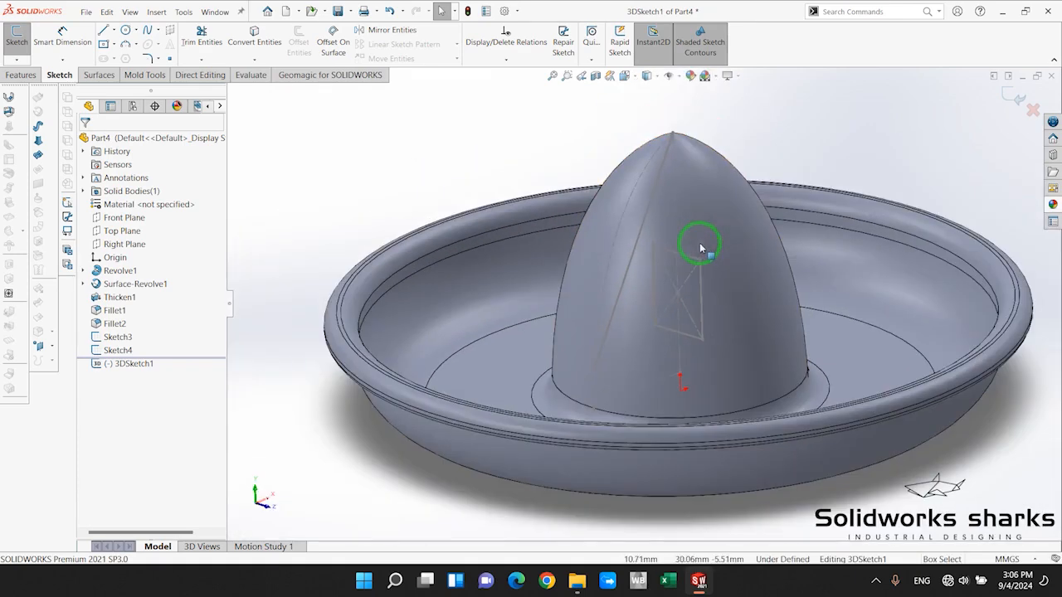
click(104, 31)
click(105, 31)
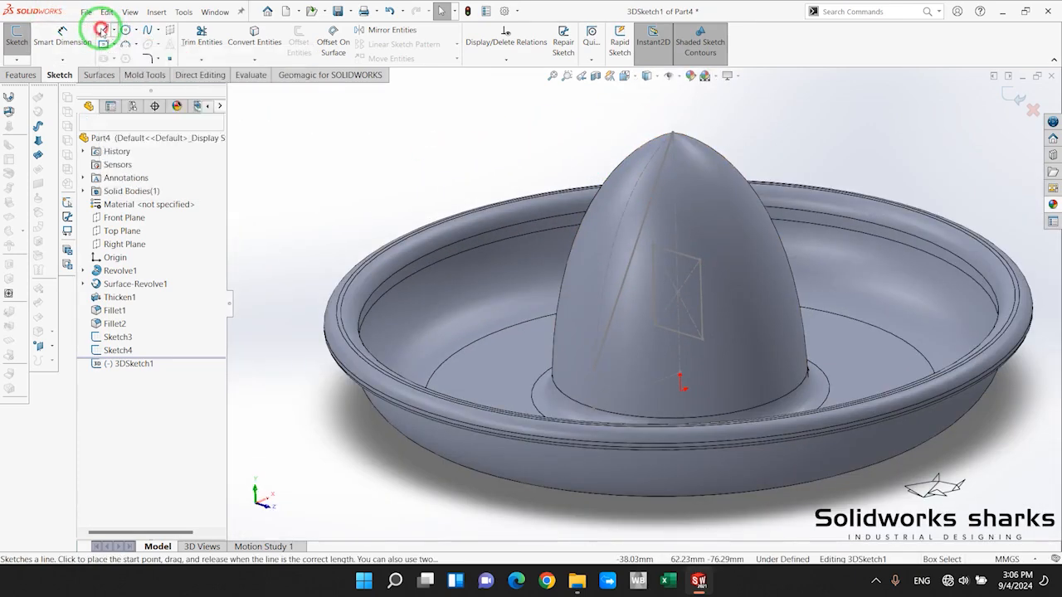
click(577, 276)
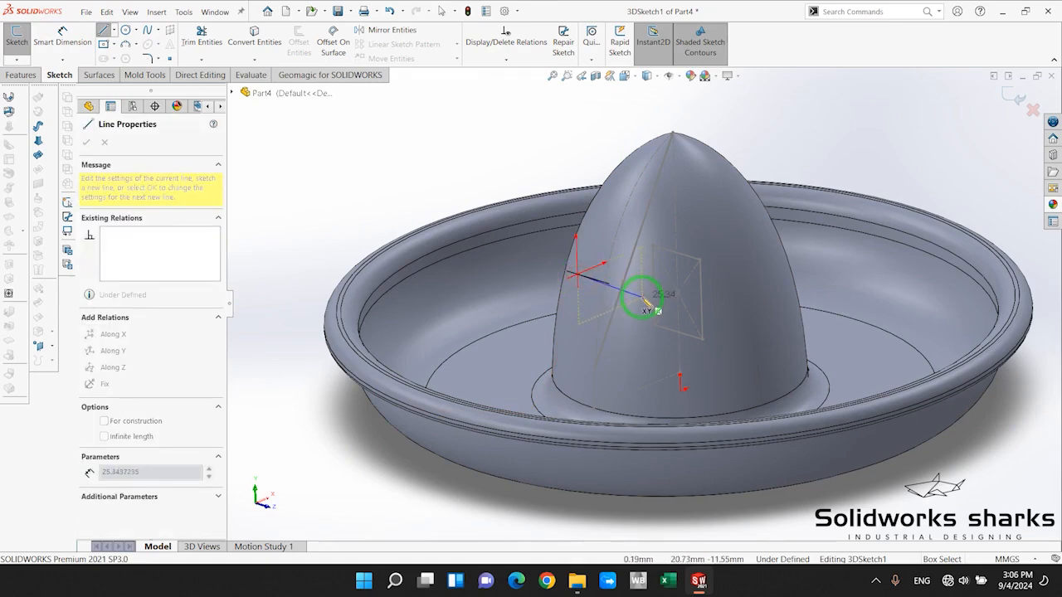
click(643, 299)
key(Escape)
scroll(634, 286, down, 5)
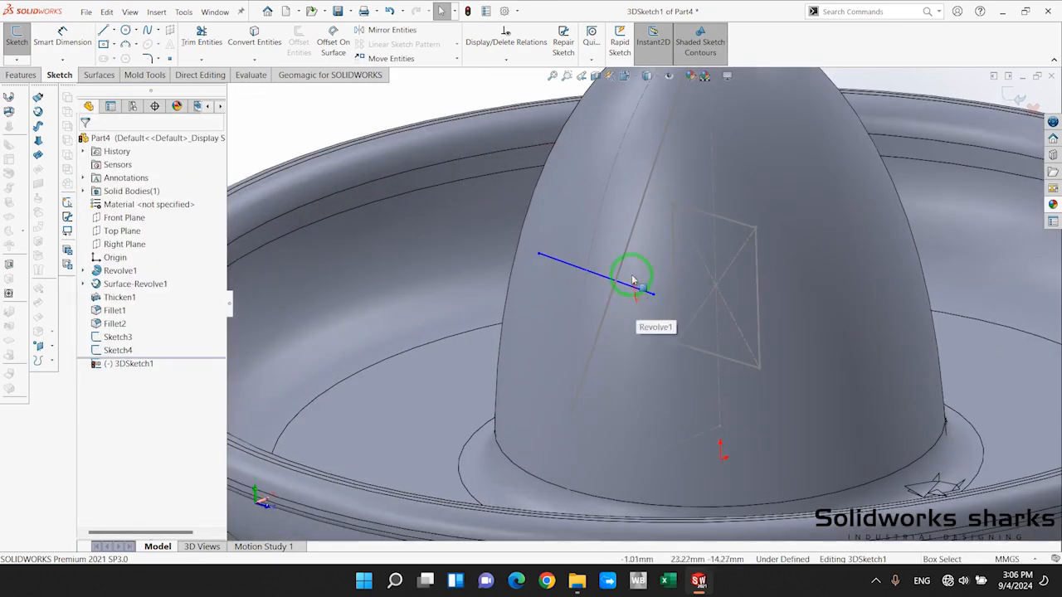
Add an Along Z relation to the 3D sketch line
click(629, 285)
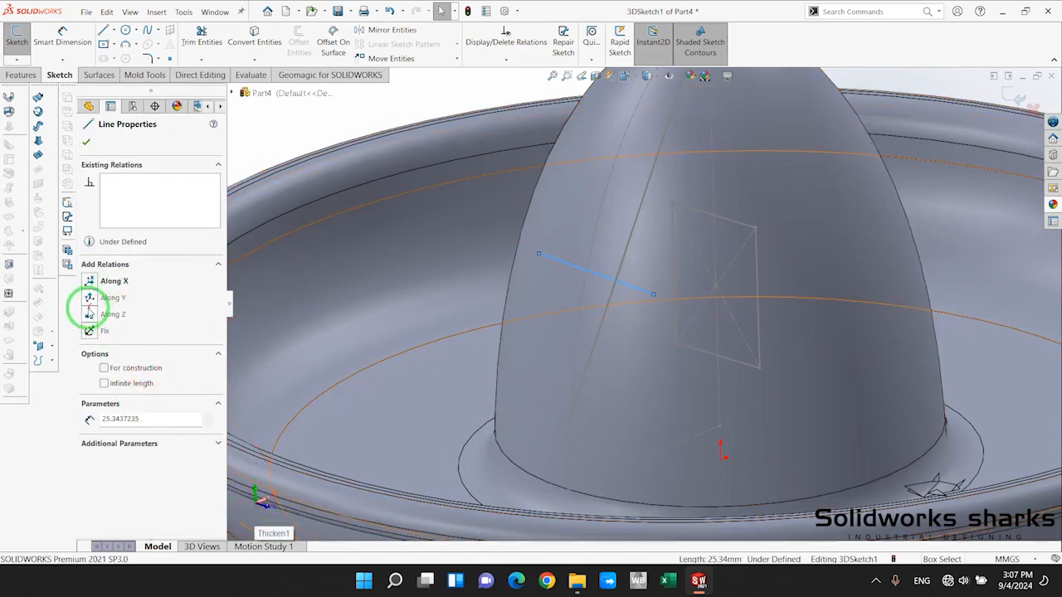
click(89, 316)
scroll(561, 308, up, 6)
scroll(532, 231, down, 3)
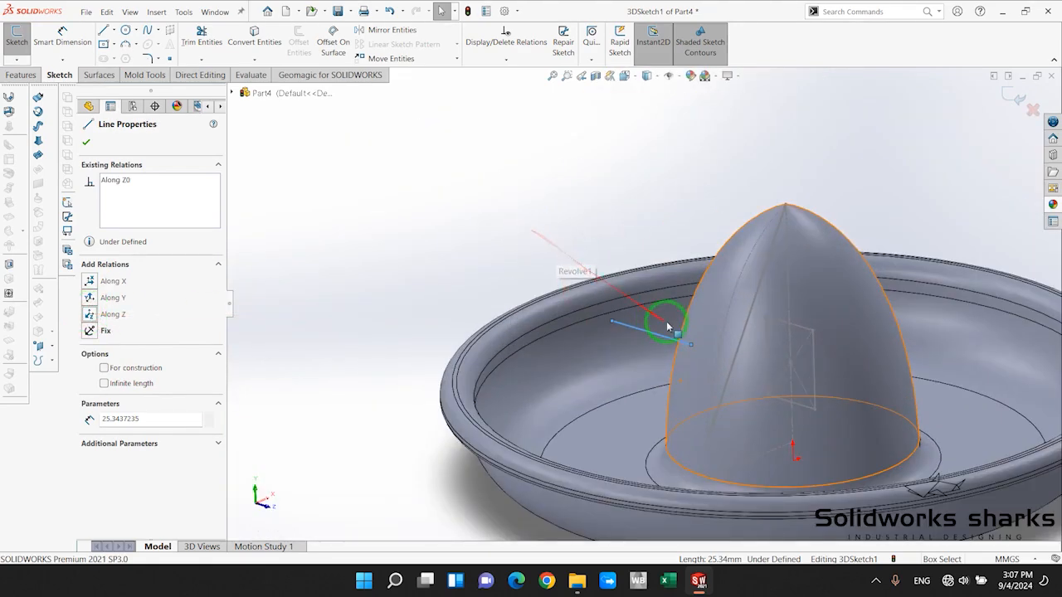
Lengthen the 3D sketch line to about 37 mm by moving its inner endpoint farther across the cone
drag(692, 343, 752, 374)
scroll(758, 404, up, 4)
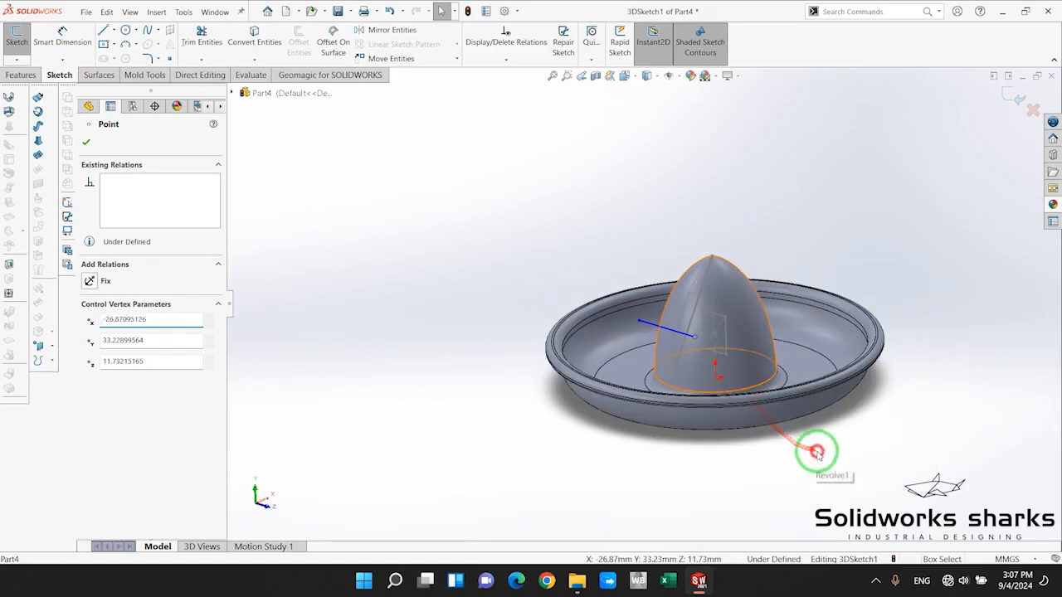
click(815, 451)
scroll(765, 311, down, 6)
Try to make the 3D sketch line tangent to the cone's face and dismiss the attempt
click(489, 355)
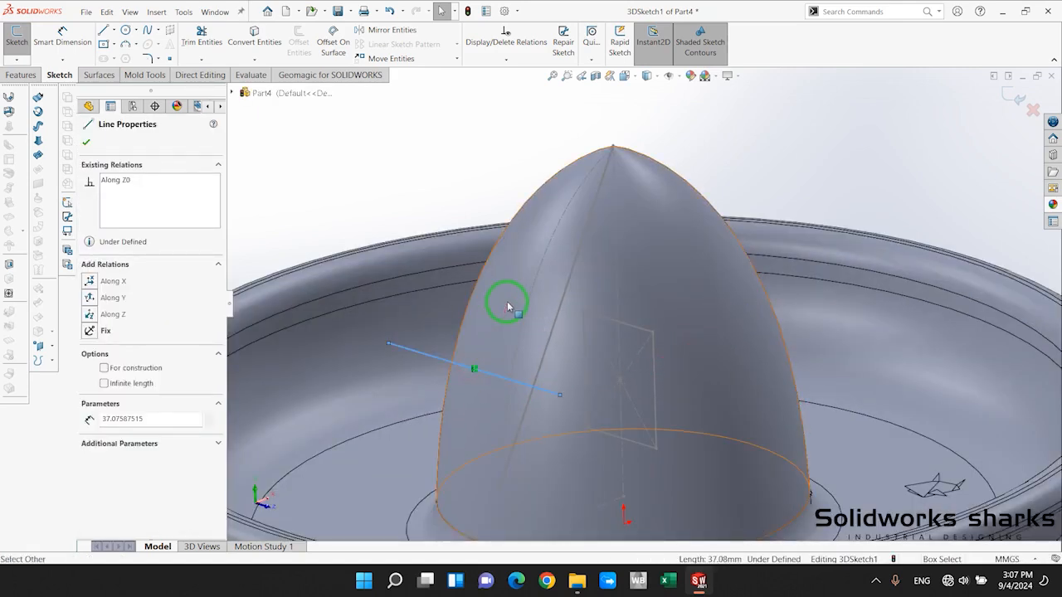
ctrl+click(507, 307)
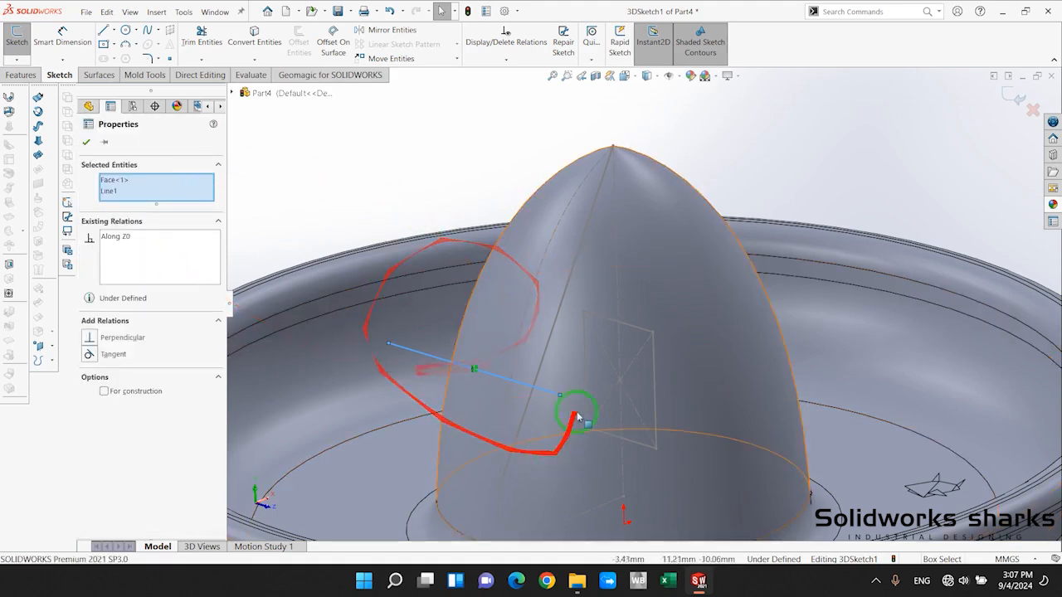
click(119, 190)
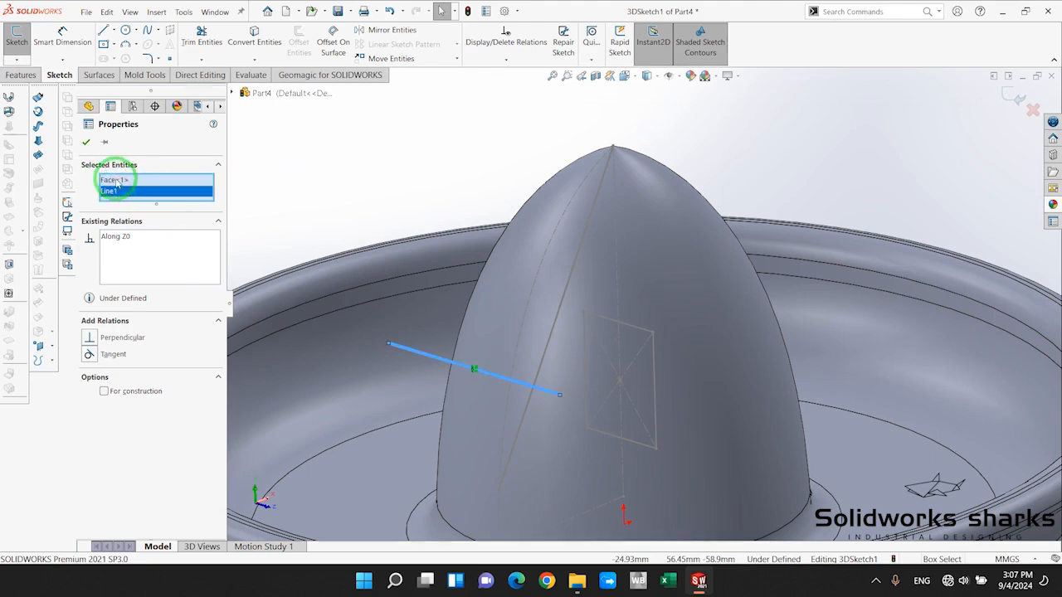
click(116, 181)
click(116, 193)
click(117, 182)
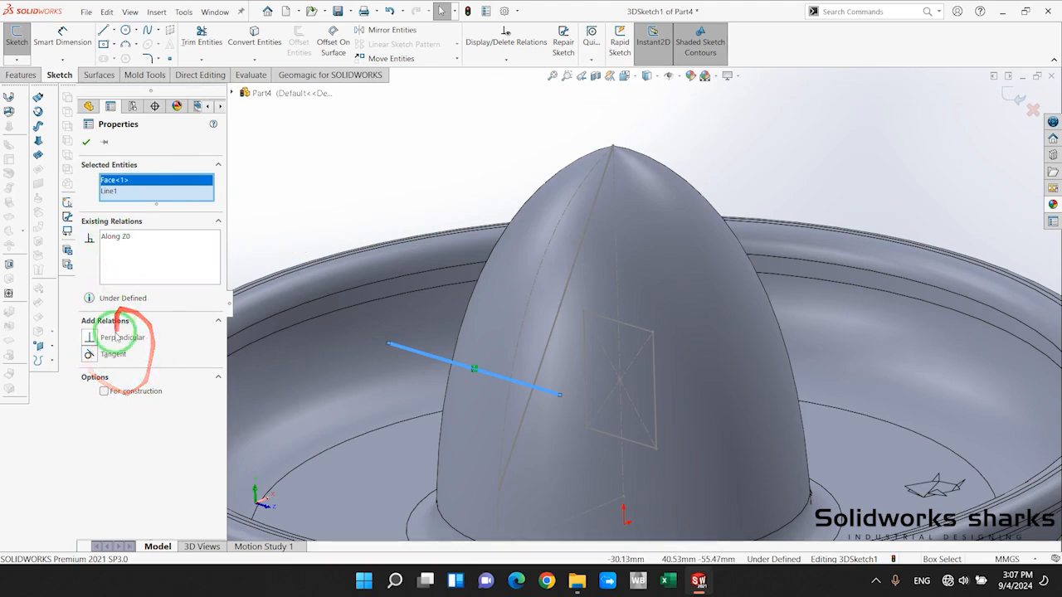
click(92, 357)
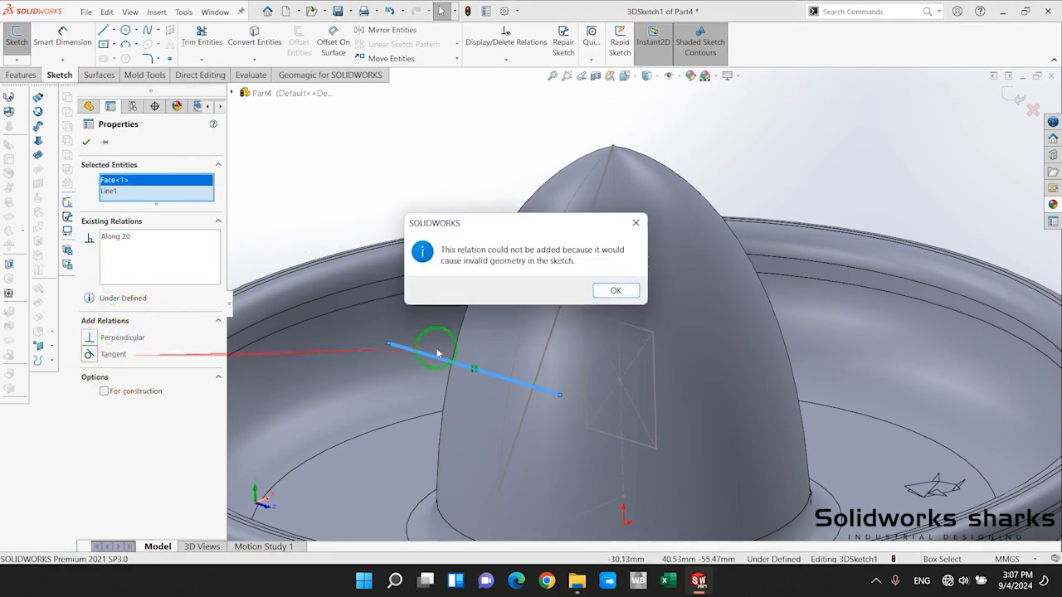
click(618, 290)
click(339, 199)
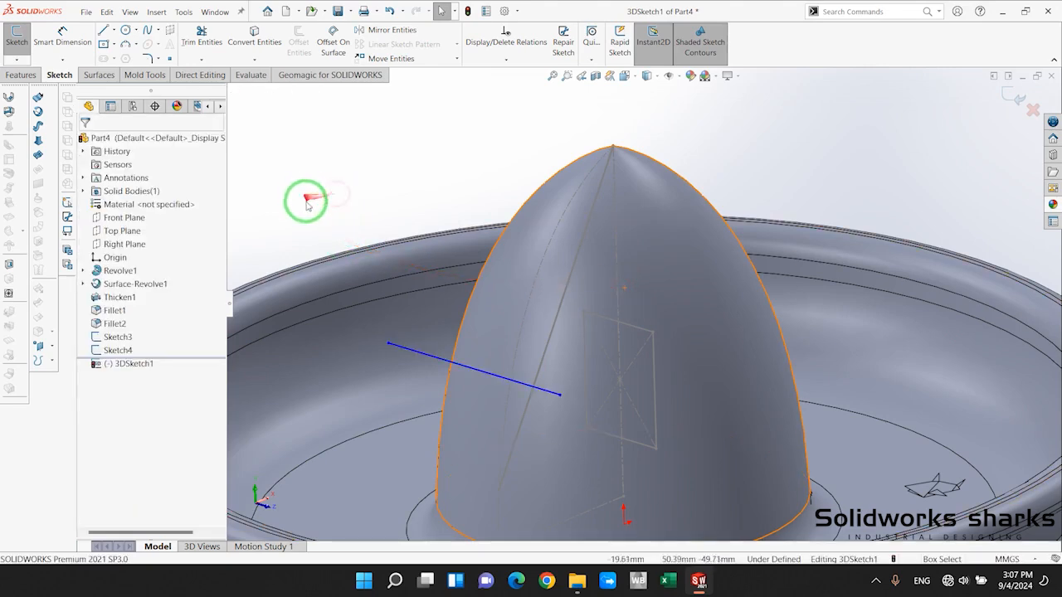
Add a Tangent relation between the cone's curved face and the 3D sketch line
scroll(309, 200, up, 2)
click(539, 185)
click(637, 225)
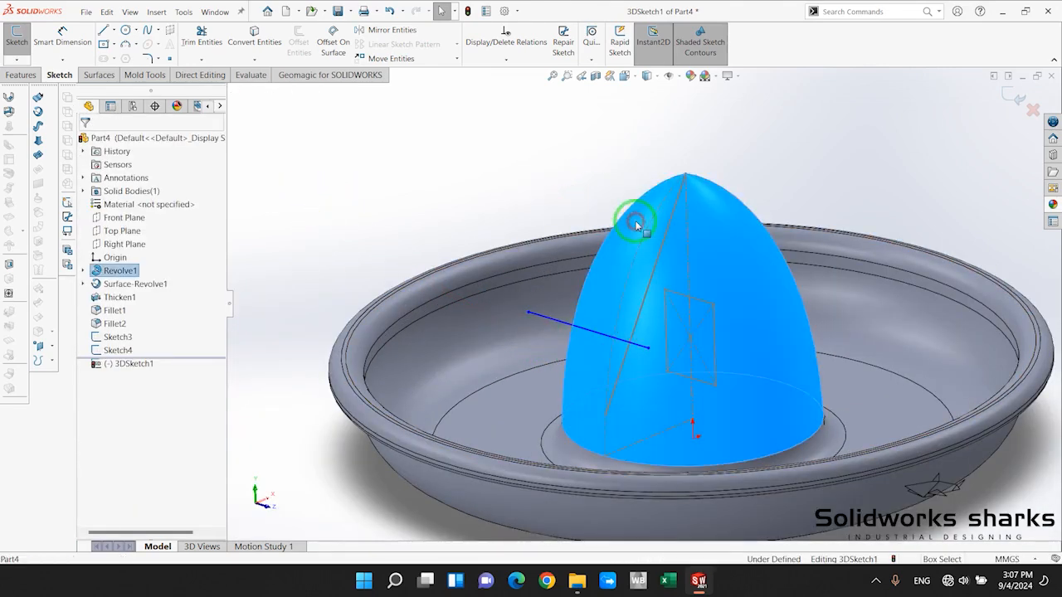
ctrl+click(560, 323)
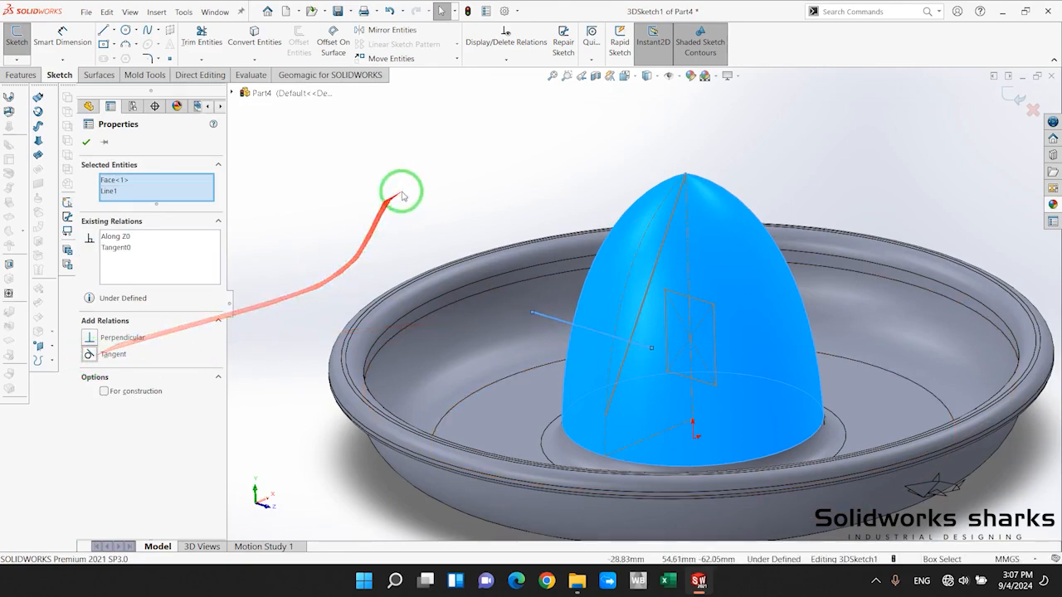
scroll(683, 351, down, 4)
middle_drag(628, 294, 609, 340)
scroll(628, 355, up, 4)
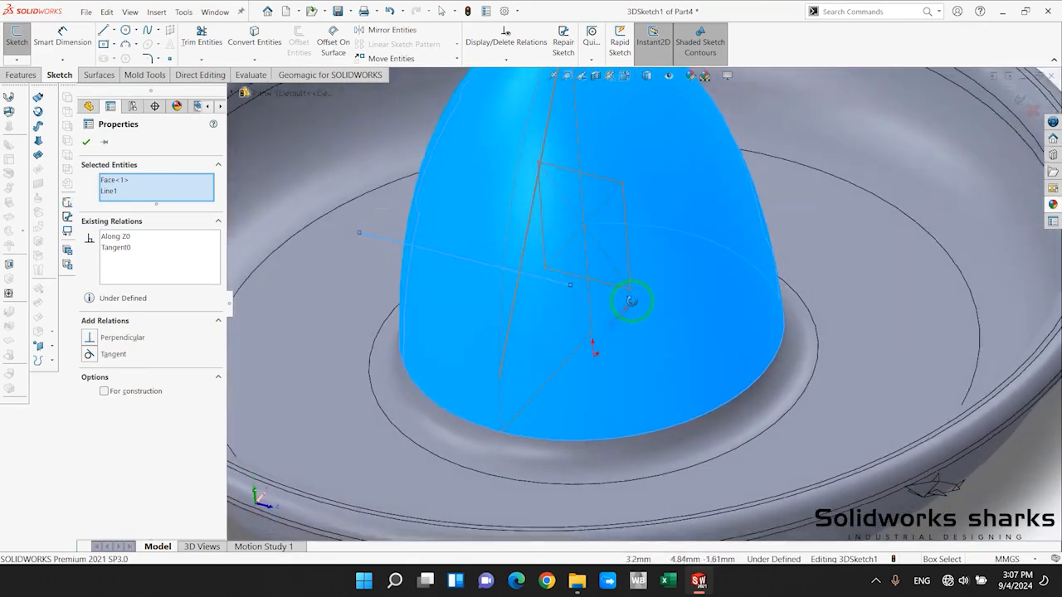
key(Escape)
Try to align the line's inner endpoint with the rectangle's far upper corner using an Along X relation
scroll(462, 214, down, 5)
scroll(463, 214, up, 4)
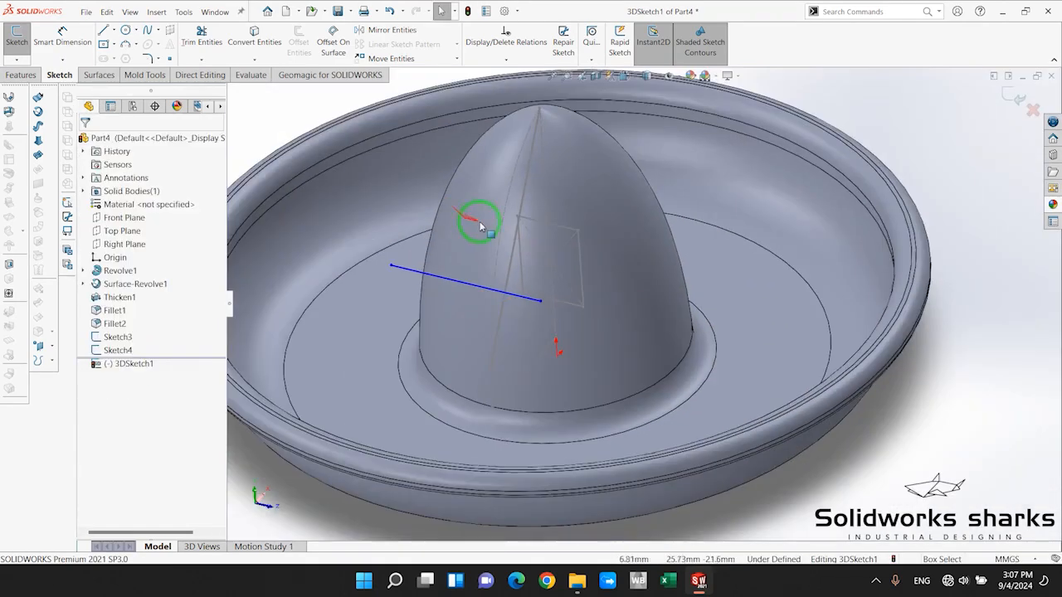
scroll(481, 218, down, 6)
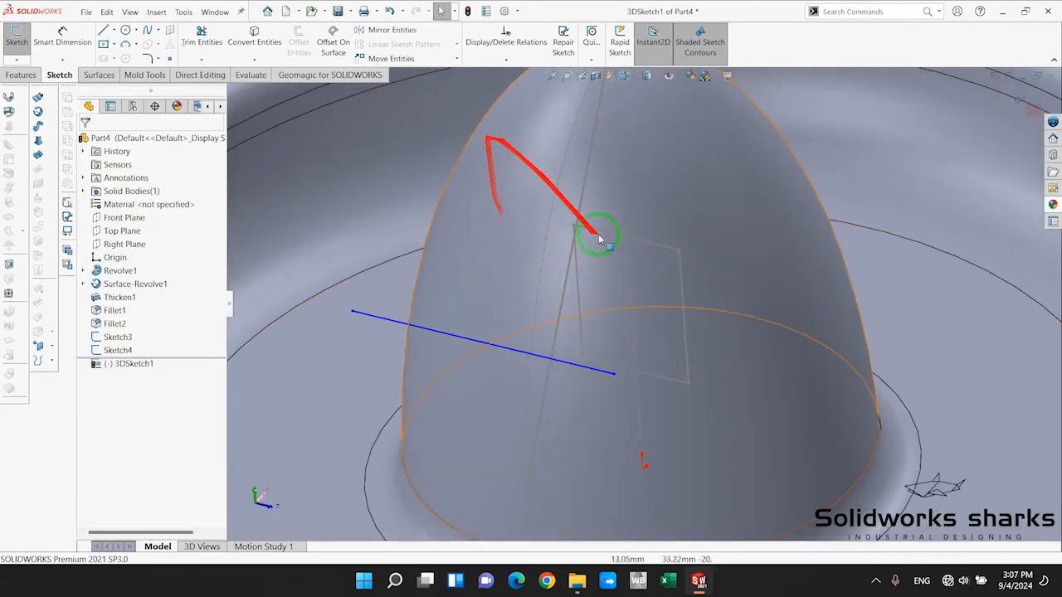
scroll(628, 358, down, 1)
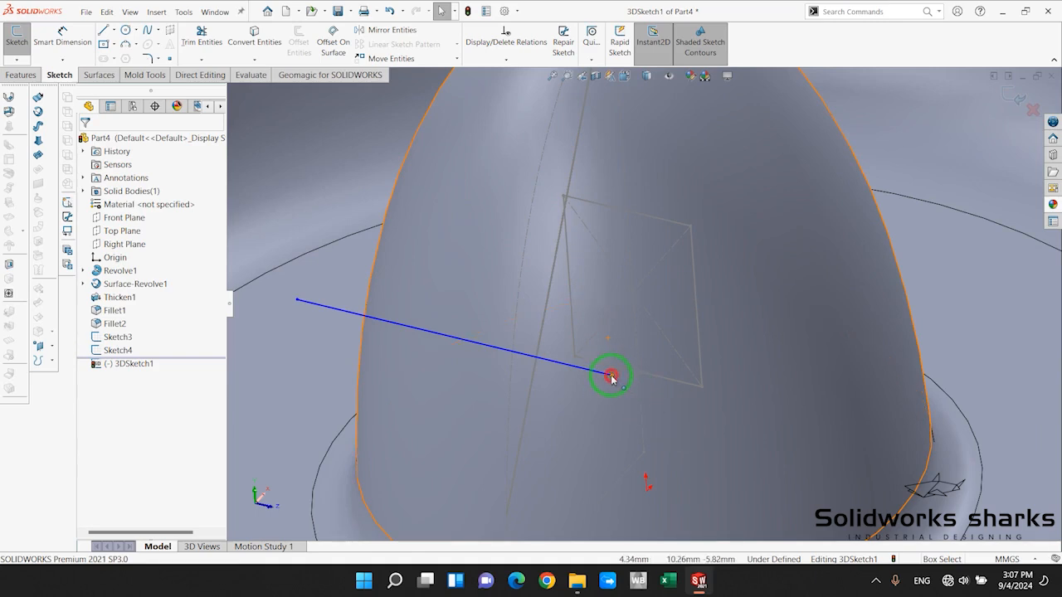
click(611, 377)
click(692, 225)
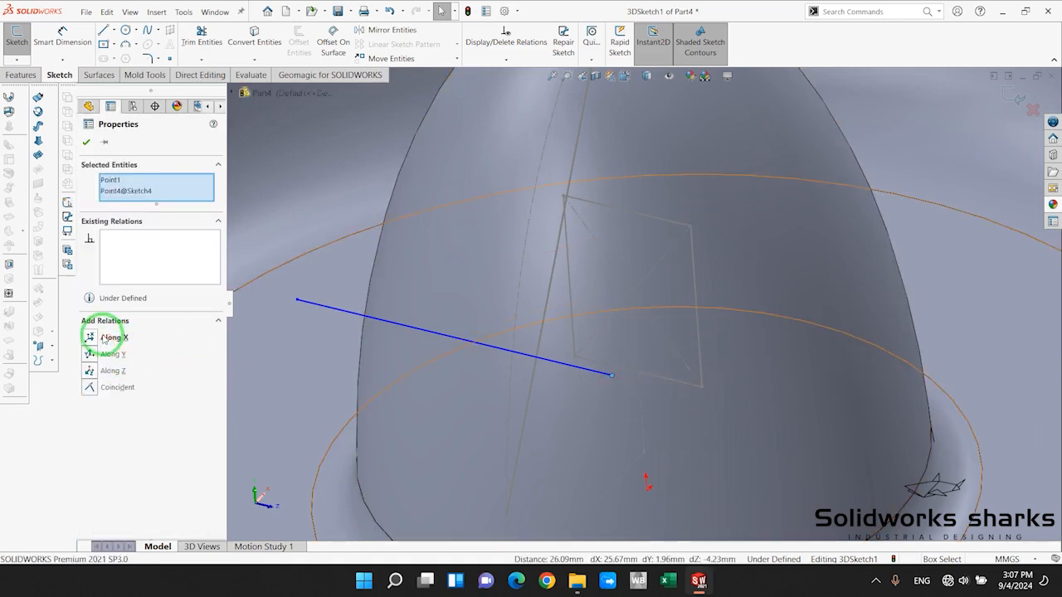
click(97, 337)
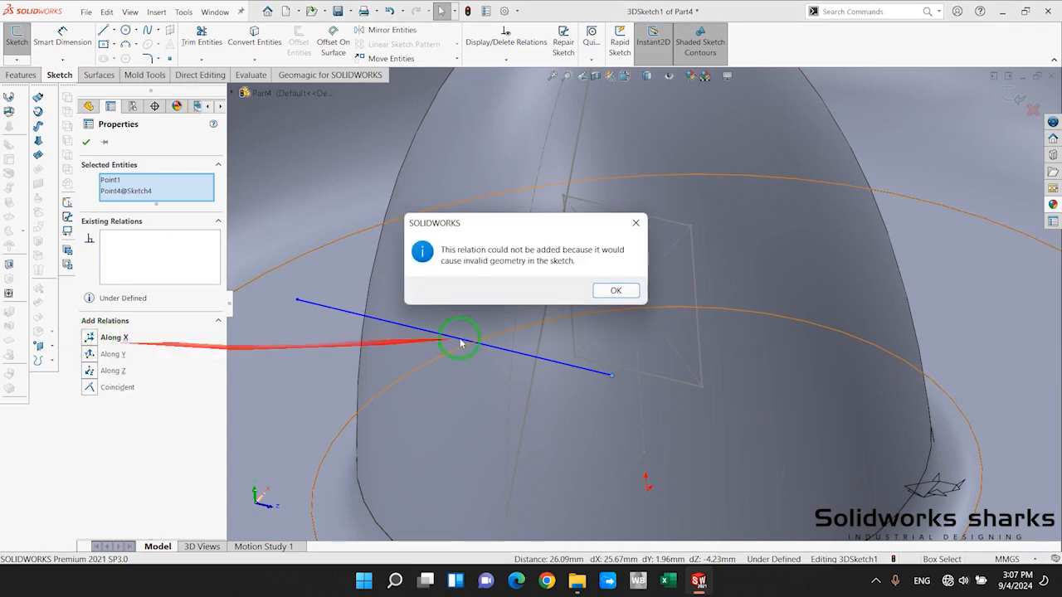
click(615, 291)
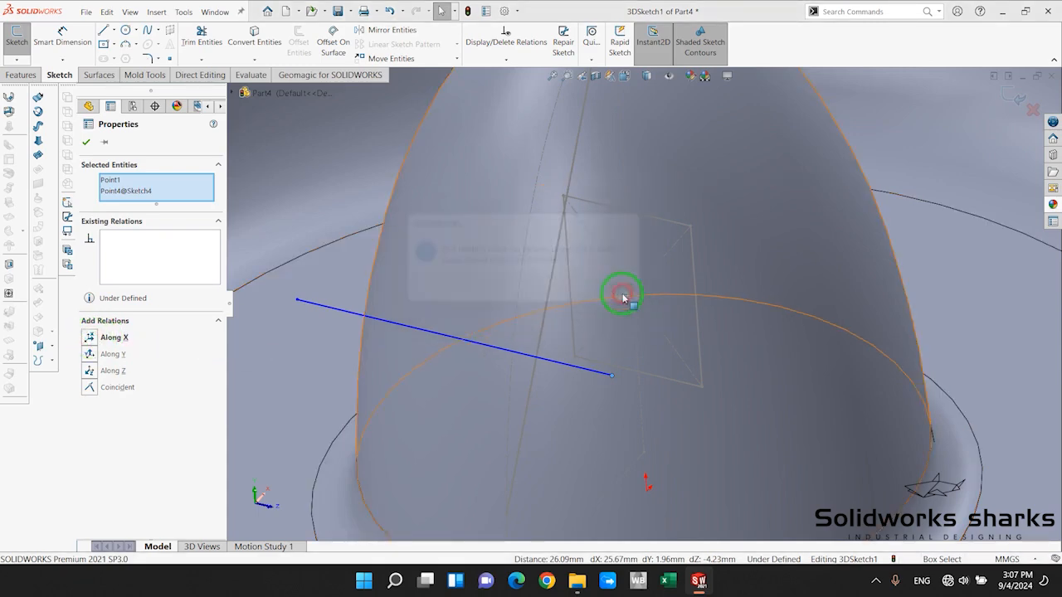
scroll(593, 386, up, 5)
click(403, 464)
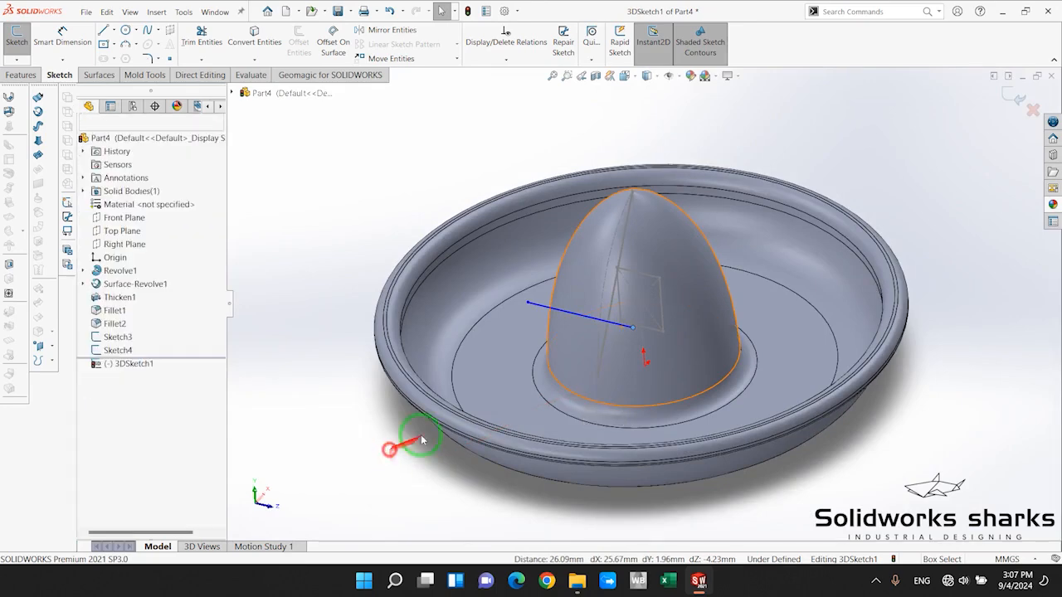
Add an Along X relation between the line's outer endpoint and the rectangle's upper corner nearest the slanted line
scroll(640, 323, down, 5)
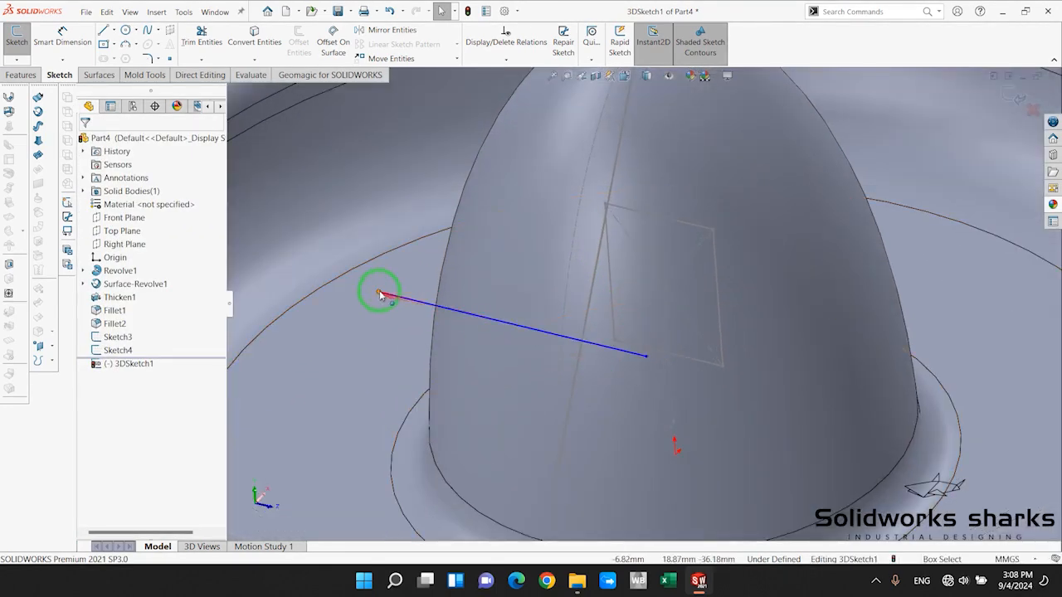
click(379, 295)
ctrl+click(603, 204)
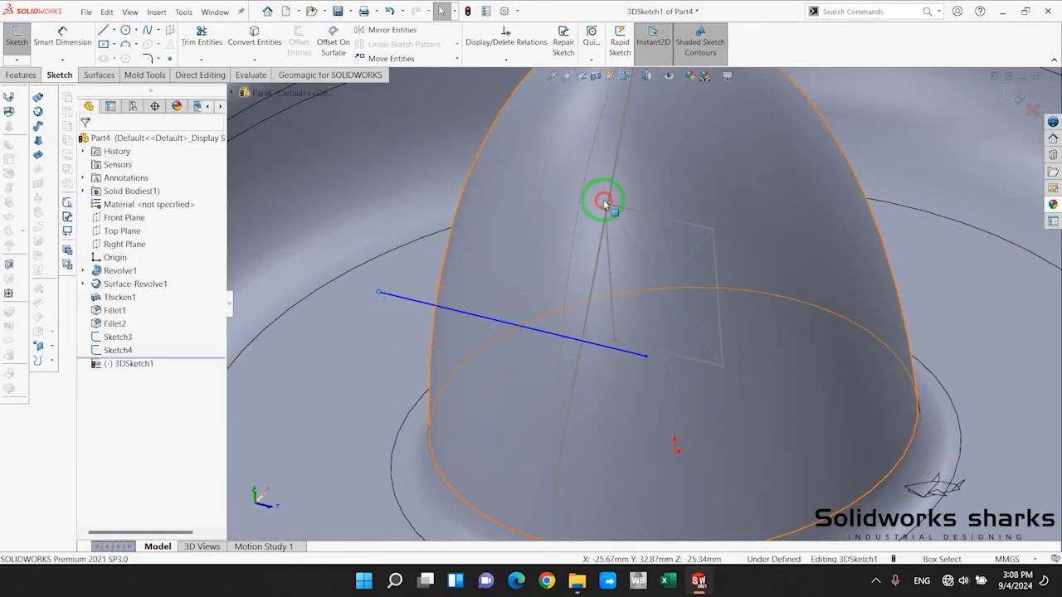
scroll(336, 330, up, 5)
click(340, 230)
scroll(634, 282, down, 5)
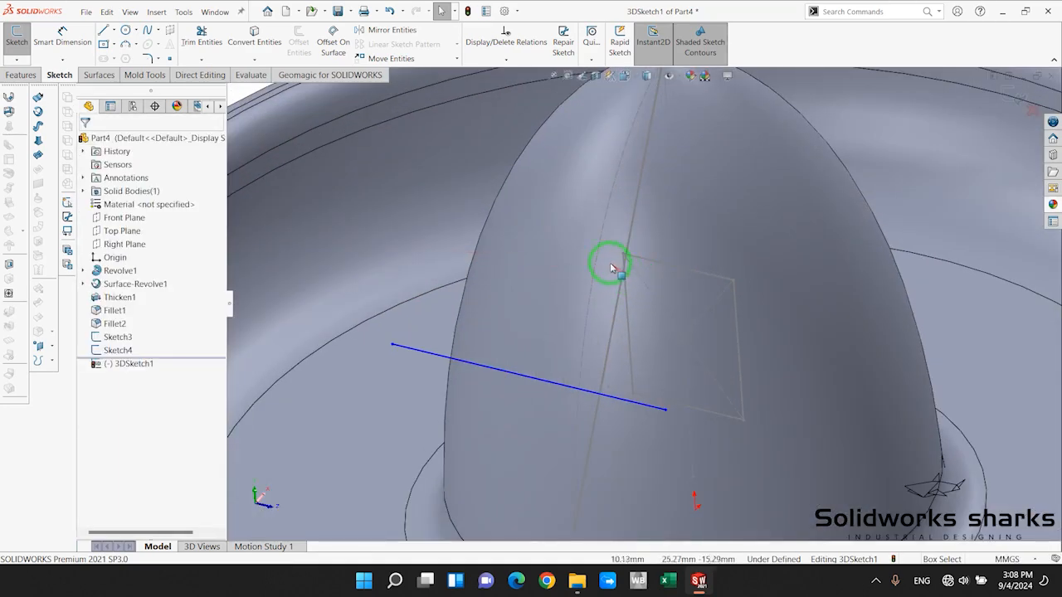
click(621, 254)
ctrl+click(393, 344)
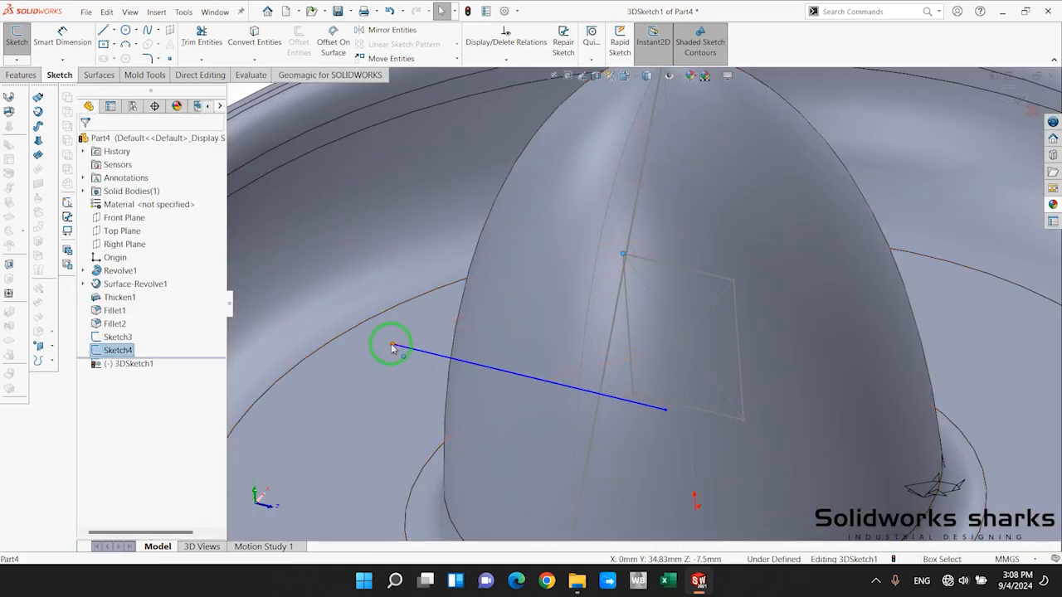
click(90, 337)
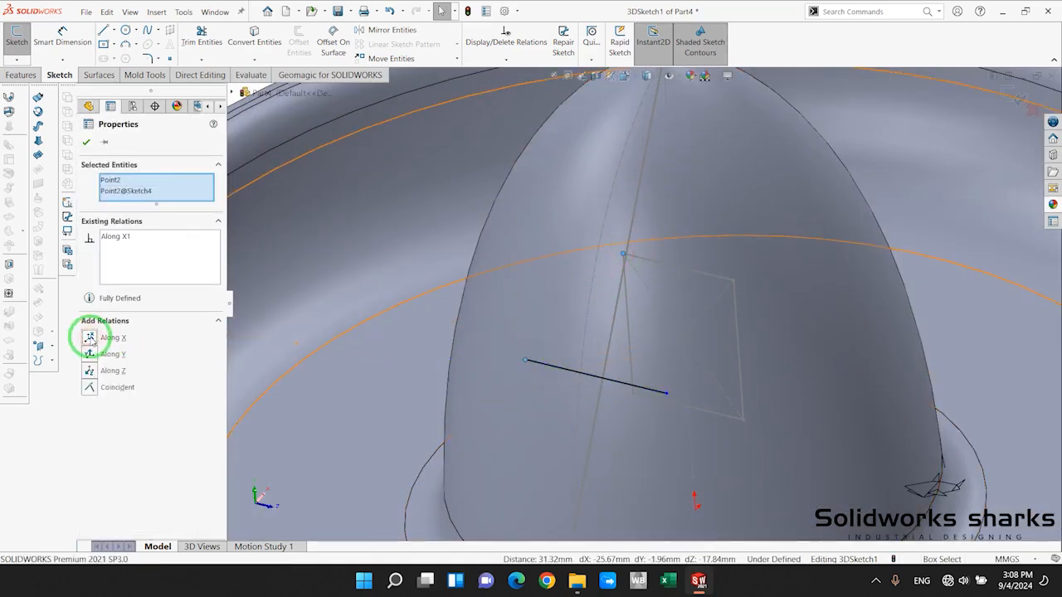
scroll(549, 371, up, 5)
click(412, 488)
Add an Along X relation between the line's other endpoint and the rectangle's opposite upper corner
scroll(809, 243, down, 4)
middle_drag(792, 258, 811, 237)
scroll(780, 264, up, 1)
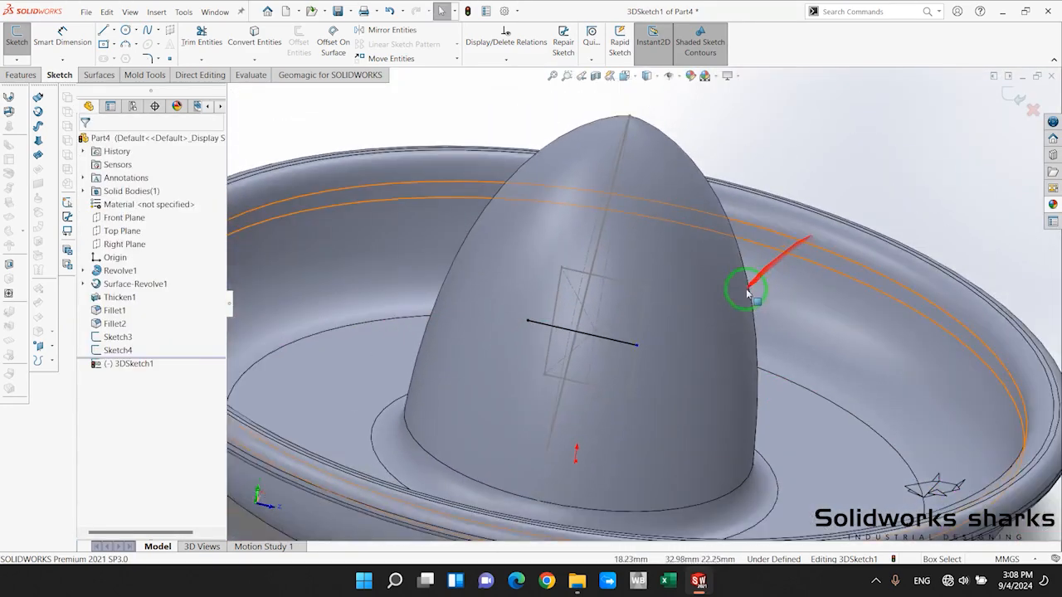
click(636, 345)
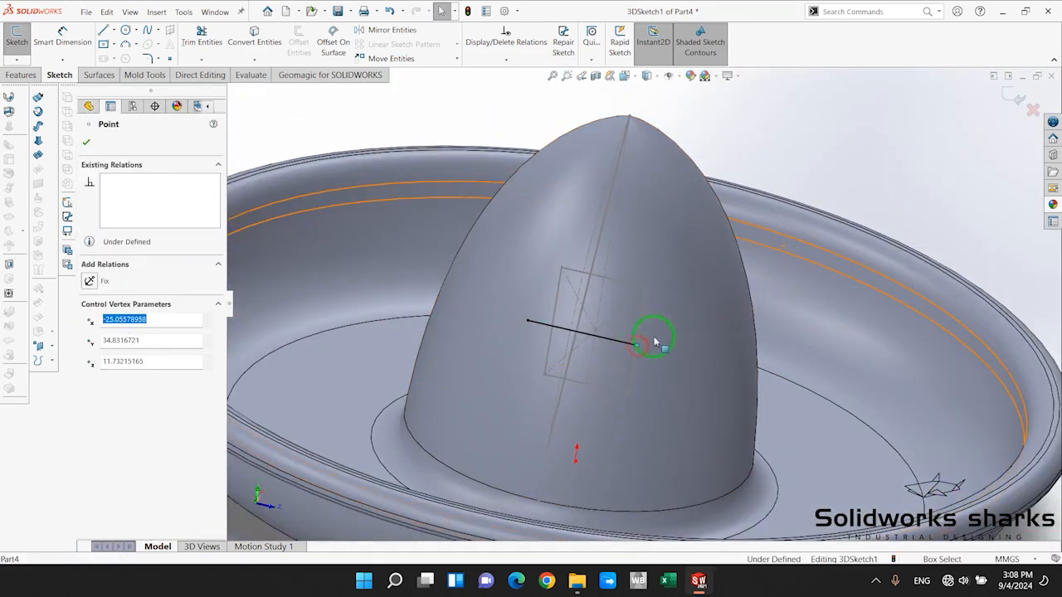
ctrl+click(646, 288)
click(90, 337)
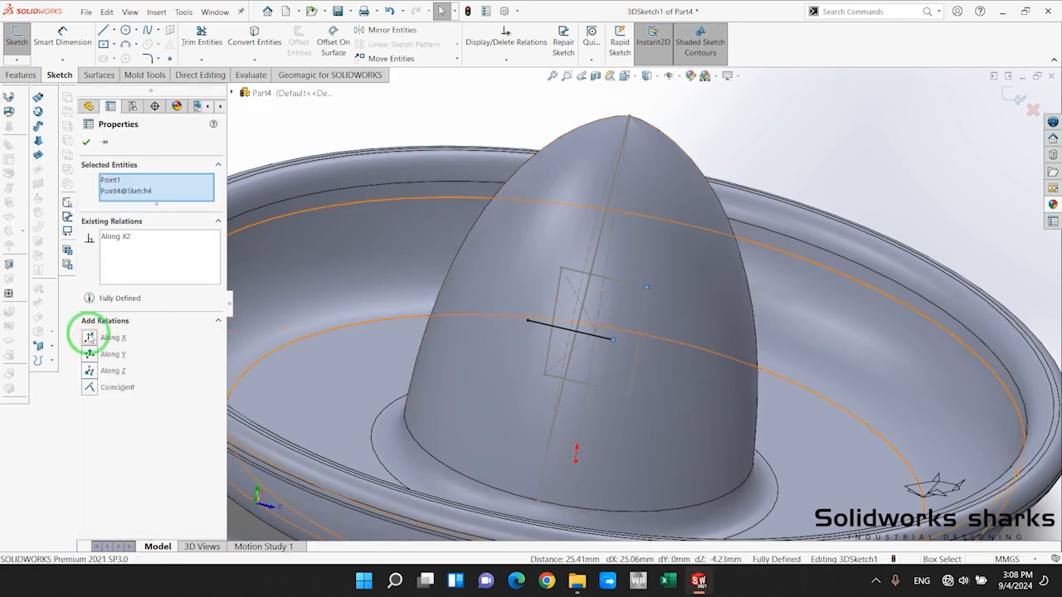
key(f)
key(Escape)
Examine how the constrained 3D sketch line lies against the cone's surface relative to the rectangle and slanted line
middle_drag(677, 379, 613, 331)
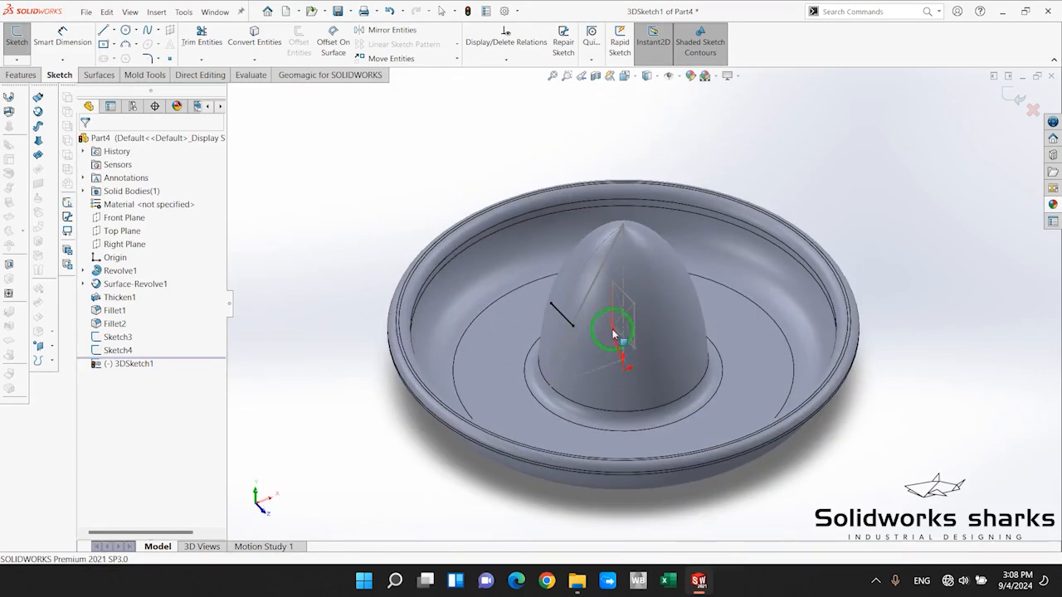
scroll(610, 328, down, 5)
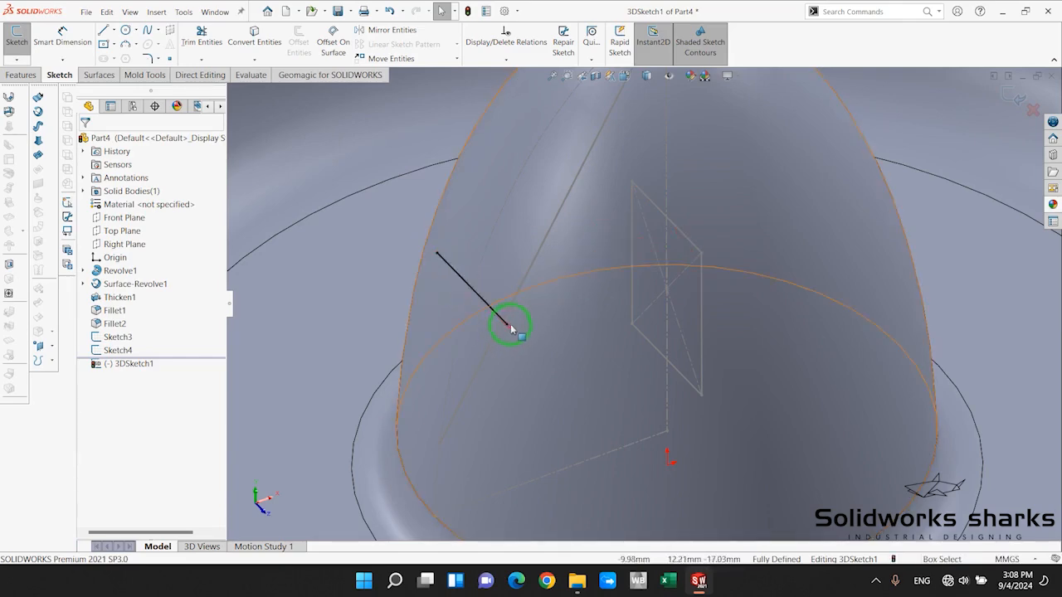
scroll(469, 265, up, 4)
scroll(543, 292, down, 3)
middle_drag(585, 259, 591, 286)
scroll(591, 286, up, 4)
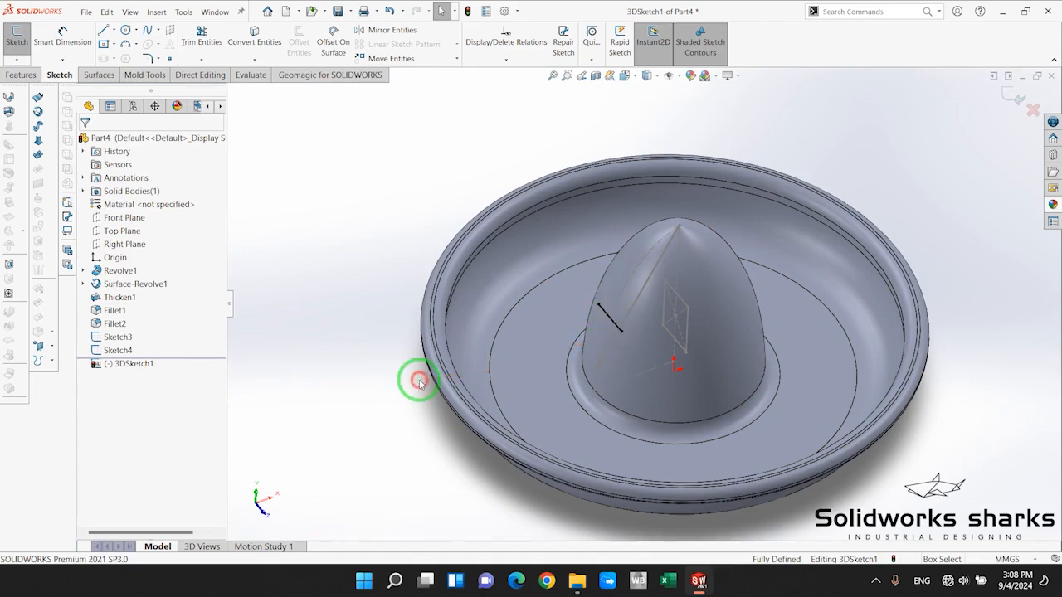
scroll(664, 365, down, 4)
scroll(510, 332, up, 1)
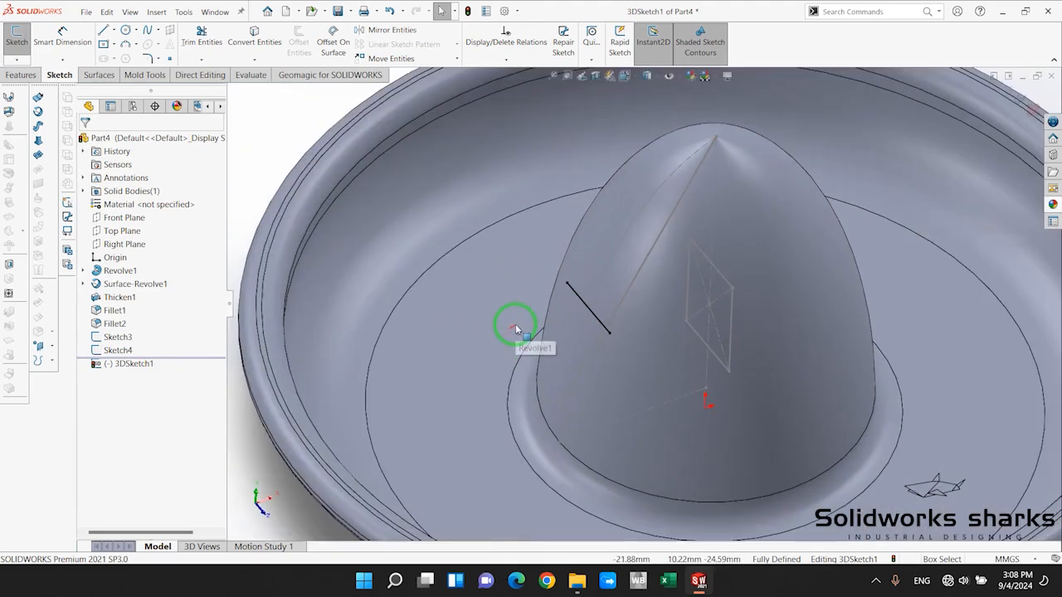
Exit the 3D sketch containing the line tangent to the cone
click(22, 75)
click(544, 60)
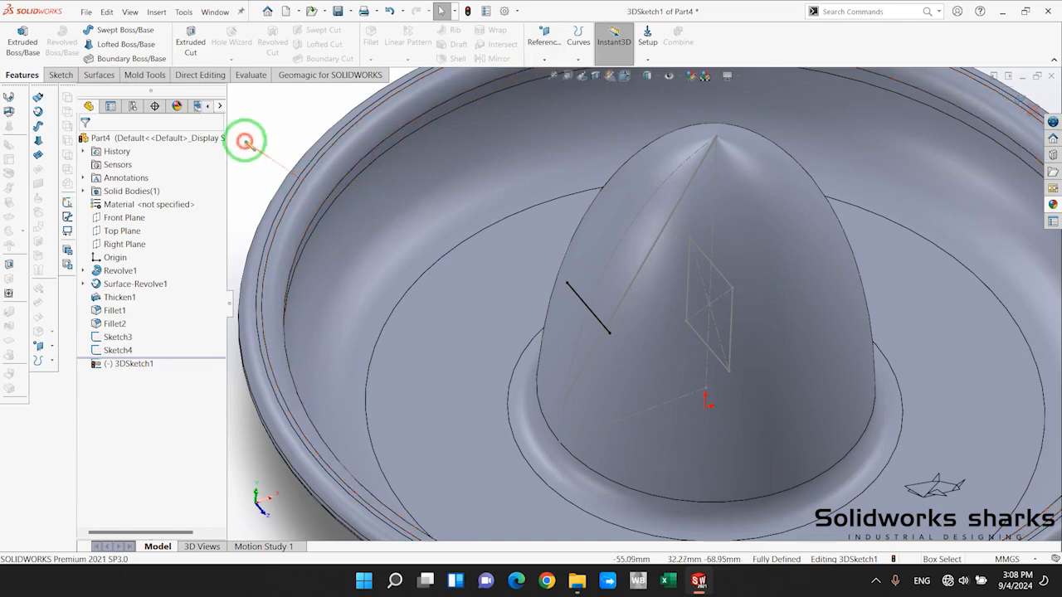
key(f)
click(1014, 96)
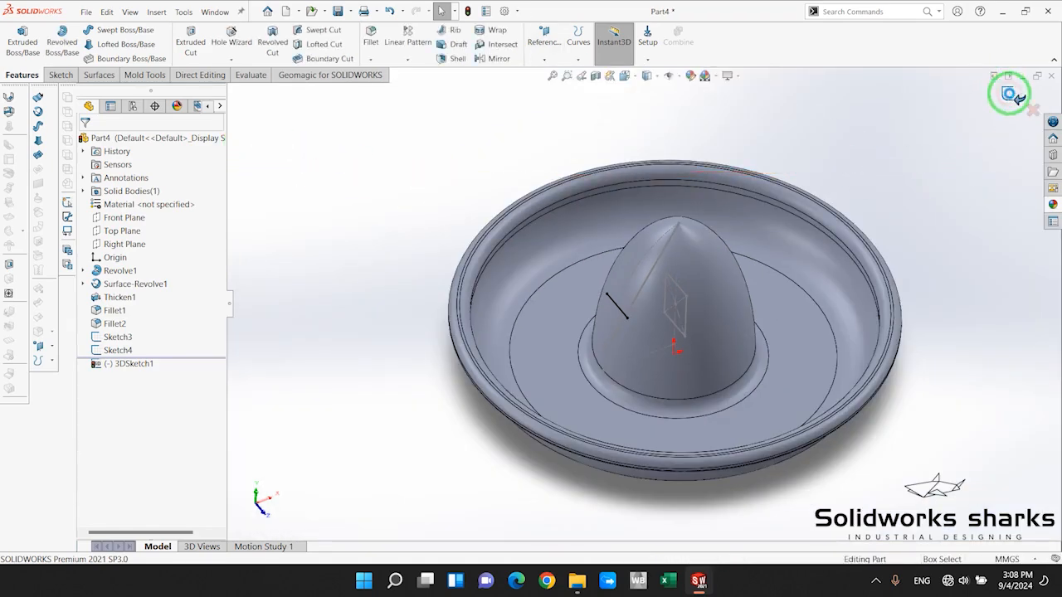
scroll(710, 237, up, 3)
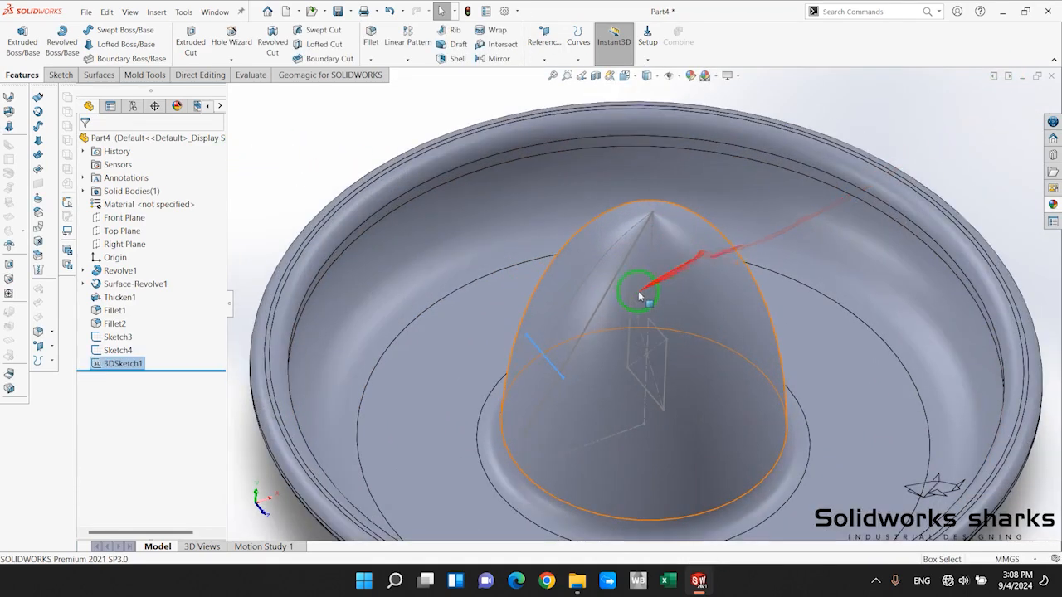
Reopen 3DSketch1 for checking and exit it again
right_click(120, 363)
click(111, 365)
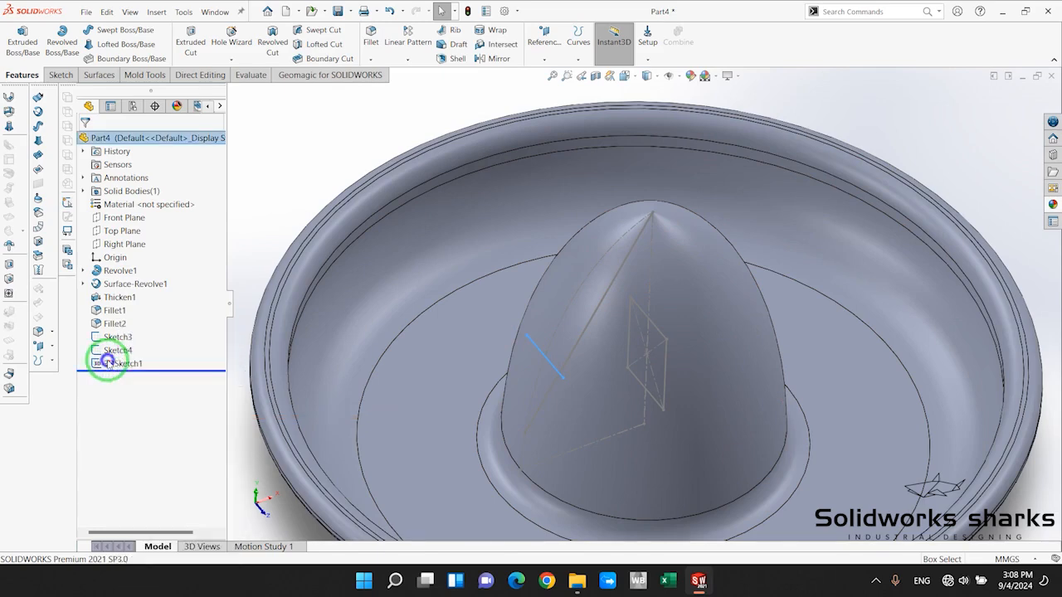
right_click(109, 366)
click(119, 308)
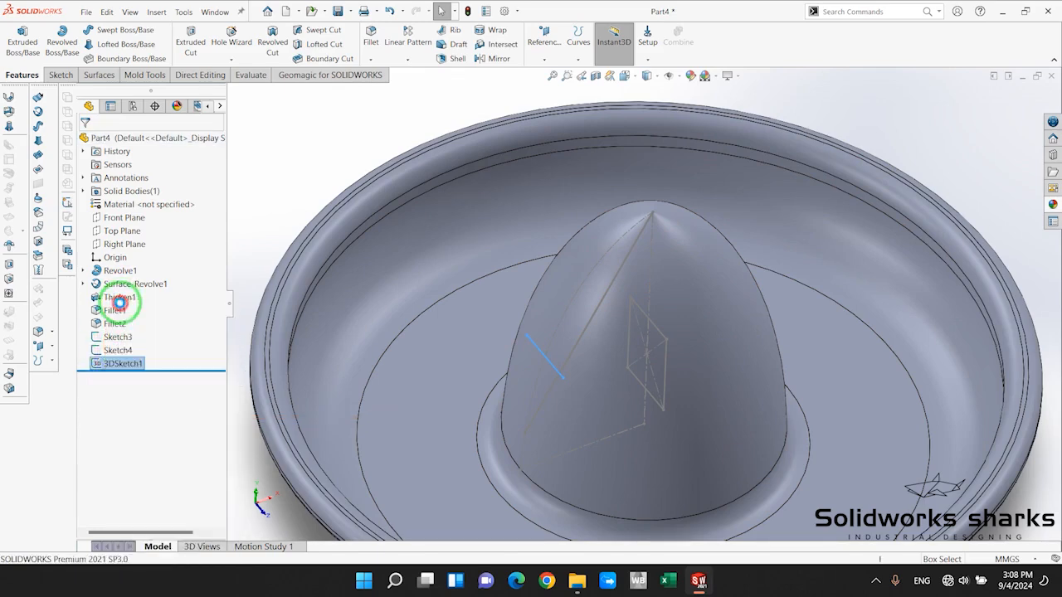
click(1012, 95)
scroll(767, 308, down, 3)
scroll(767, 308, down, 2)
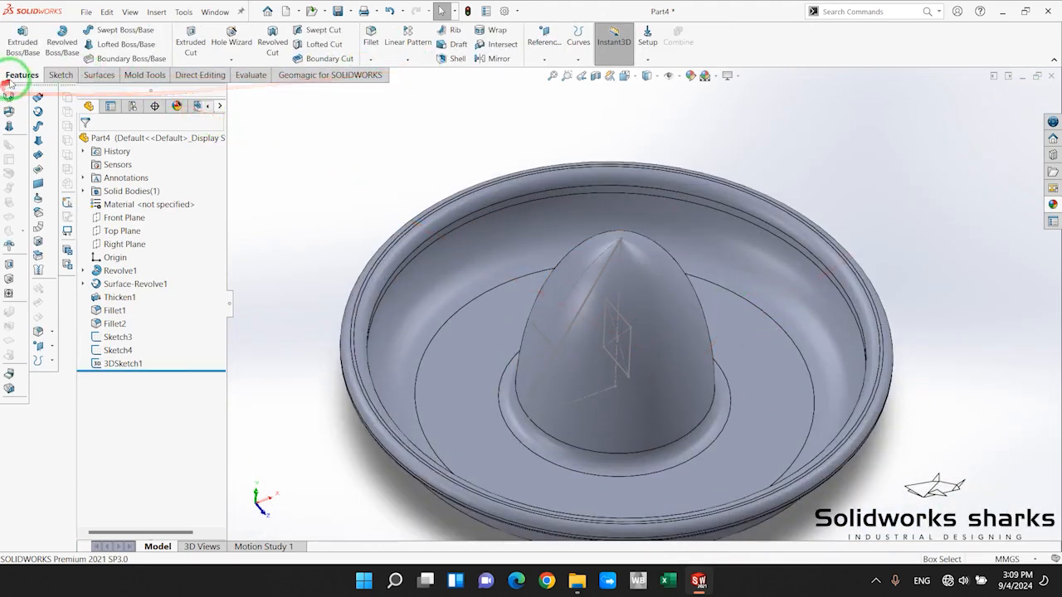
Create a reference plane coincident with the 3D sketch line on the cone and parallel to the Top Plane
click(544, 43)
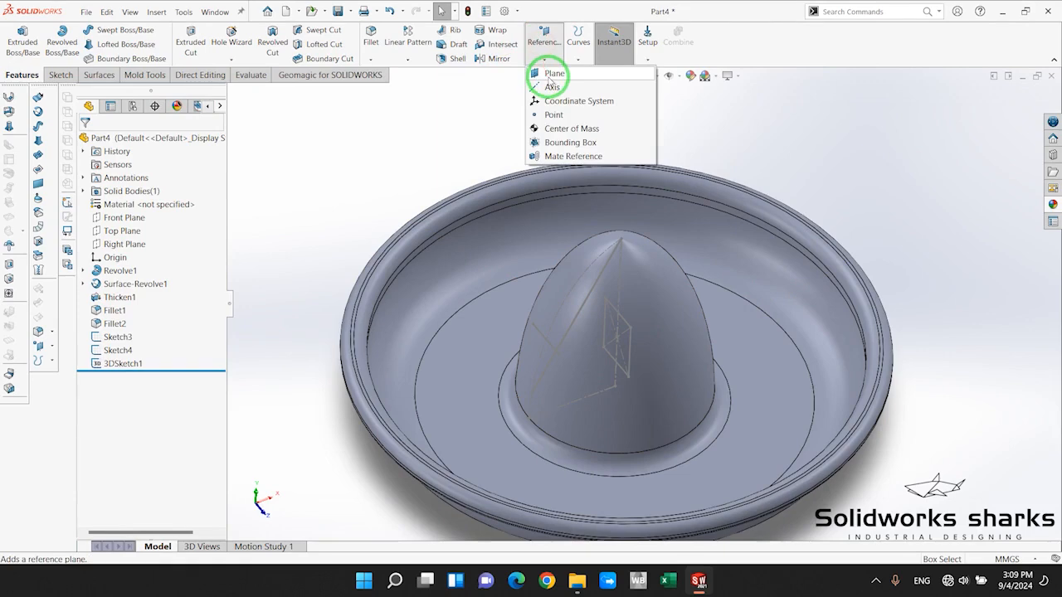
click(550, 75)
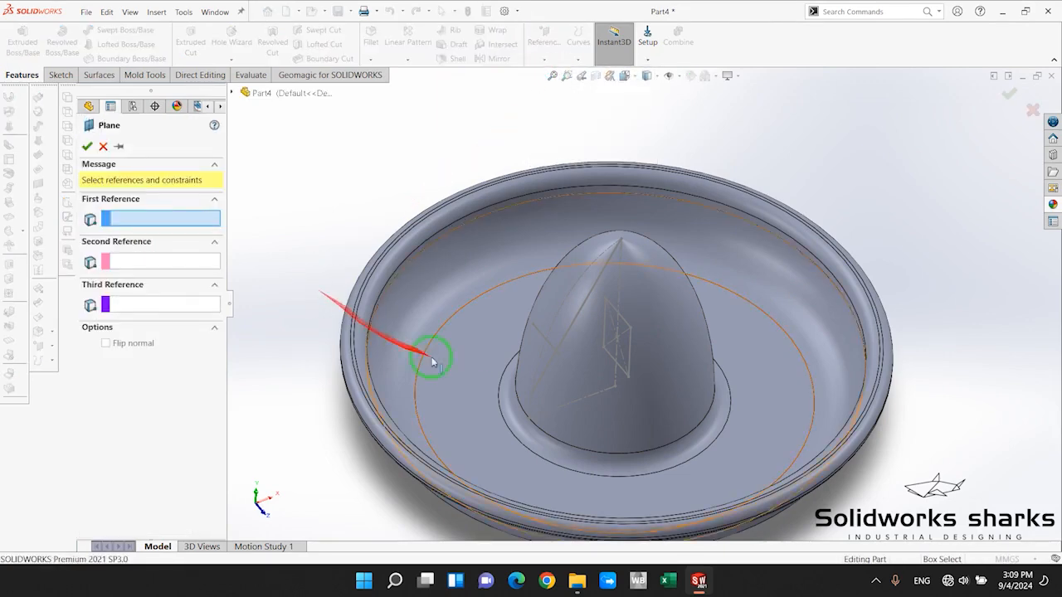
click(537, 332)
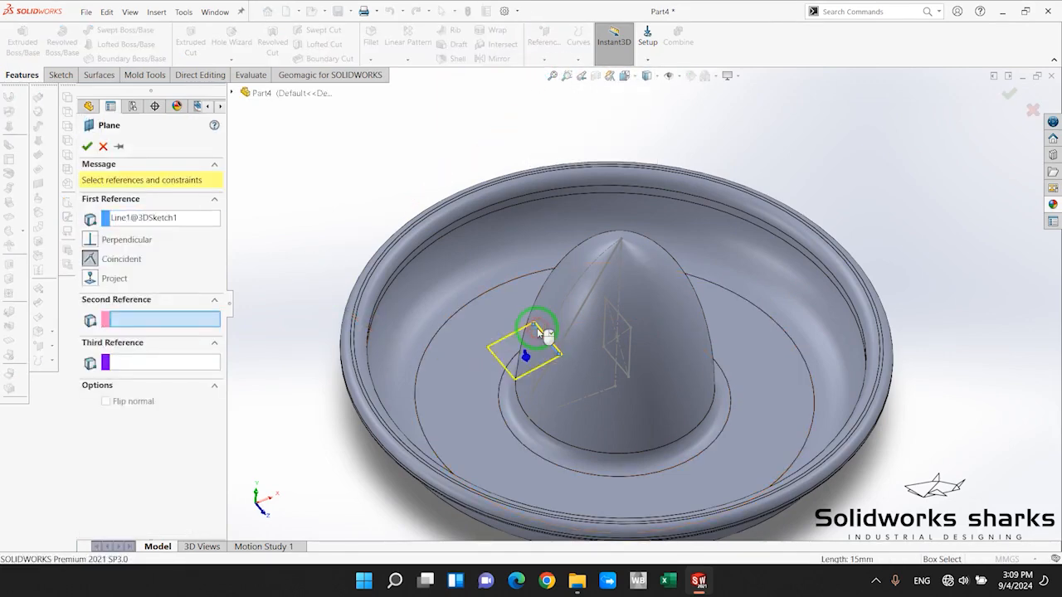
mouse_move(611, 398)
middle_down()
mouse_move(561, 386)
mouse_move(540, 329)
mouse_move(524, 194)
mouse_move(507, 248)
mouse_move(522, 290)
mouse_move(563, 327)
mouse_move(548, 302)
mouse_move(541, 321)
middle_up()
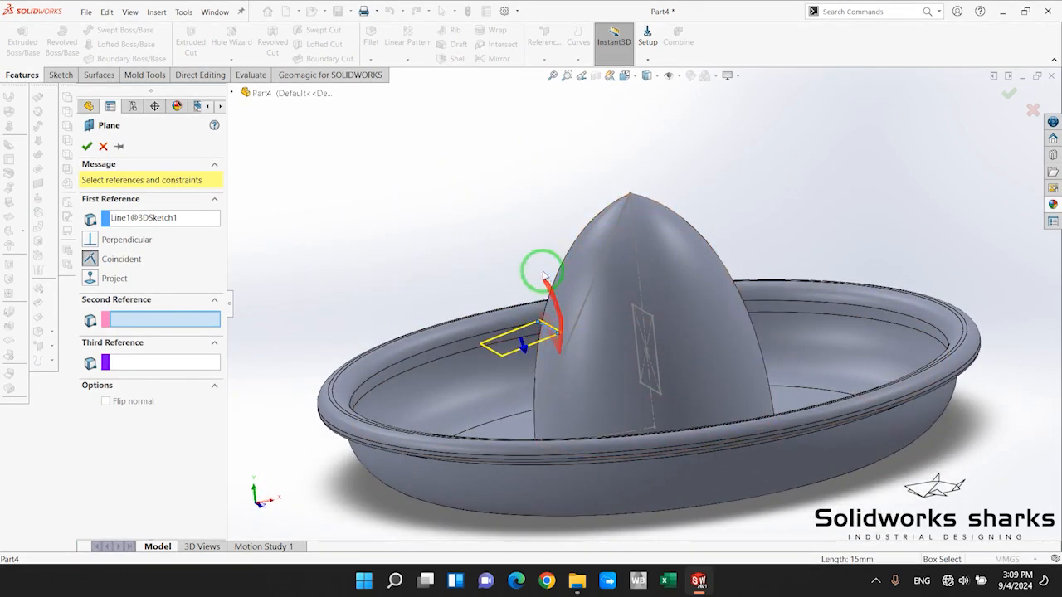
middle_drag(543, 268, 541, 312)
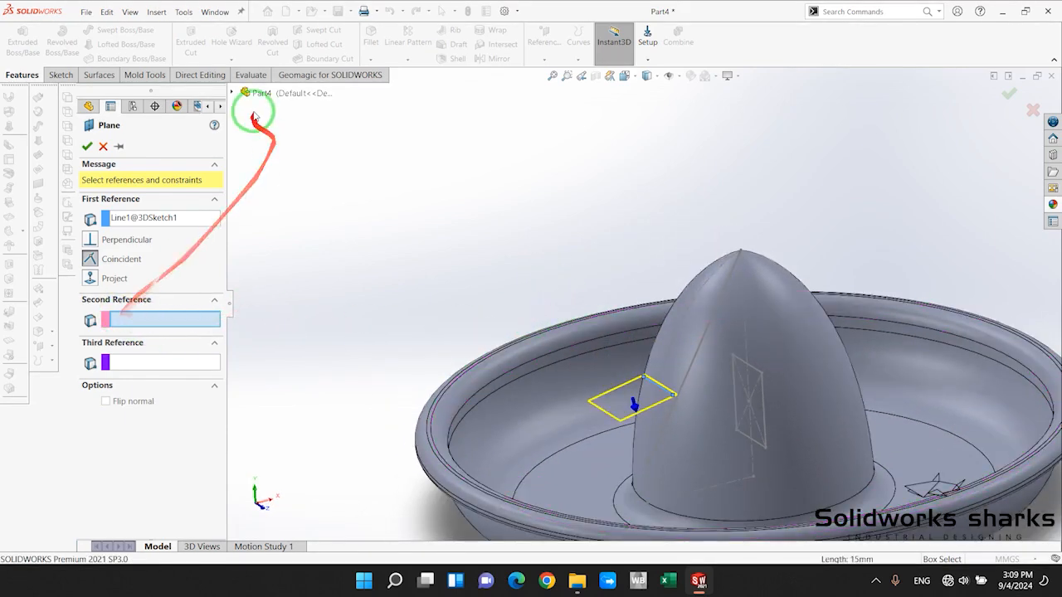
click(233, 93)
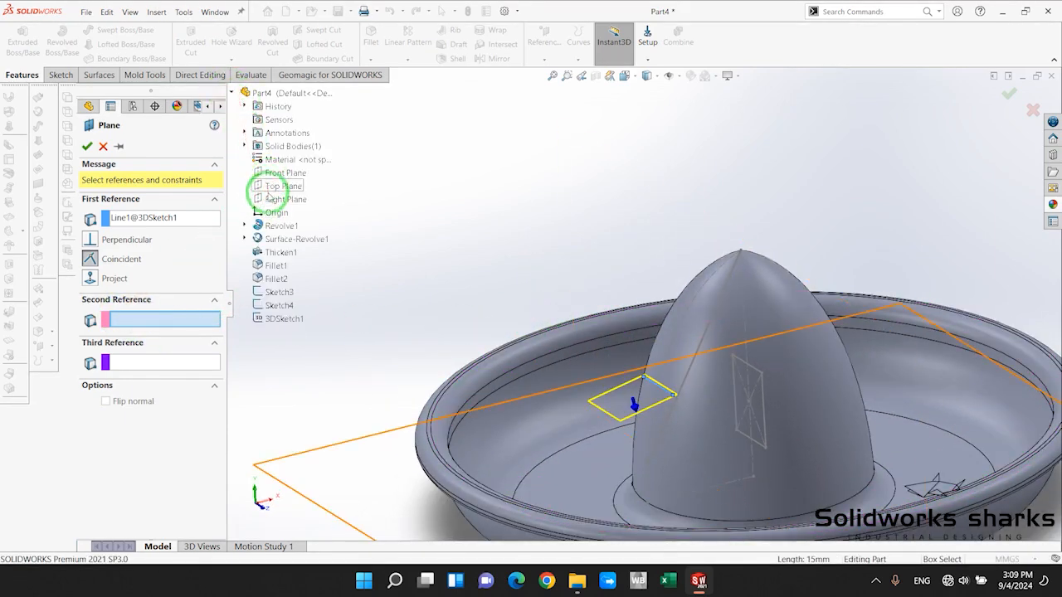
click(272, 186)
middle_drag(581, 348, 656, 279)
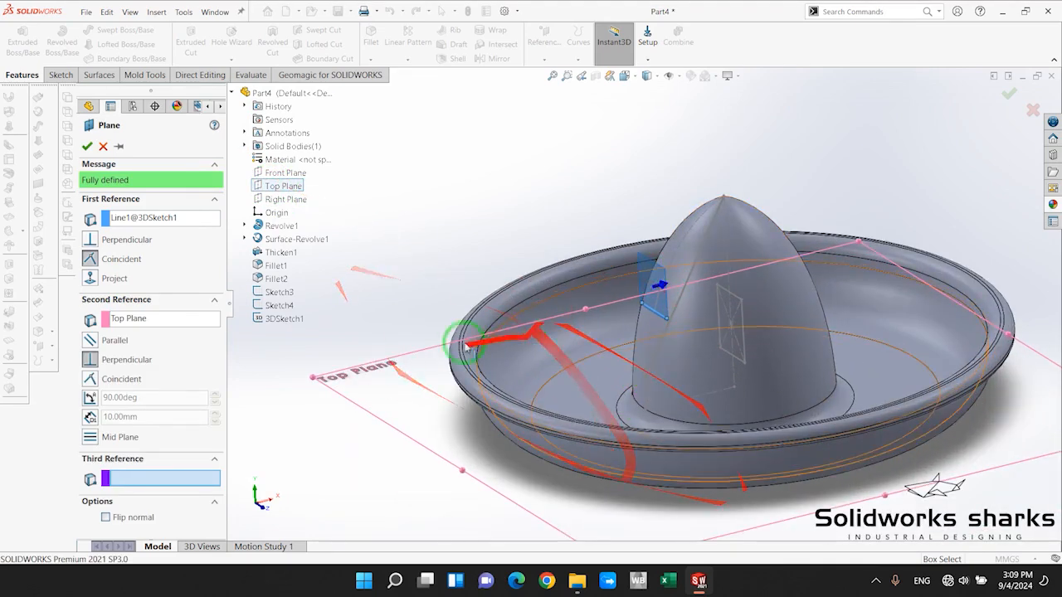
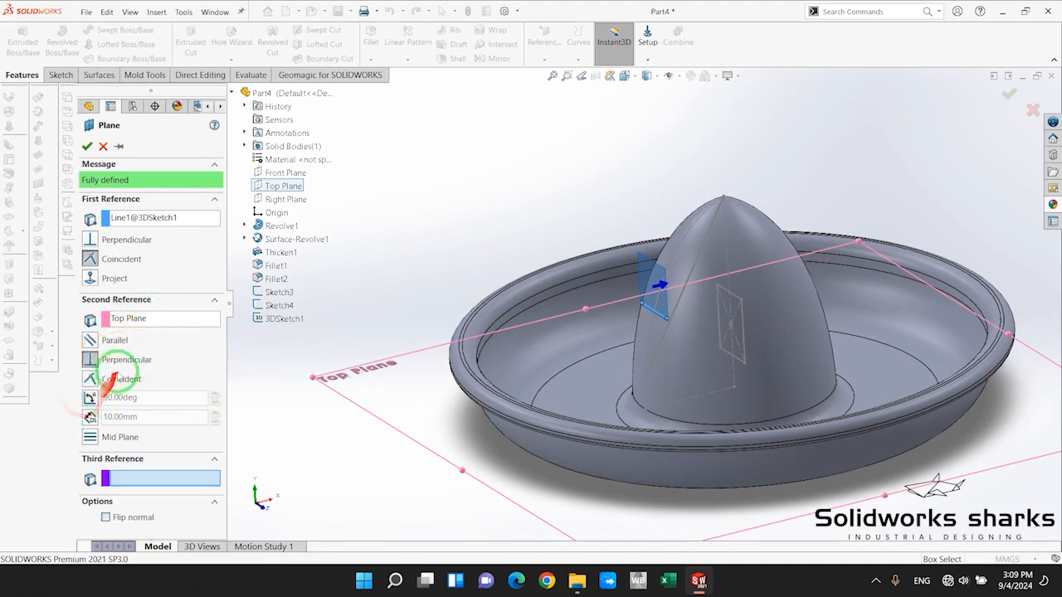
click(91, 340)
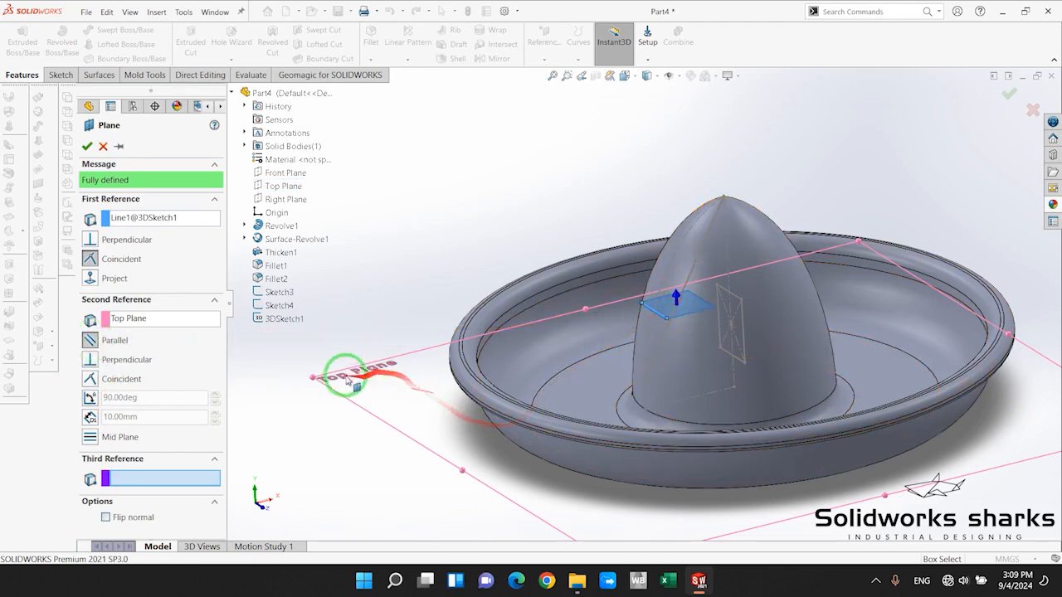
click(87, 146)
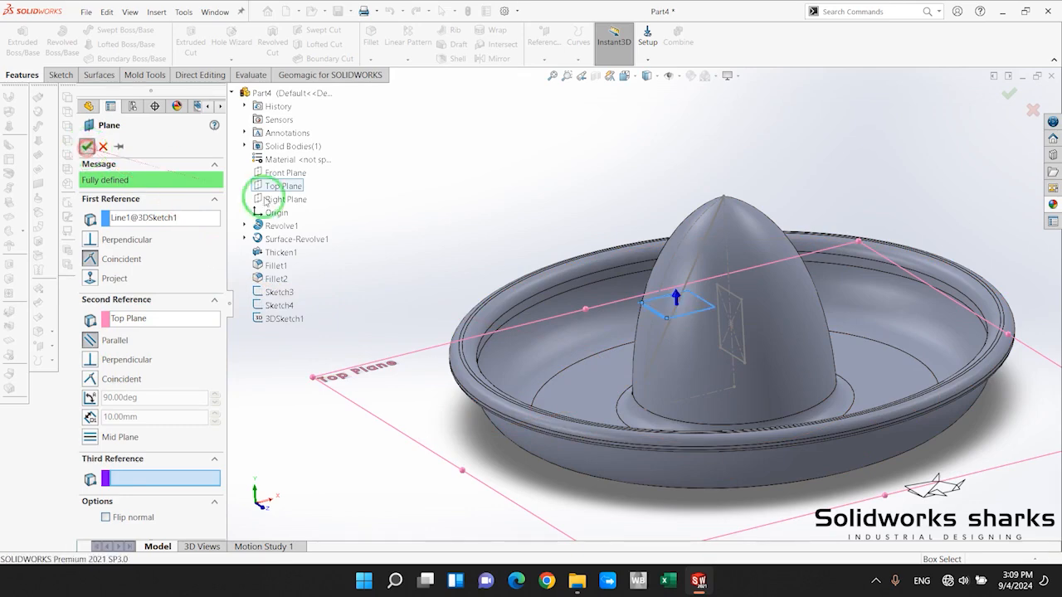
middle_drag(663, 279, 782, 338)
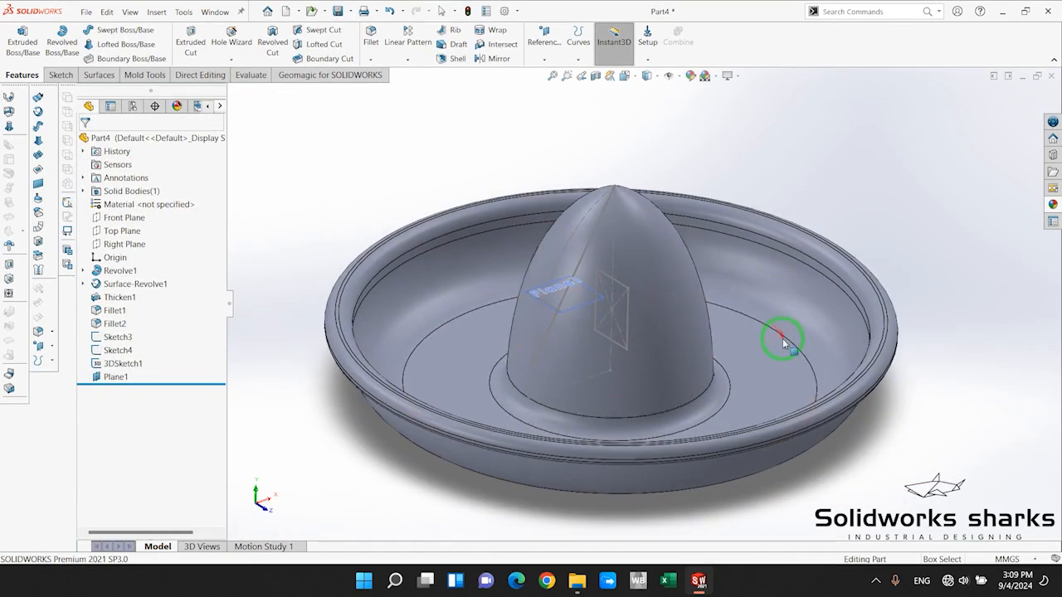
Start a new sketch on the plane passing through the 3D sketch line
click(106, 378)
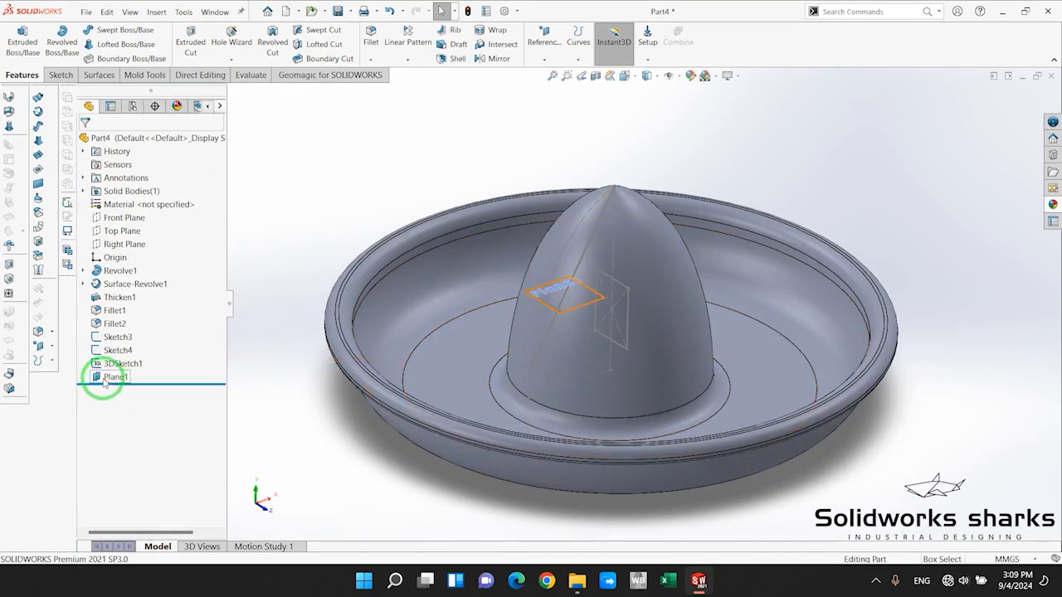
click(104, 380)
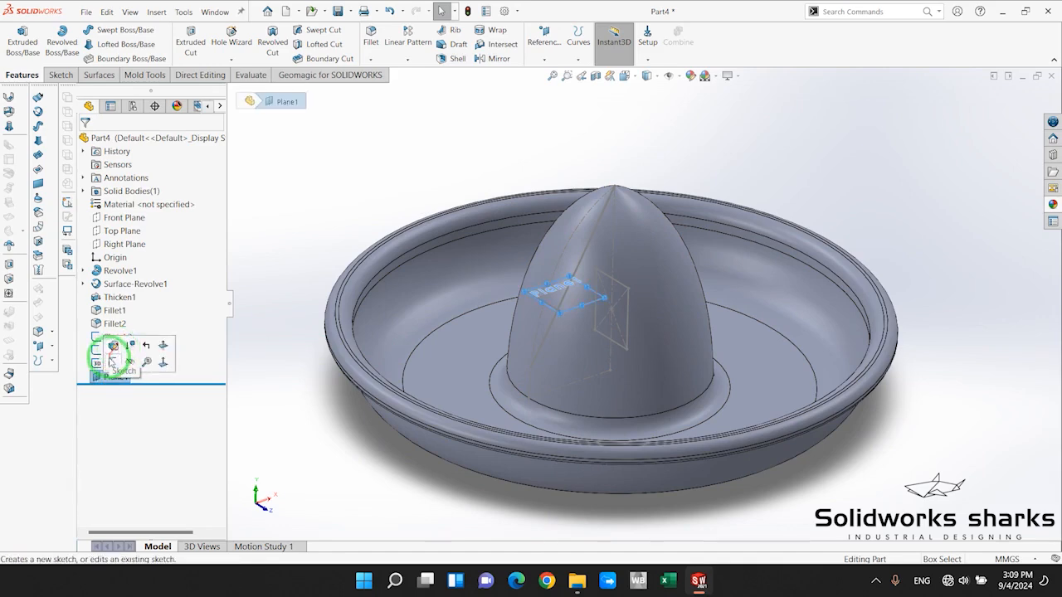
click(110, 362)
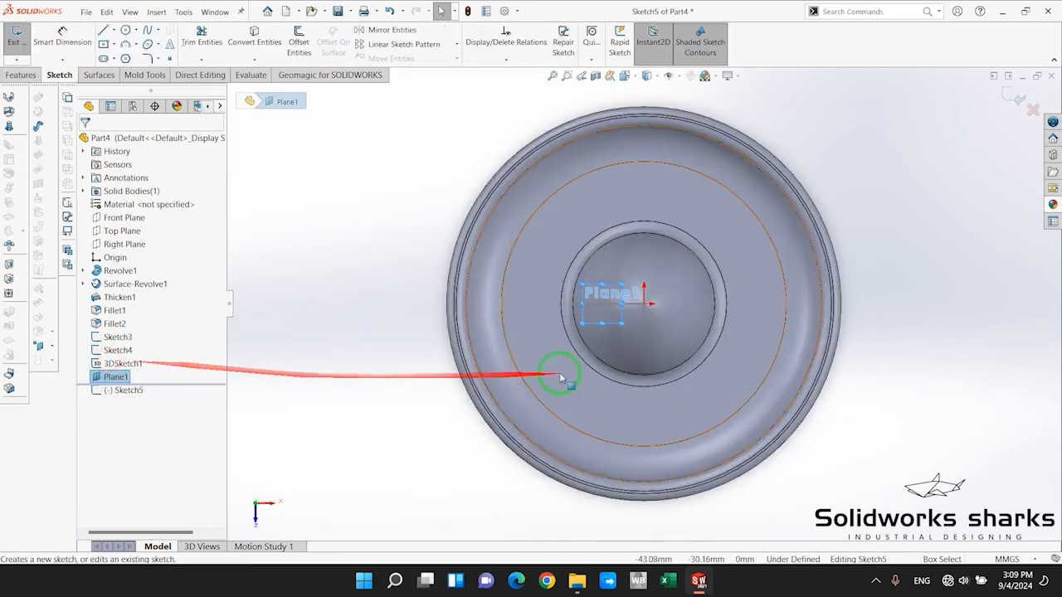
scroll(611, 307, down, 3)
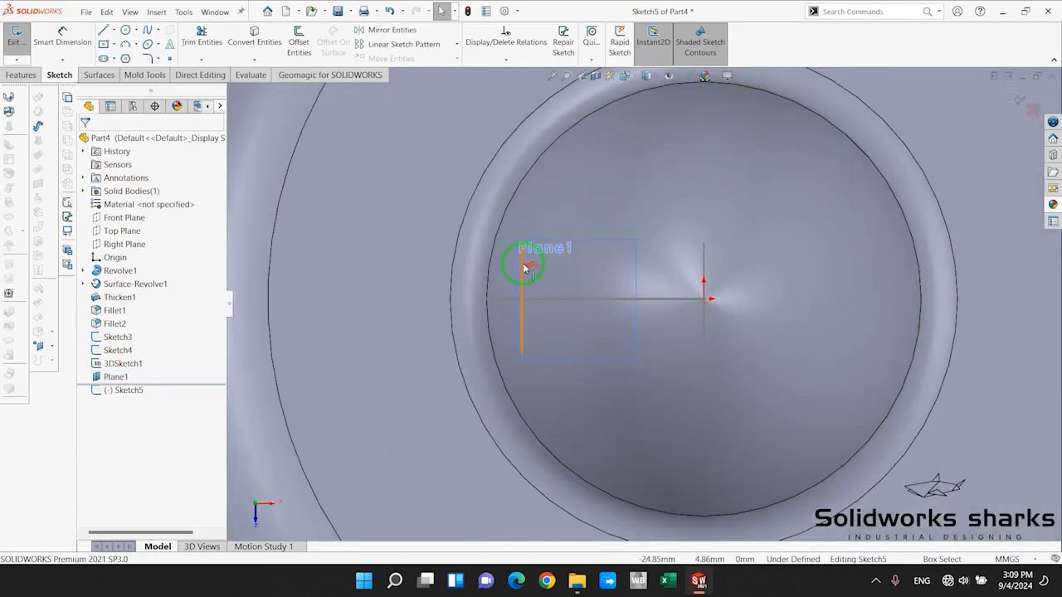
scroll(478, 307, up, 4)
scroll(734, 308, down, 2)
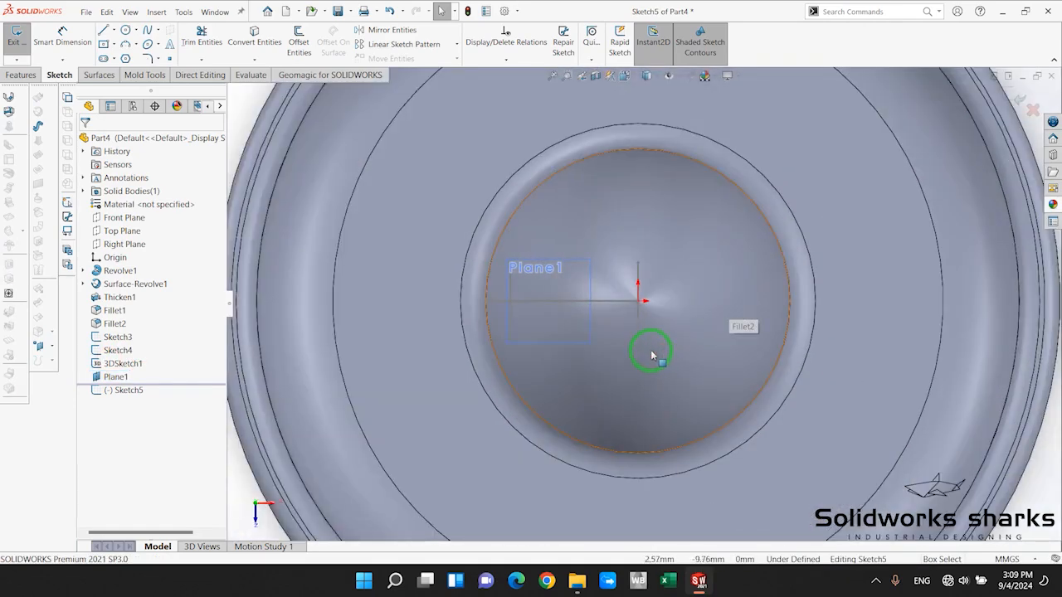
scroll(493, 334, up, 2)
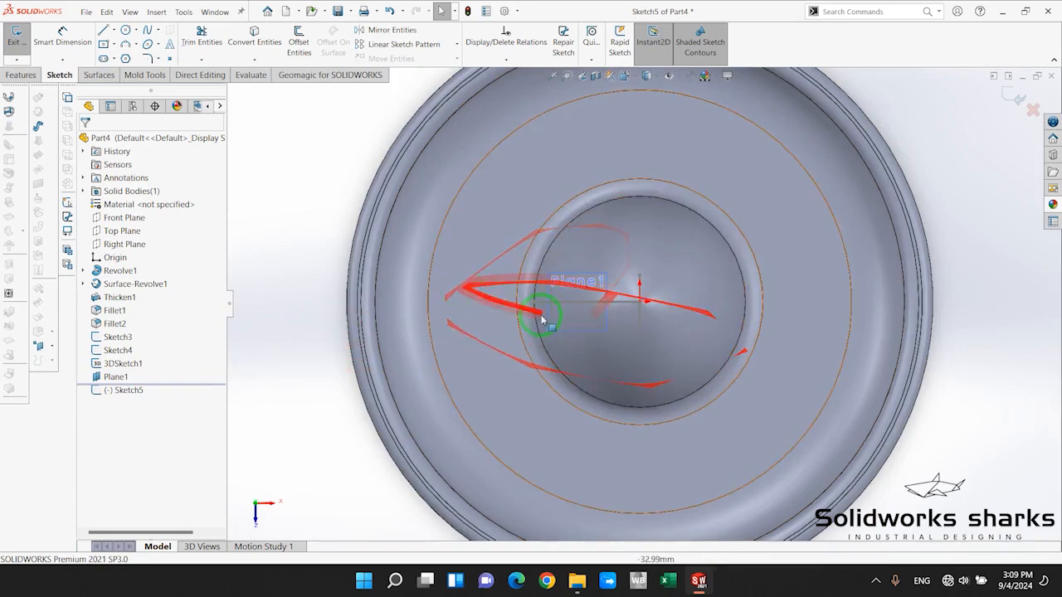
Hide Plane1 while keeping the new sketch open for editing
click(119, 394)
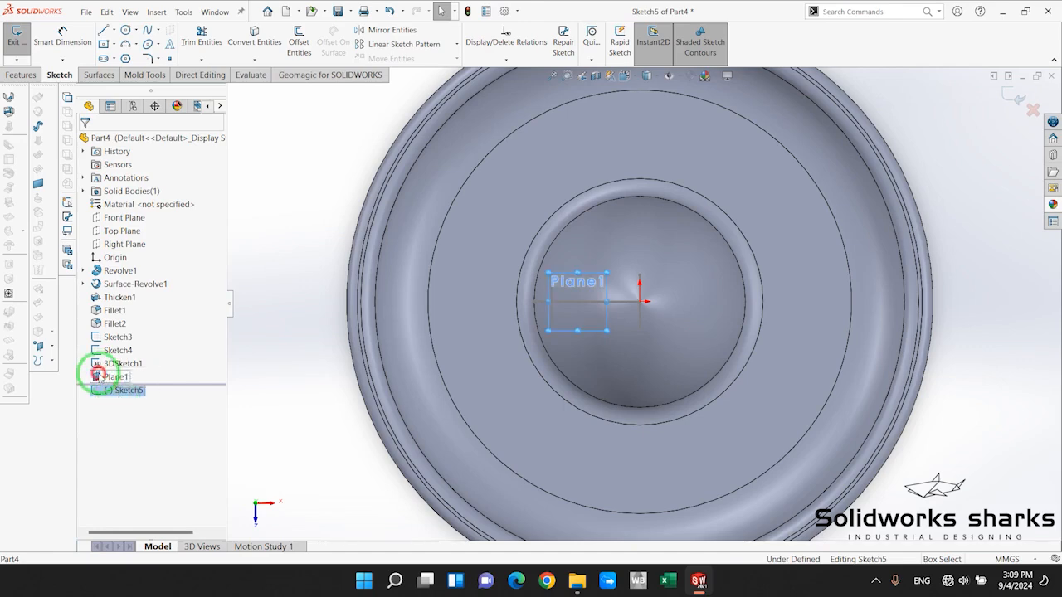
click(97, 376)
click(129, 357)
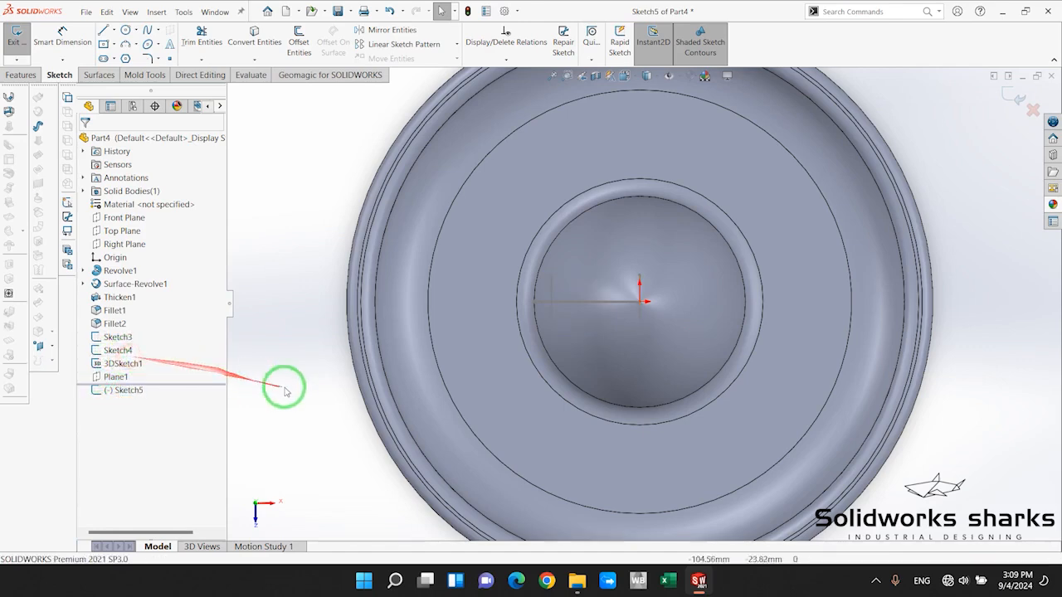
scroll(617, 294, down, 8)
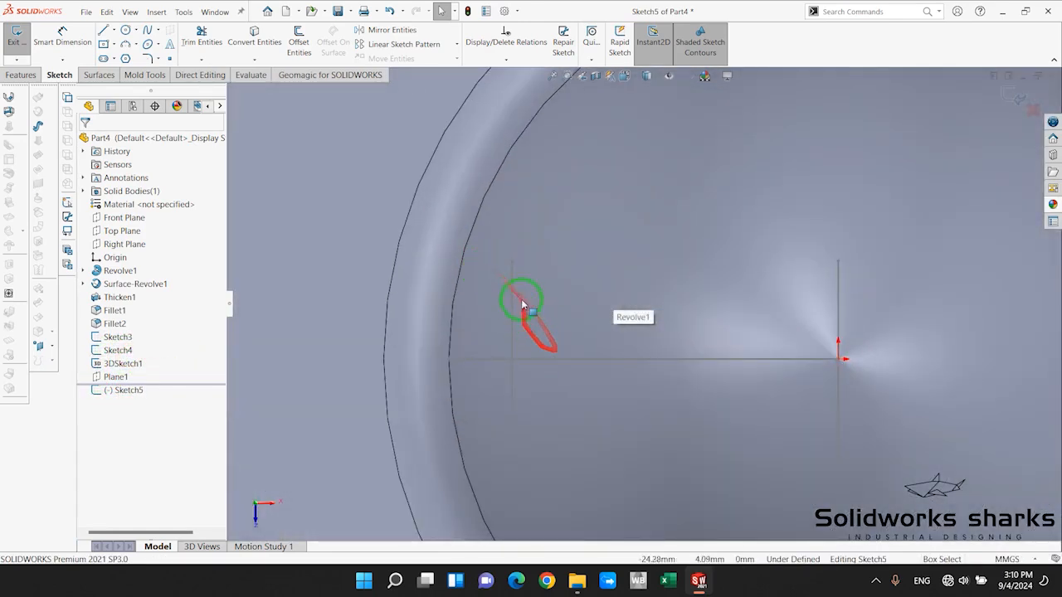
click(512, 288)
scroll(286, 373, up, 6)
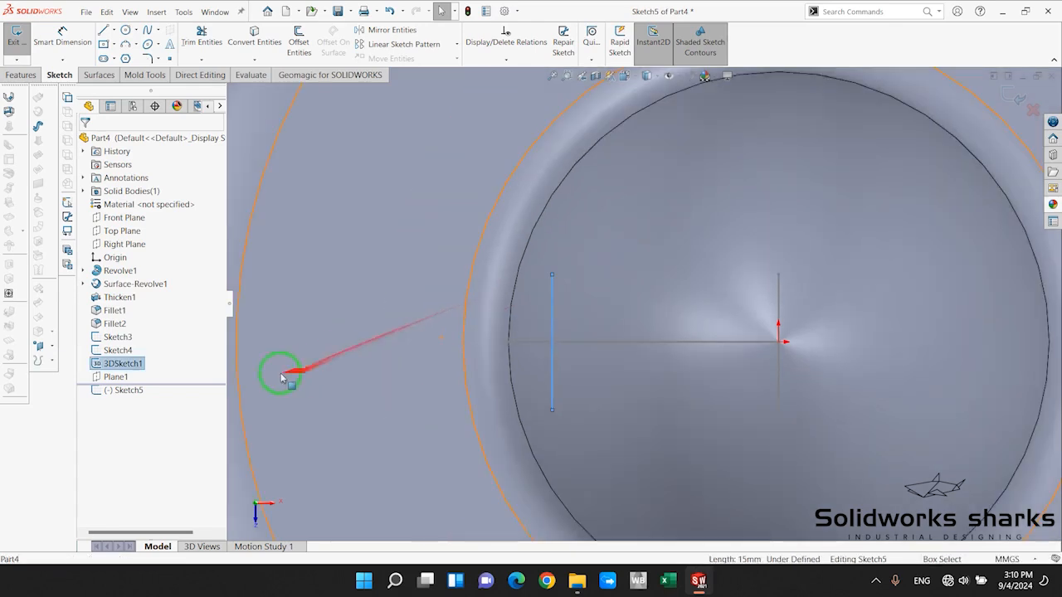
click(131, 365)
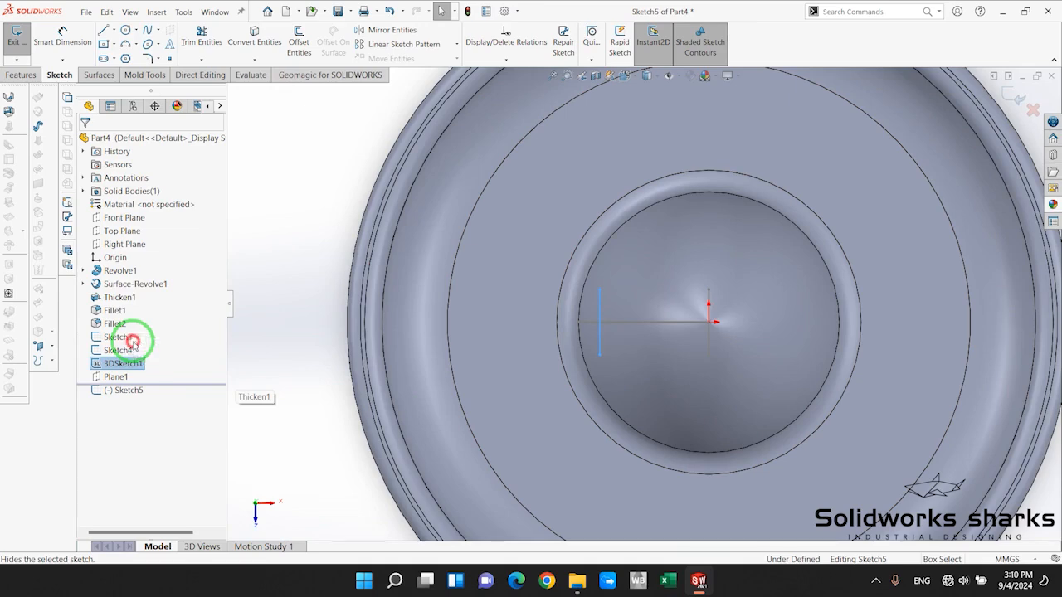
click(133, 342)
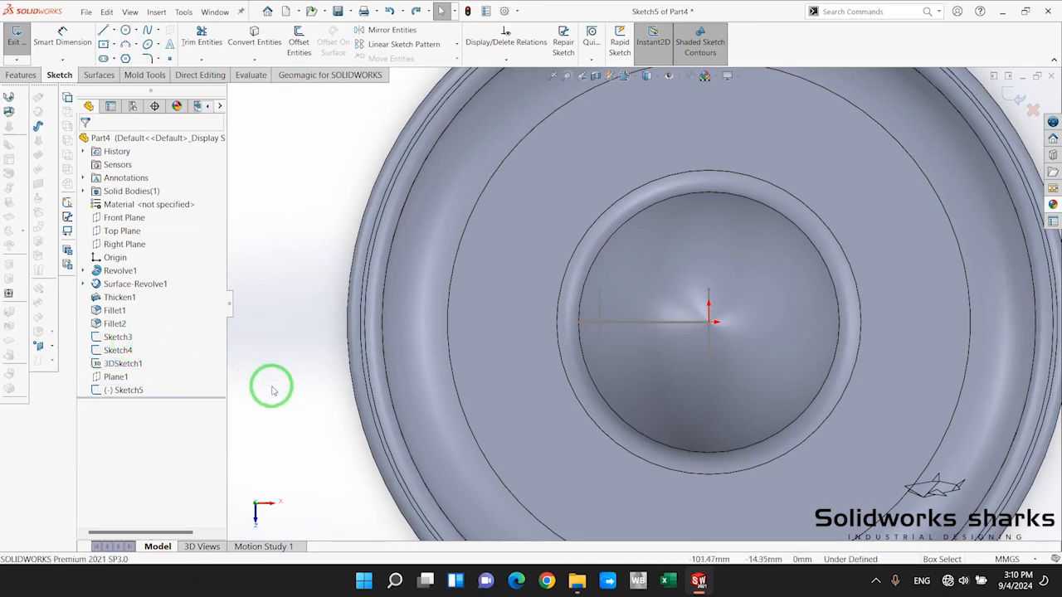
Convert the vertical 3DSketch1 line near the inner circle's edge into an entity of Sketch5
scroll(718, 301, down, 3)
click(440, 290)
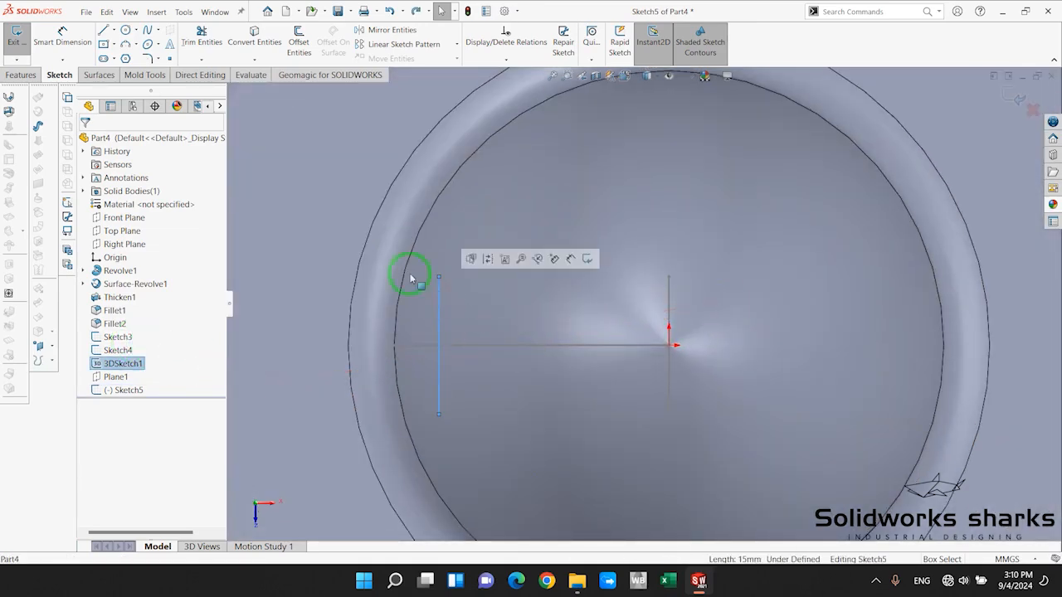
click(272, 55)
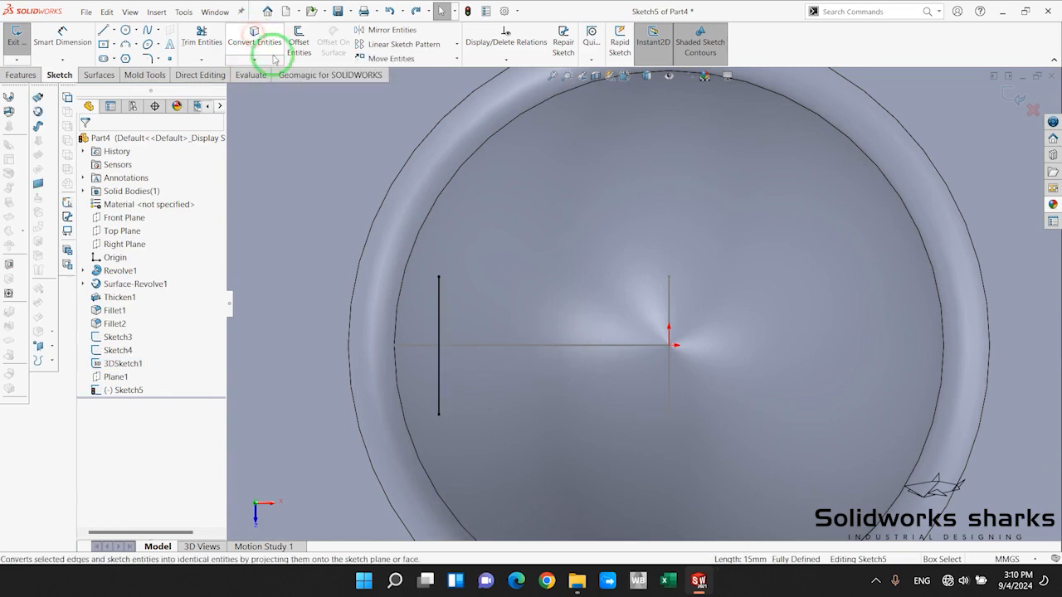
key(f)
scroll(605, 325, down, 6)
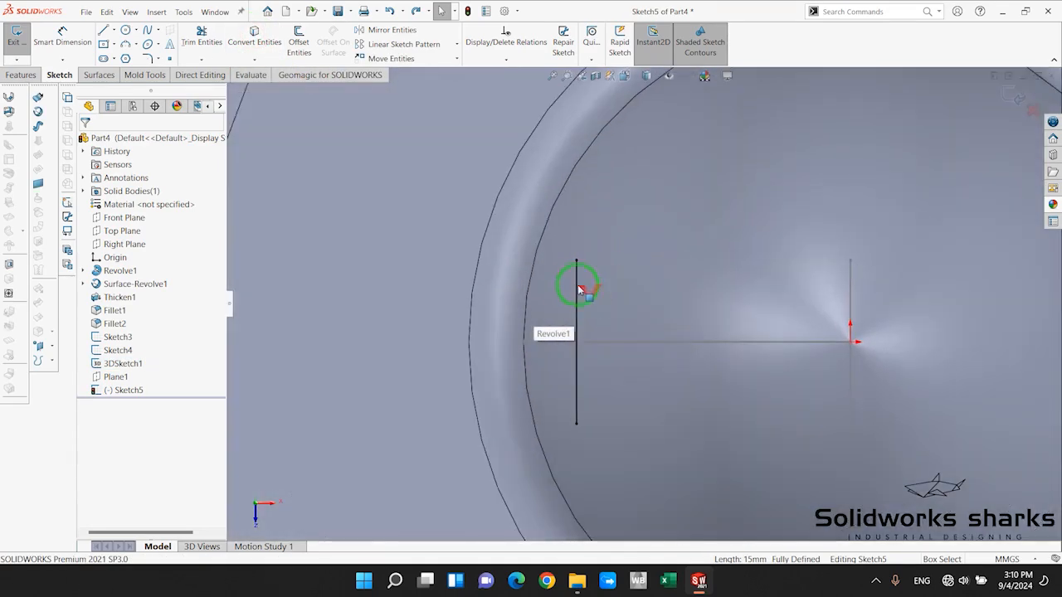
Change the converted vertical line in Sketch5 to construction geometry
click(578, 285)
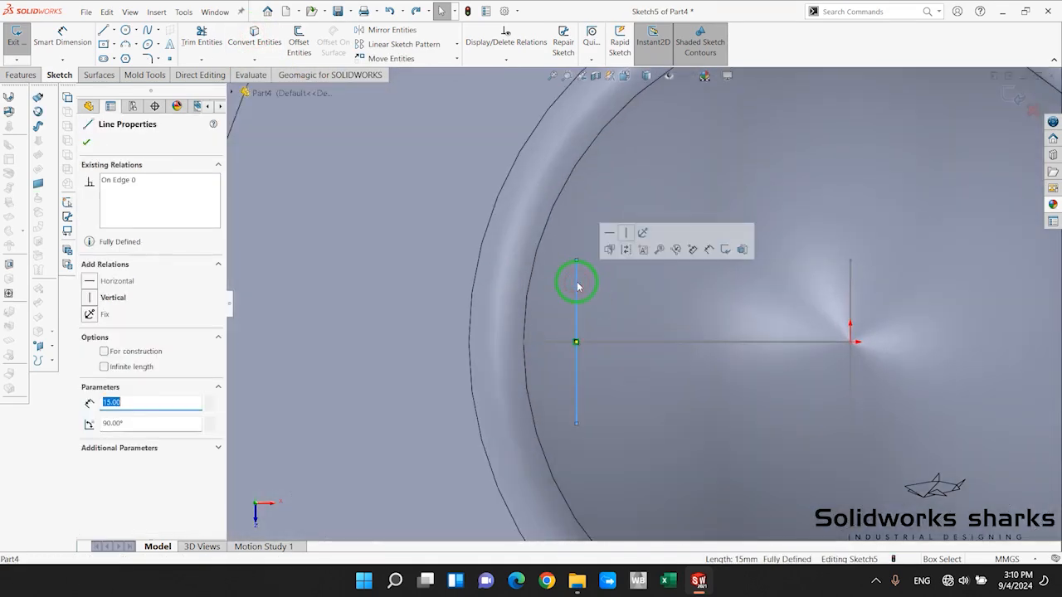
click(625, 249)
key(f)
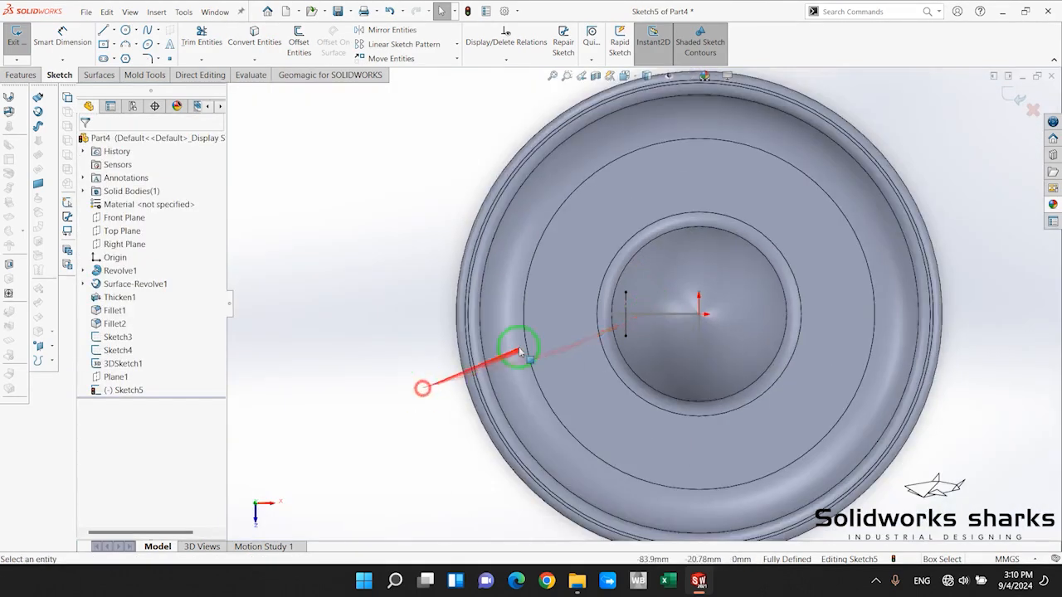
scroll(622, 311, down, 5)
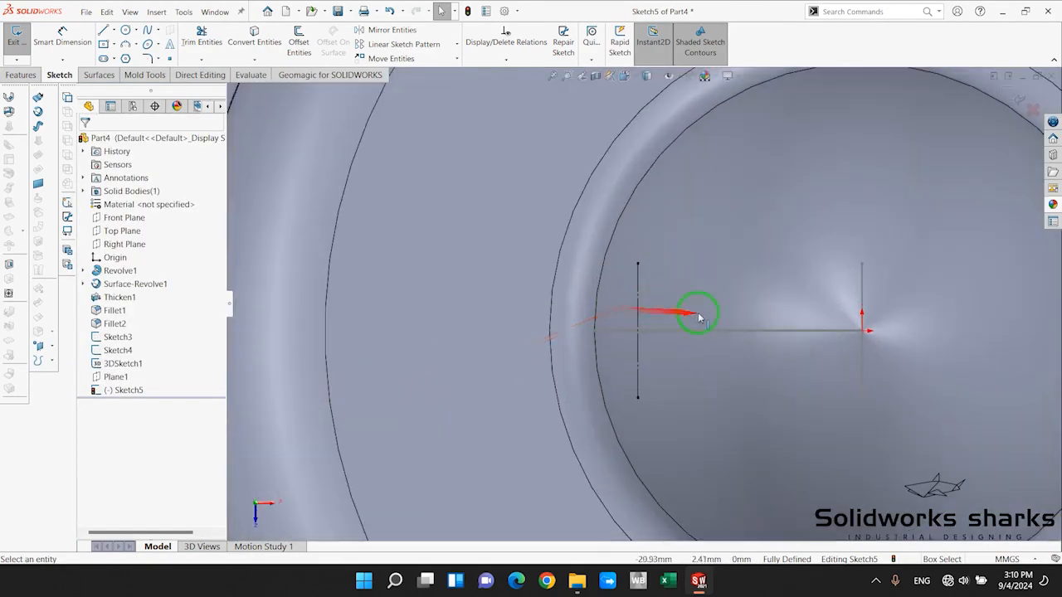
Hide 3DSketch1
click(99, 362)
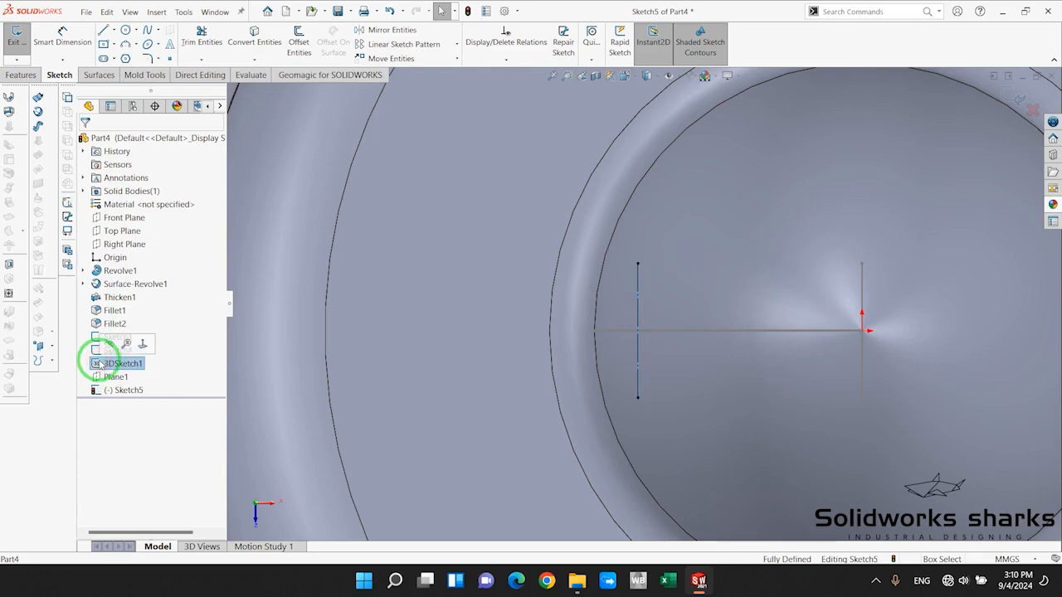
click(108, 345)
scroll(457, 360, up, 6)
click(374, 368)
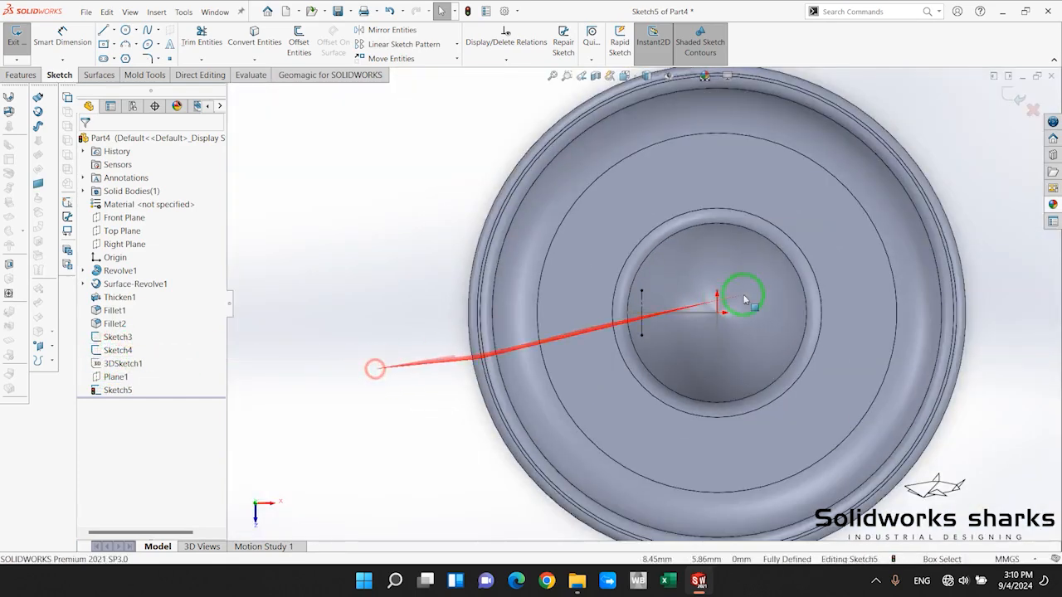
Draw a two-point spline between the construction line's endpoints and adjust its end handles so it bows toward the origin
scroll(743, 298, down, 4)
scroll(528, 332, down, 3)
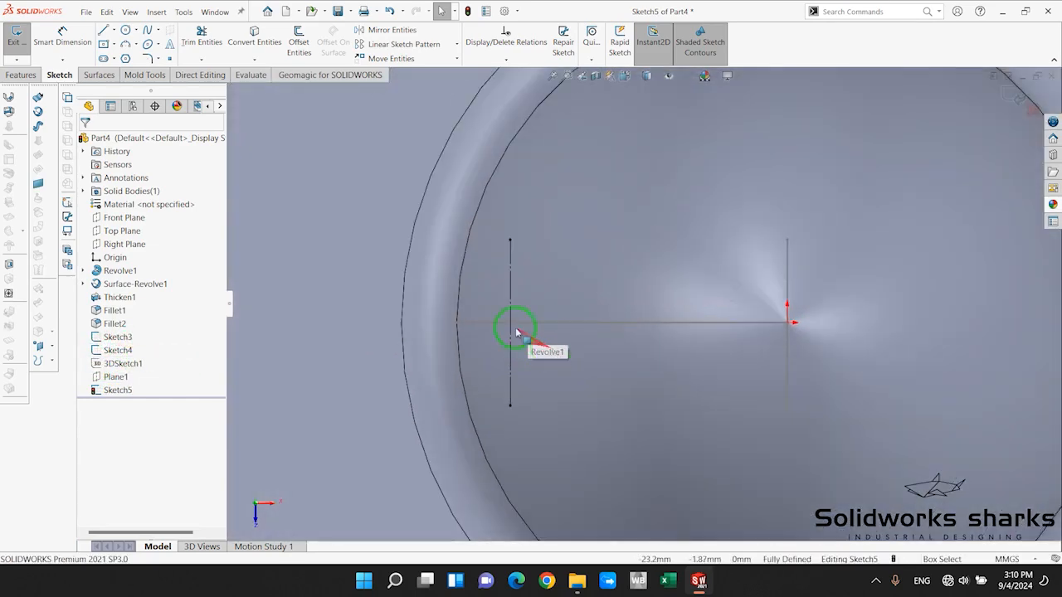
click(148, 31)
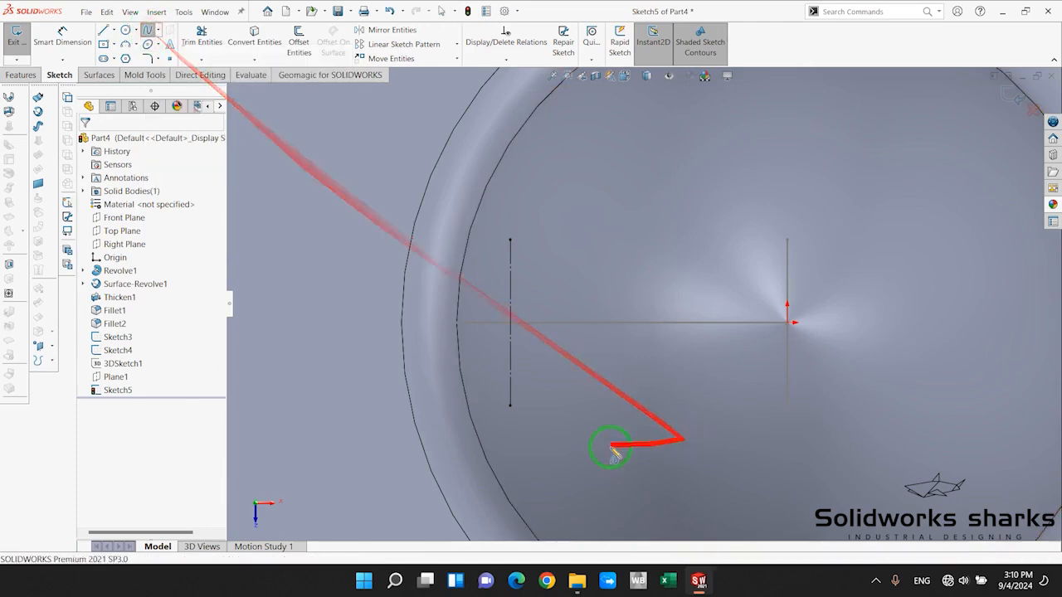
click(580, 371)
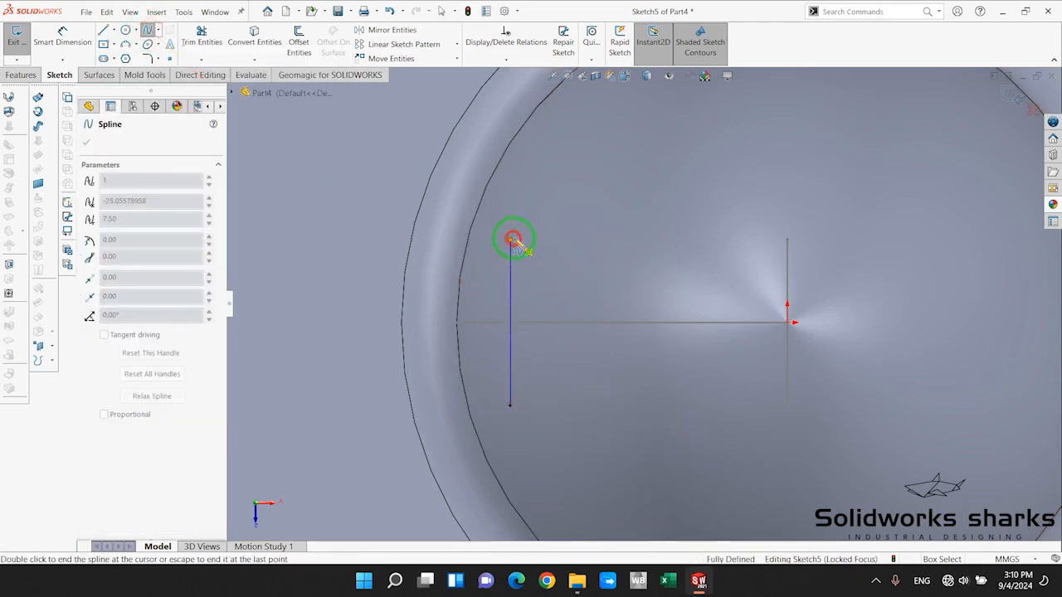
key(Escape)
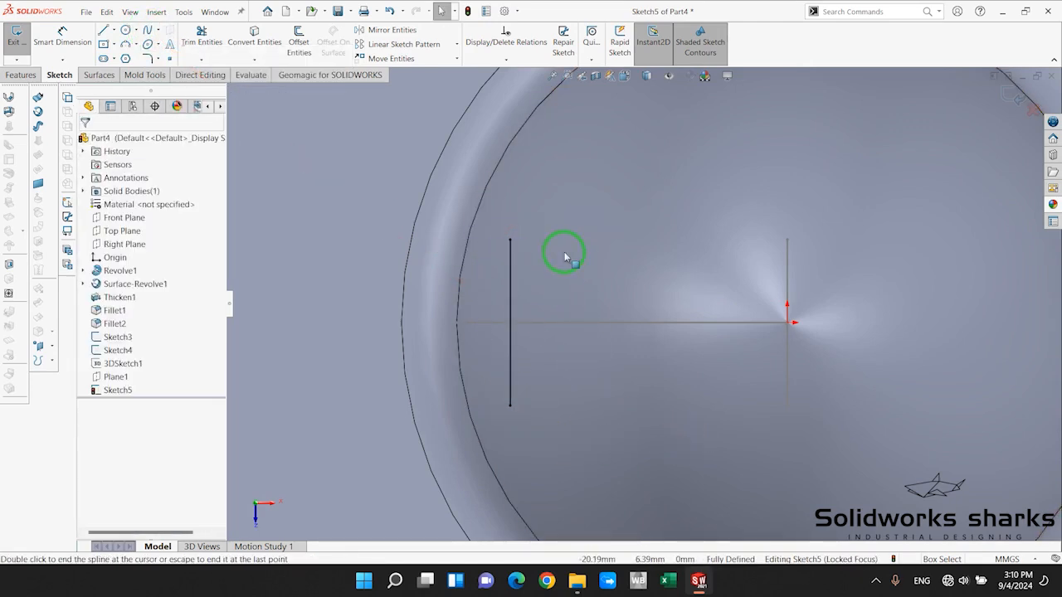
click(510, 276)
drag(512, 286, 539, 287)
click(529, 372)
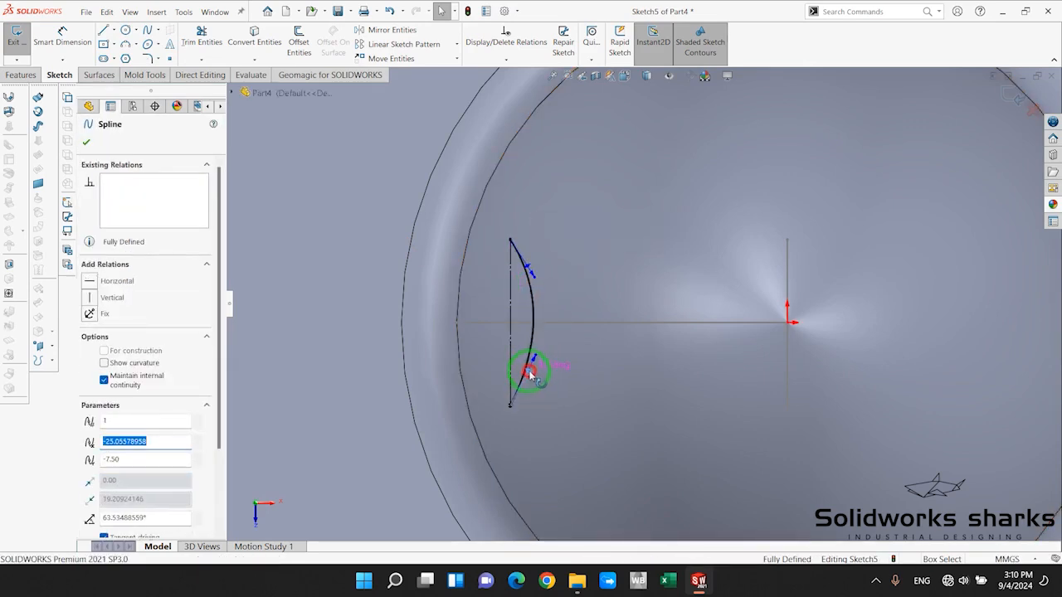
scroll(535, 379, up, 5)
click(308, 365)
Dimension the angle between the spline's upper tangent handle and the construction line as 45°
scroll(606, 296, down, 5)
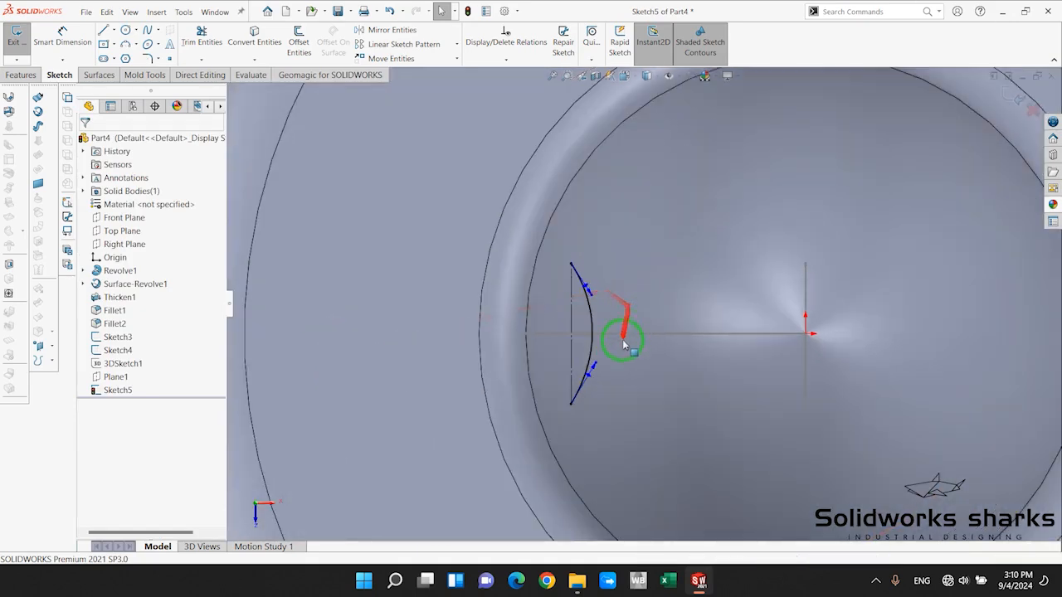
scroll(639, 354, down, 2)
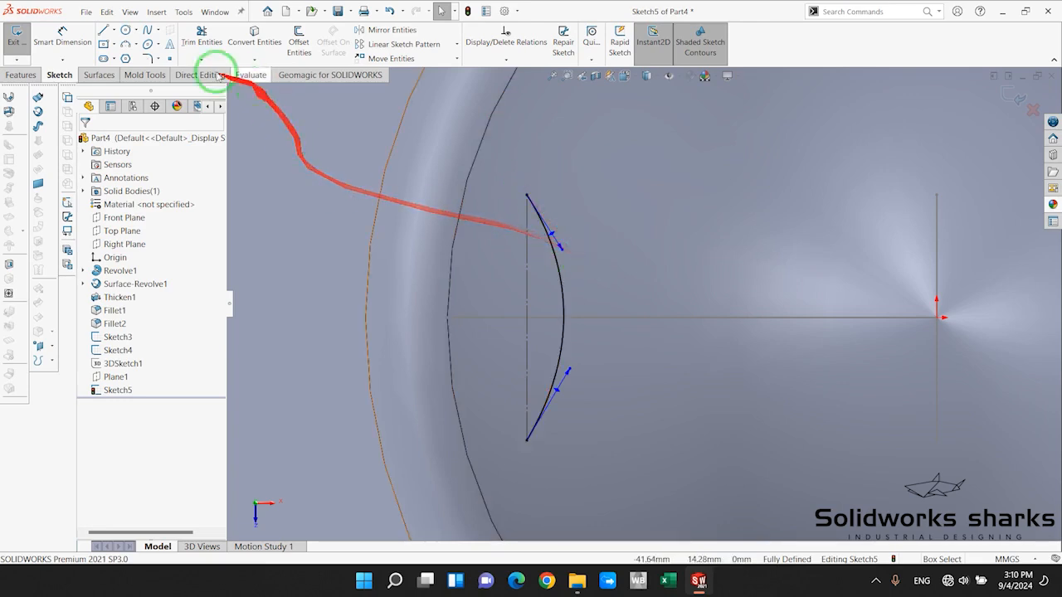
click(58, 33)
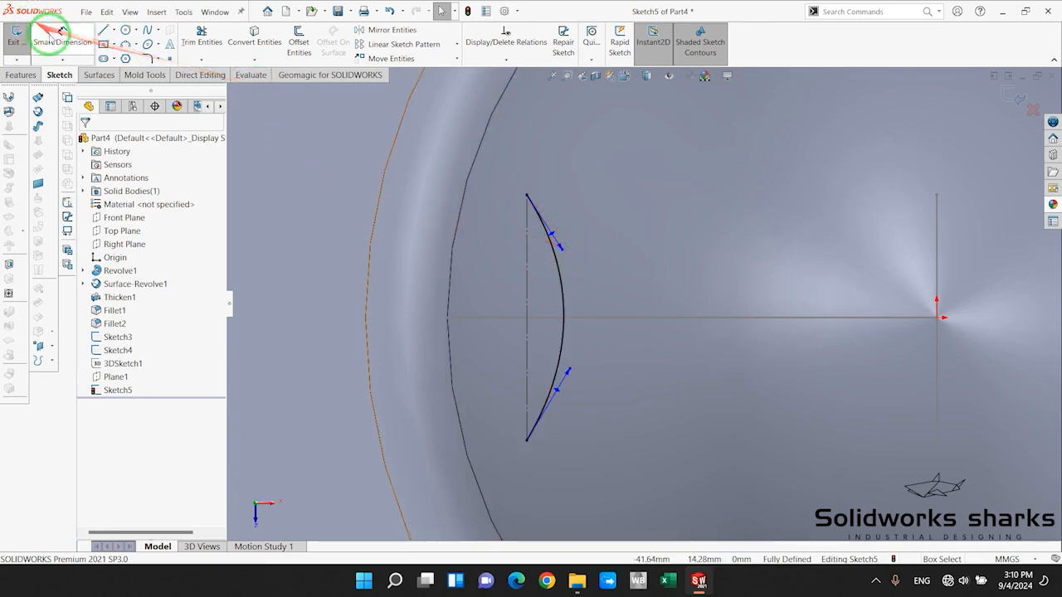
click(550, 238)
click(528, 241)
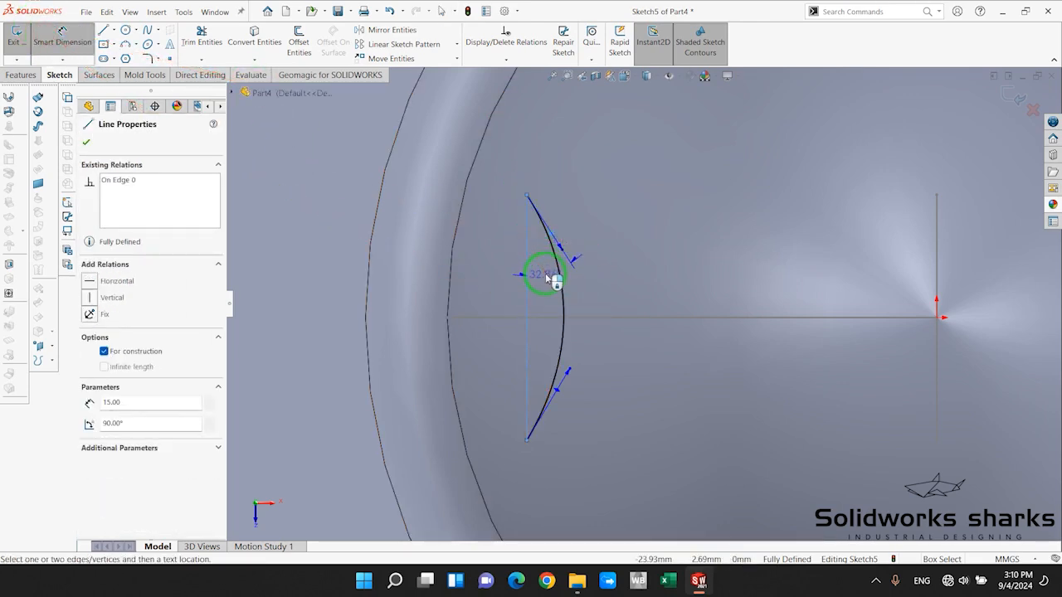
key(Escape)
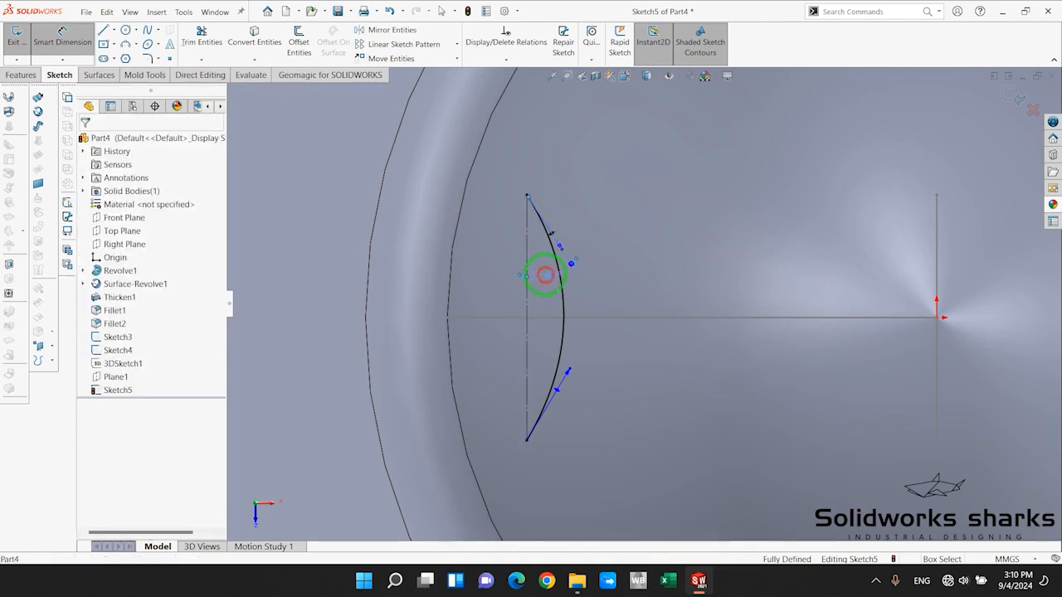
click(545, 274)
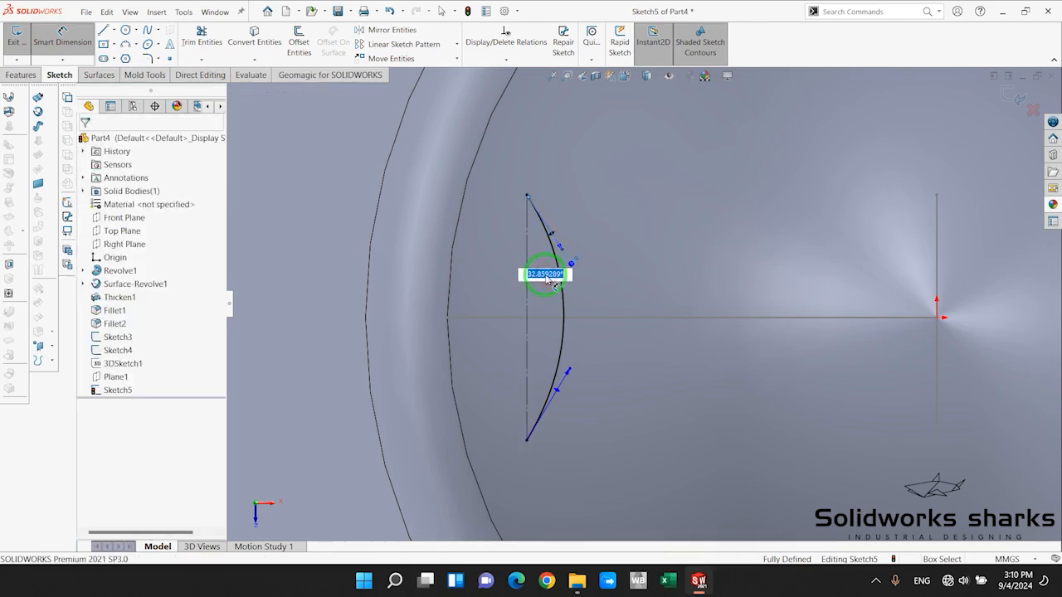
key(Return)
Dimension the angle between the spline's lower tangent handle and the construction line as 45°
scroll(547, 281, up, 2)
scroll(608, 348, down, 4)
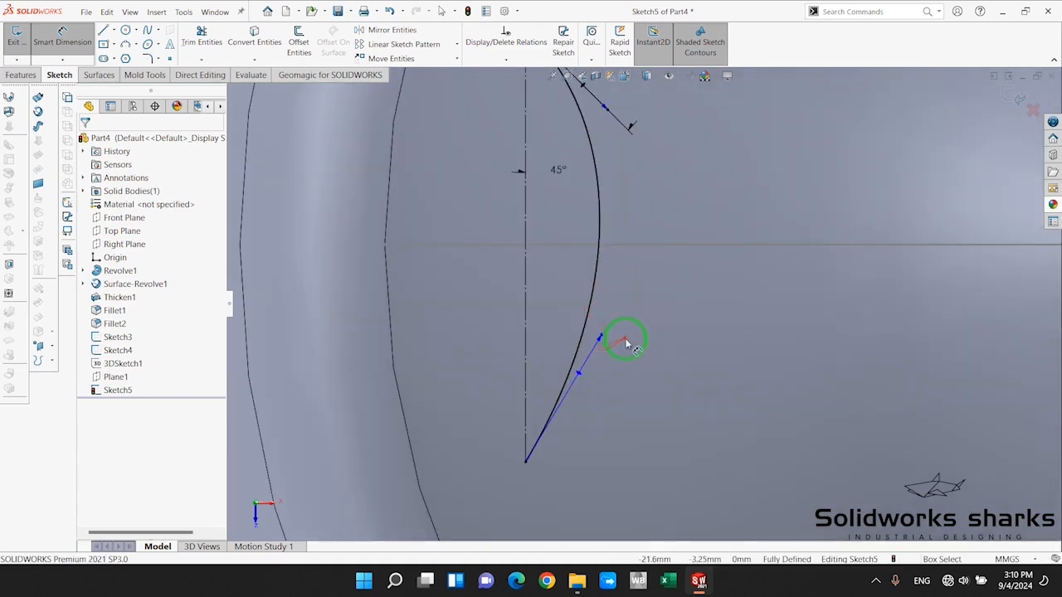
click(577, 371)
click(525, 314)
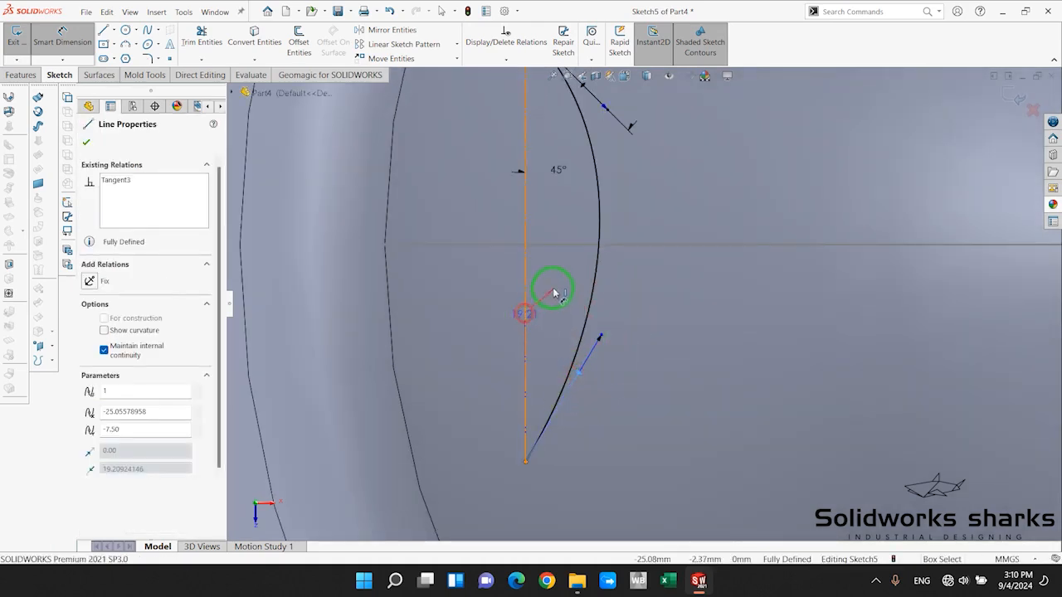
click(557, 284)
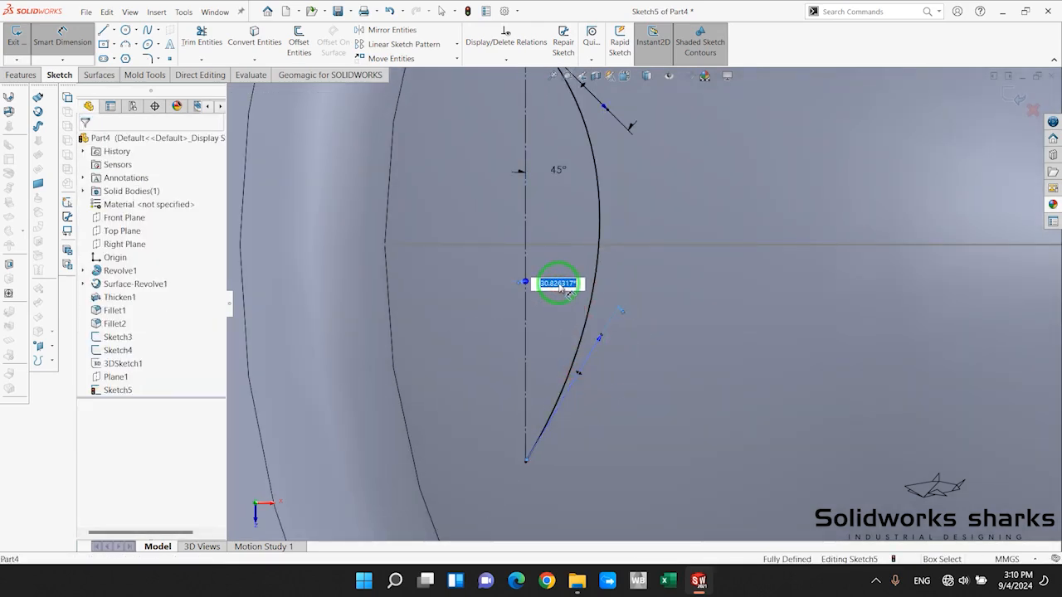
text(45)
key(Return)
Dimension the spline's upper tangent handle weight and set it to 20
scroll(597, 265, up, 3)
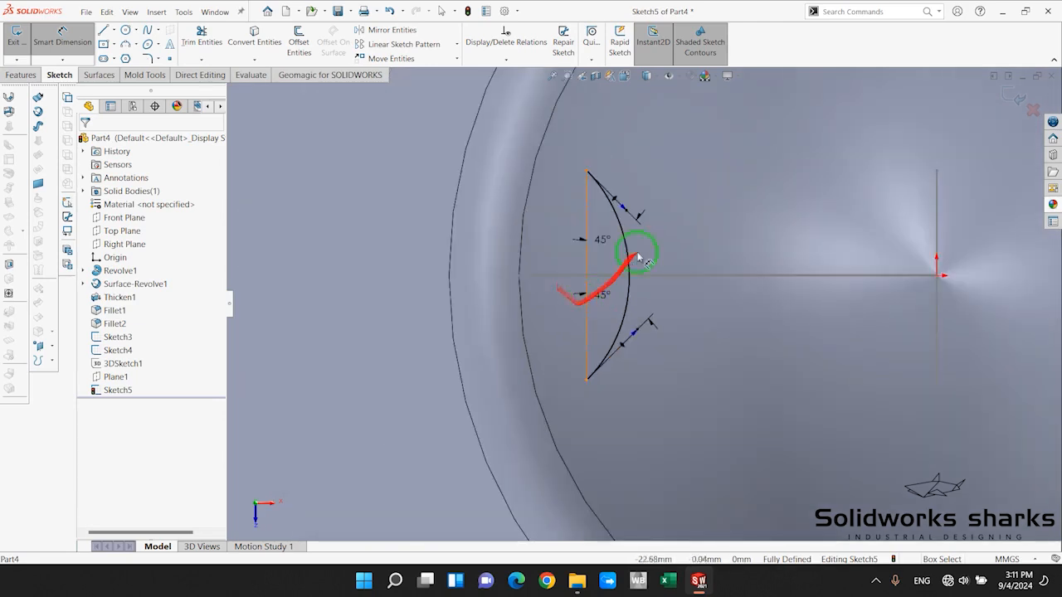
scroll(655, 244, down, 2)
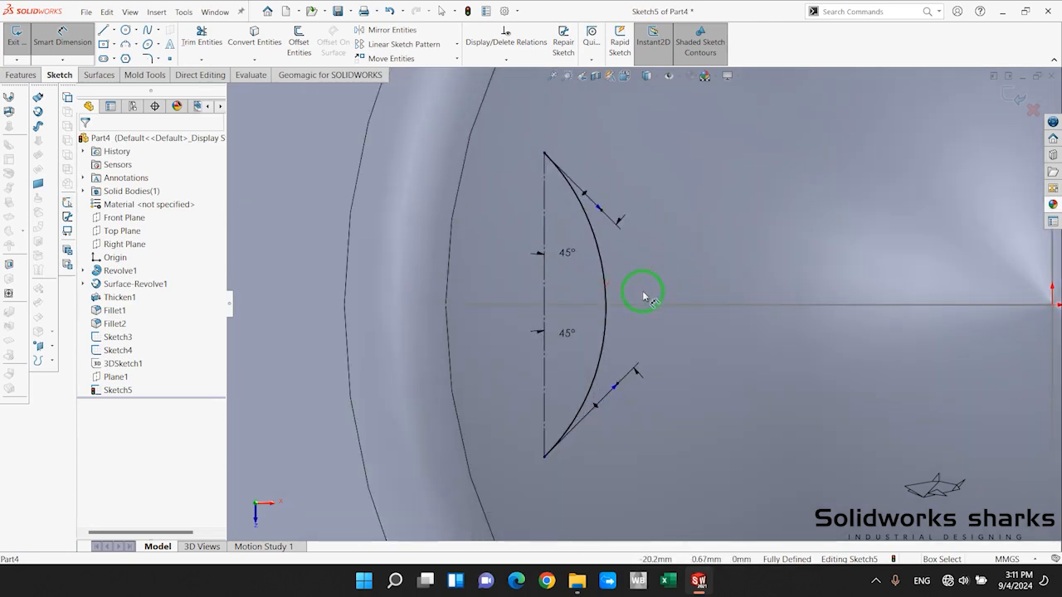
click(599, 210)
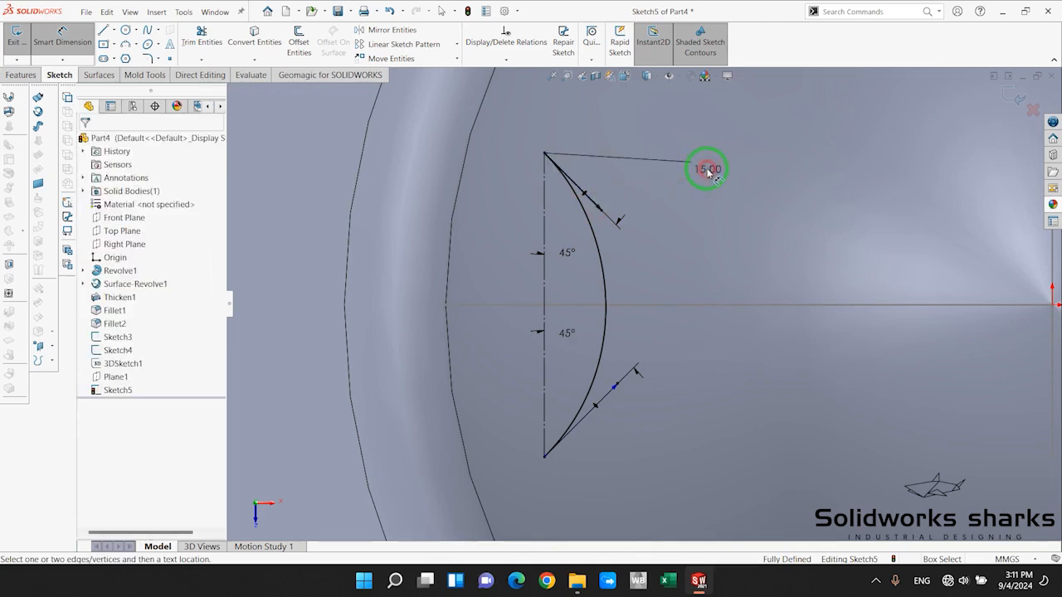
click(707, 171)
key(Escape)
scroll(704, 187, up, 3)
scroll(704, 191, down, 3)
click(626, 311)
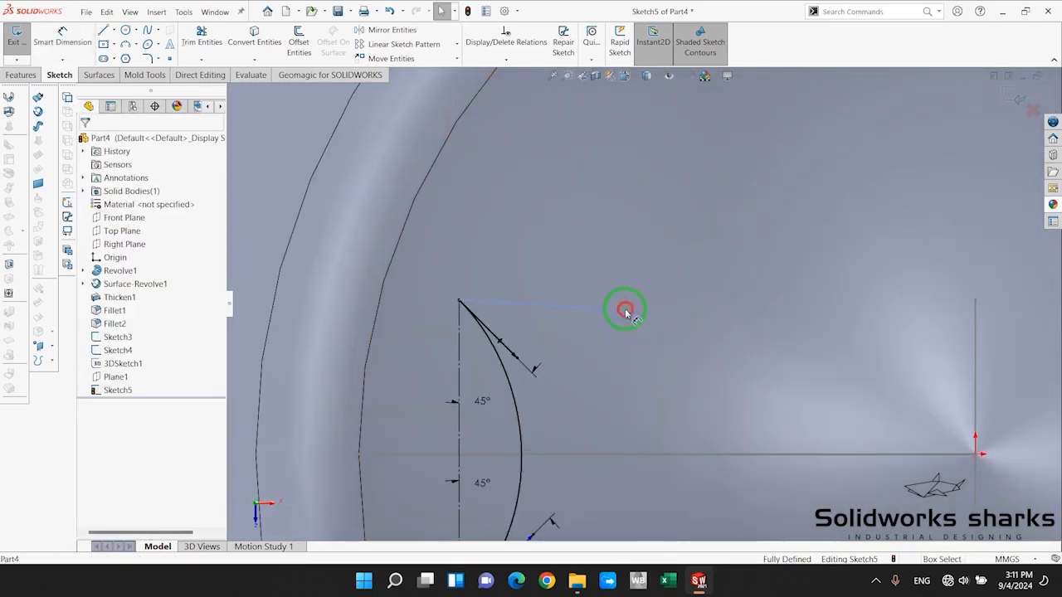
key(Return)
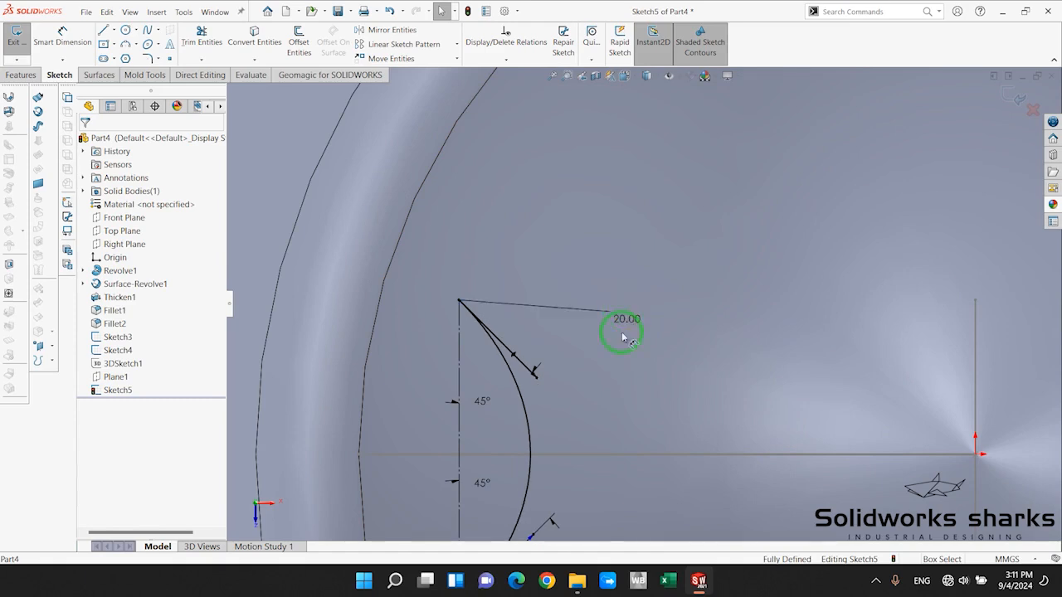
Dimension the spline's lower tangent handle weight and set it to 20
scroll(610, 382, down, 2)
click(62, 37)
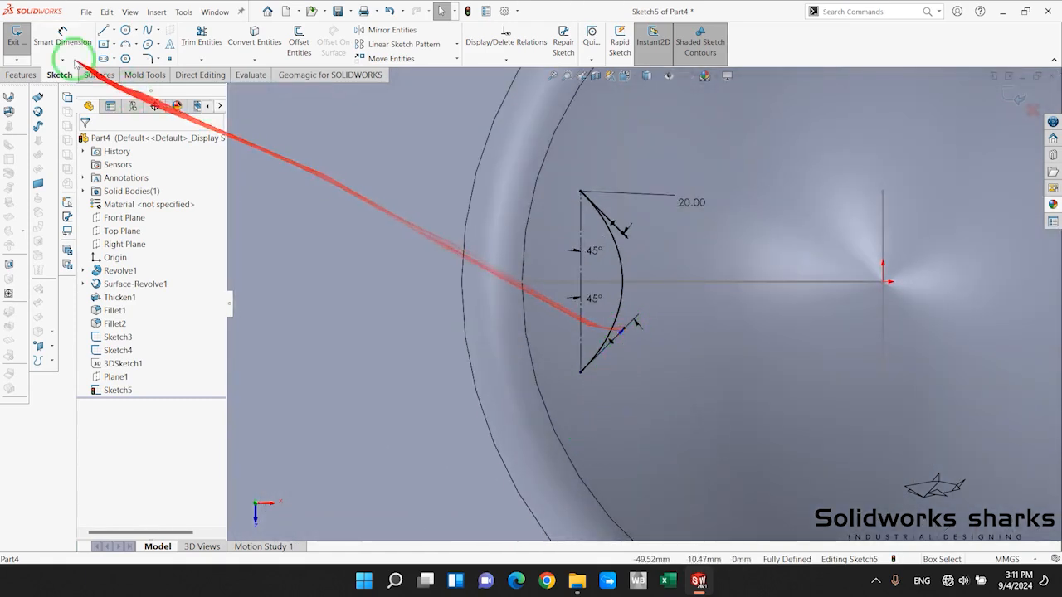
click(622, 336)
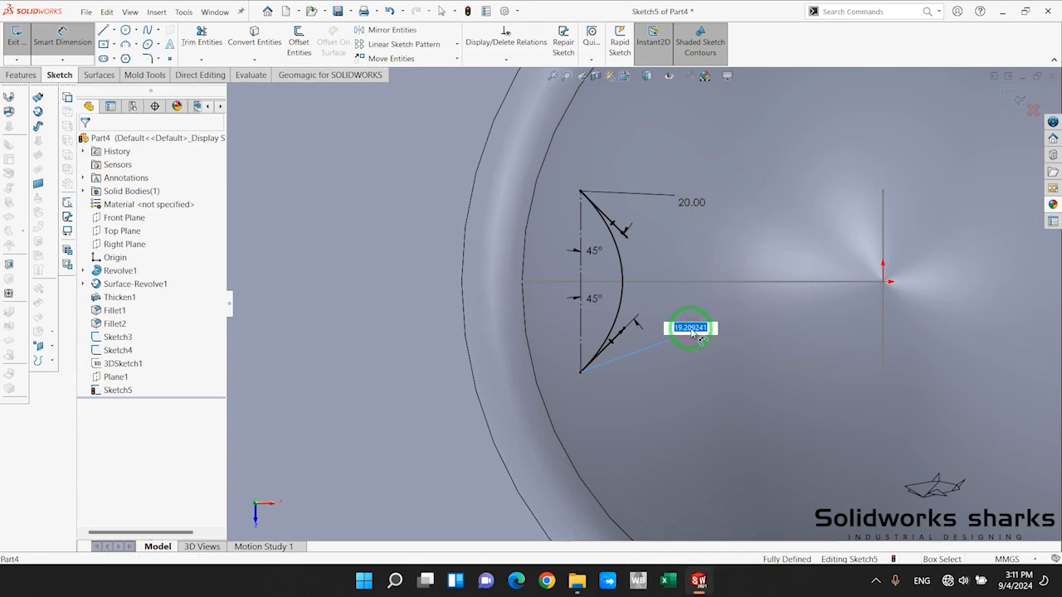
key(Escape)
scroll(681, 331, up, 4)
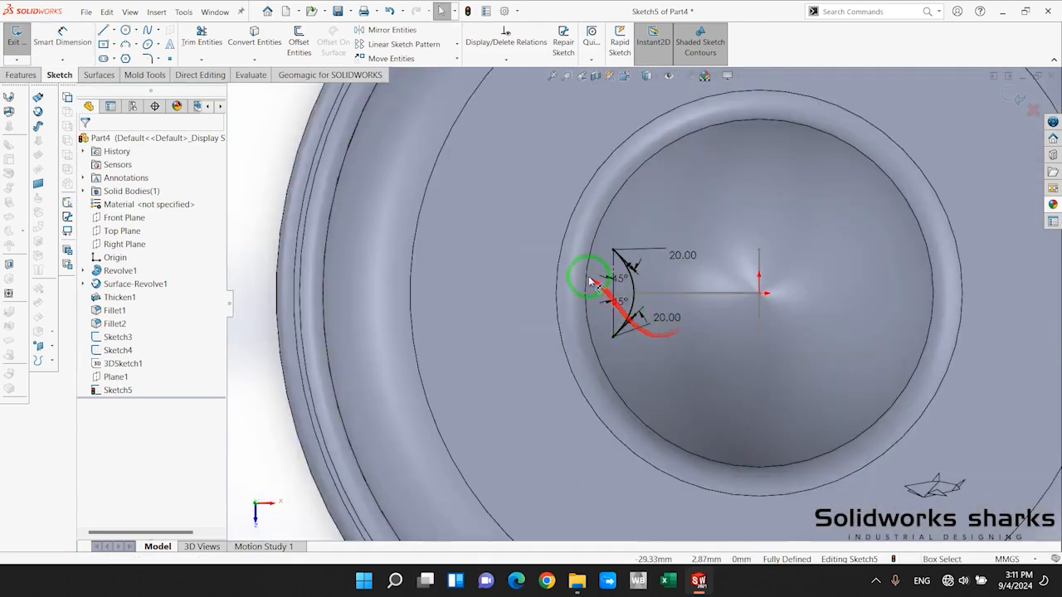
Mirror the spline about the vertical construction line, keeping the original, to form a closed lens-shaped profile
scroll(590, 280, down, 3)
scroll(639, 369, up, 5)
scroll(718, 282, down, 2)
scroll(718, 283, down, 2)
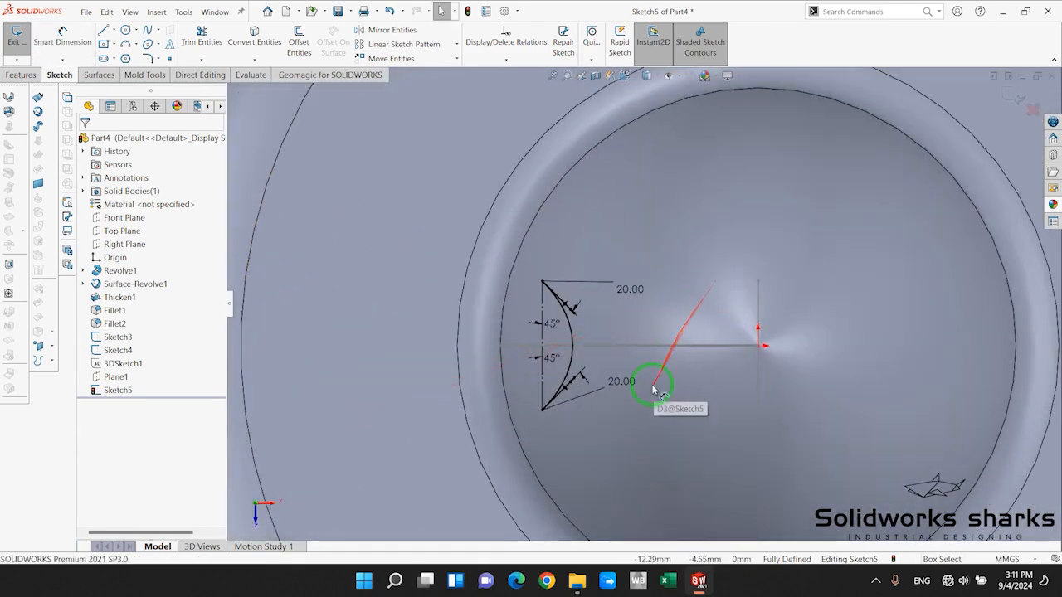
scroll(406, 205, up, 3)
click(386, 30)
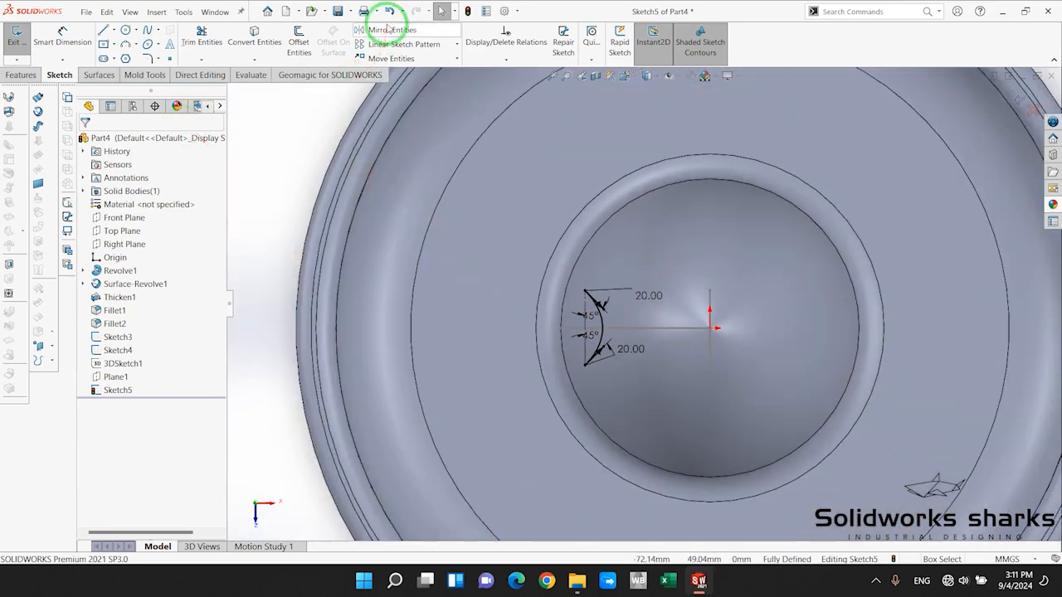
scroll(592, 229, down, 2)
scroll(630, 397, down, 2)
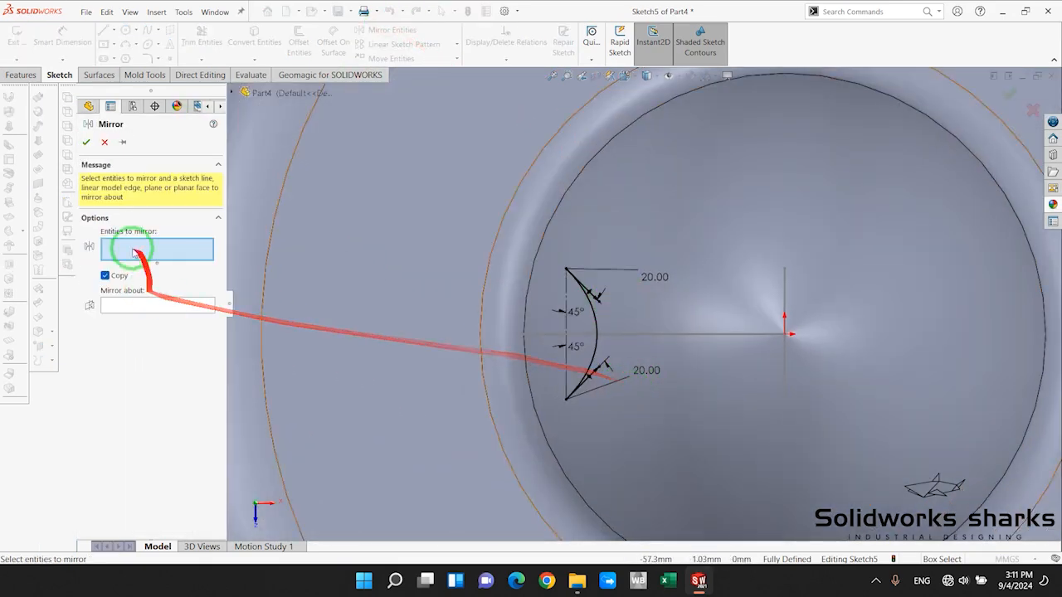
click(594, 321)
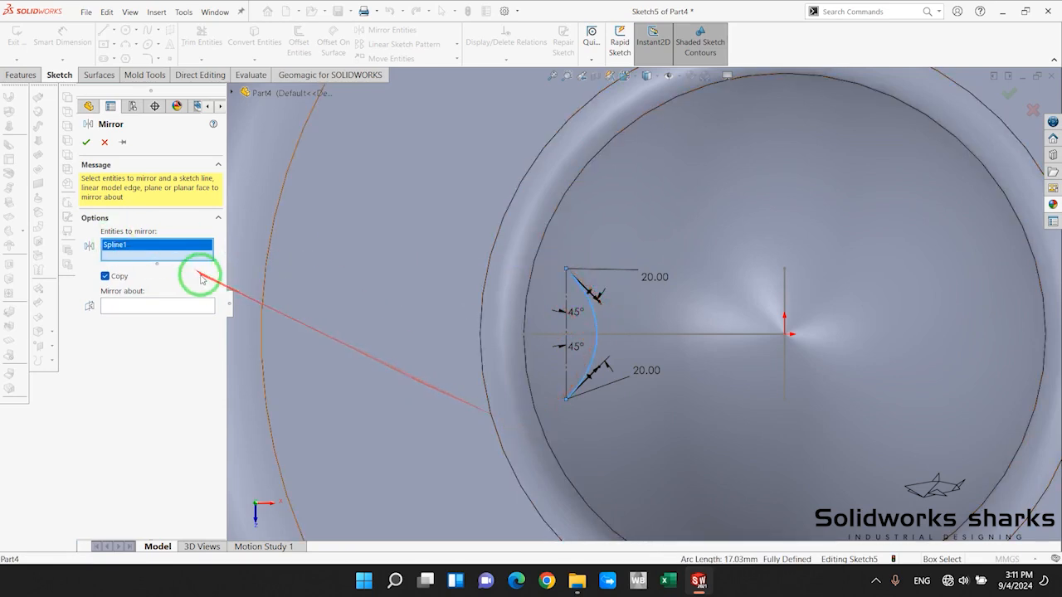
click(130, 305)
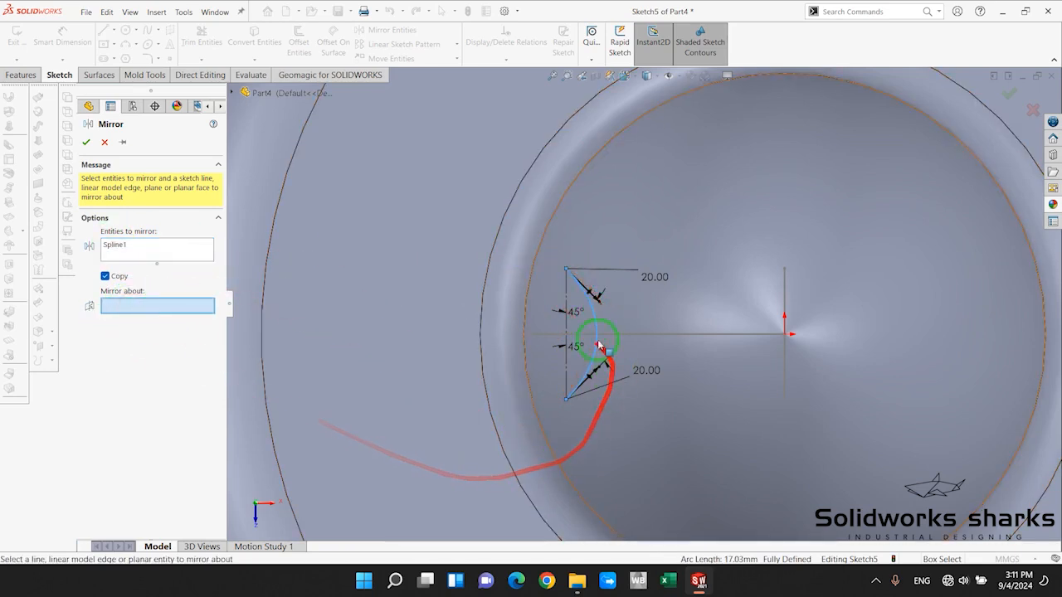
click(566, 322)
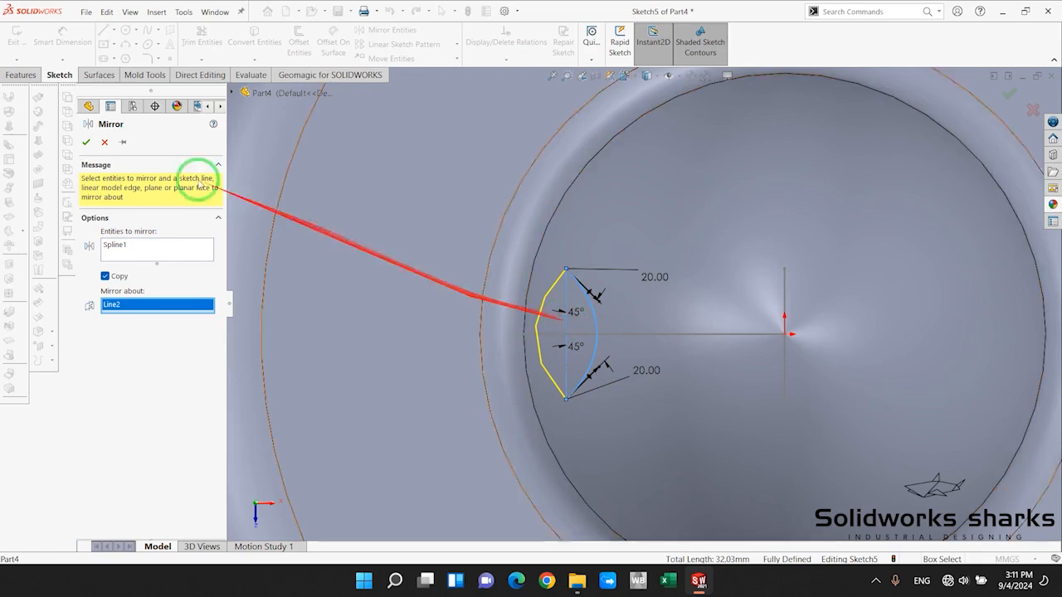
click(84, 142)
Check the lens-shaped profile against the cone's outline and exit Sketch5
scroll(635, 320, up, 5)
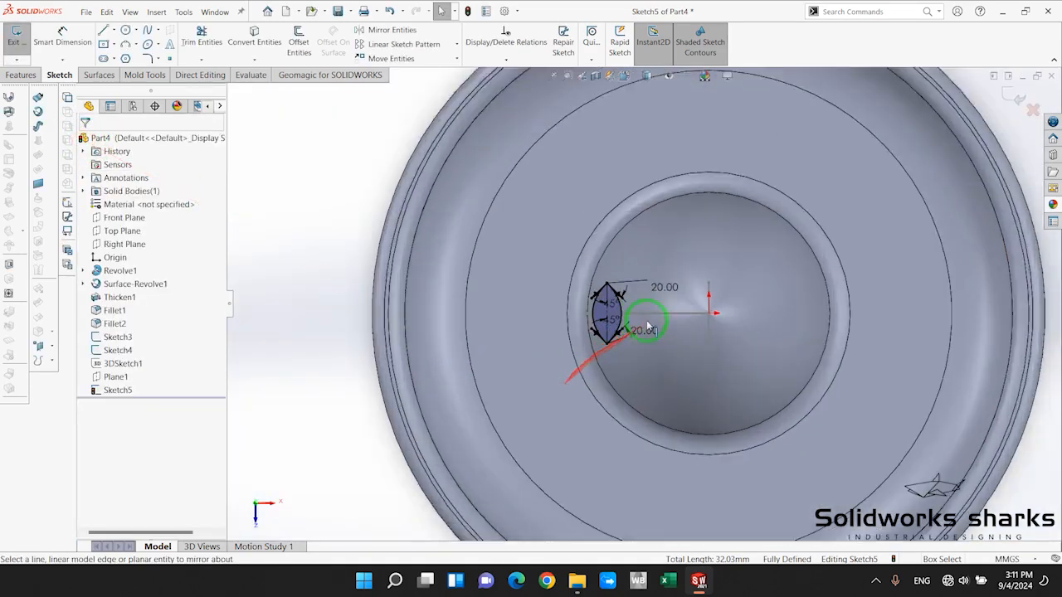
scroll(621, 362, down, 10)
scroll(678, 304, up, 6)
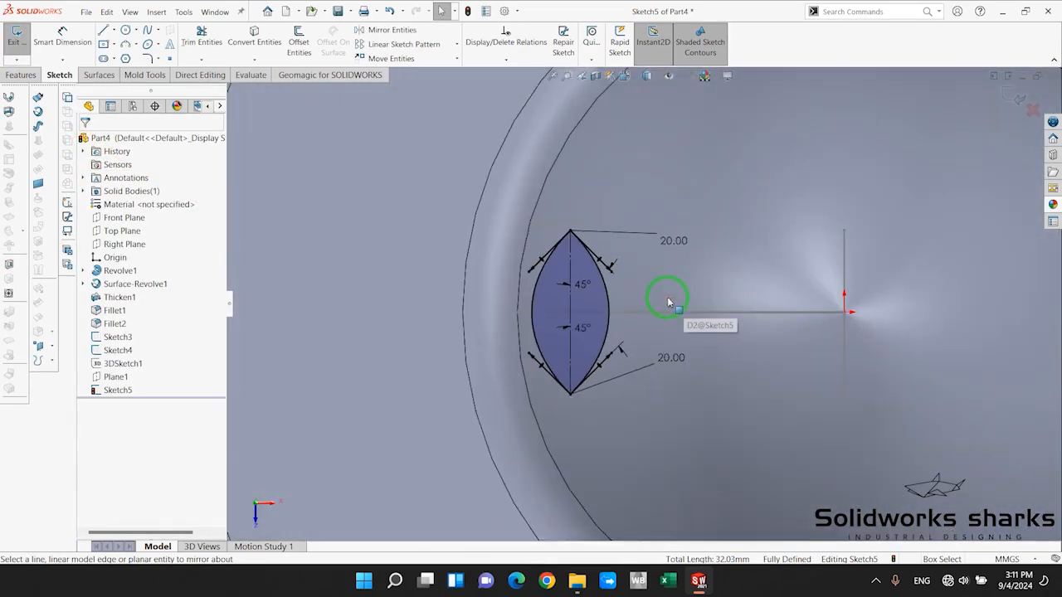
scroll(657, 299, up, 4)
scroll(647, 287, down, 3)
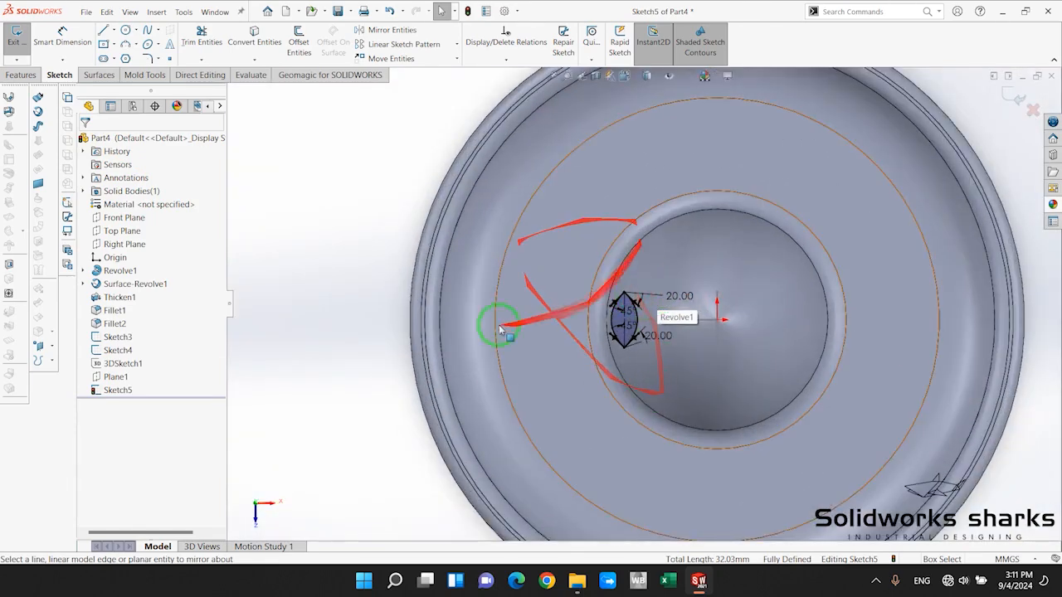
click(1004, 95)
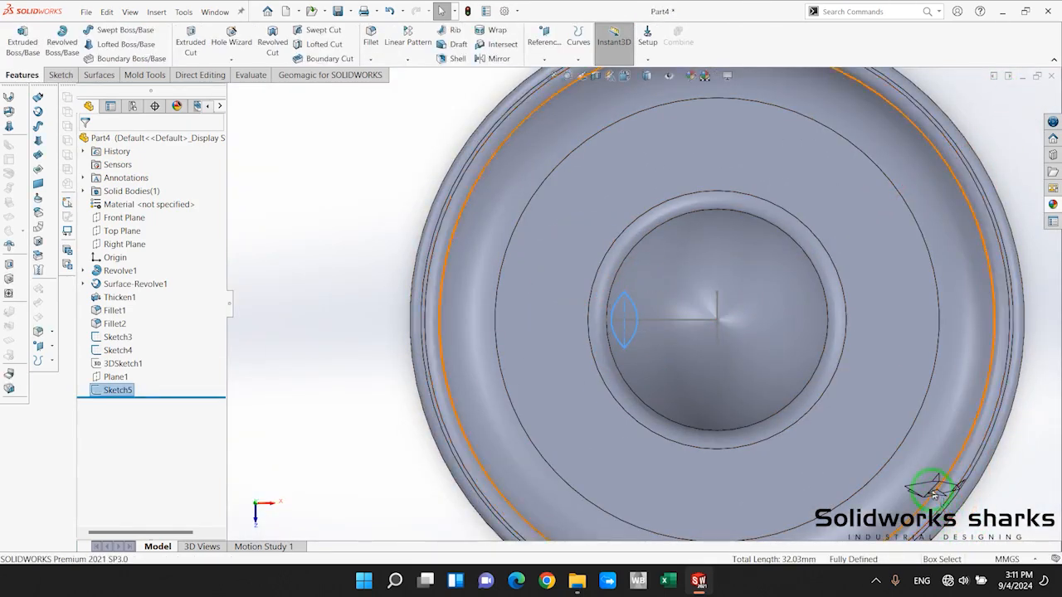
Examine from several angles how the lens profile sits relative to the cone's surface and the slanted guide lines
middle_drag(981, 273, 968, 373)
scroll(637, 461, down, 3)
scroll(615, 245, down, 4)
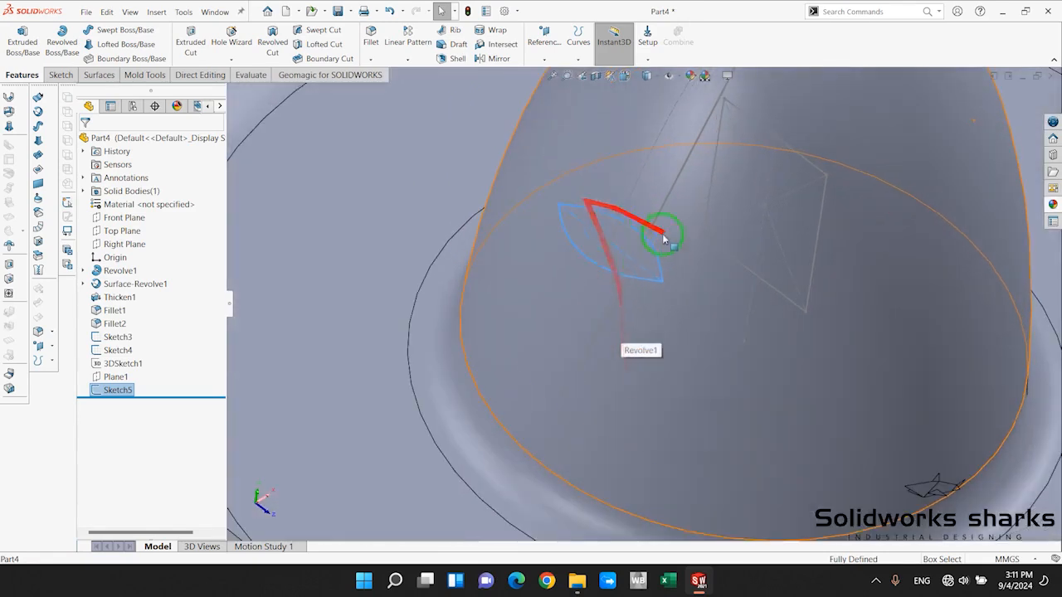
scroll(651, 230, up, 4)
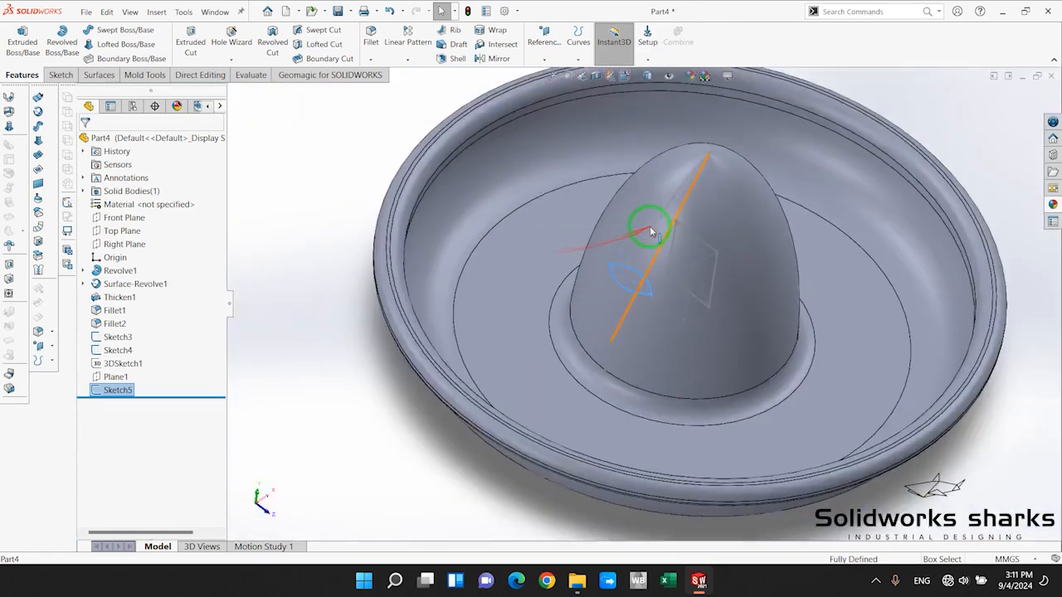
scroll(649, 230, down, 4)
mouse_move(647, 230)
middle_down()
mouse_move(597, 138)
mouse_move(640, 173)
mouse_move(637, 374)
middle_up()
scroll(651, 311, down, 2)
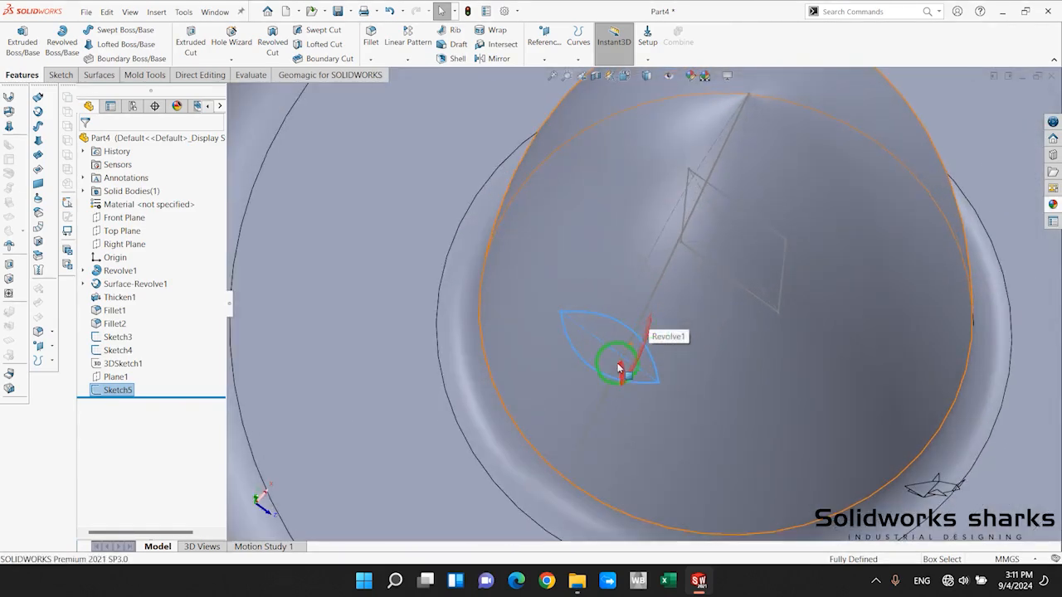
drag(615, 353, 704, 126)
mouse_move(740, 100)
middle_down()
mouse_move(787, 294)
mouse_move(753, 240)
mouse_move(698, 282)
middle_up()
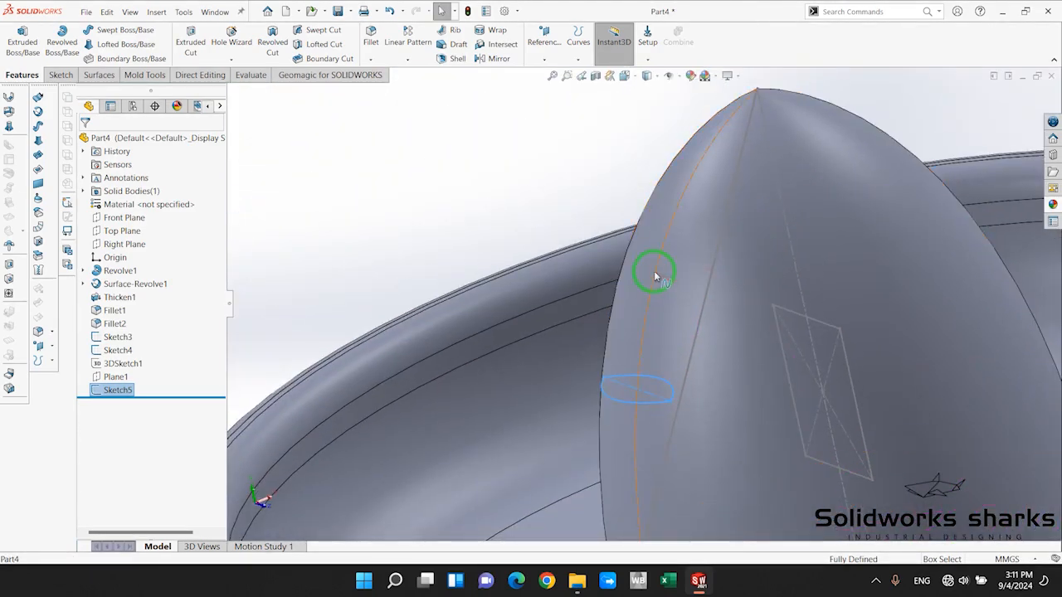
drag(631, 382, 637, 360)
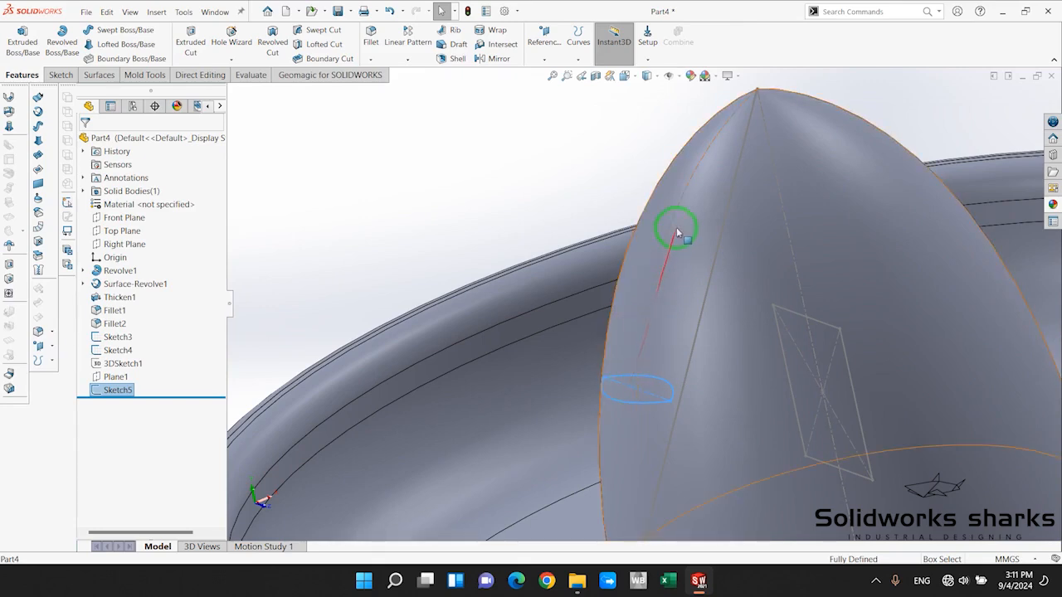
scroll(680, 316, up, 6)
click(412, 370)
mouse_move(647, 299)
middle_down()
mouse_move(677, 321)
mouse_move(629, 356)
middle_up()
scroll(681, 303, down, 4)
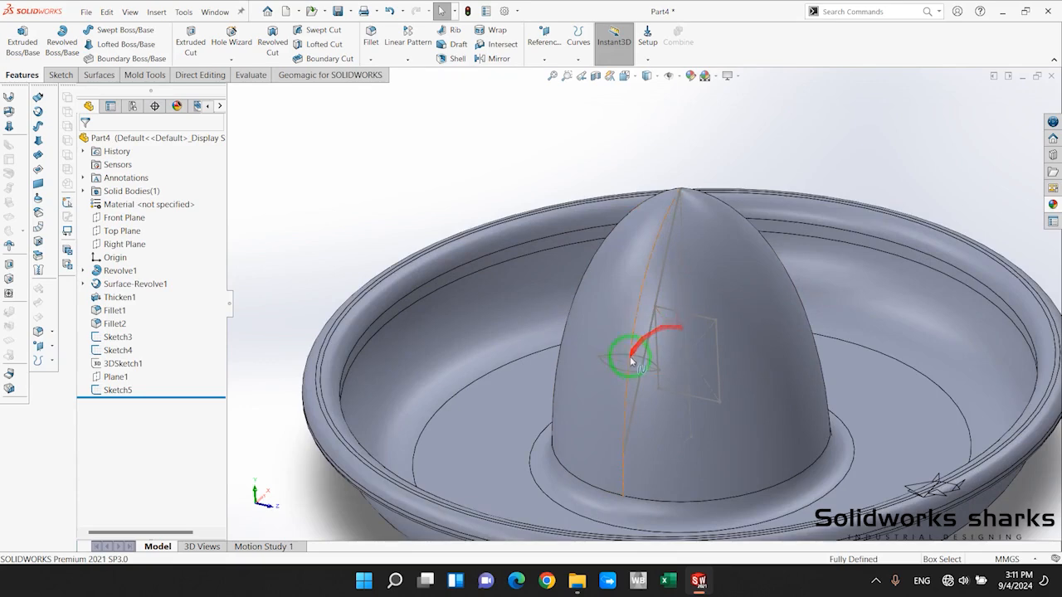
scroll(663, 397, up, 3)
scroll(644, 331, down, 5)
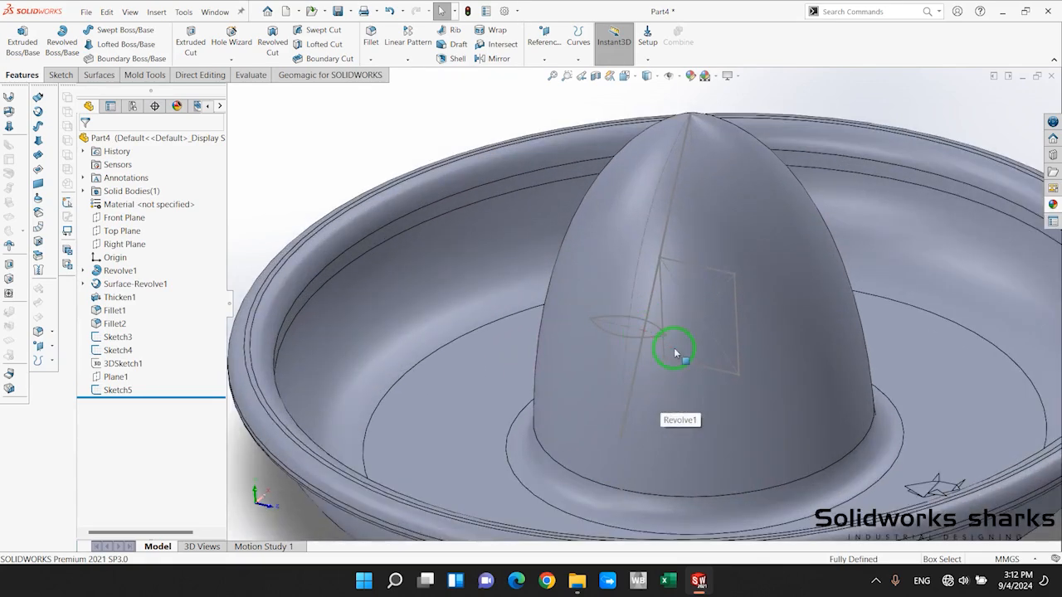
scroll(673, 349, up, 5)
scroll(688, 305, down, 2)
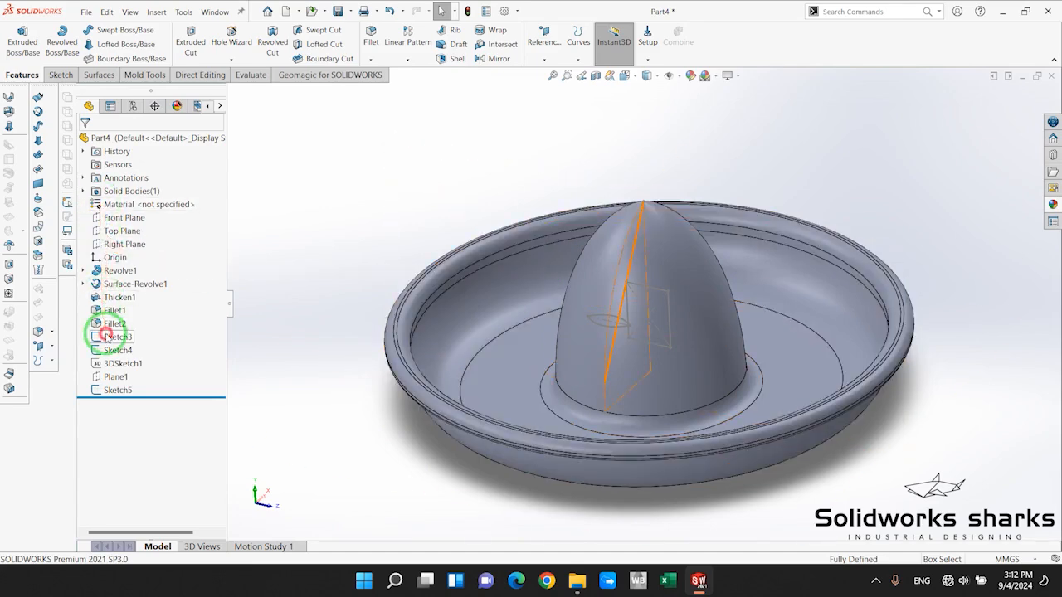
Try to hide Sketch3
click(110, 337)
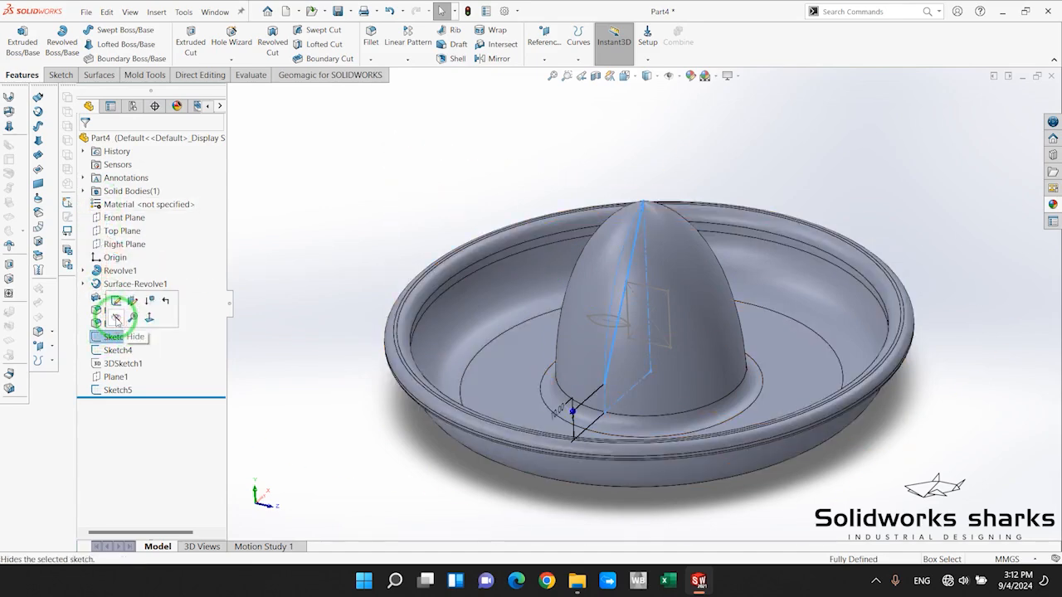
click(116, 321)
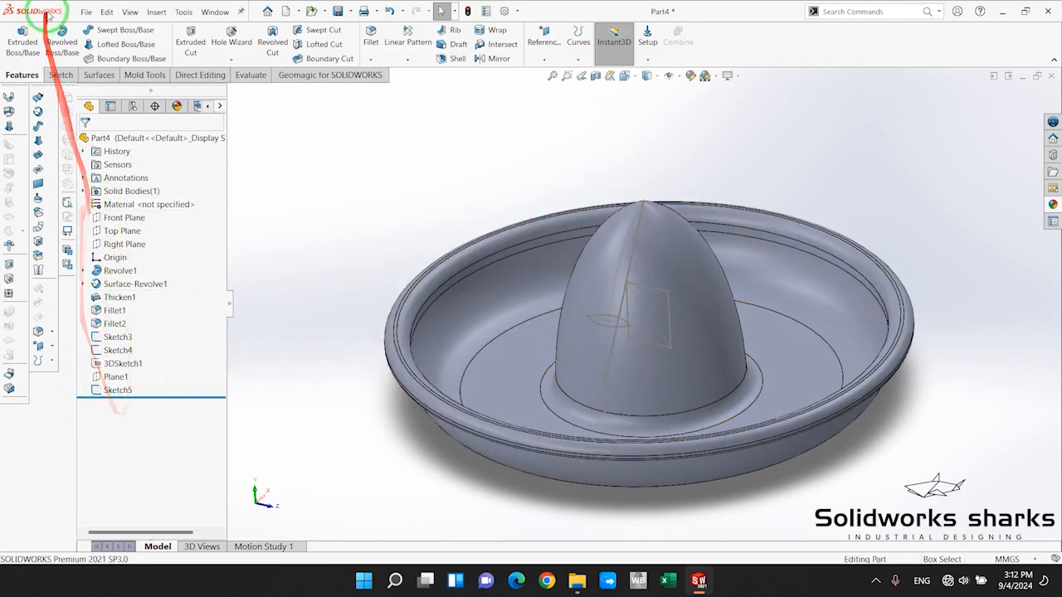
Create a sketch on the Front Plane with a single point at the cone's tip, and exit the sketch
click(59, 73)
click(16, 43)
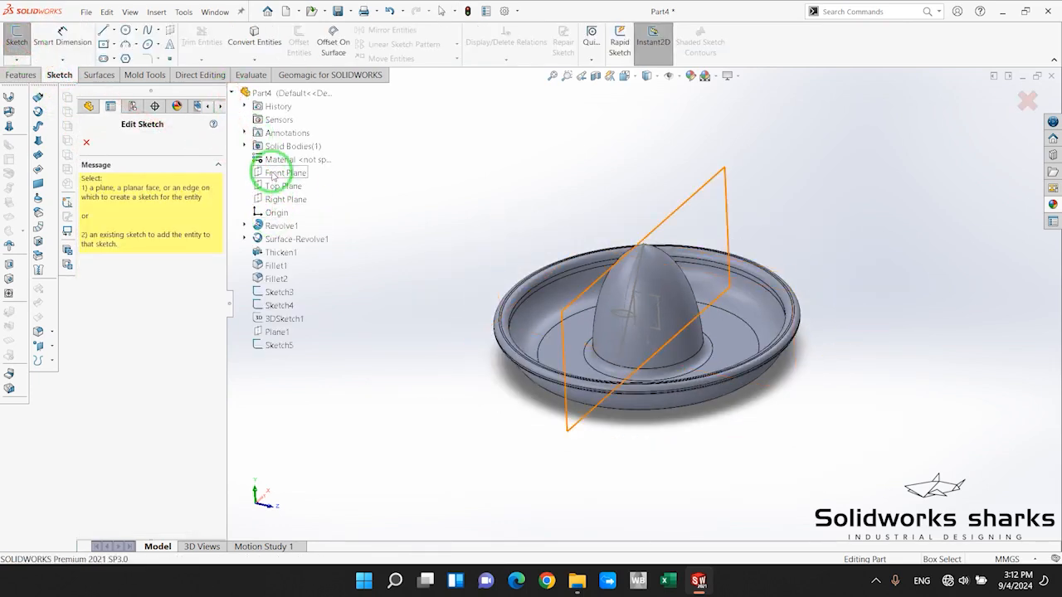
click(273, 174)
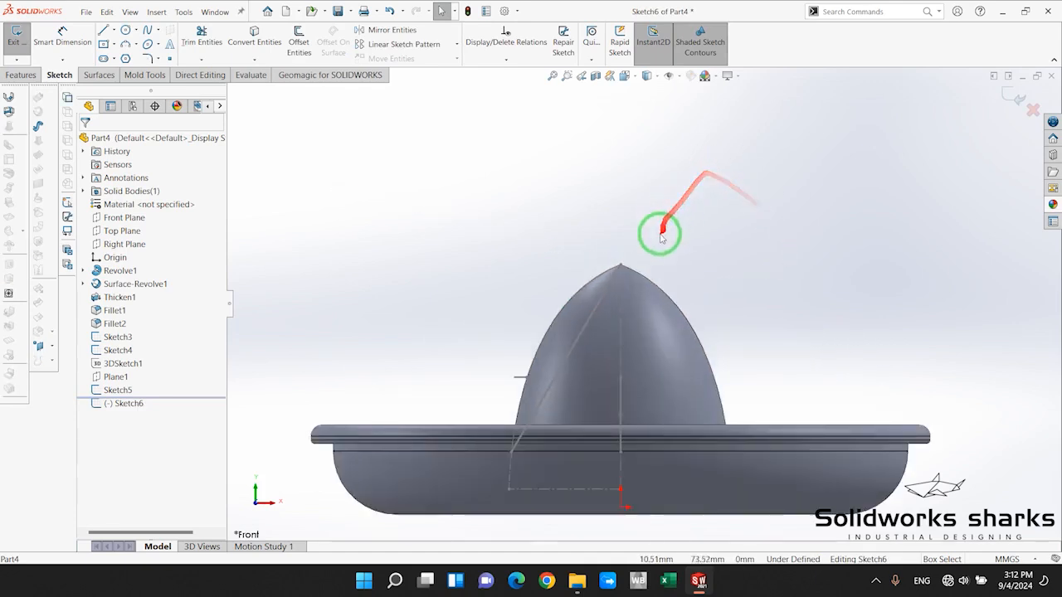
scroll(644, 259, down, 5)
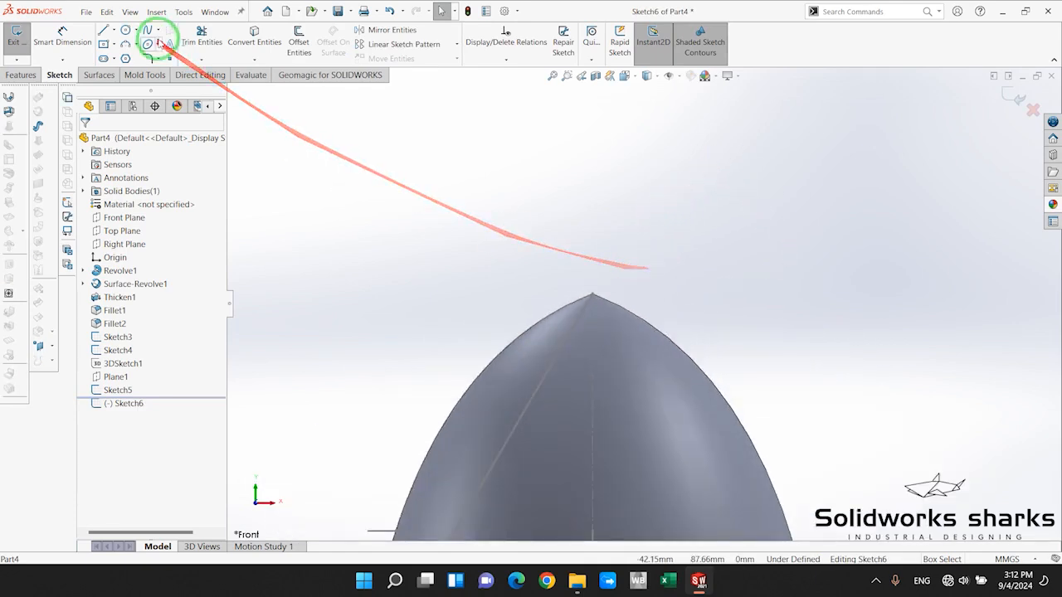
click(170, 59)
click(584, 296)
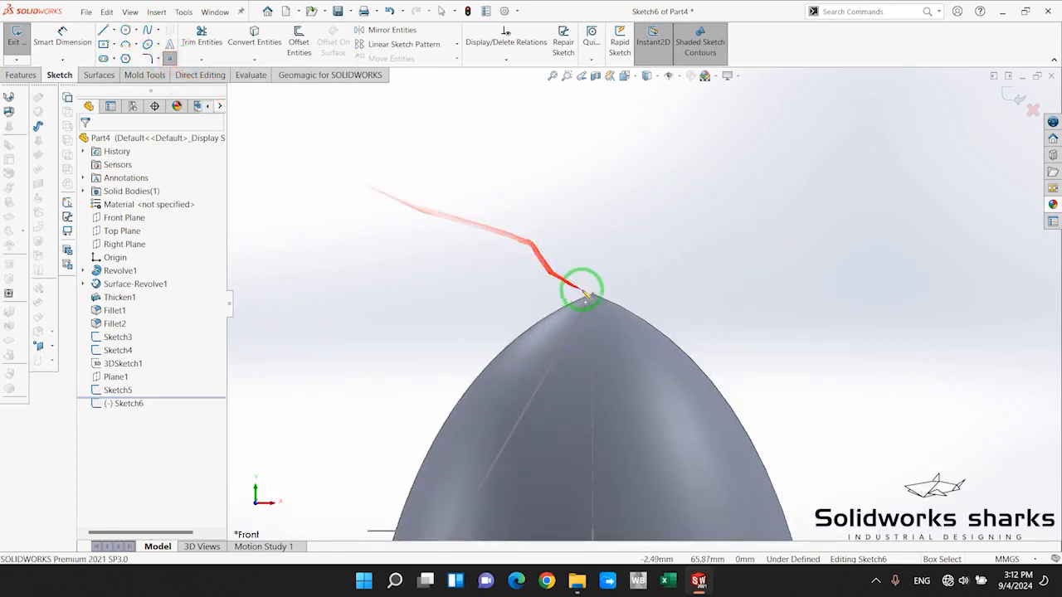
click(87, 138)
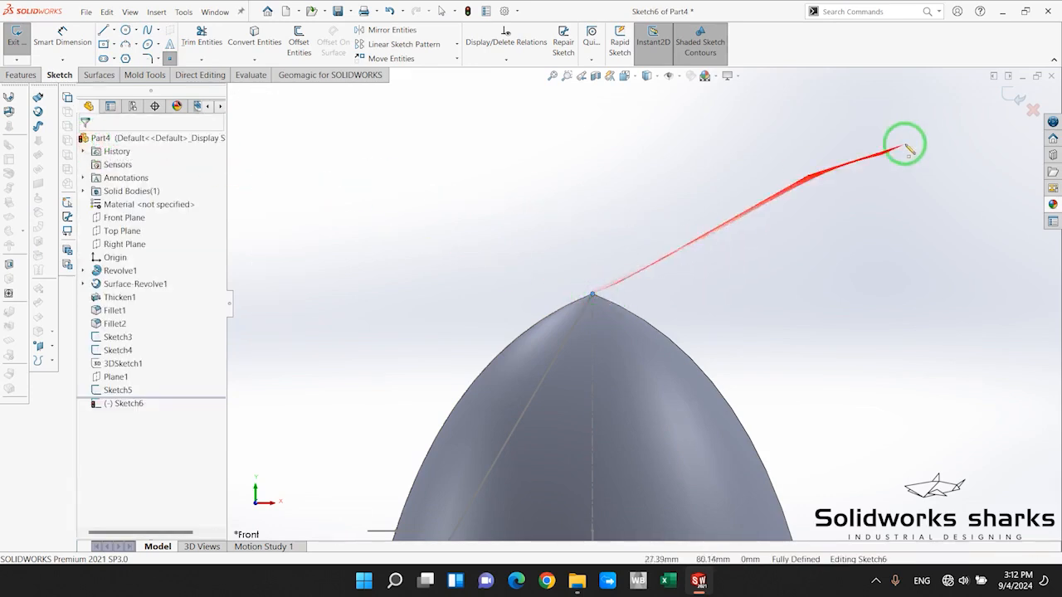
scroll(785, 299, up, 4)
scroll(641, 328, down, 2)
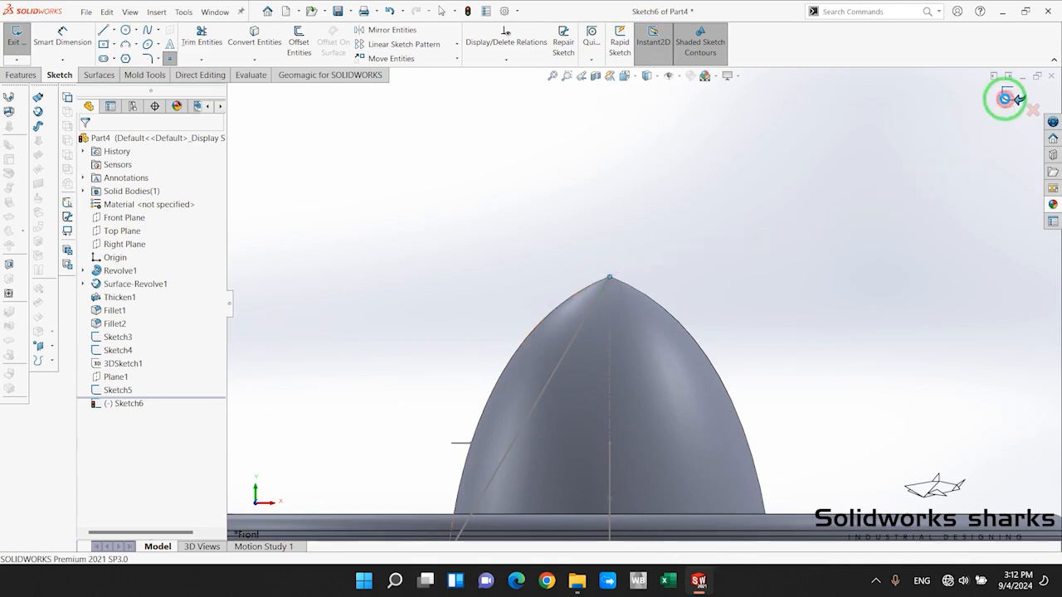
click(1005, 98)
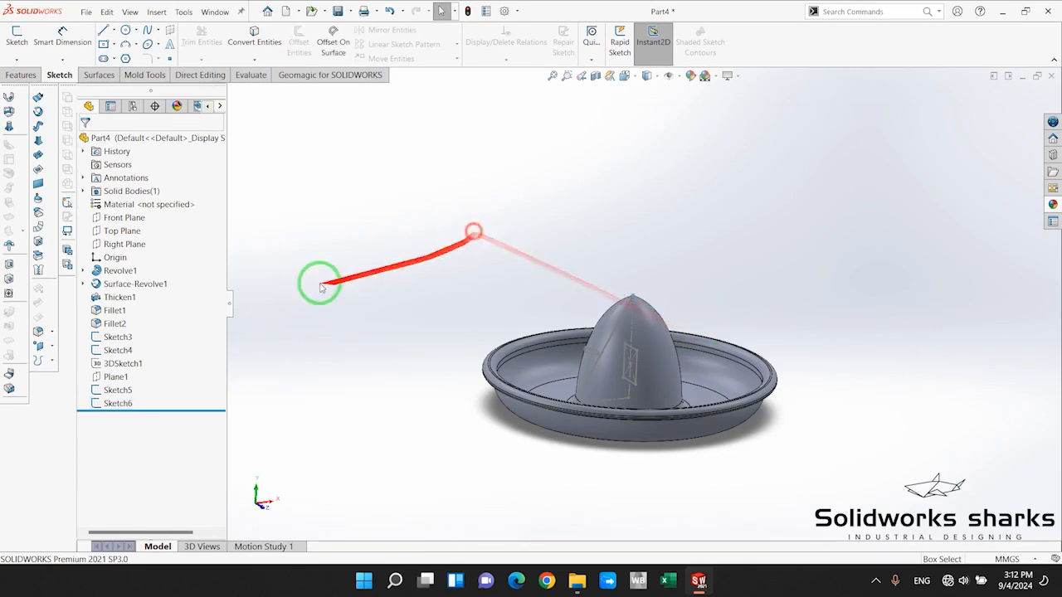
Create another Front Plane sketch with a single point at the lower end of the slanted guide line, and exit it
click(109, 218)
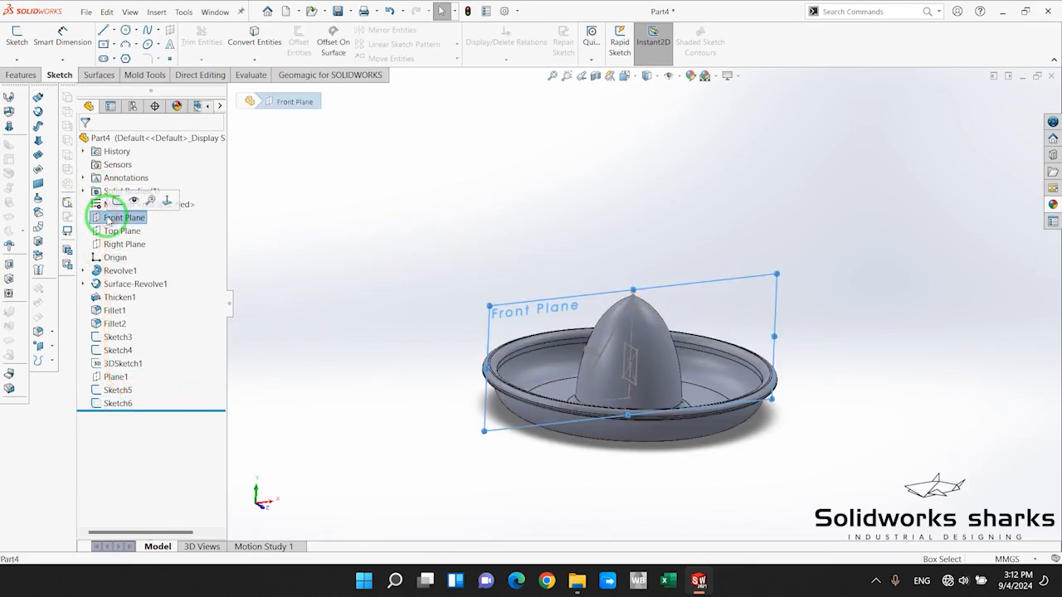
click(118, 200)
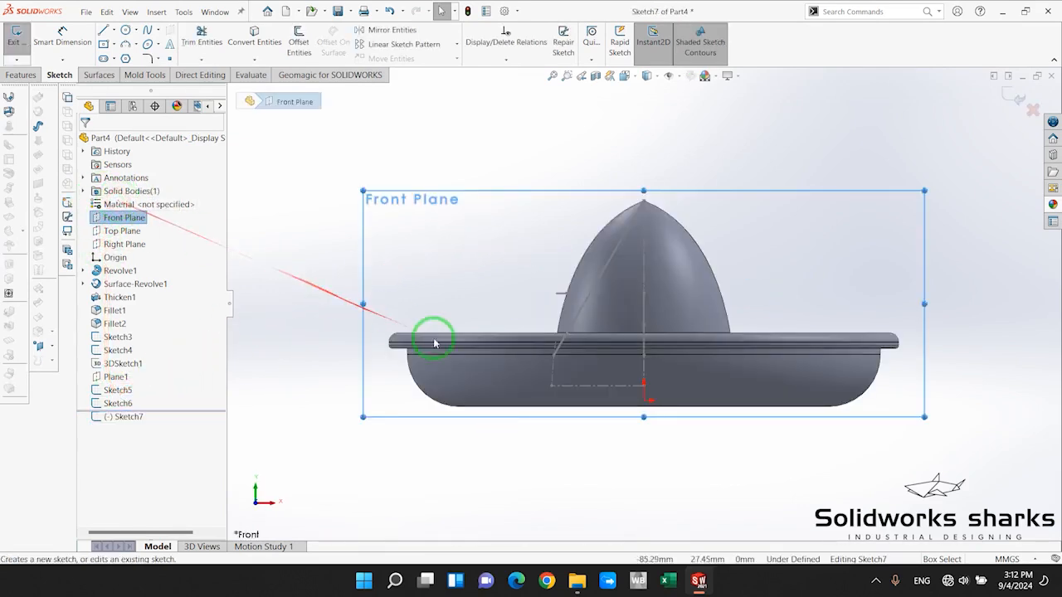
click(303, 180)
click(170, 58)
scroll(655, 398, down, 5)
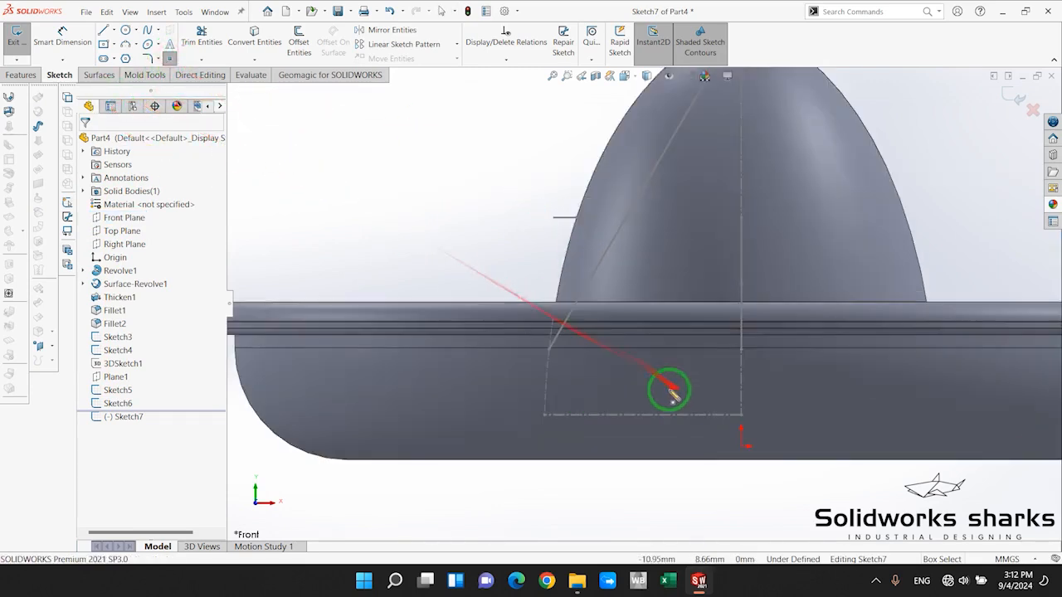
click(545, 322)
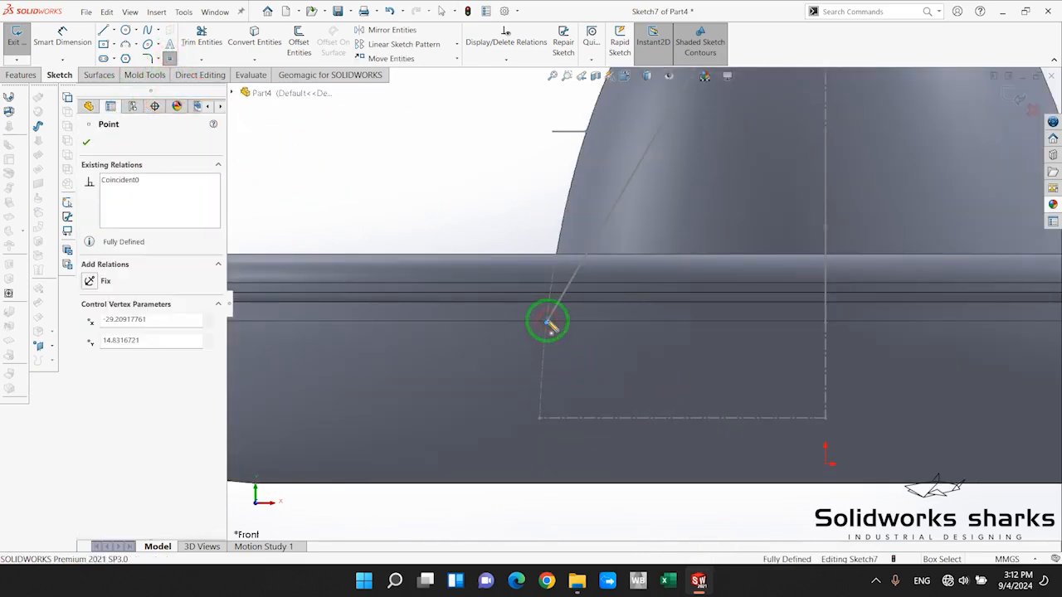
click(66, 135)
key(f)
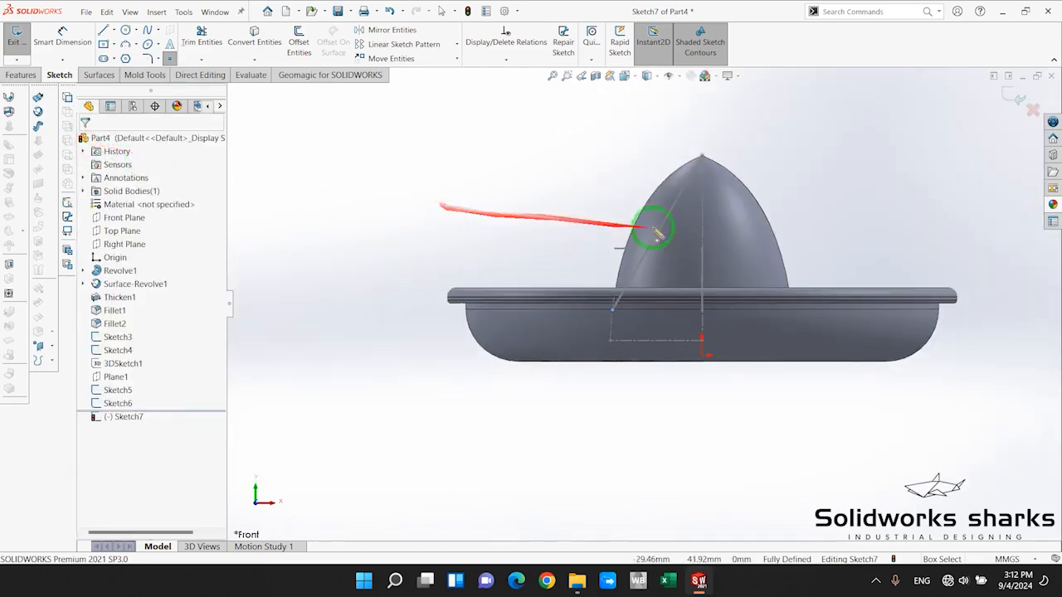
click(1010, 97)
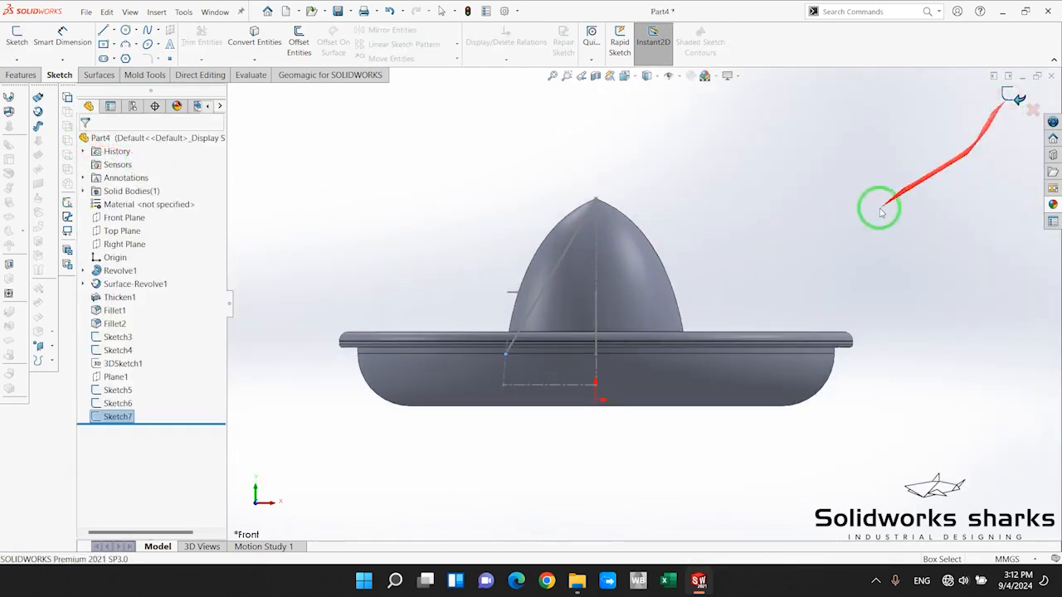
Hide the slanted guide line Sketch3 and the dimensioned rectangle Sketch4, keeping the lens profile and point sketches shown
mouse_move(611, 294)
middle_down()
mouse_move(704, 386)
mouse_move(653, 380)
mouse_move(581, 190)
mouse_move(609, 245)
middle_up()
click(607, 224)
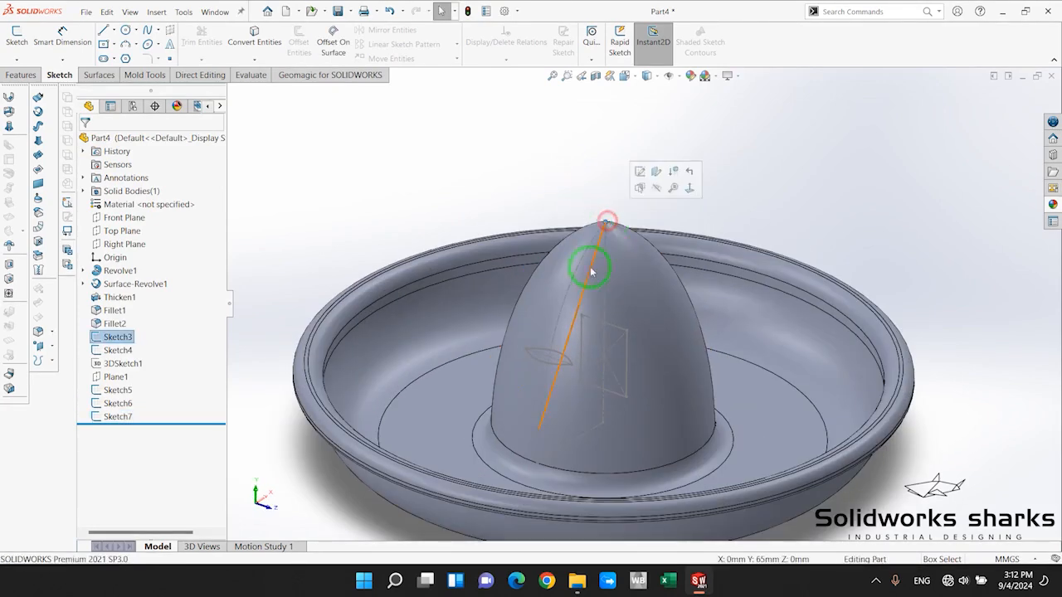
click(105, 390)
click(103, 402)
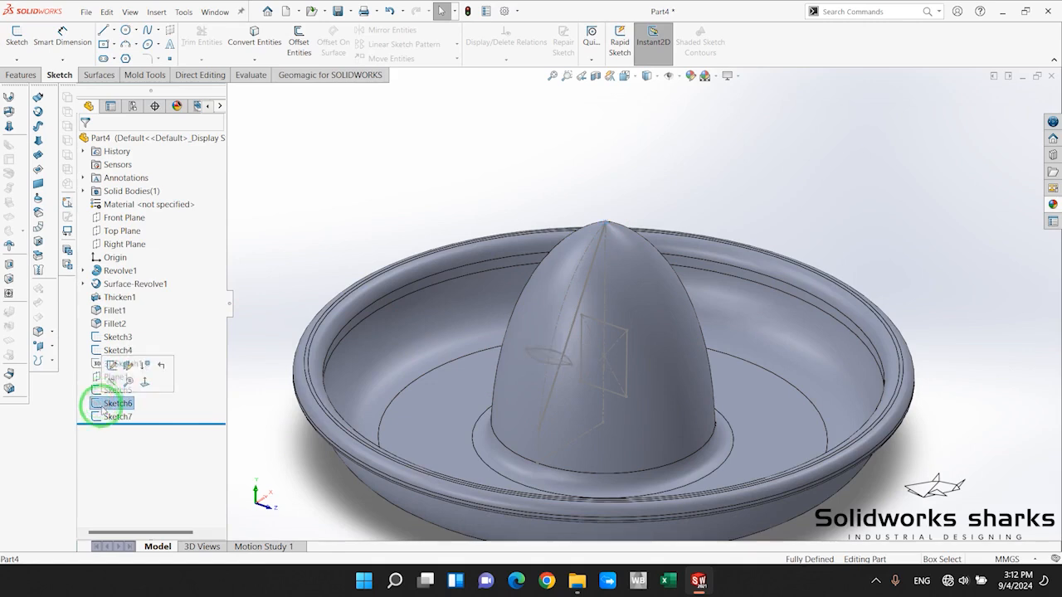
click(101, 417)
click(363, 224)
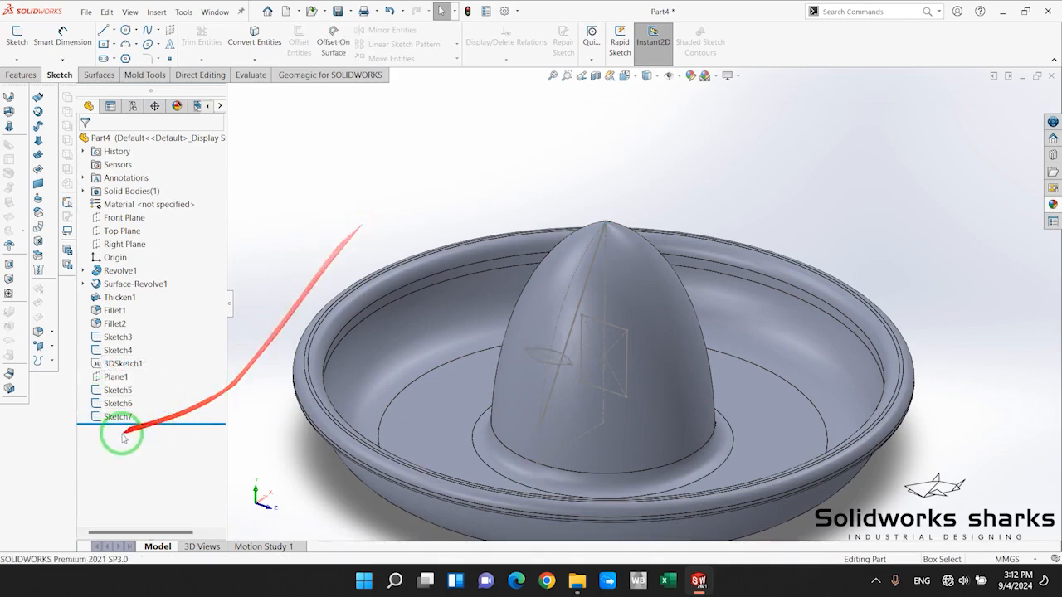
click(111, 351)
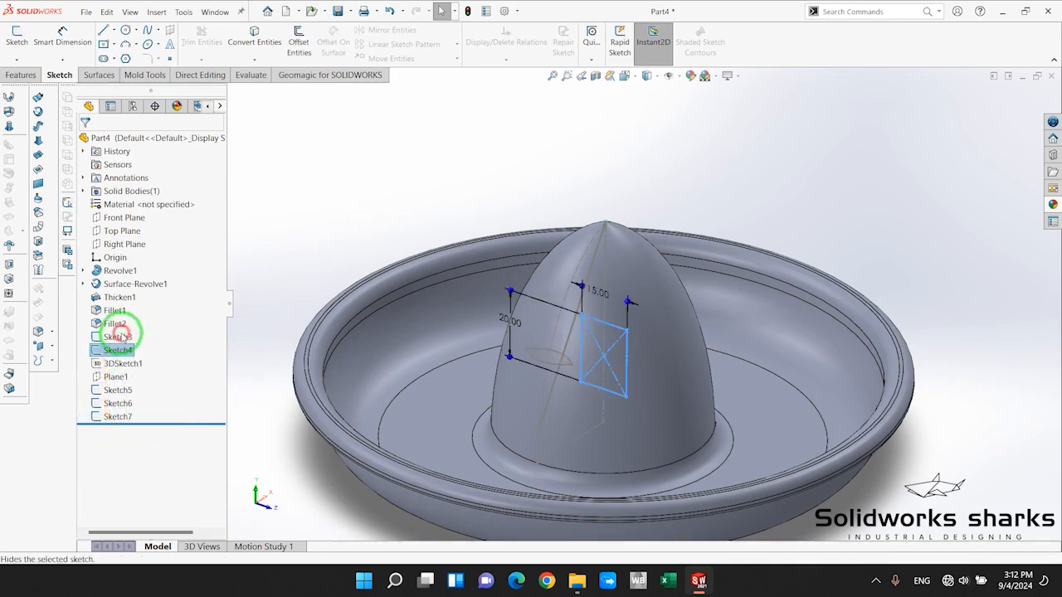
click(119, 334)
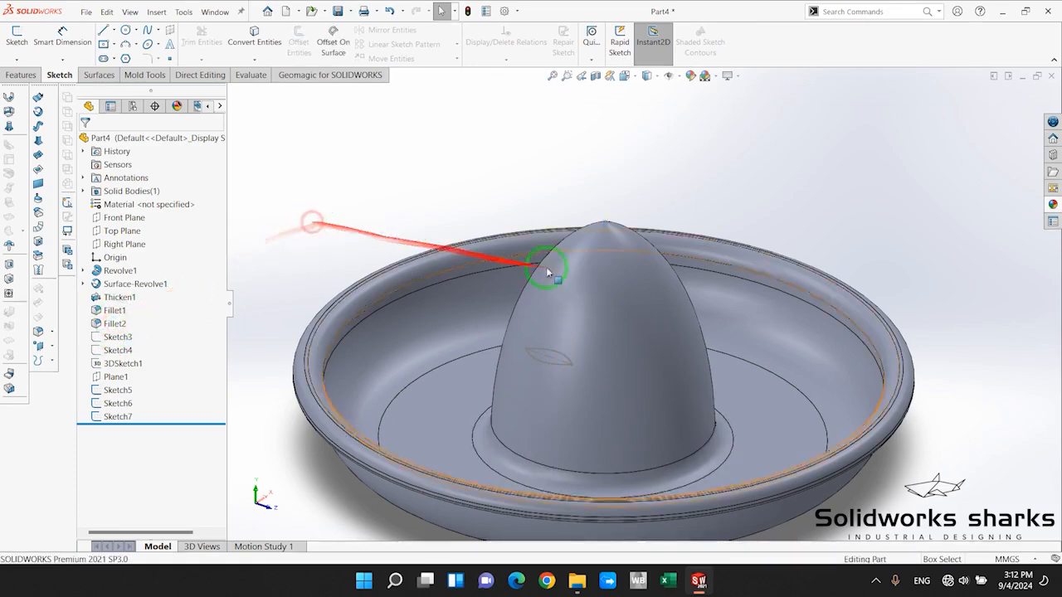
In a new 3D sketch, draw a Spline on Surface over the cone from its lower part through the lens profile's corner to the tip
middle_drag(547, 272, 710, 312)
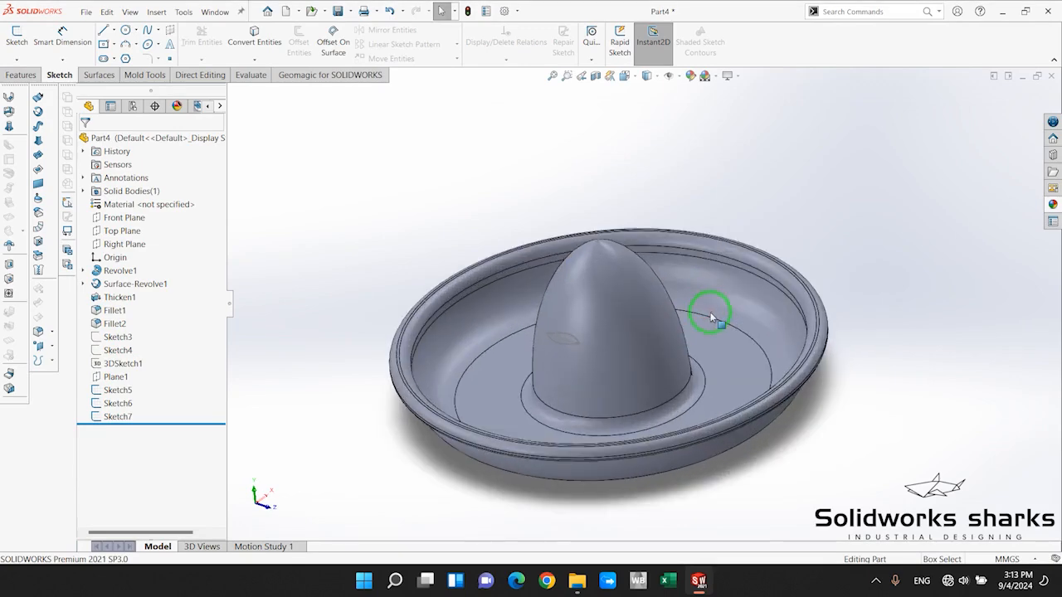
middle_drag(623, 167, 713, 301)
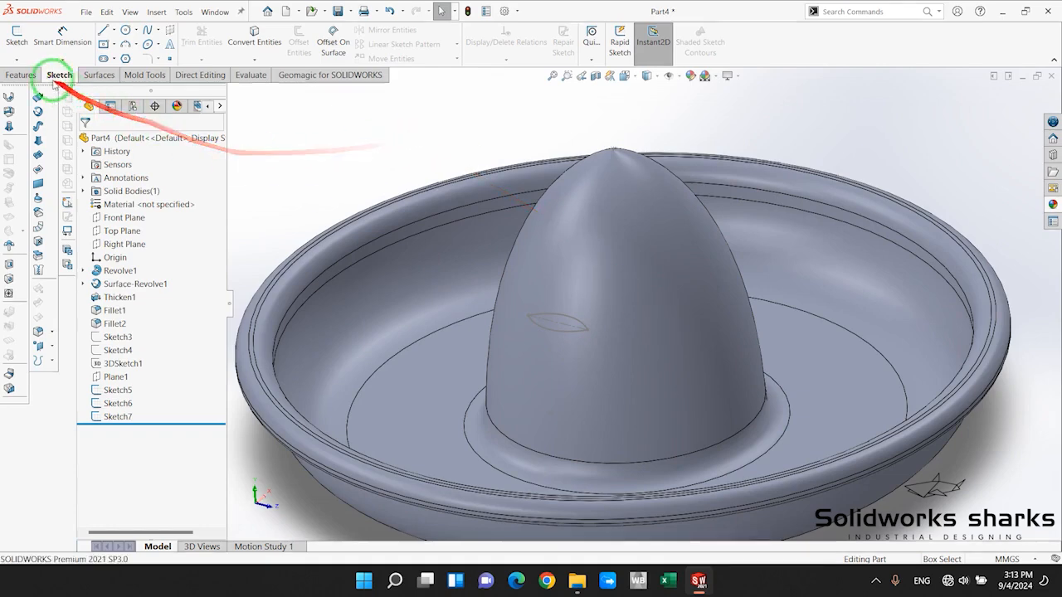
click(16, 60)
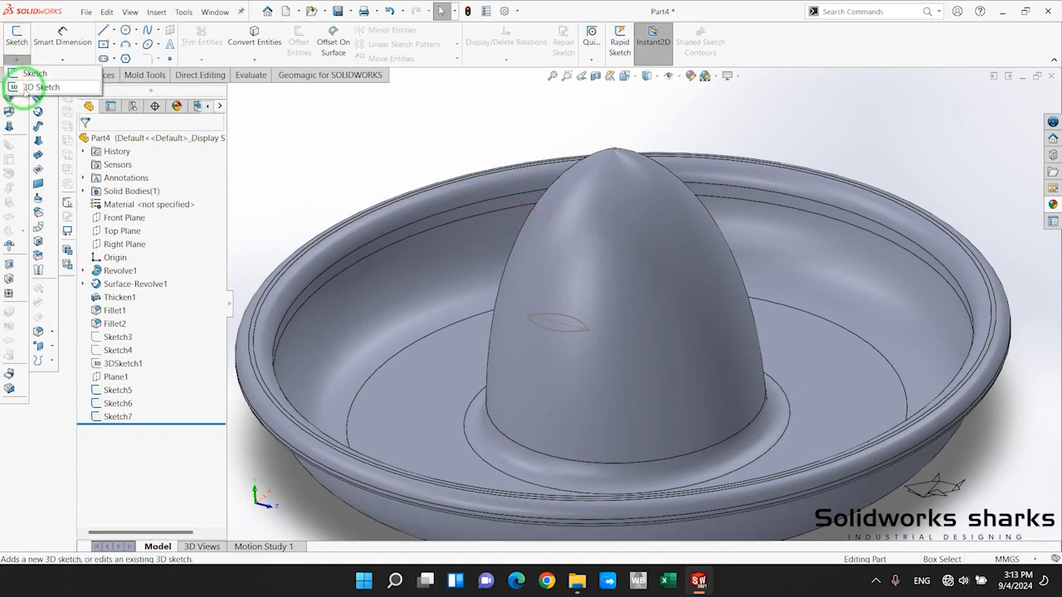
click(34, 87)
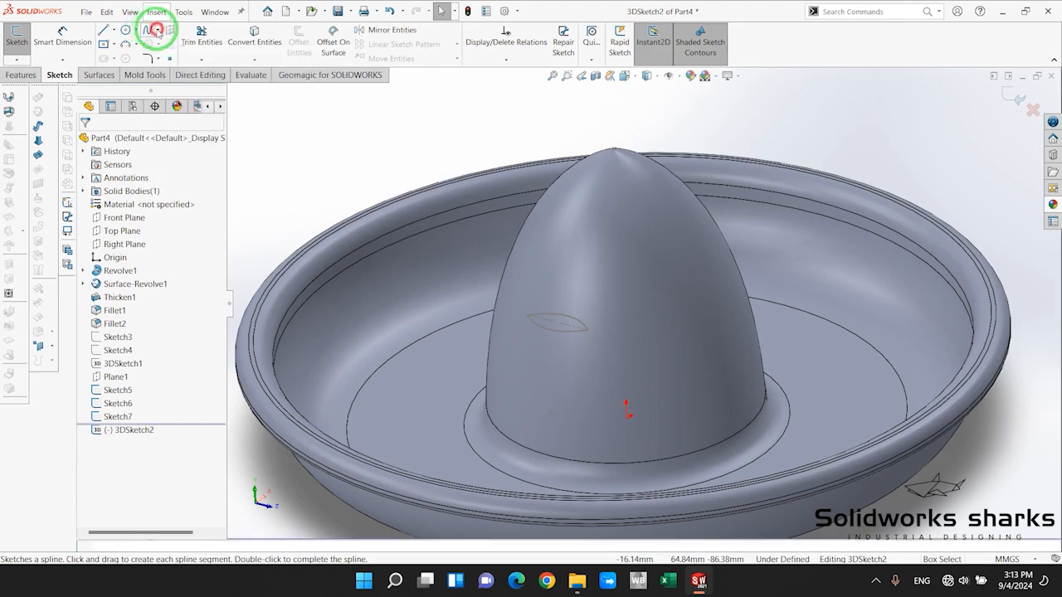
click(158, 31)
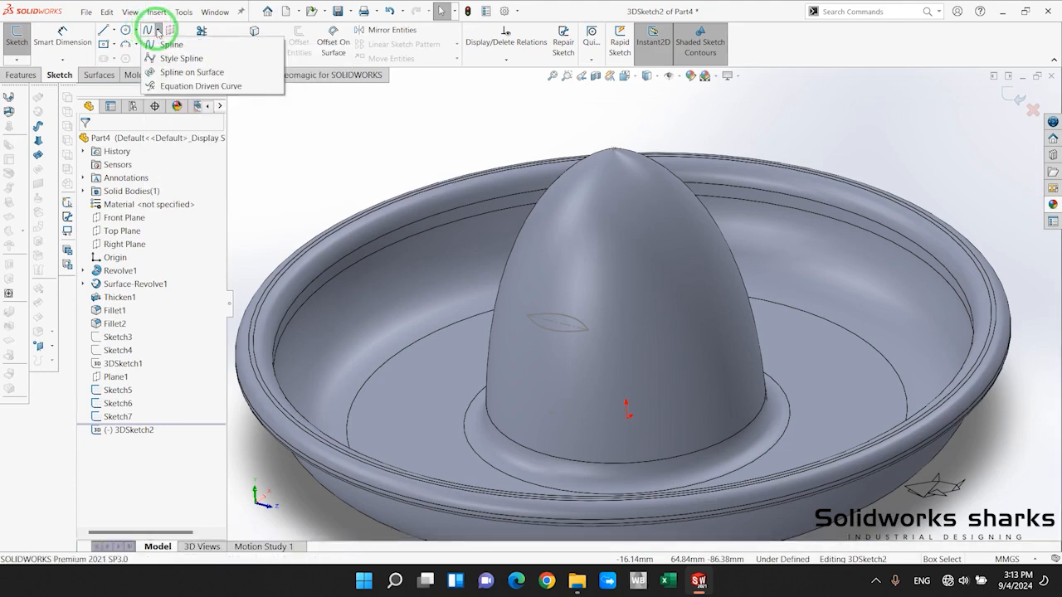
click(169, 73)
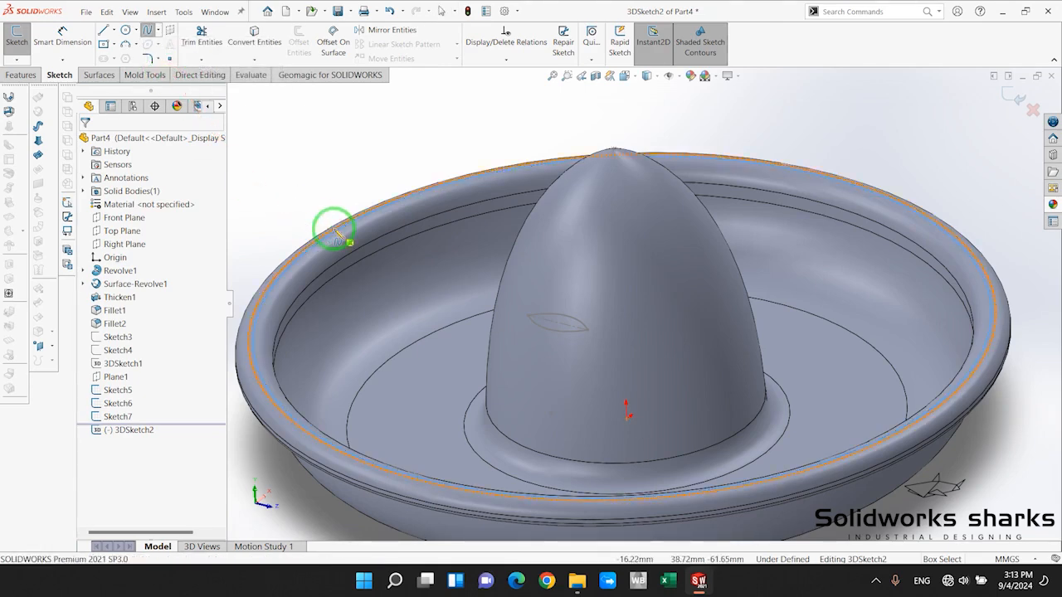
scroll(673, 373, up, 2)
scroll(670, 372, down, 2)
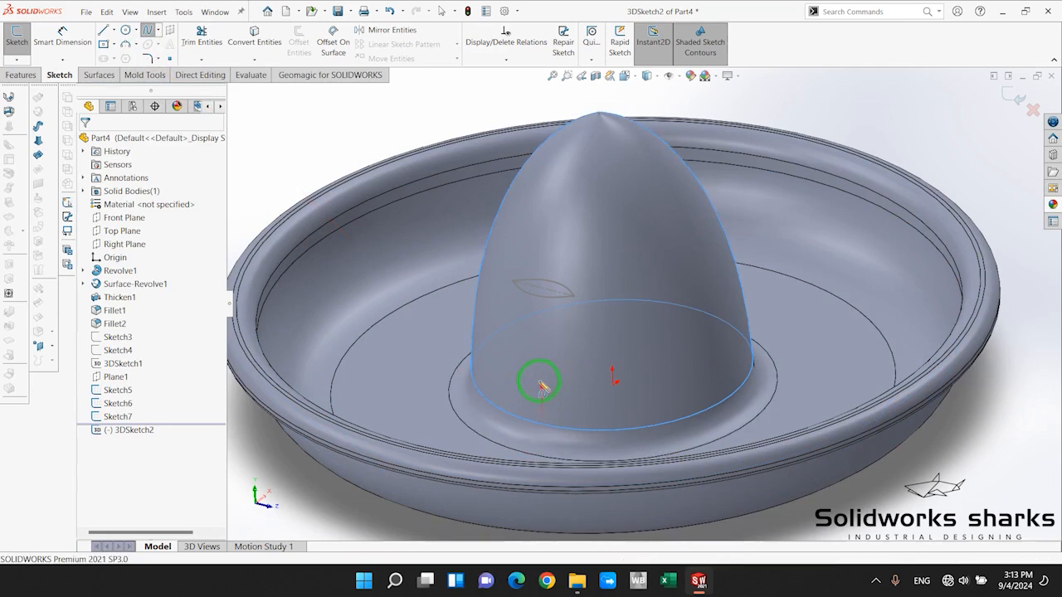
click(595, 376)
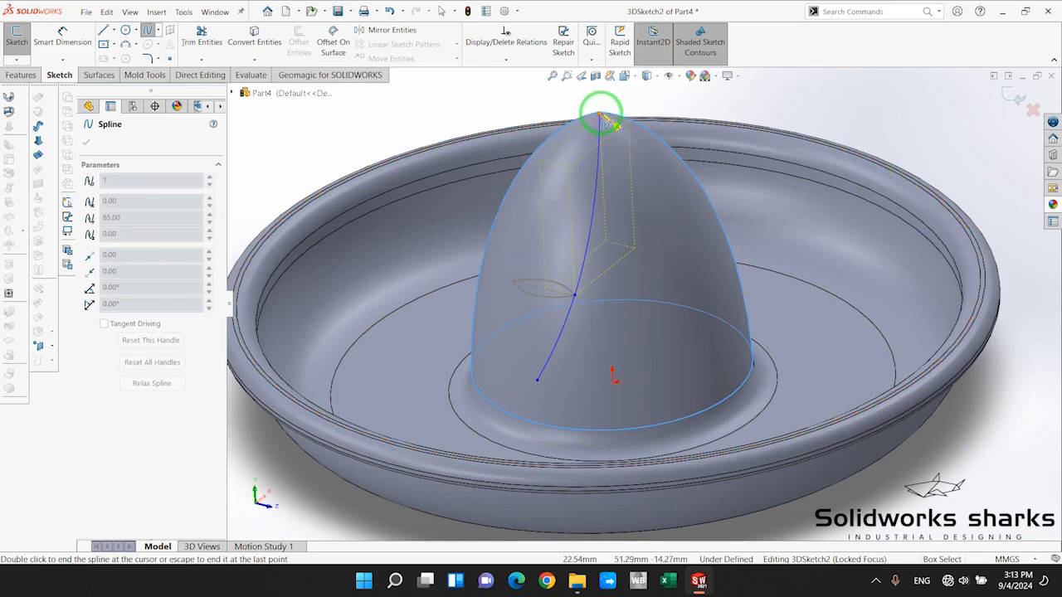
key(Escape)
Bend the spline's lower end with its tangent handle and constrain that handle Along Z
scroll(647, 157, up, 3)
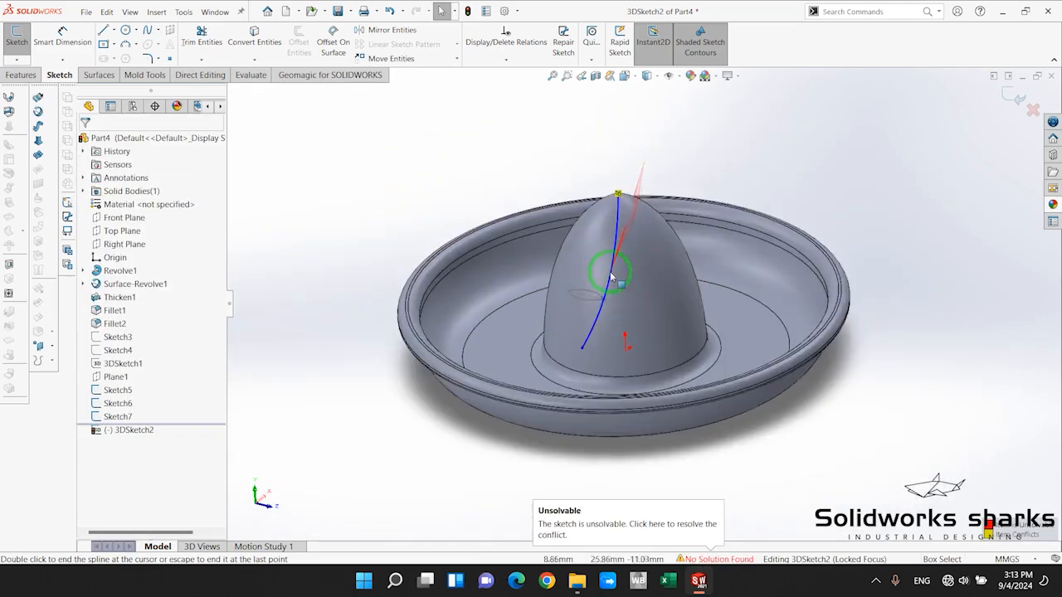
scroll(612, 277, down, 4)
scroll(640, 299, up, 3)
scroll(672, 315, down, 4)
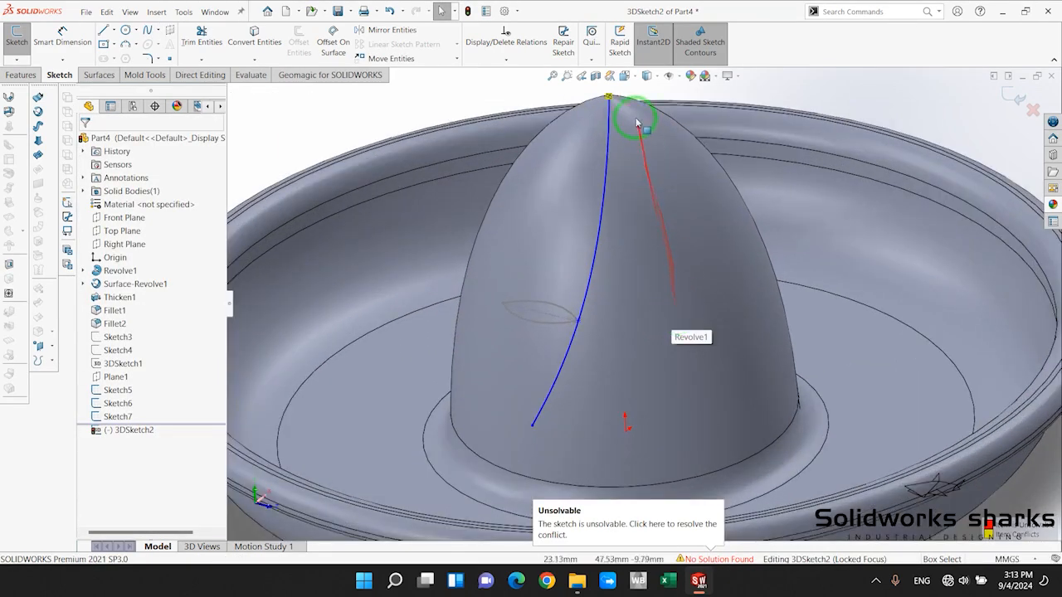
click(569, 353)
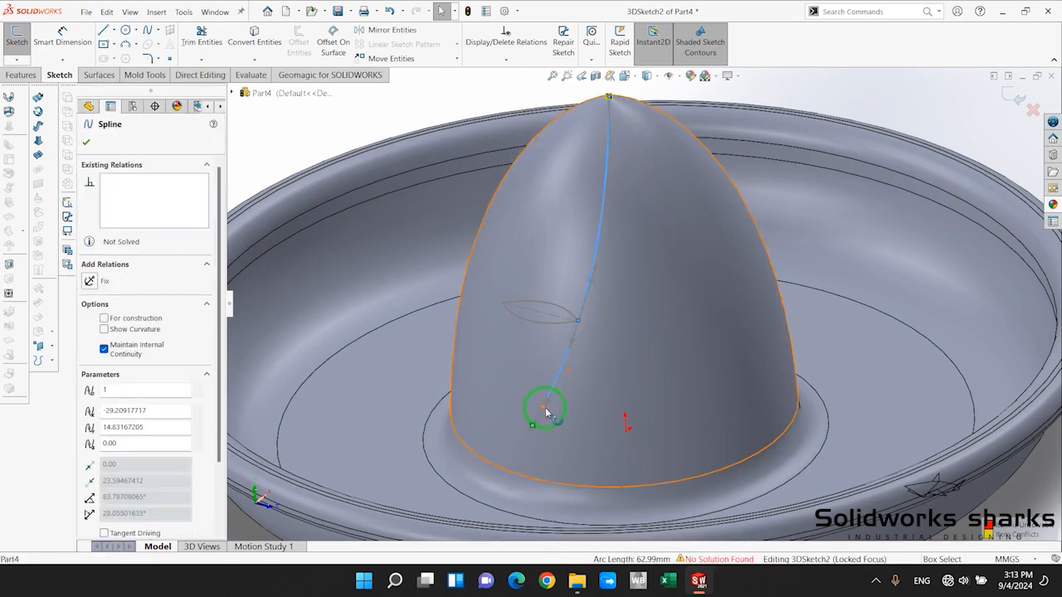
drag(545, 409, 558, 424)
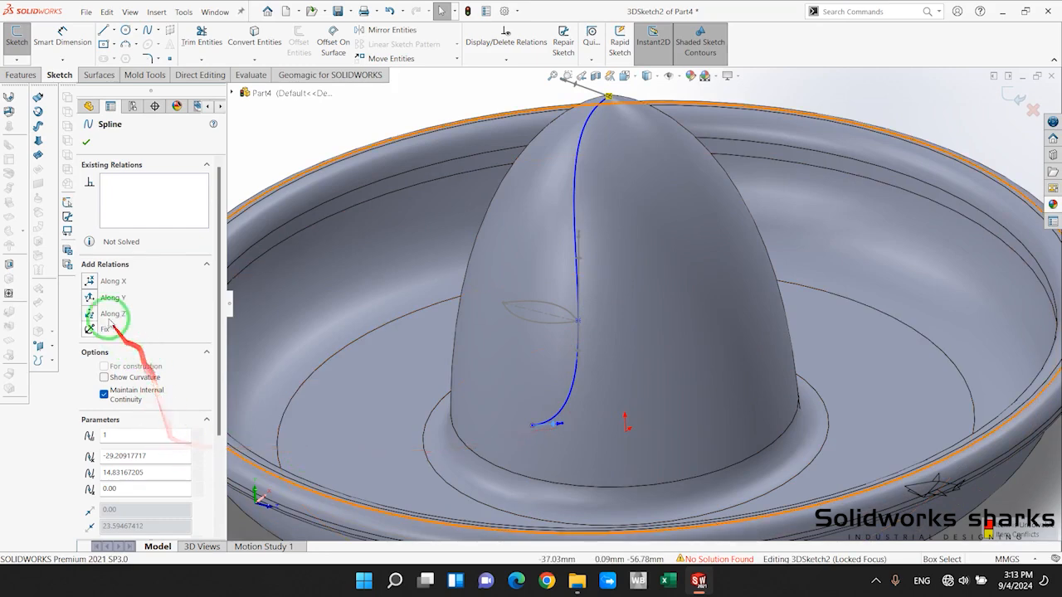
middle_drag(569, 434, 655, 454)
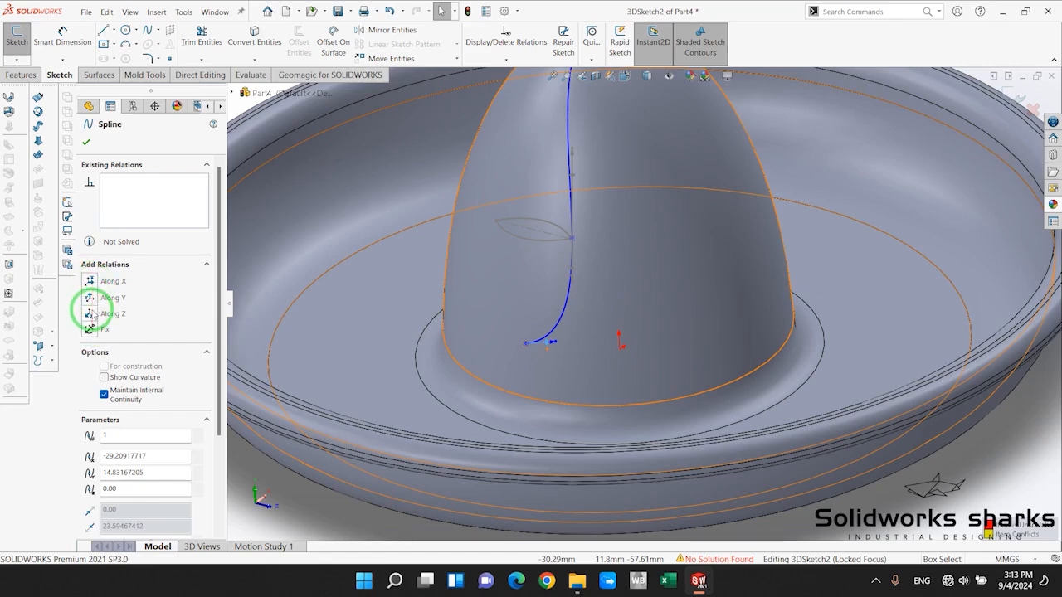
scroll(805, 431, up, 5)
click(724, 430)
Swing the tangent handle at the cone's tip downward to straighten the upper part of the spline
scroll(638, 268, down, 4)
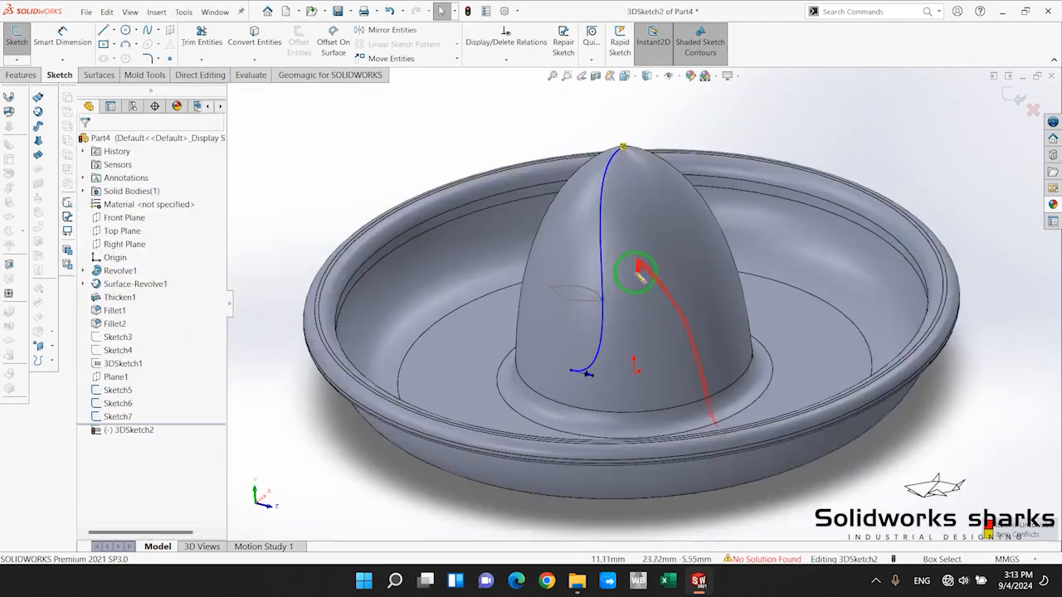
scroll(622, 283, up, 4)
scroll(637, 218, down, 5)
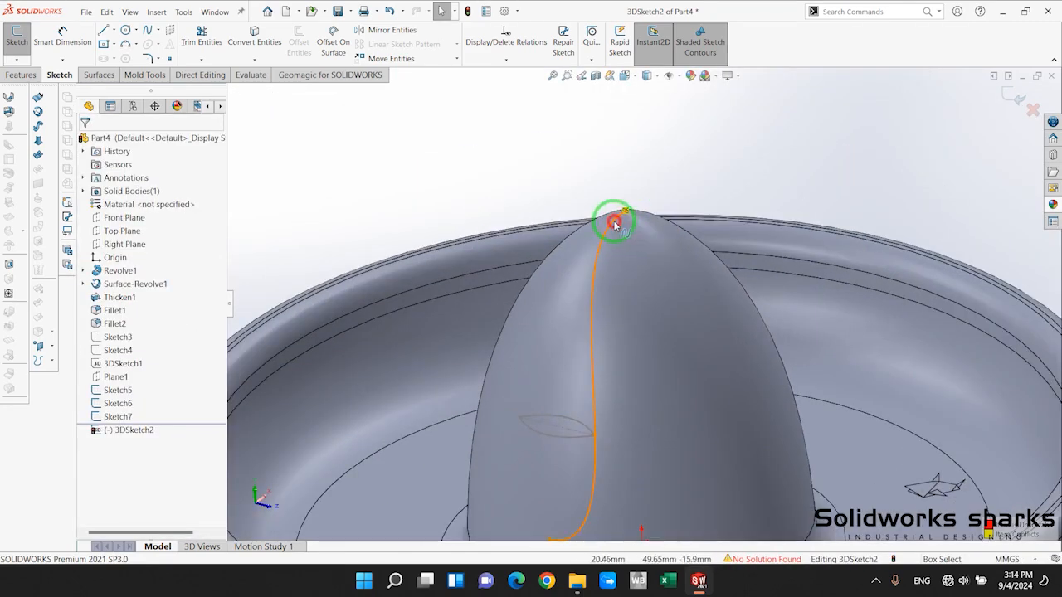
click(615, 224)
drag(587, 177, 616, 262)
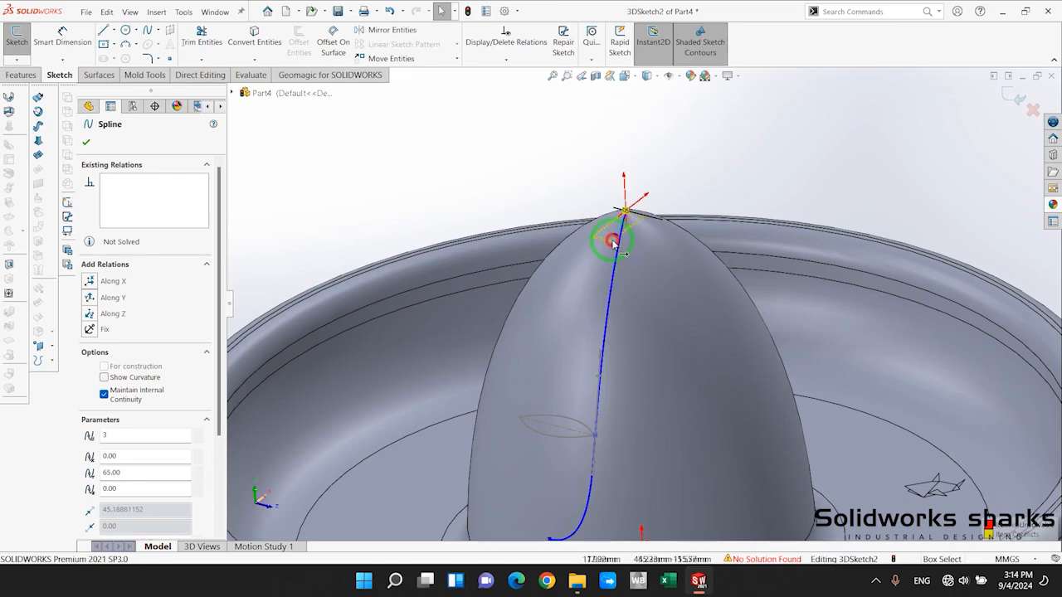
scroll(661, 230, down, 2)
click(661, 243)
Try to delete the on-surface relation of the spline's end point at the cone's tip
mouse_move(661, 243)
middle_down()
mouse_move(705, 202)
mouse_move(667, 233)
middle_up()
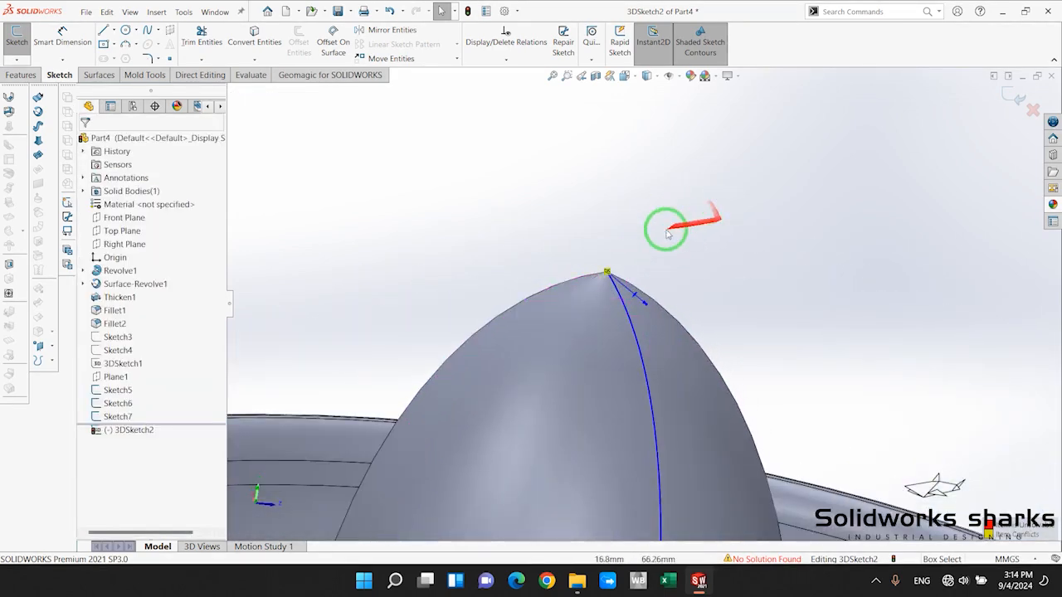
click(607, 271)
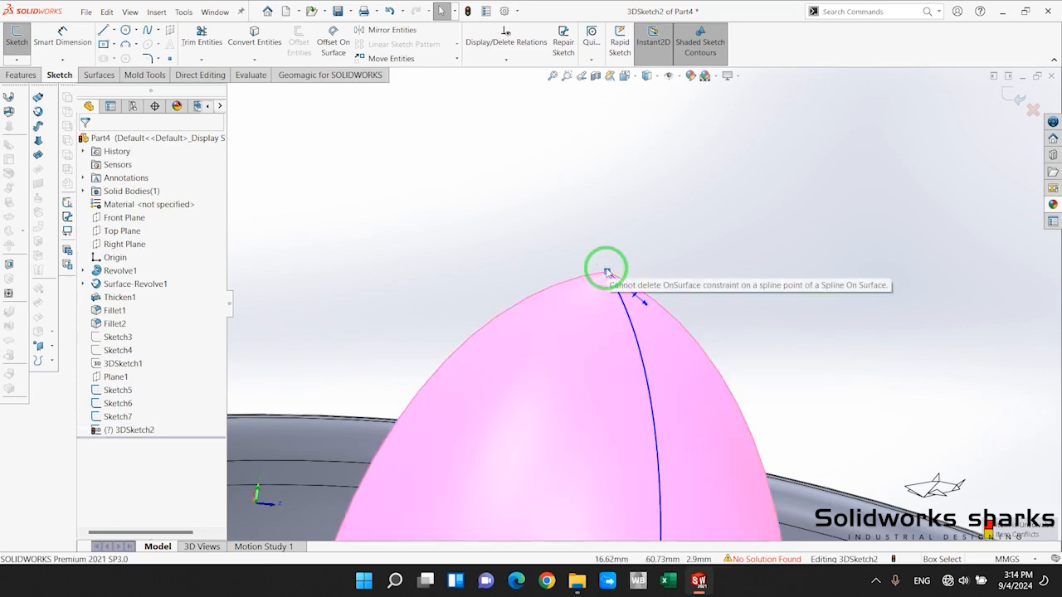
click(656, 238)
Refine the direction and length of the spline's upper tangent handle so the curve runs smoothly down from the tip
scroll(661, 249, up, 8)
scroll(628, 439, down, 4)
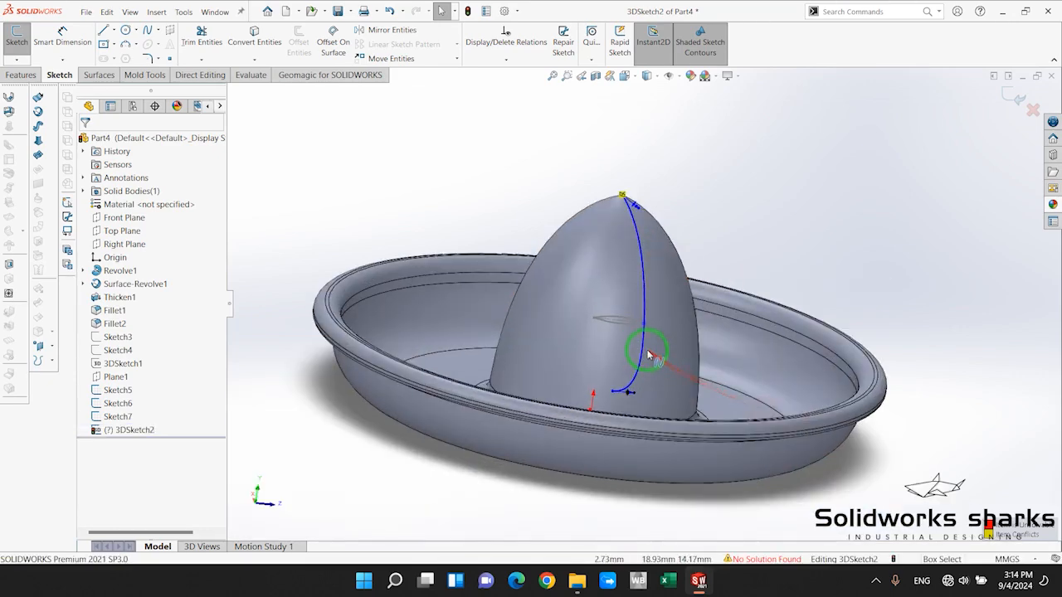
middle_drag(628, 438, 635, 386)
scroll(652, 259, down, 3)
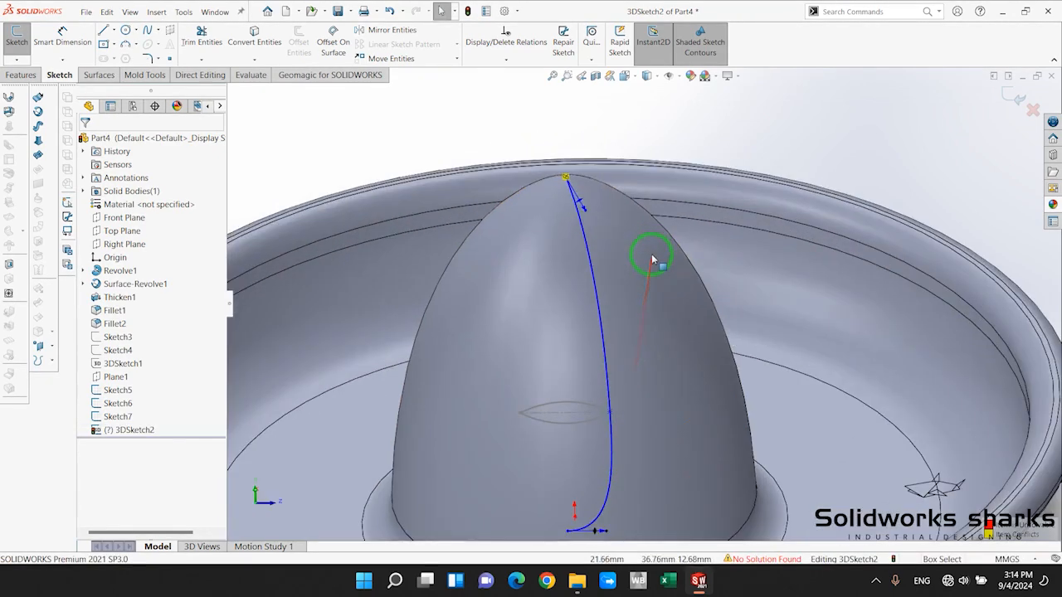
click(578, 196)
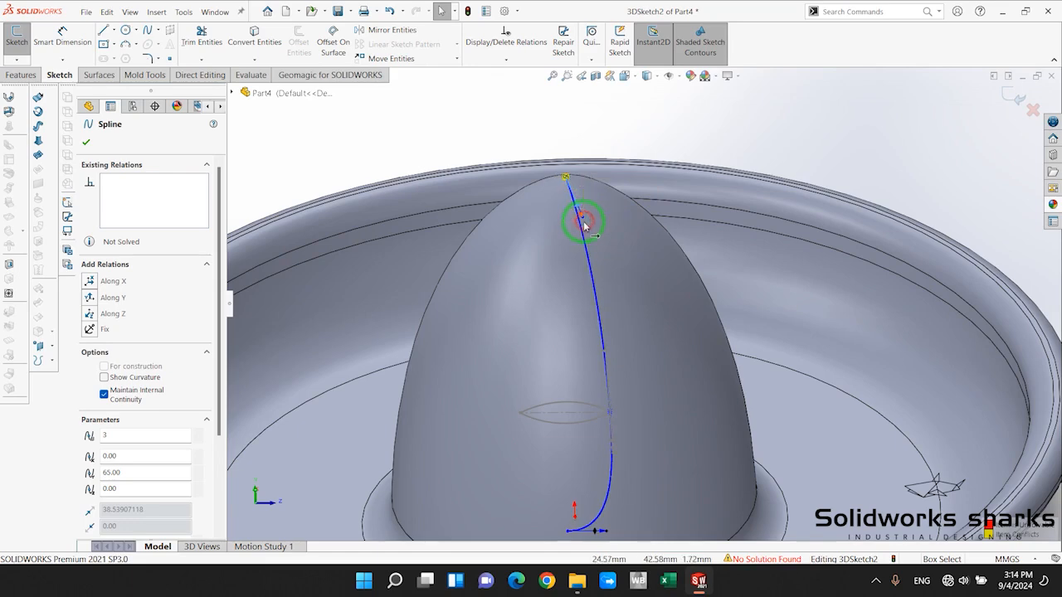
drag(598, 270, 598, 270)
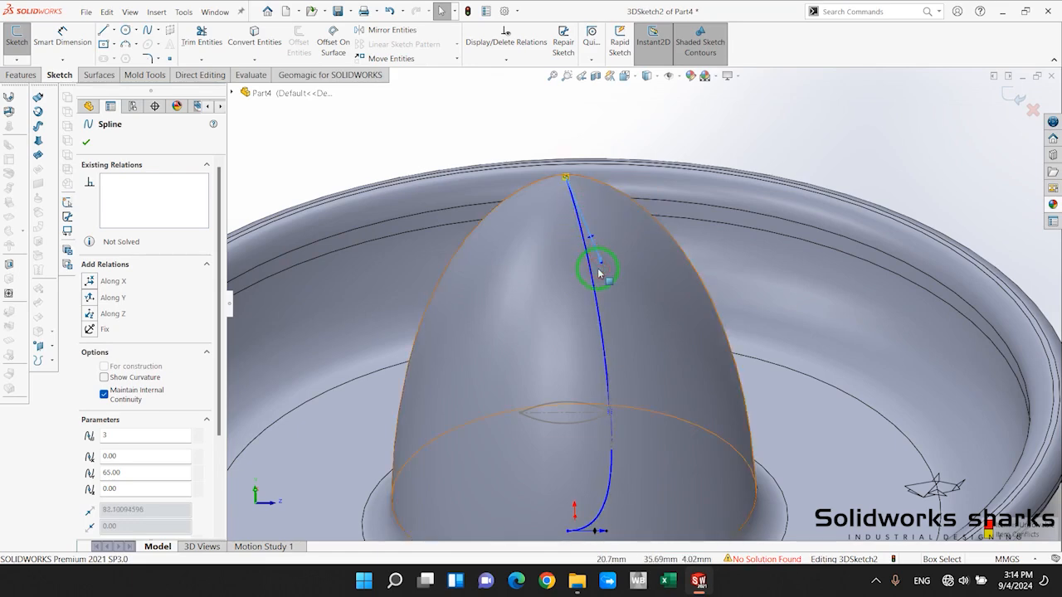
click(487, 136)
Adjust the tangent handle at the spline's lower end and inspect the resulting curve
scroll(608, 267, up, 3)
scroll(653, 402, down, 3)
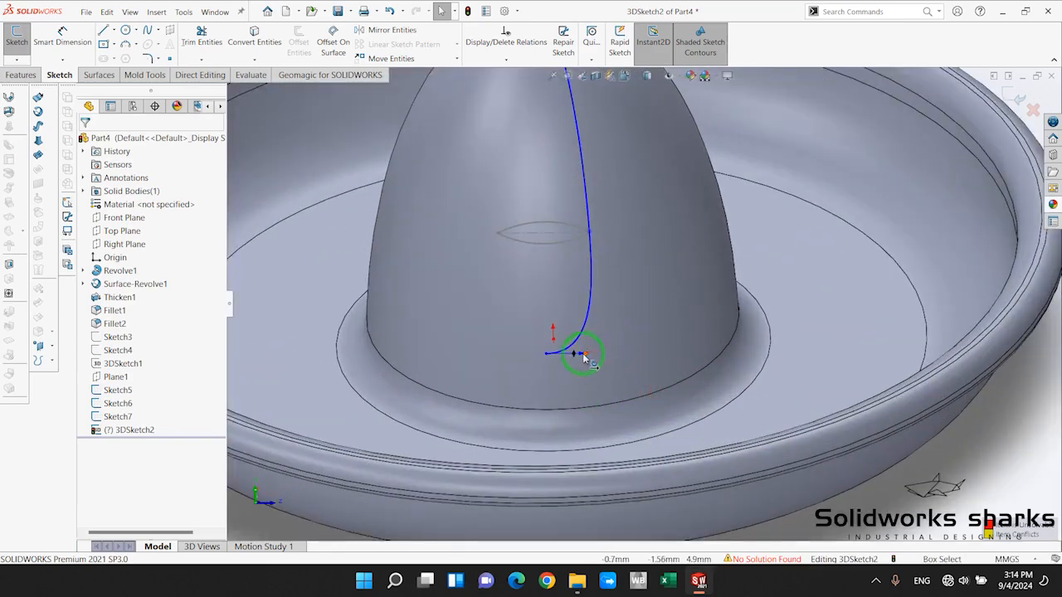
scroll(581, 357, up, 5)
scroll(610, 380, down, 1)
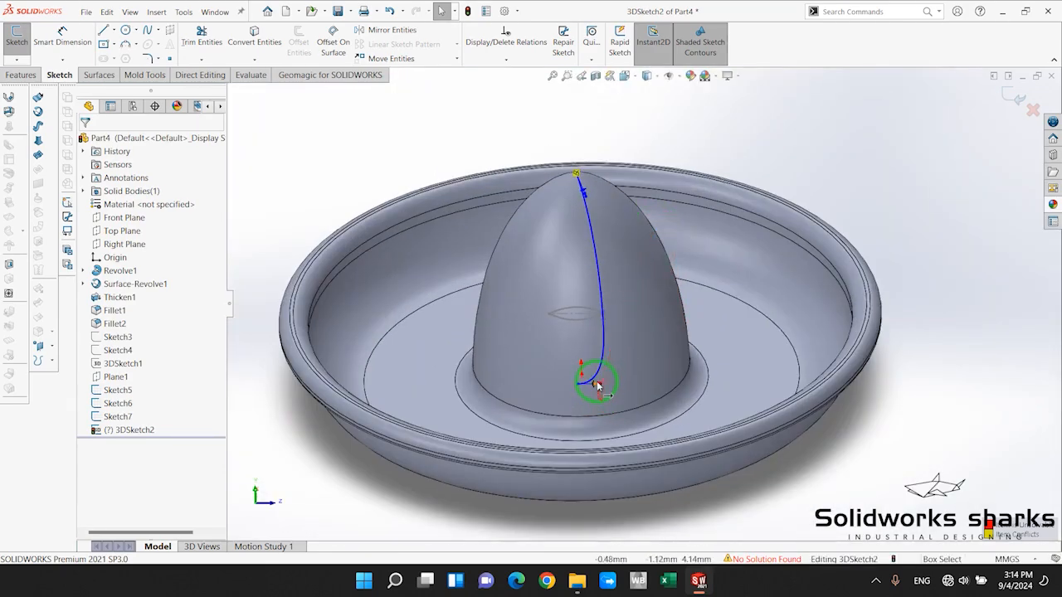
mouse_move(598, 382)
mouse_down()
mouse_move(612, 385)
mouse_move(602, 390)
mouse_up()
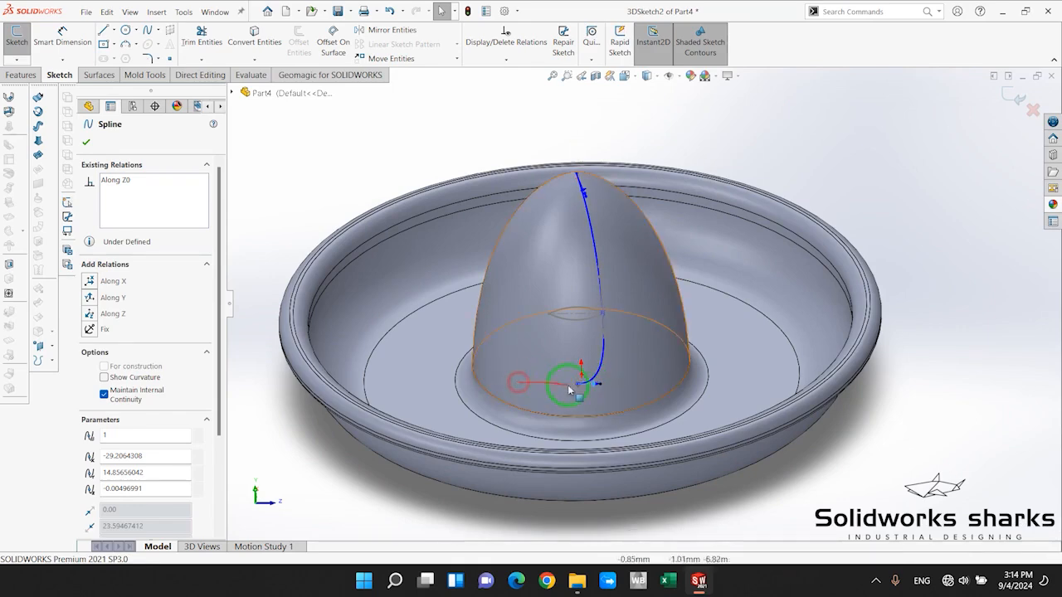
scroll(560, 386, up, 2)
click(593, 338)
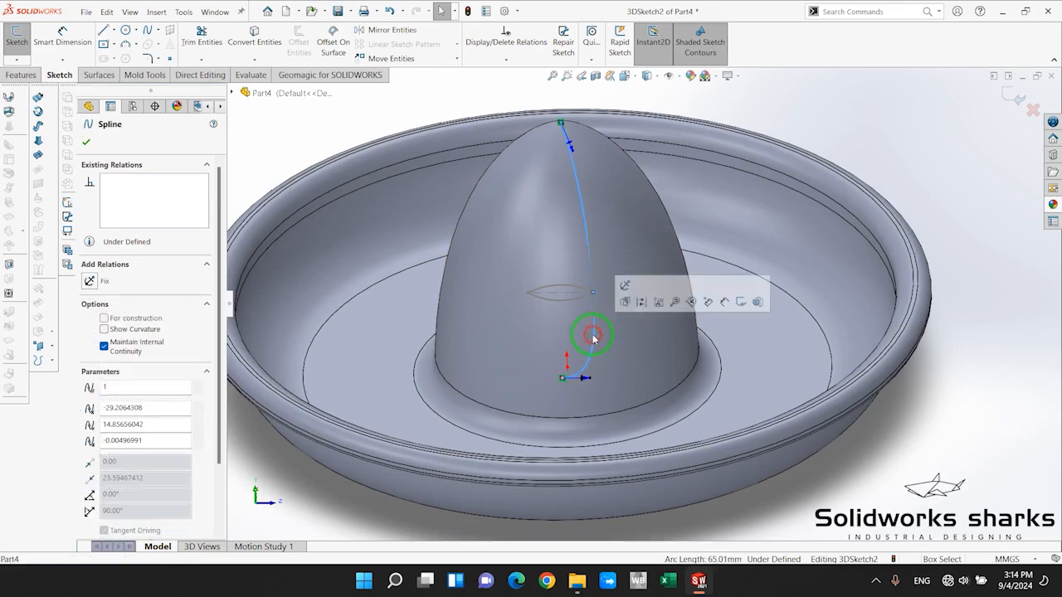
scroll(640, 301, down, 3)
click(677, 186)
scroll(593, 273, up, 4)
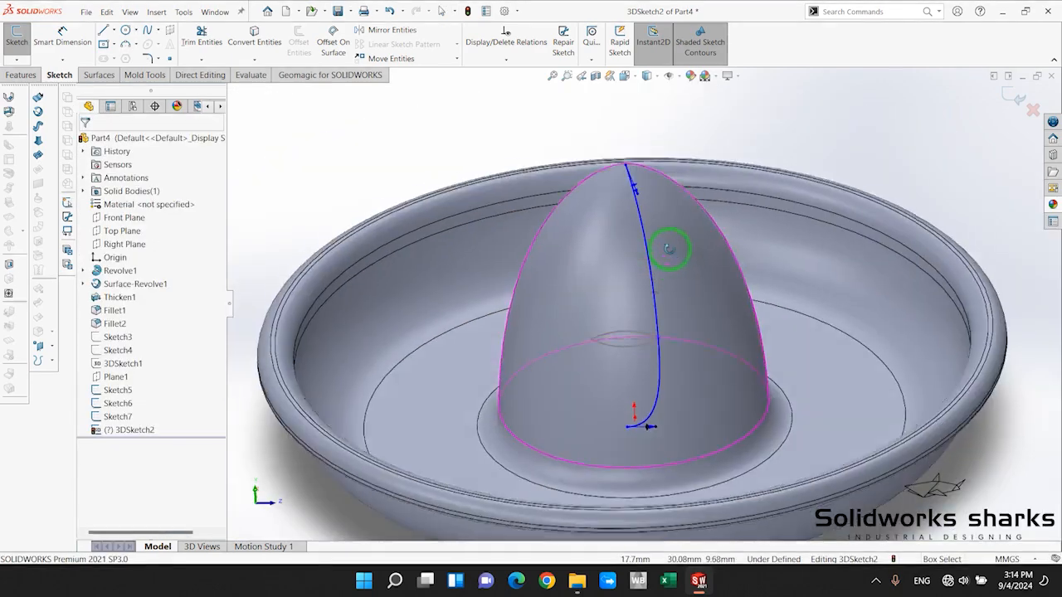
middle_drag(669, 248, 667, 367)
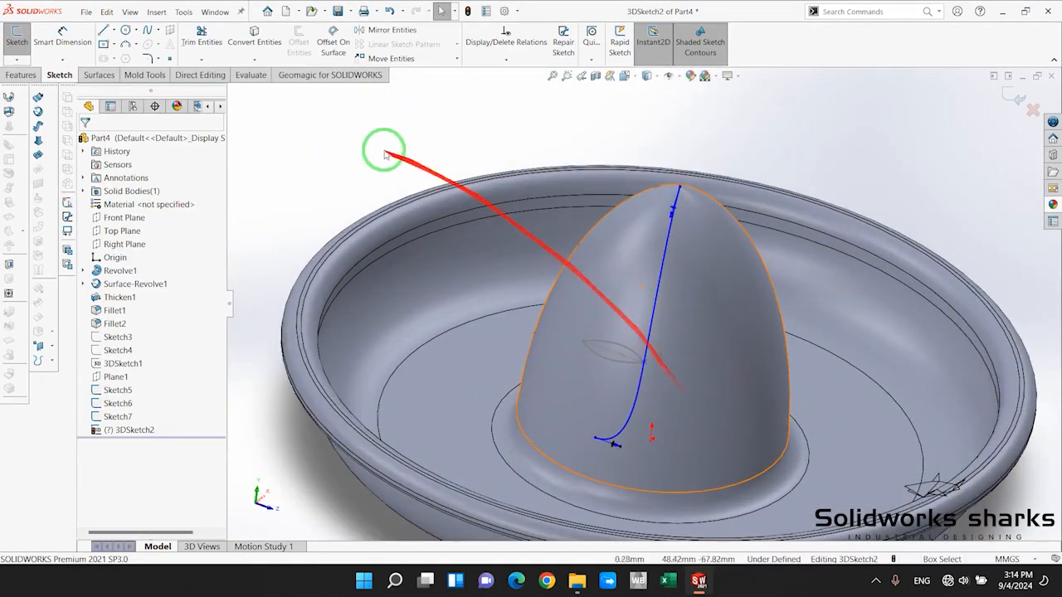
click(115, 30)
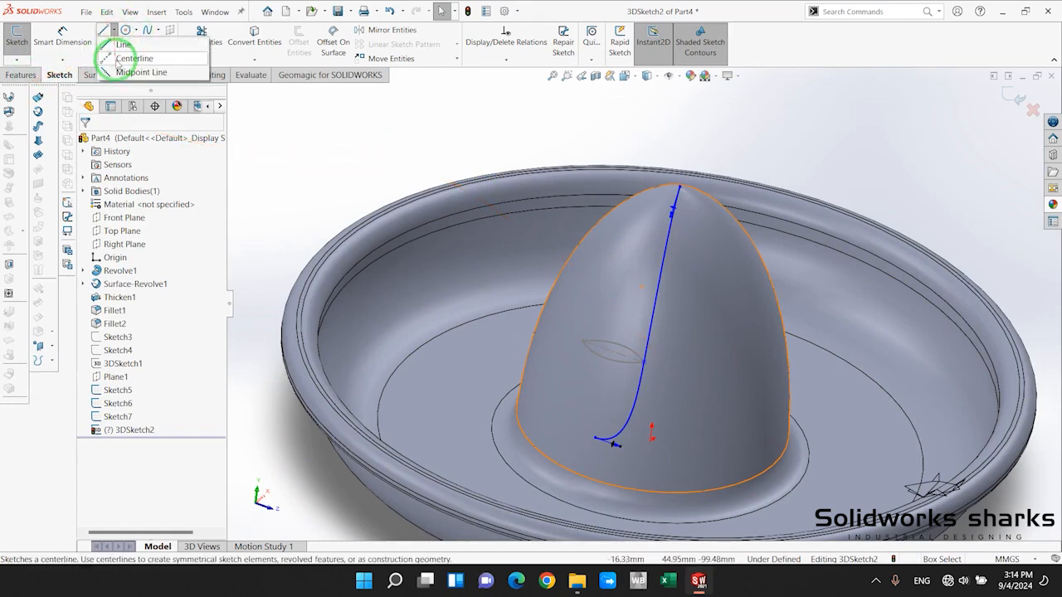
click(116, 50)
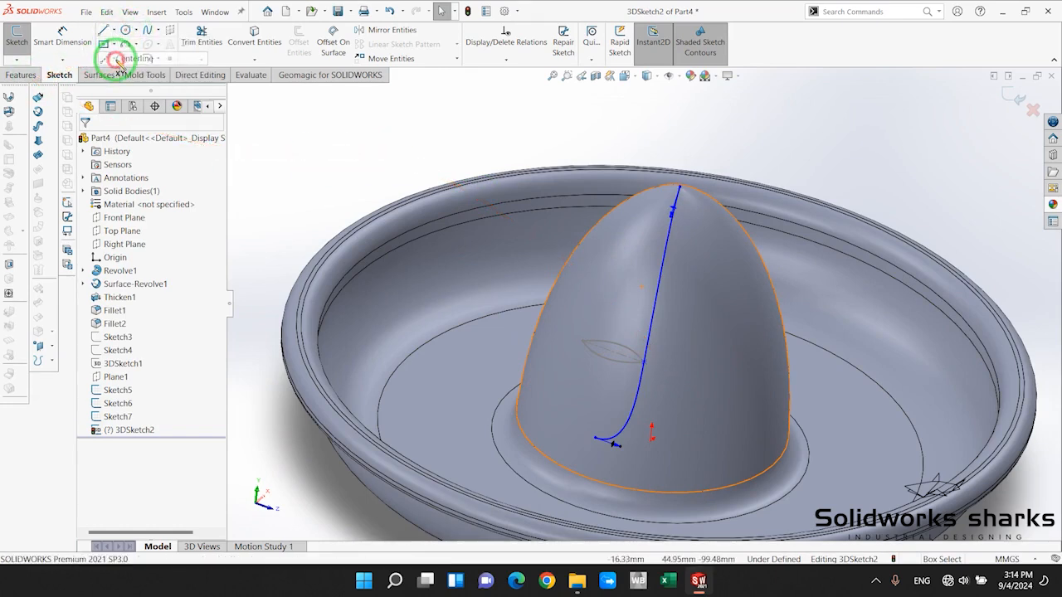
click(614, 352)
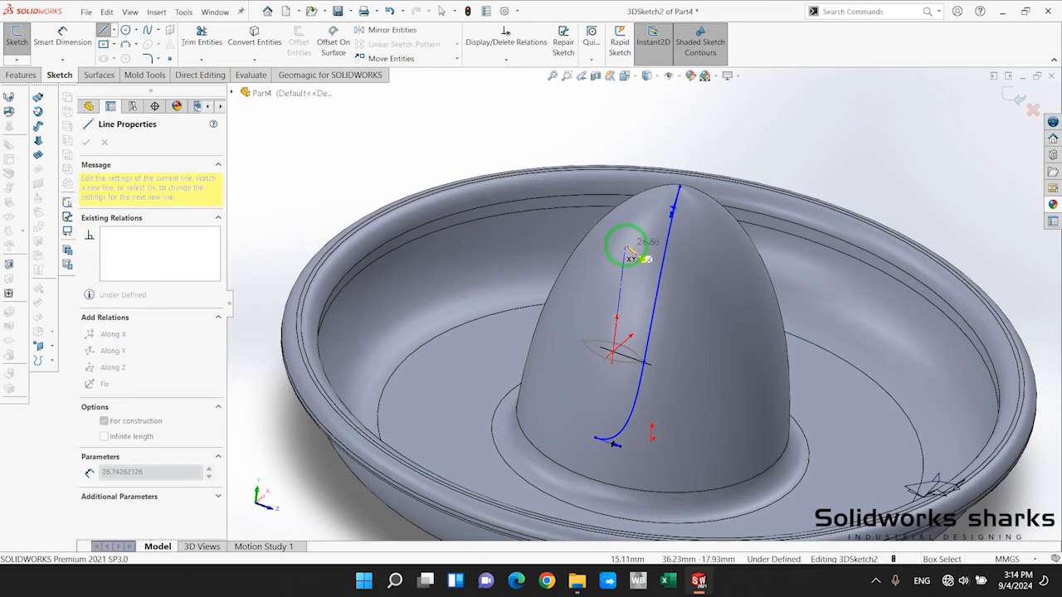
key(Escape)
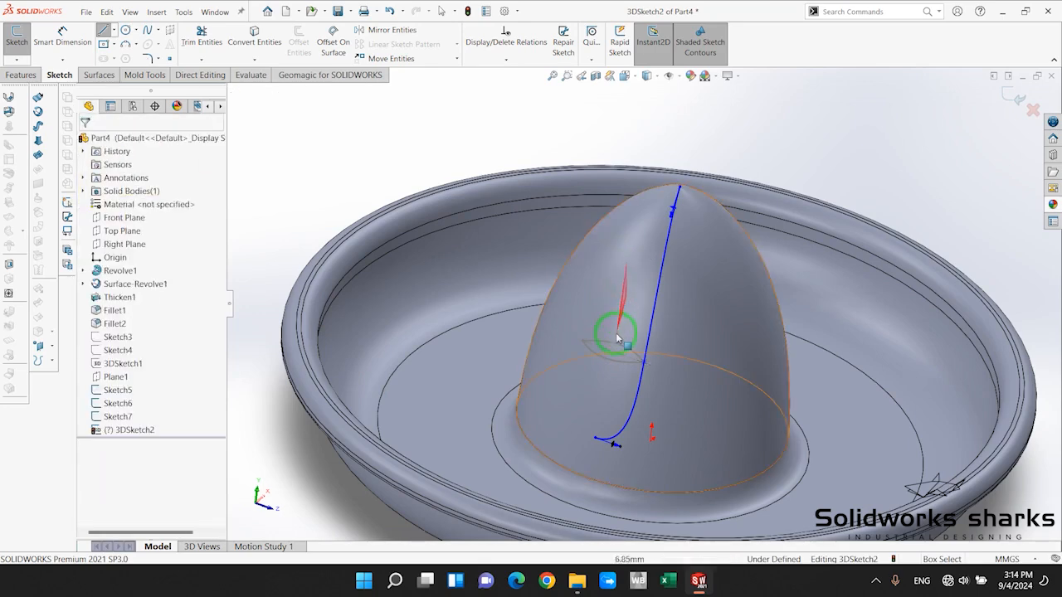
Mirror a copy of the surface spline about the Front Plane so the cone carries one curve on each side of the lens profile
scroll(622, 365, up, 3)
scroll(709, 296, down, 5)
scroll(710, 296, up, 3)
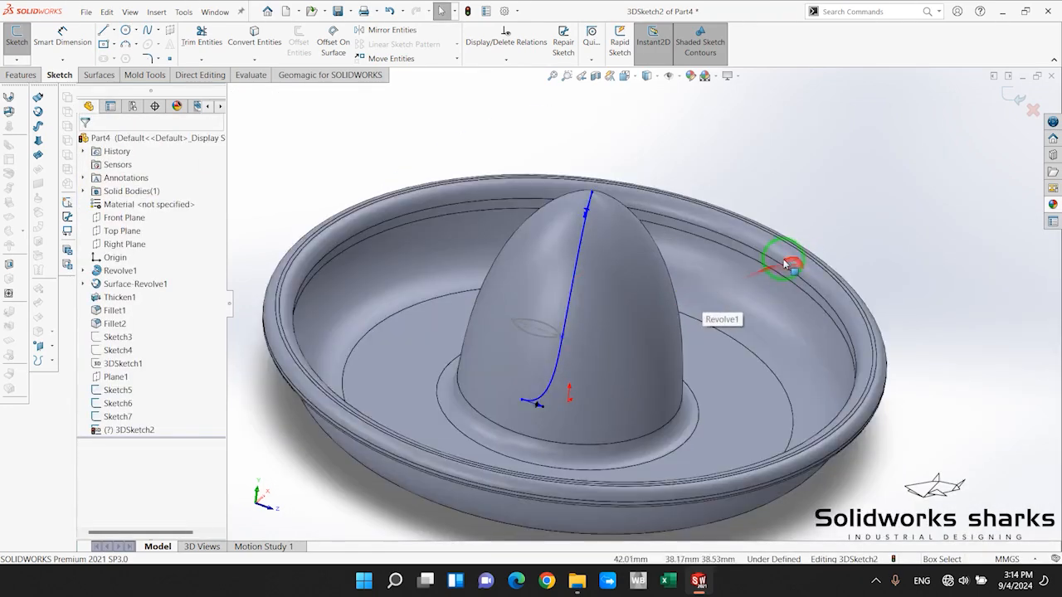
click(390, 29)
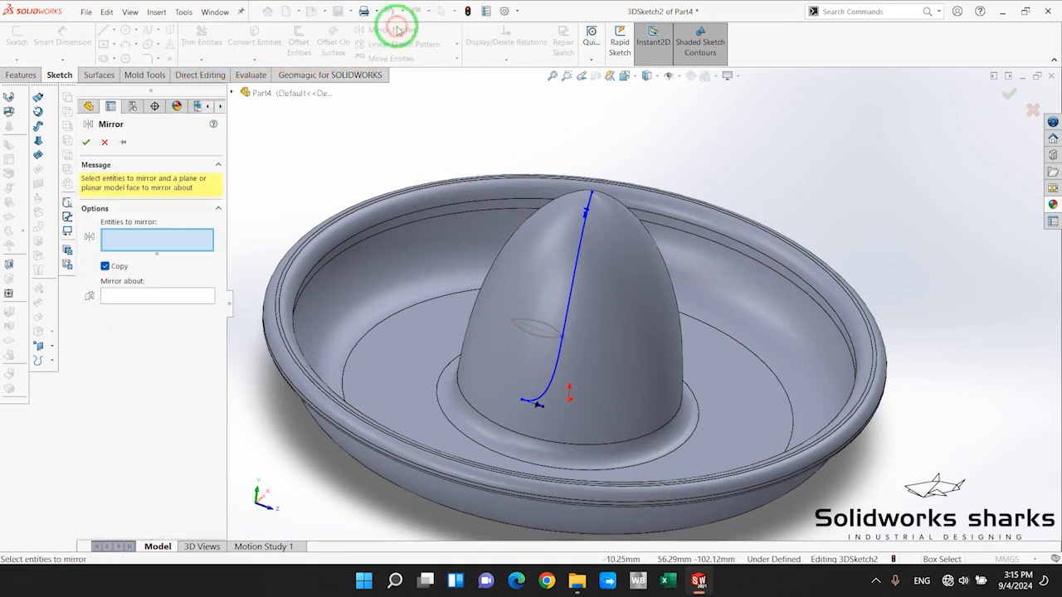
click(578, 263)
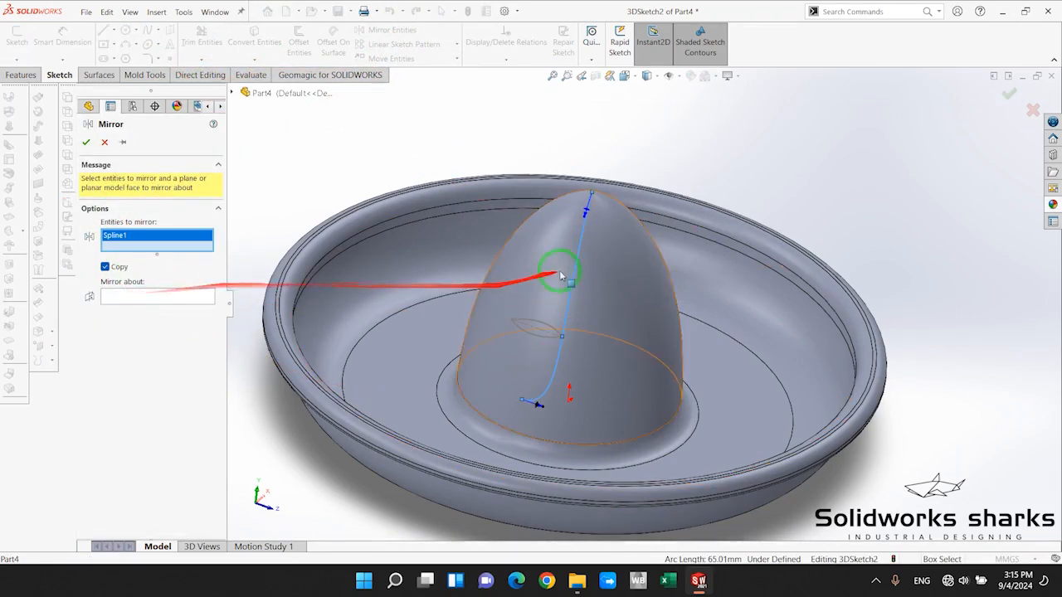
mouse_move(562, 275)
middle_down()
mouse_move(559, 287)
mouse_move(543, 277)
middle_up()
click(132, 296)
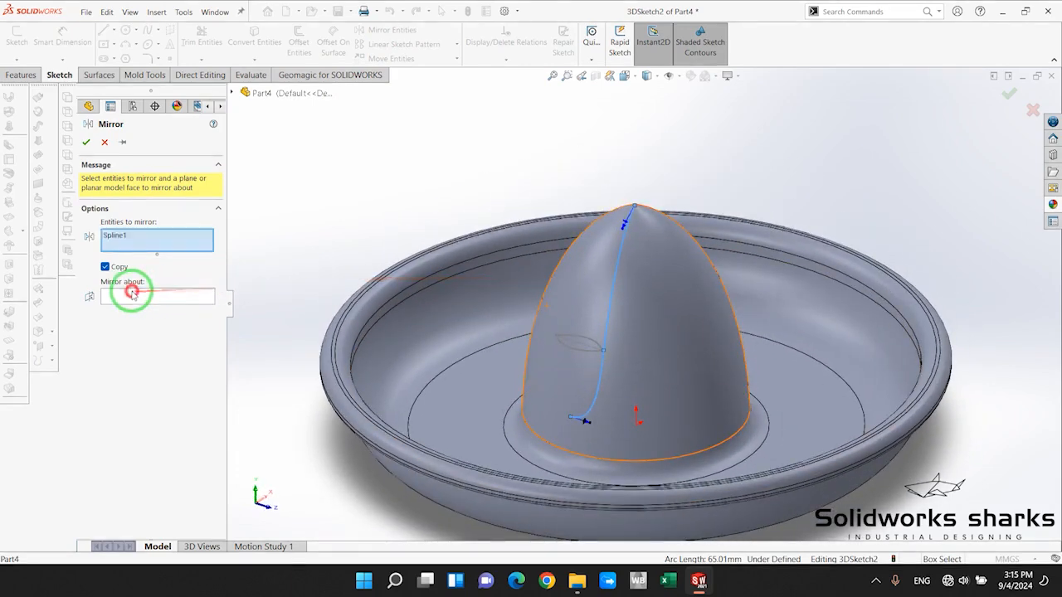
click(233, 93)
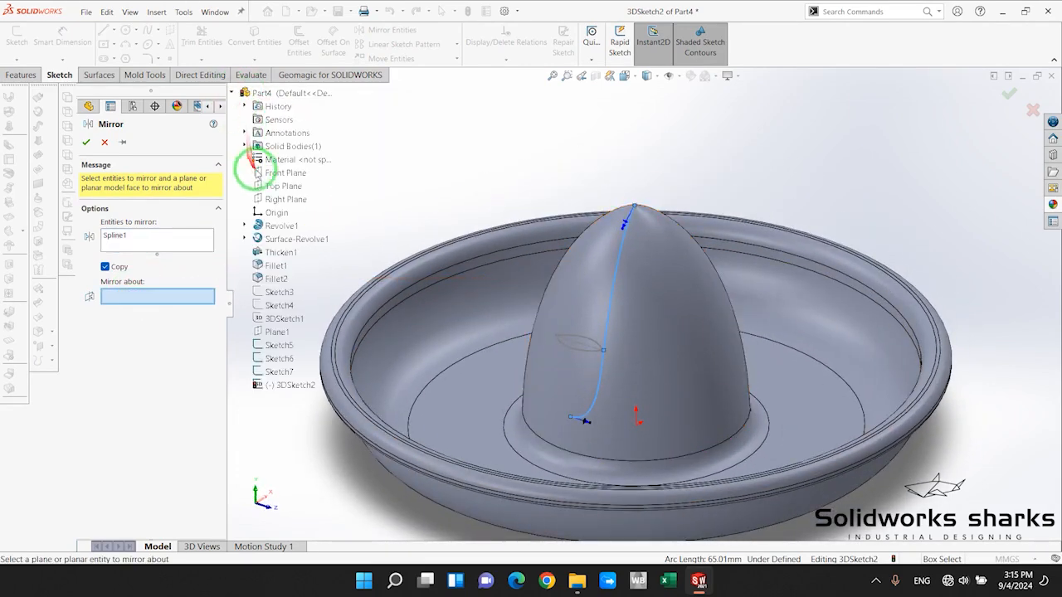
click(269, 173)
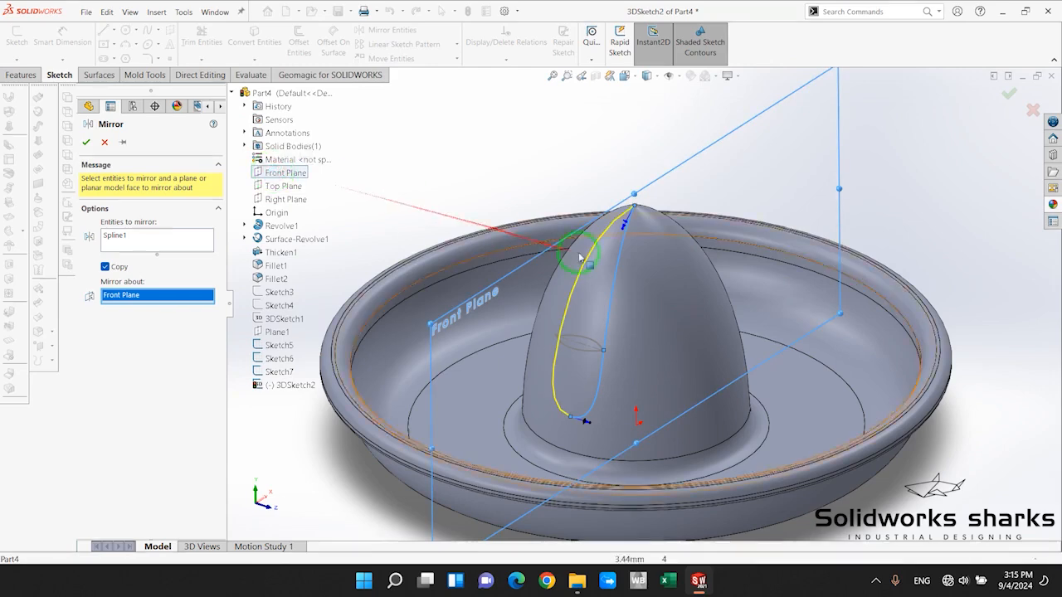
middle_drag(580, 257, 592, 301)
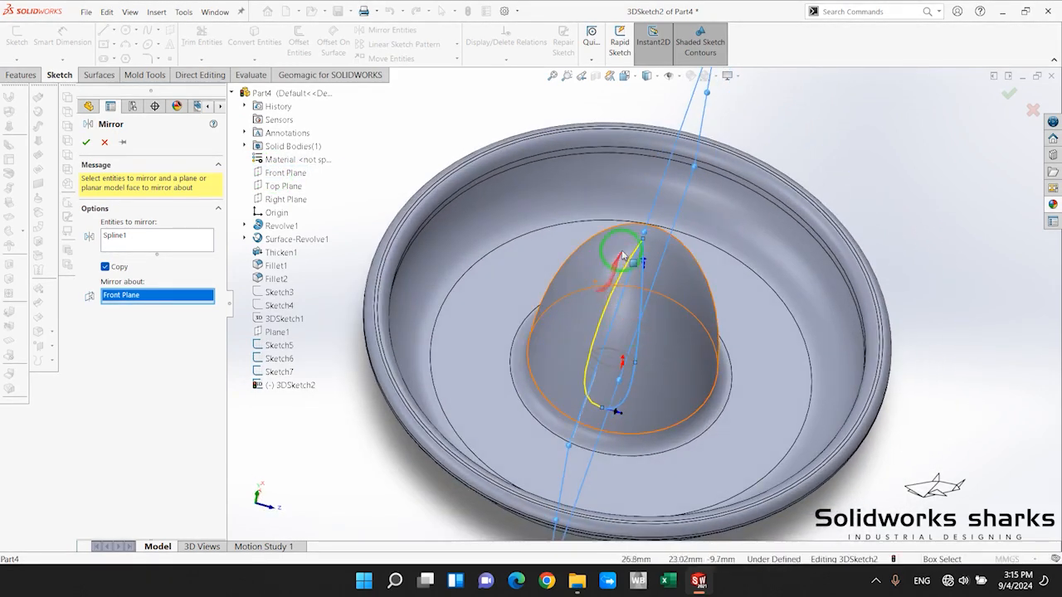
click(88, 142)
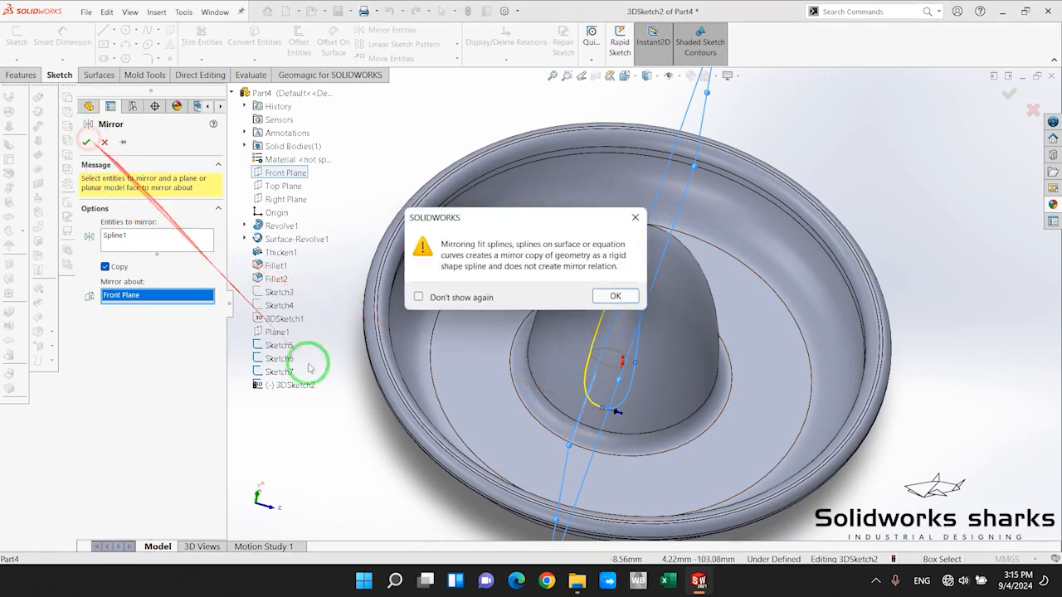
click(615, 296)
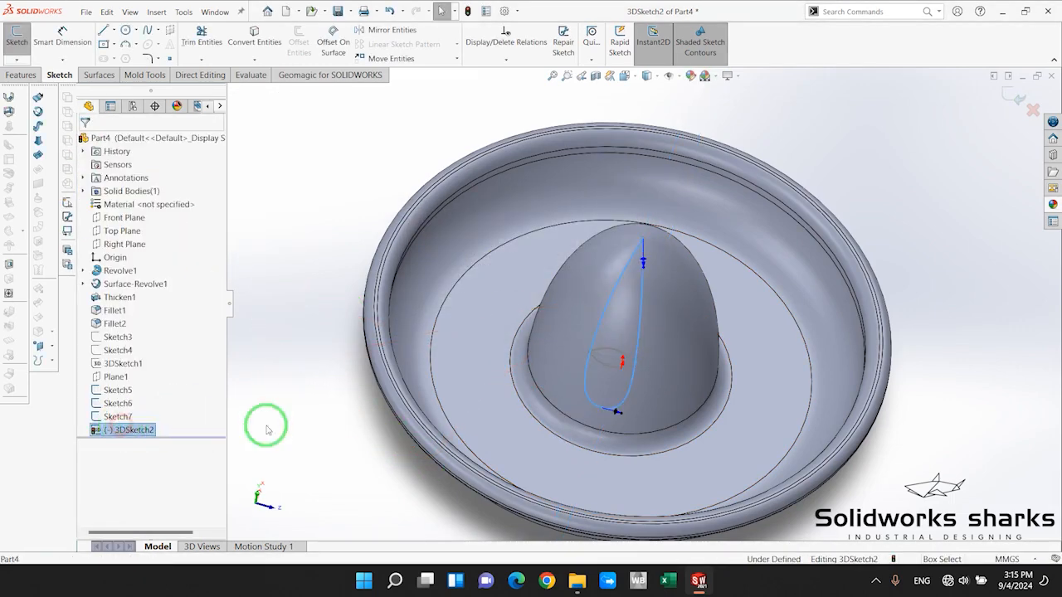
Check the mirrored spline against the original on the cone and close the 3D sketch
scroll(715, 341, down, 3)
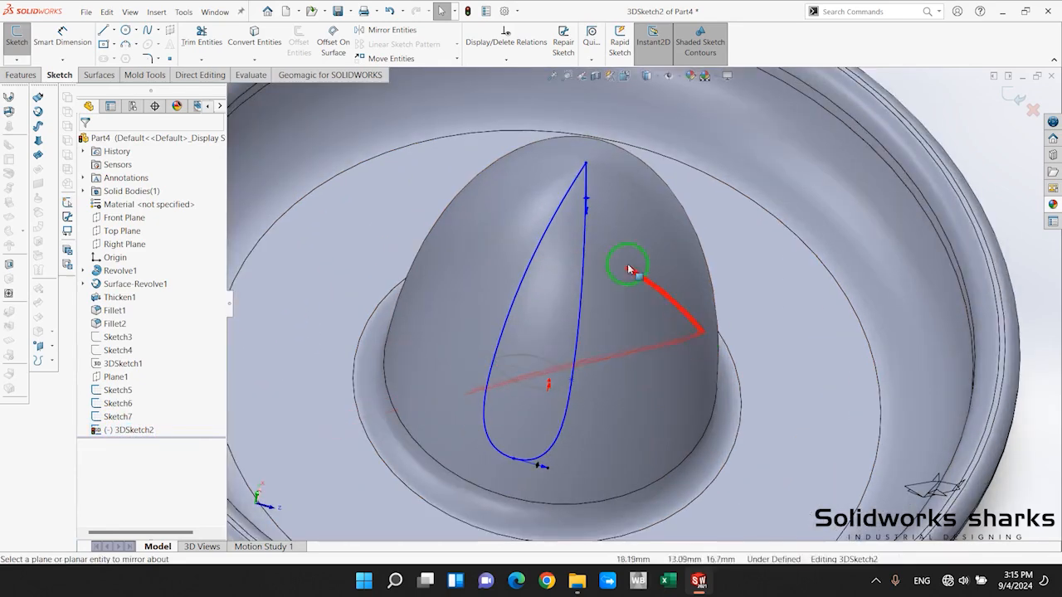
click(557, 215)
click(606, 179)
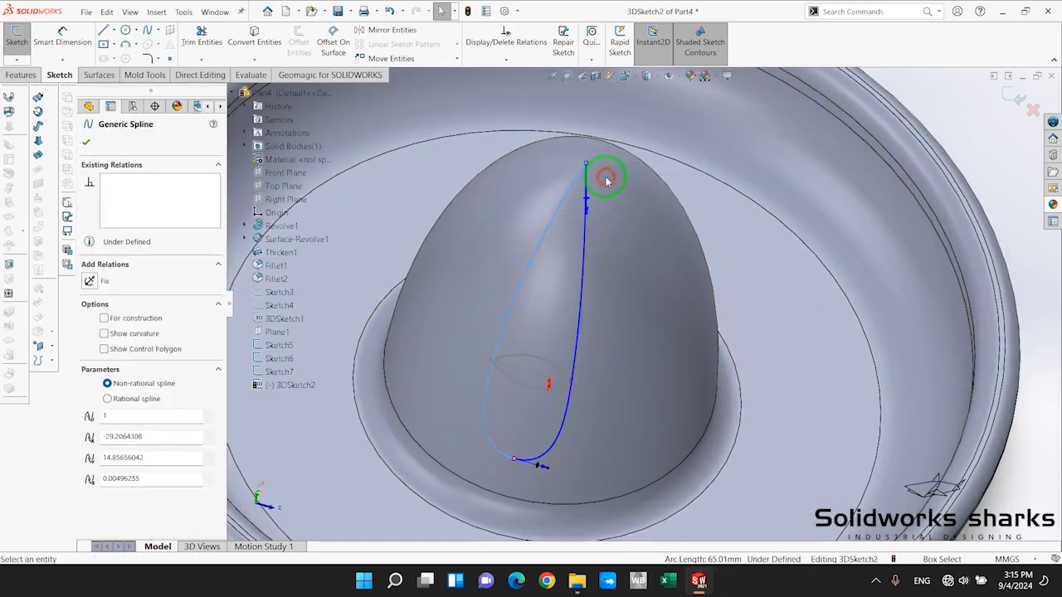
scroll(675, 325, up, 5)
middle_drag(650, 328, 611, 190)
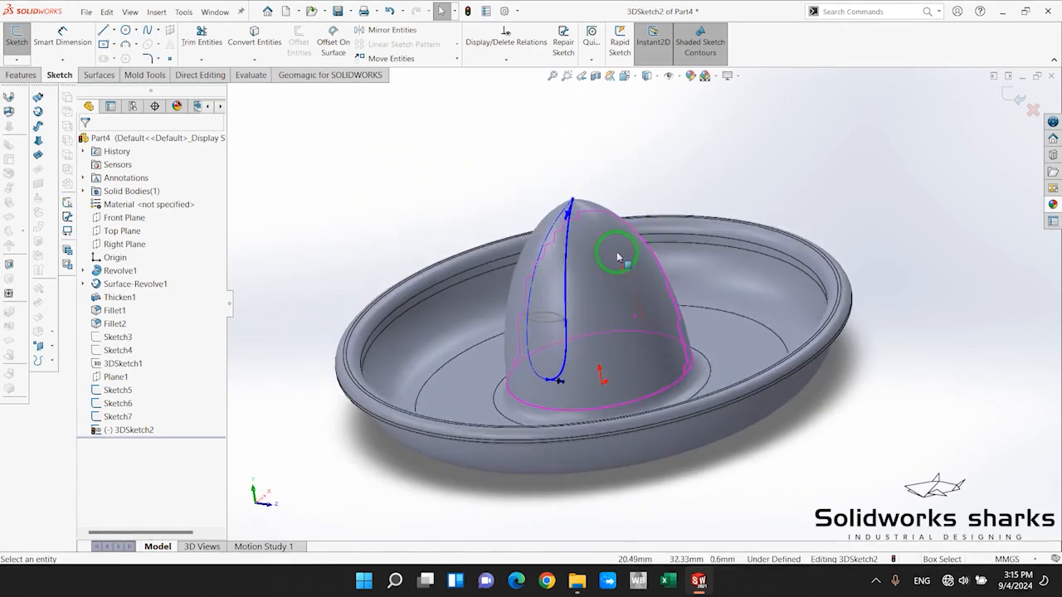
click(1006, 94)
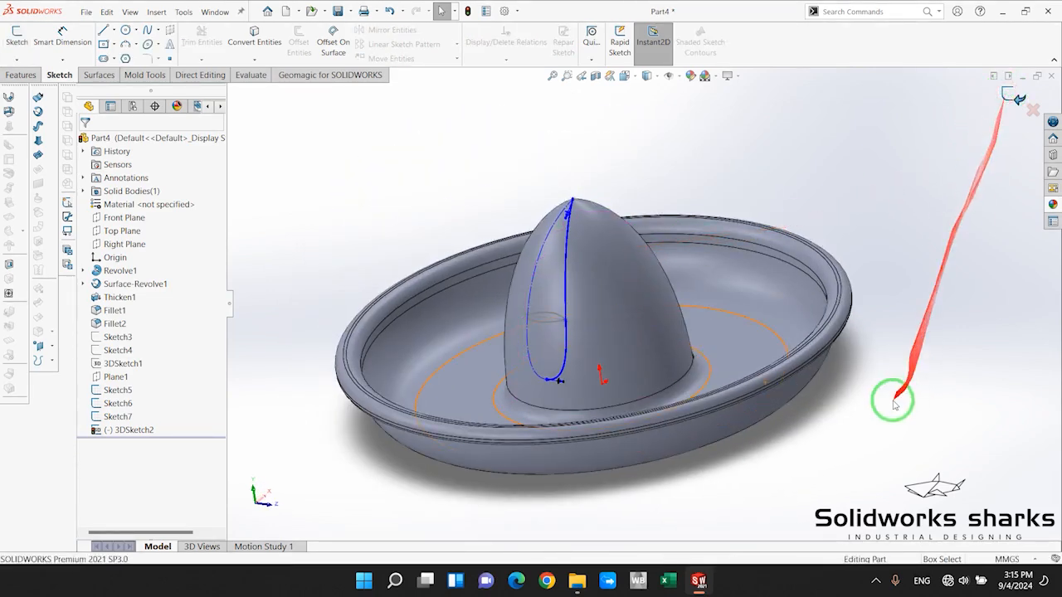
Examine the spline sketch and the lens profile sketch on the cone, opening and leaving each without edits
scroll(653, 338, down, 5)
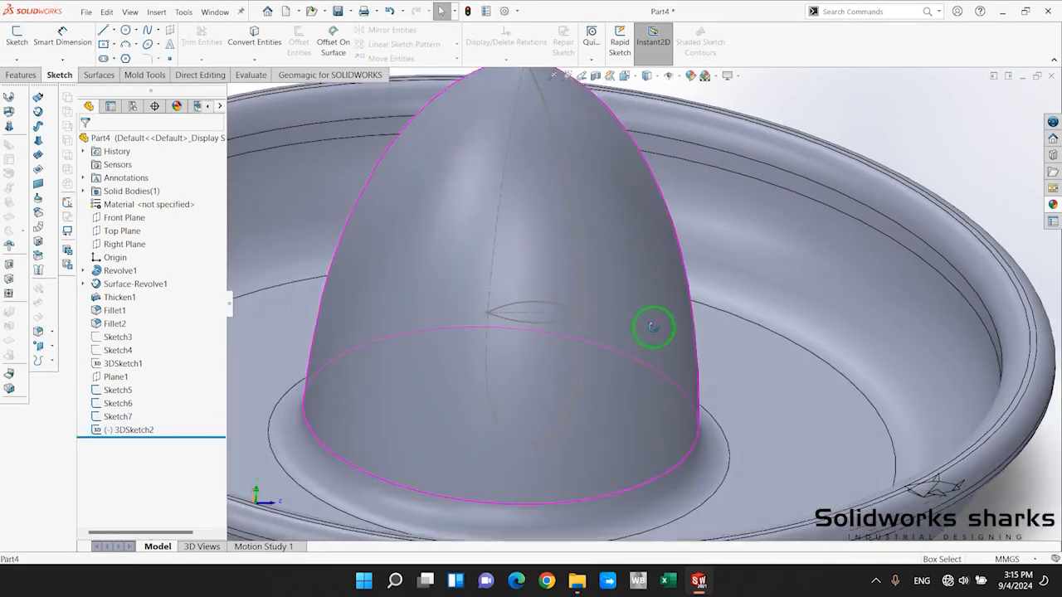
double_click(578, 220)
scroll(580, 222, up, 5)
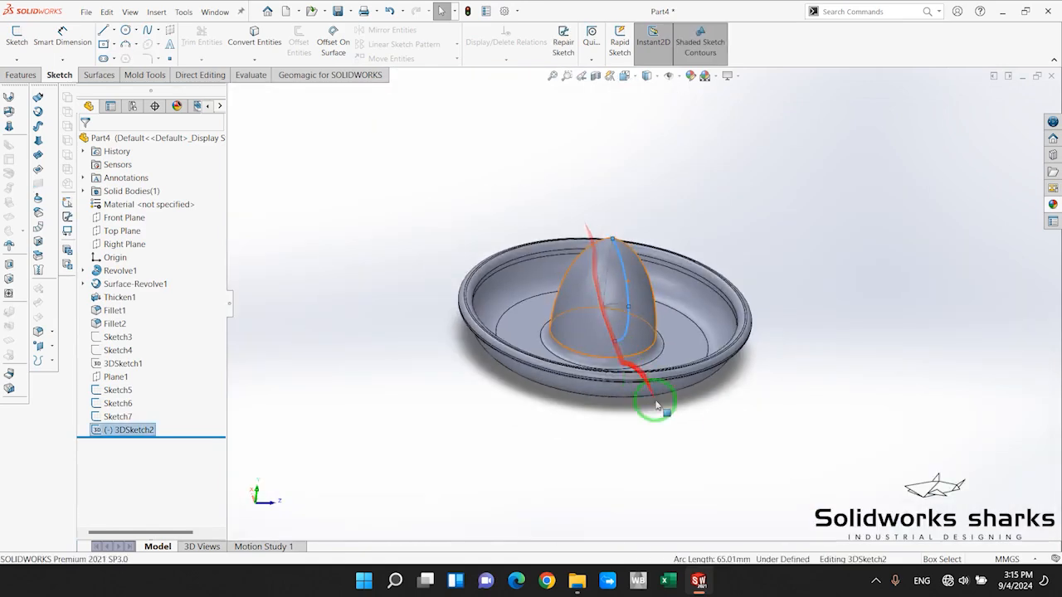
double_click(678, 427)
scroll(650, 251, down, 3)
scroll(584, 395, down, 3)
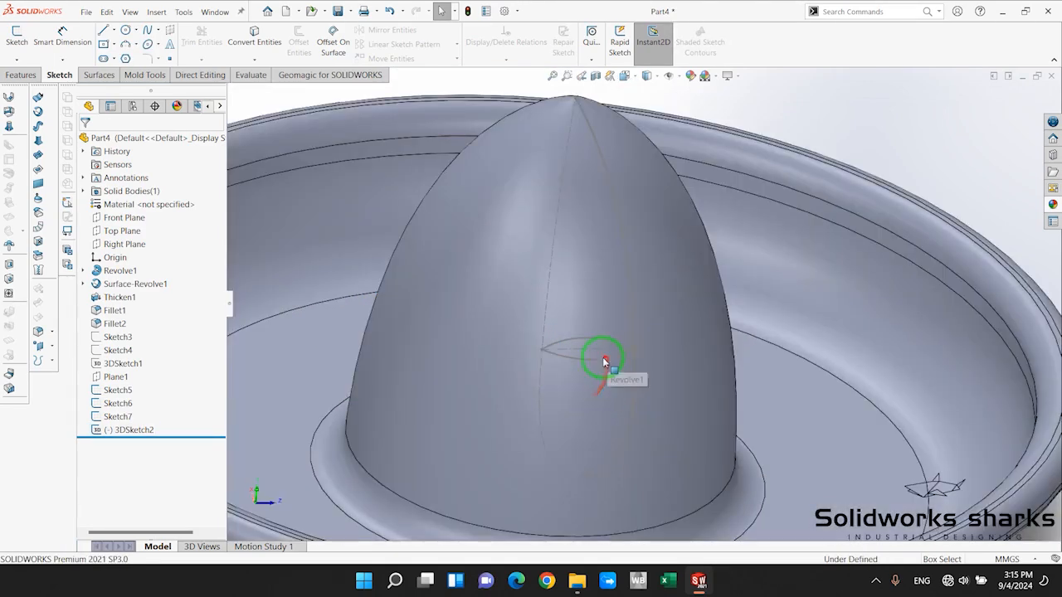
double_click(604, 360)
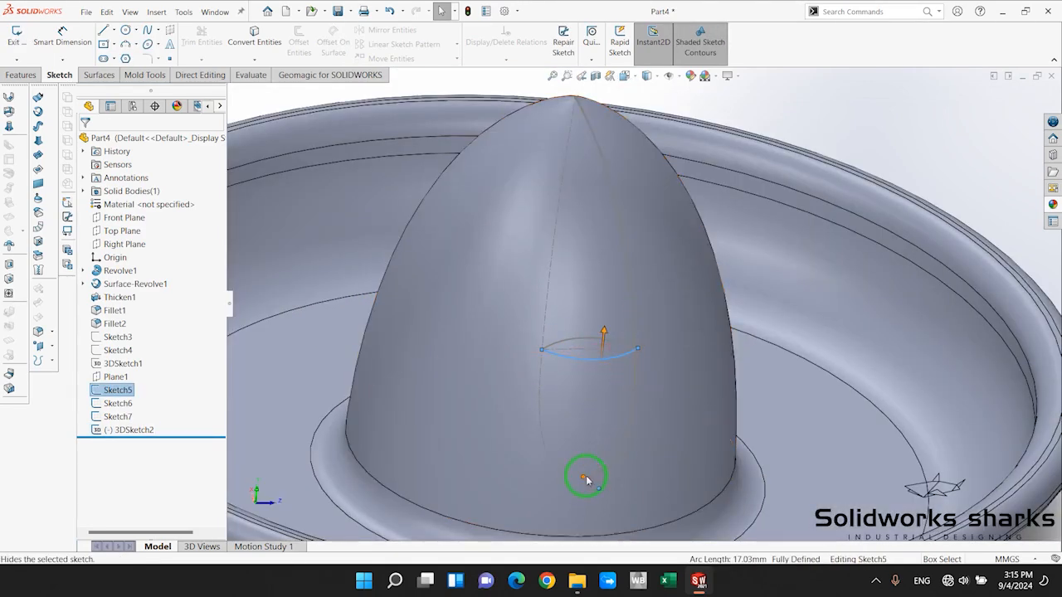
drag(585, 479, 648, 341)
scroll(624, 365, up, 4)
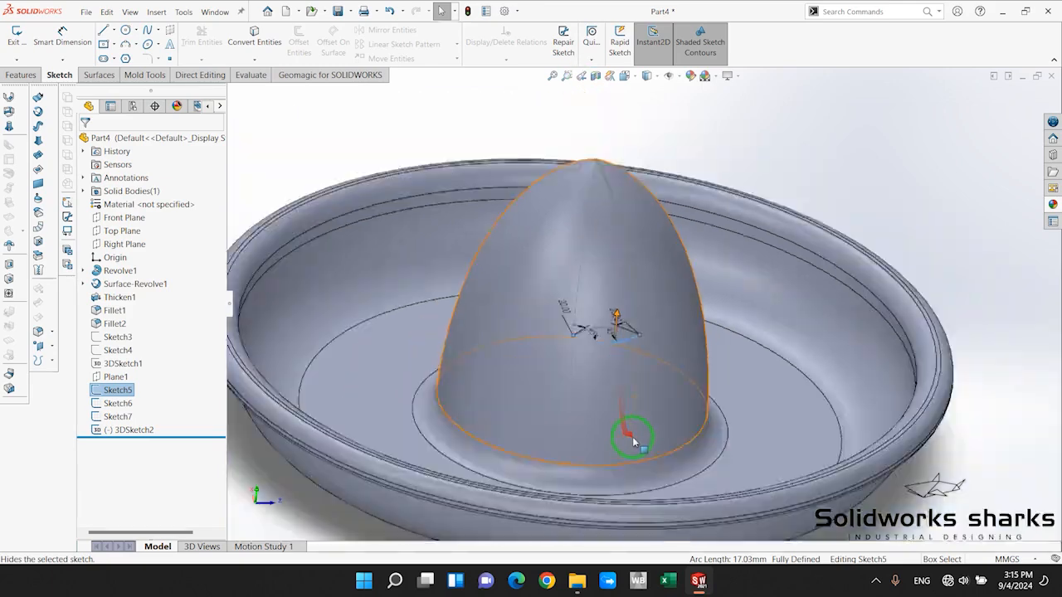
double_click(751, 498)
scroll(699, 355, down, 2)
scroll(664, 350, up, 2)
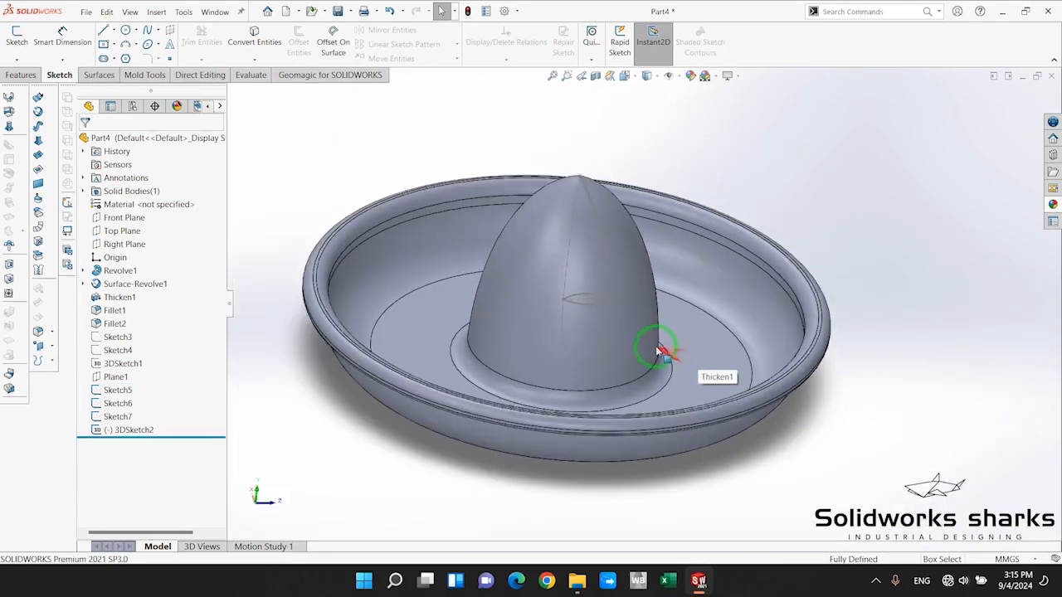
scroll(810, 473, down, 2)
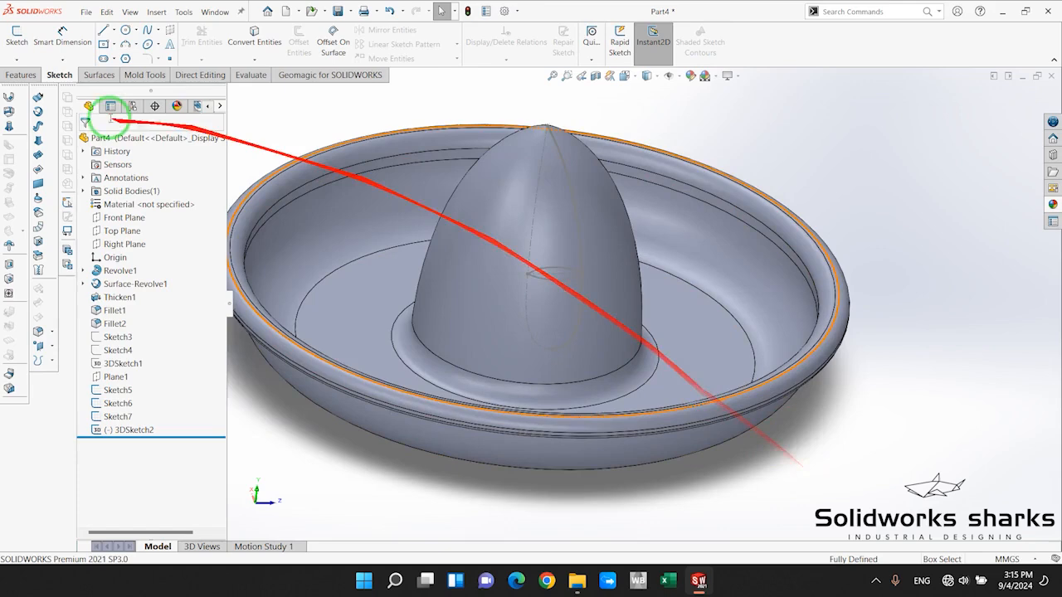
Convert one of the two side splines into a separate new 3D sketch and close that sketch
click(39, 86)
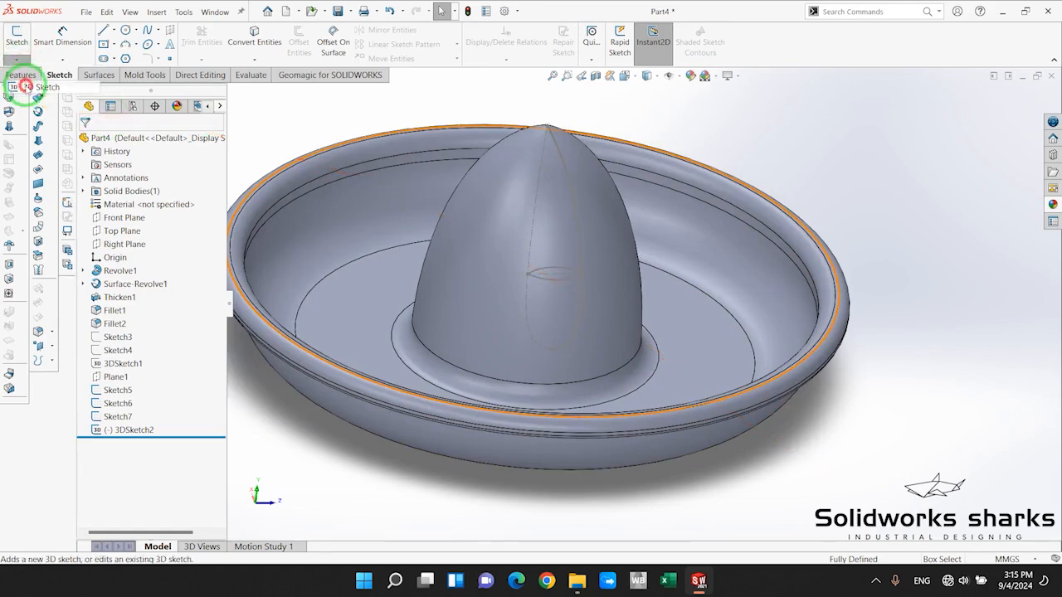
click(535, 212)
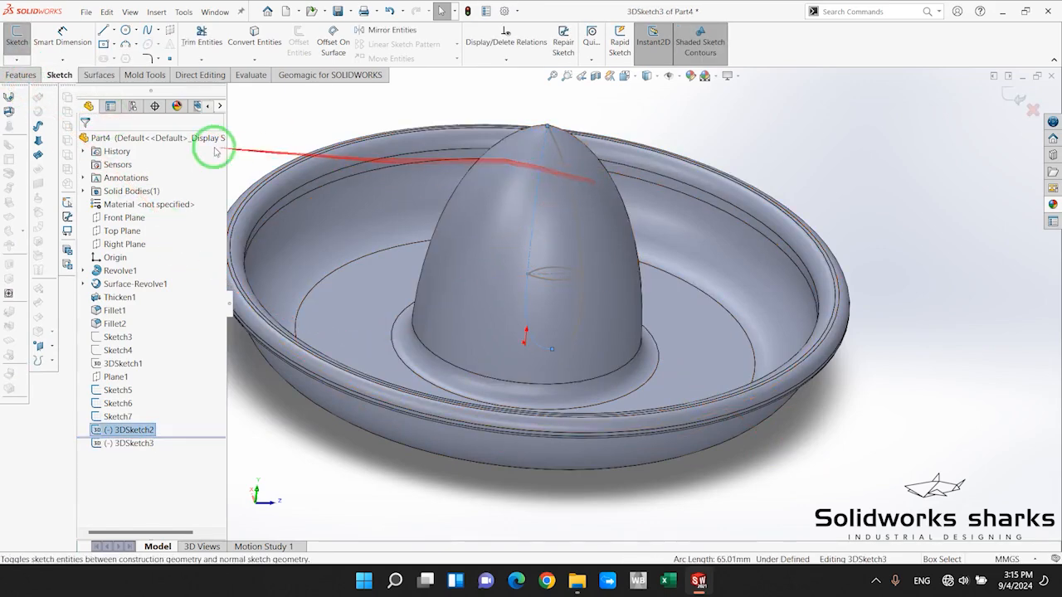
click(254, 36)
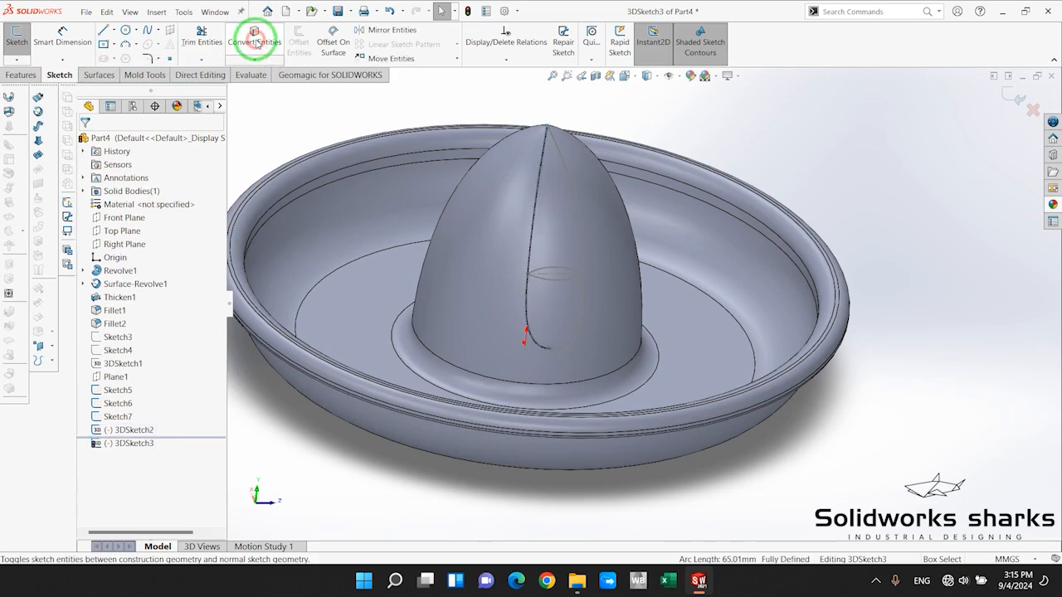
click(1008, 95)
Inspect the two guide splines and the lens profile on the cone from several angles
mouse_move(888, 332)
middle_down()
mouse_move(891, 403)
mouse_move(772, 408)
middle_up()
click(744, 421)
scroll(799, 241, up, 5)
scroll(792, 240, down, 2)
middle_drag(773, 243, 693, 253)
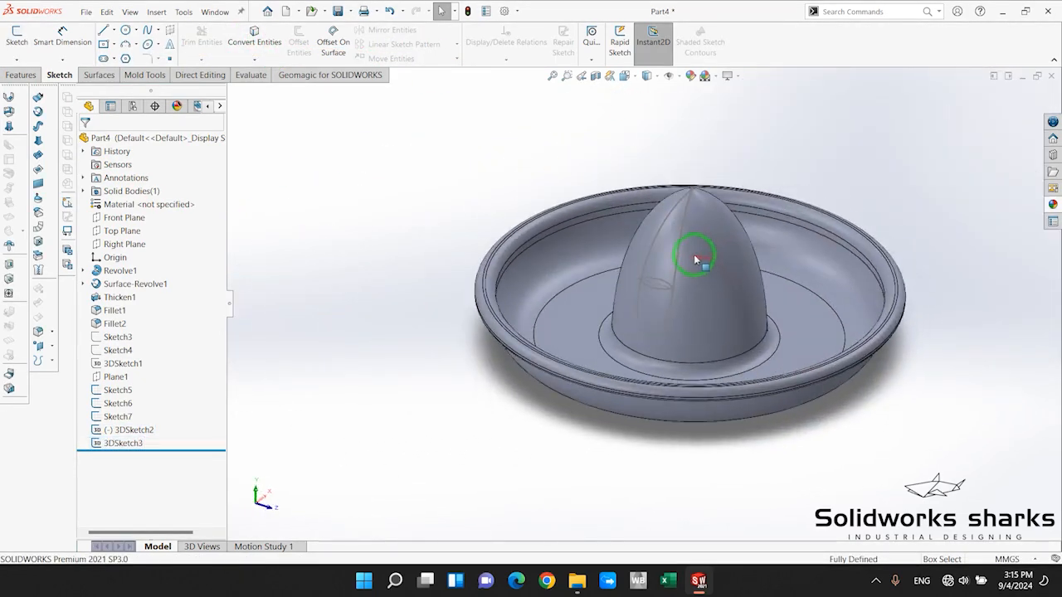
scroll(693, 254, down, 5)
scroll(592, 296, up, 6)
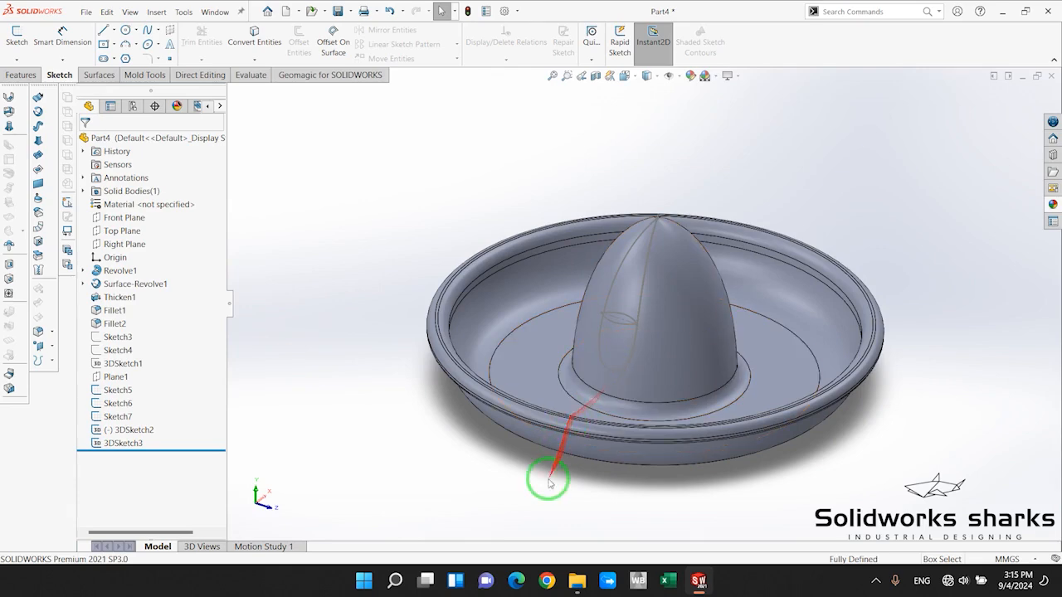
scroll(749, 311, down, 2)
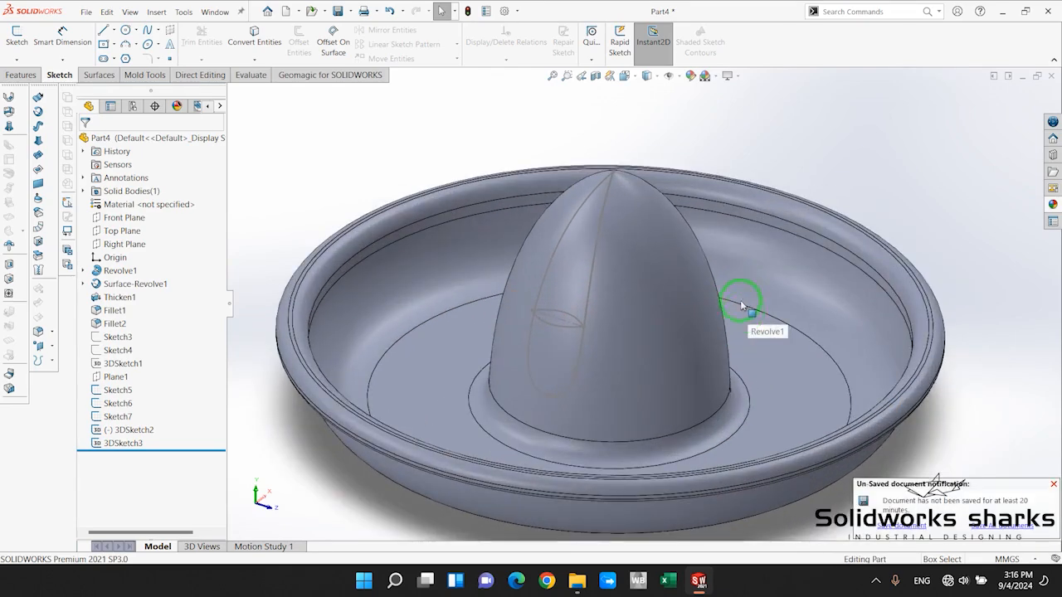
Start a lofted cut and expand the part's feature list so its profile sketches can be chosen
click(20, 75)
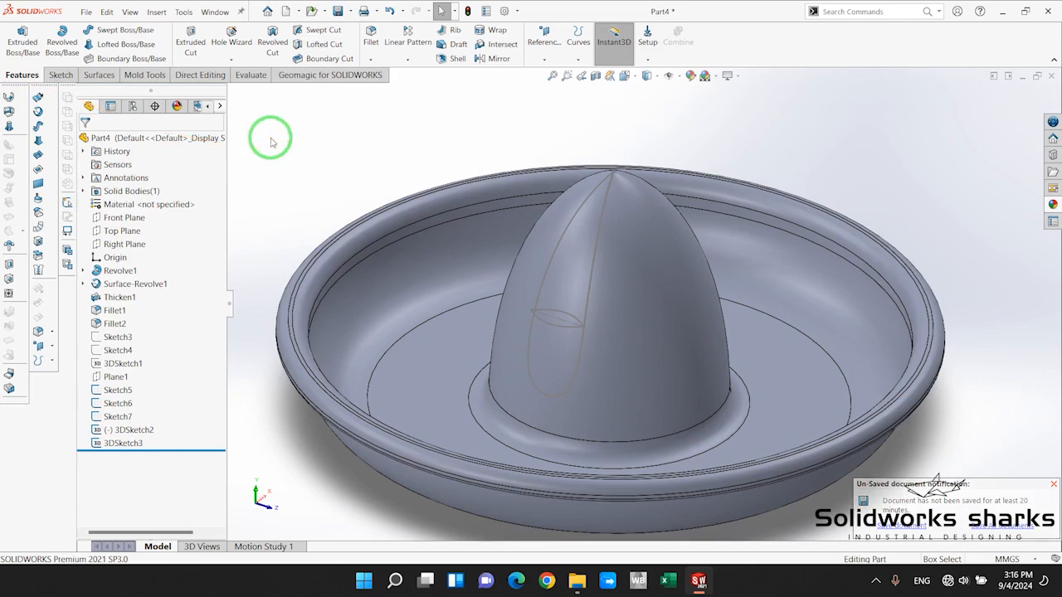
click(319, 44)
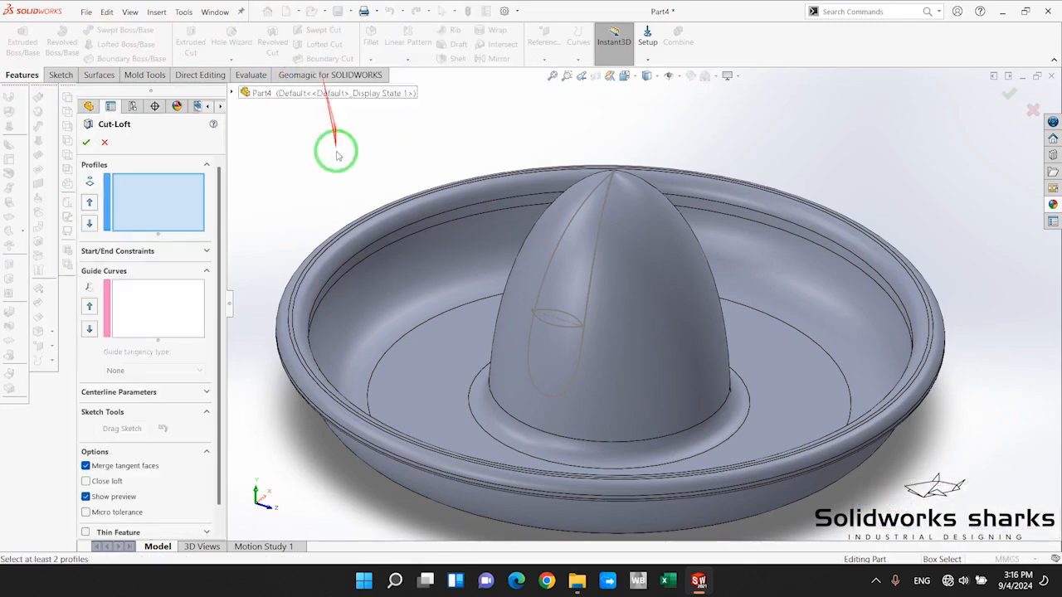
scroll(832, 385, up, 3)
scroll(835, 389, down, 3)
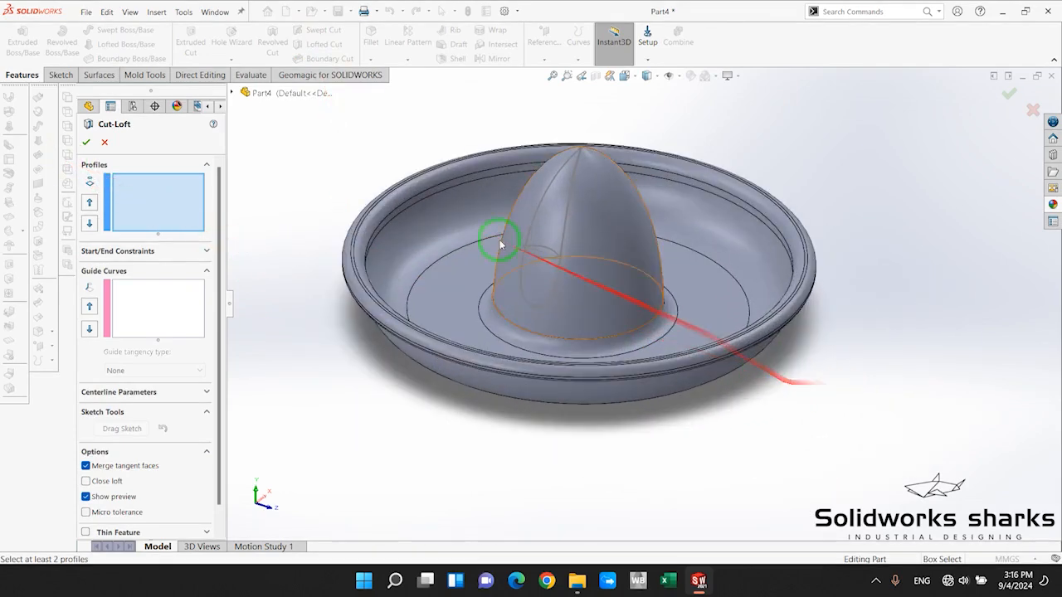
click(233, 93)
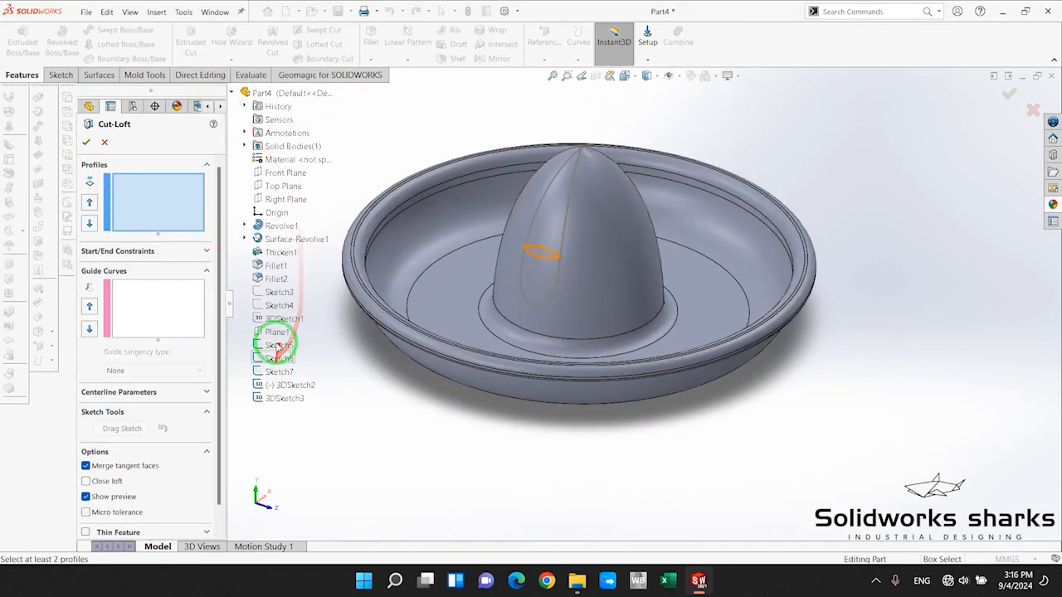
scroll(477, 240, up, 3)
scroll(477, 241, down, 2)
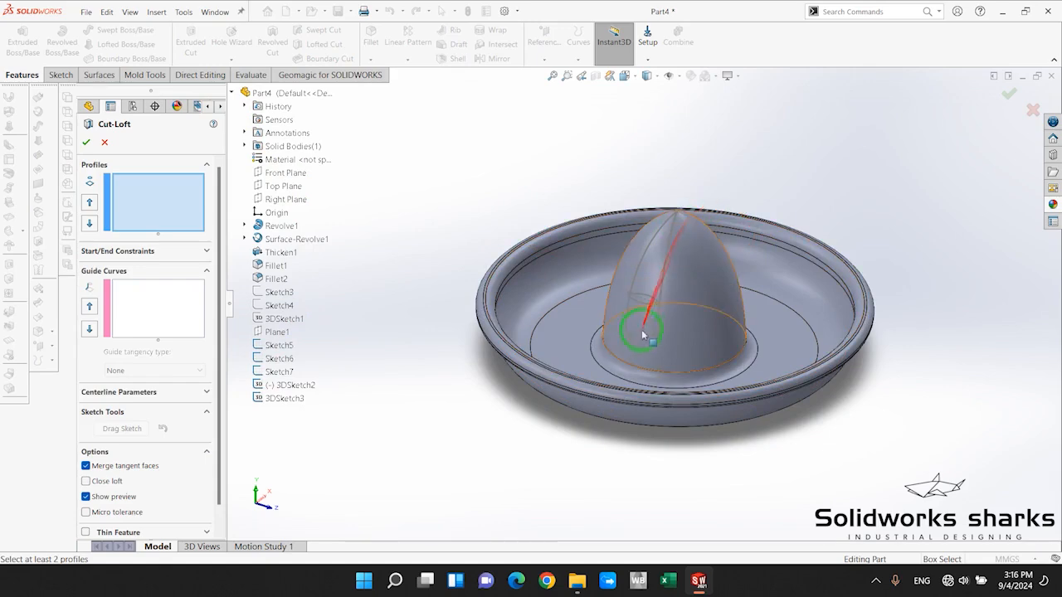
scroll(703, 284, down, 1)
scroll(704, 284, down, 1)
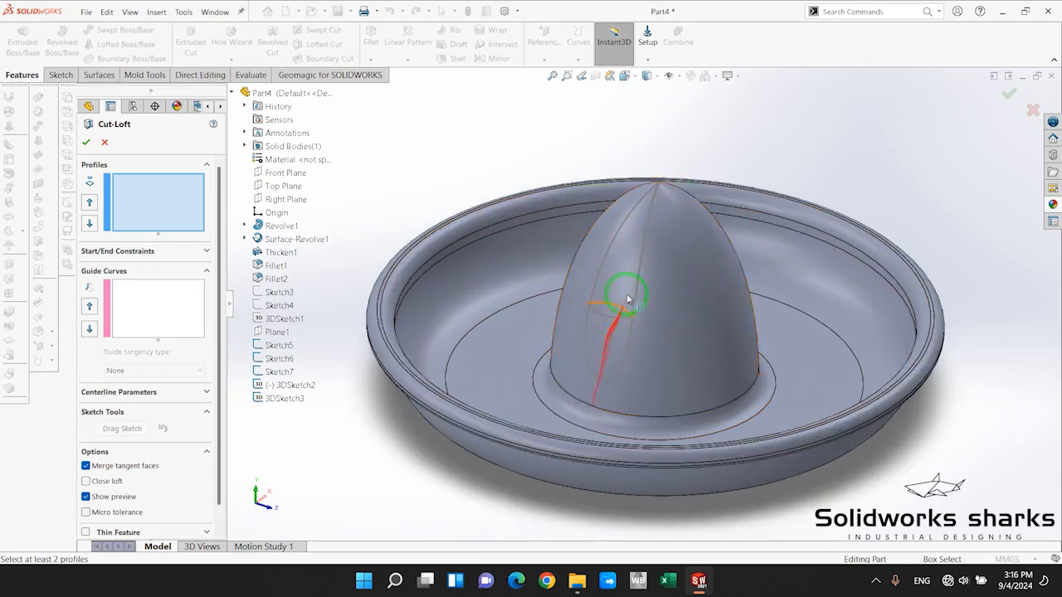
scroll(520, 362, up, 1)
scroll(519, 362, down, 1)
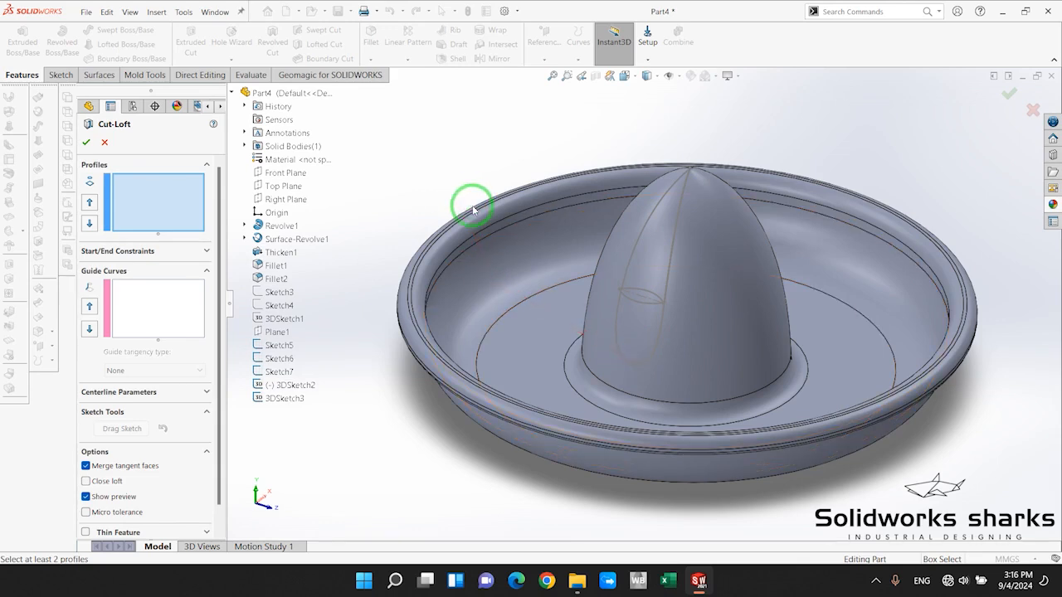
click(649, 301)
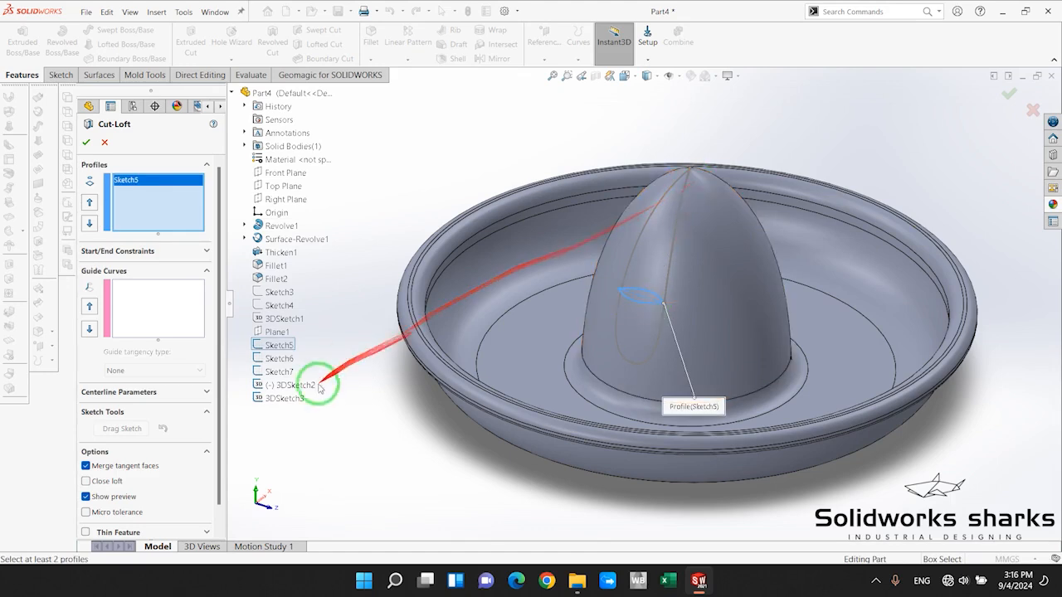
click(282, 358)
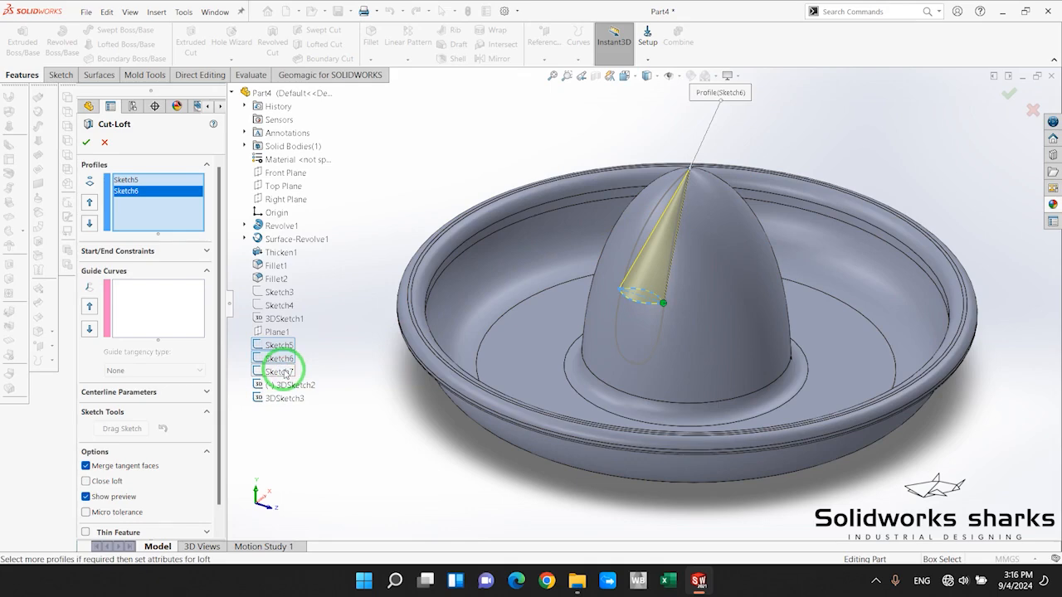
click(281, 372)
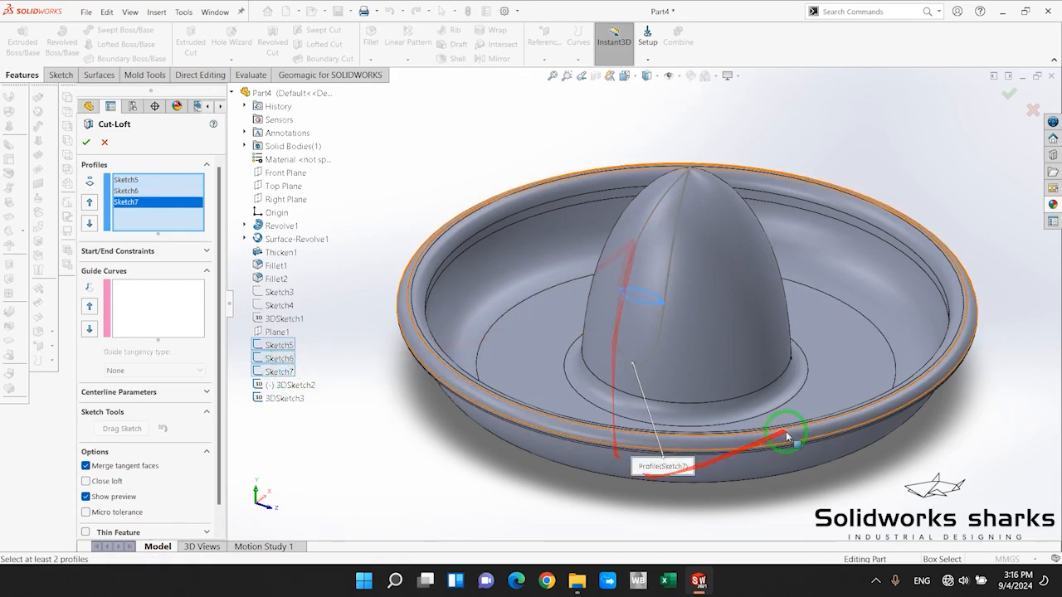
right_click(173, 196)
click(197, 202)
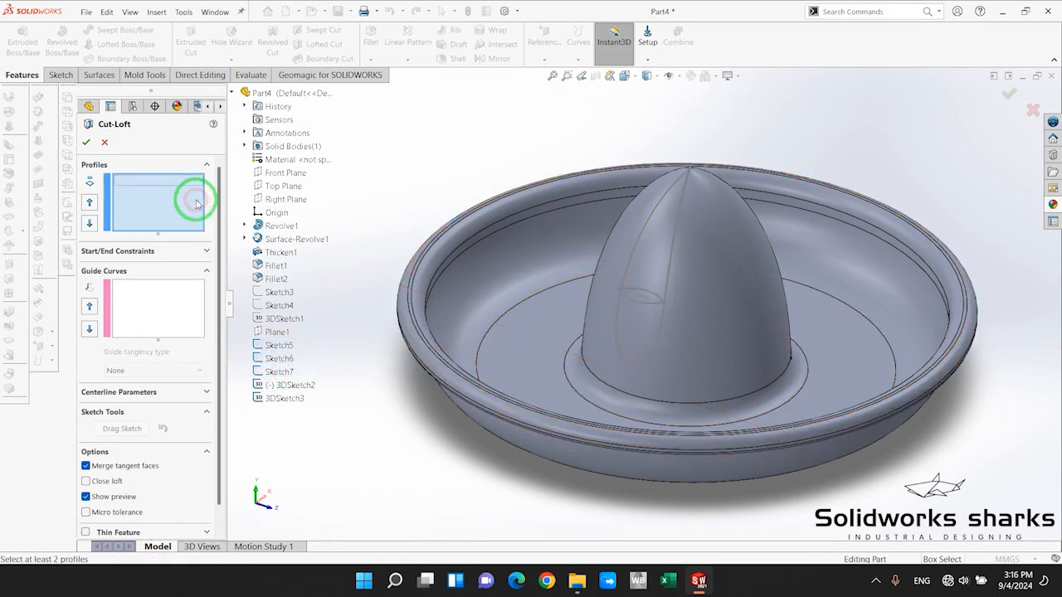
Set the loft profiles in order: upper end-point Sketch6, lens profile Sketch5, lower end-point Sketch7
click(274, 359)
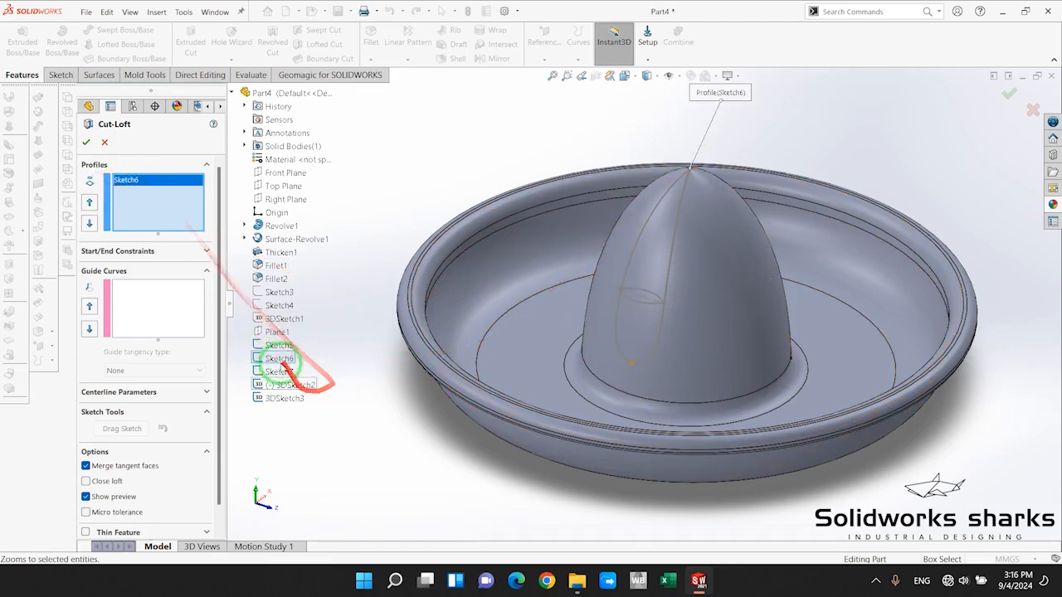
click(269, 344)
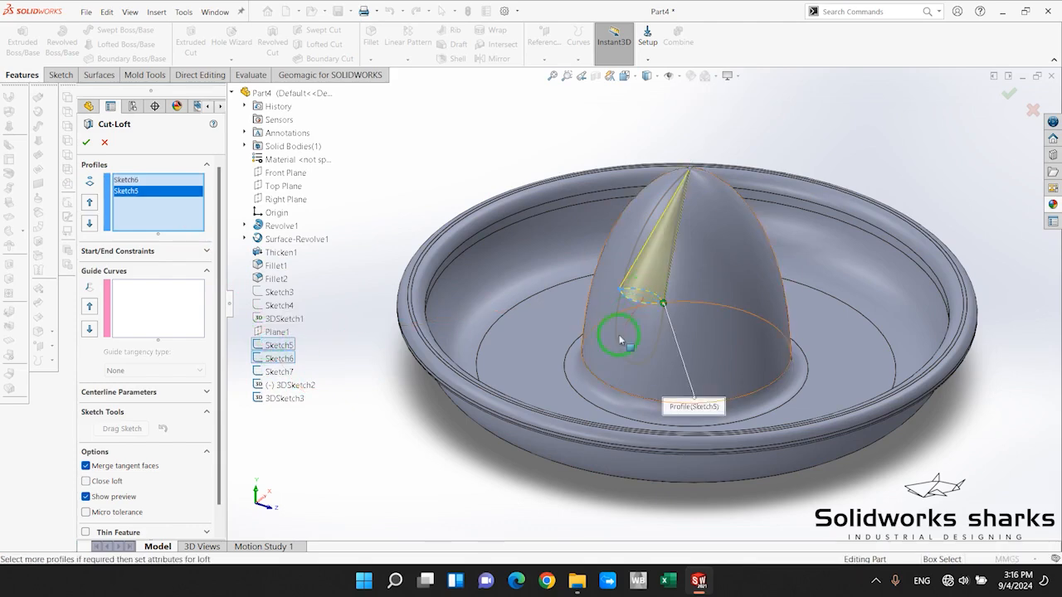
click(284, 372)
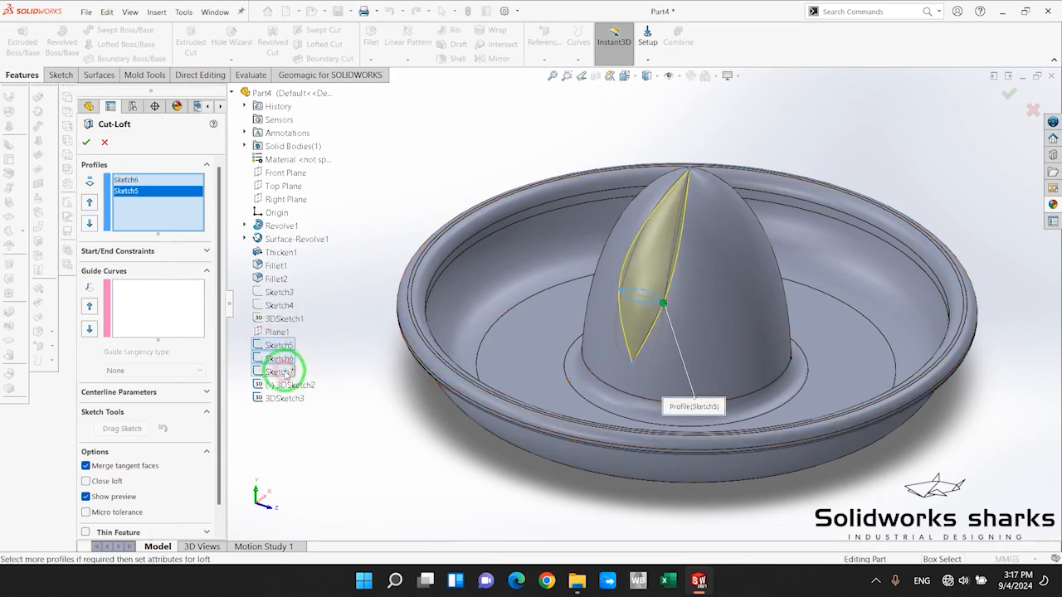
Examine the loft preview on the cone against the side splines, from the tip to the lower end point
scroll(664, 363, down, 5)
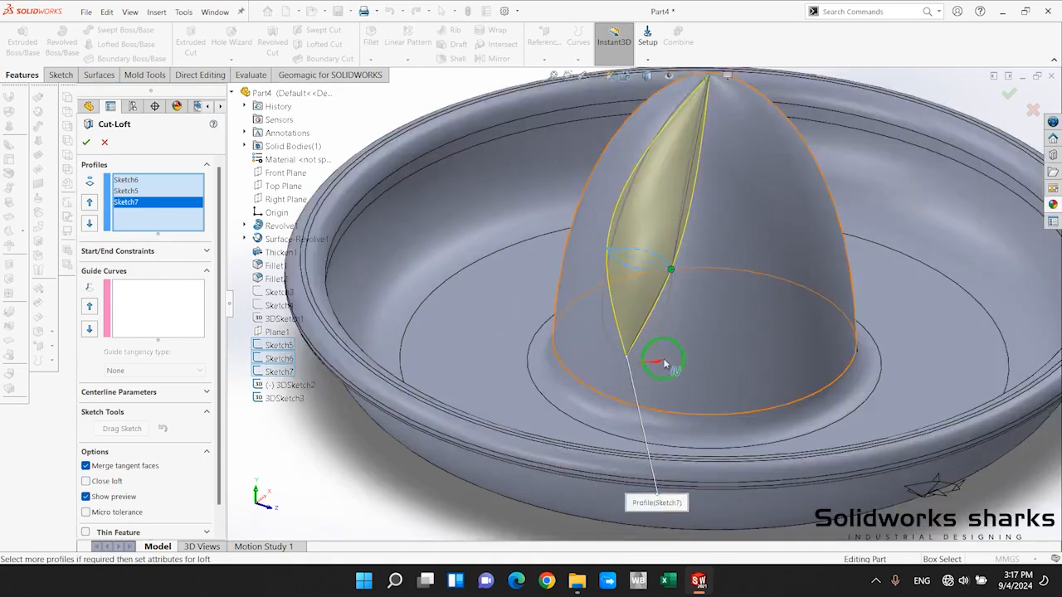
scroll(705, 217, up, 4)
scroll(686, 236, down, 3)
middle_drag(680, 243, 655, 270)
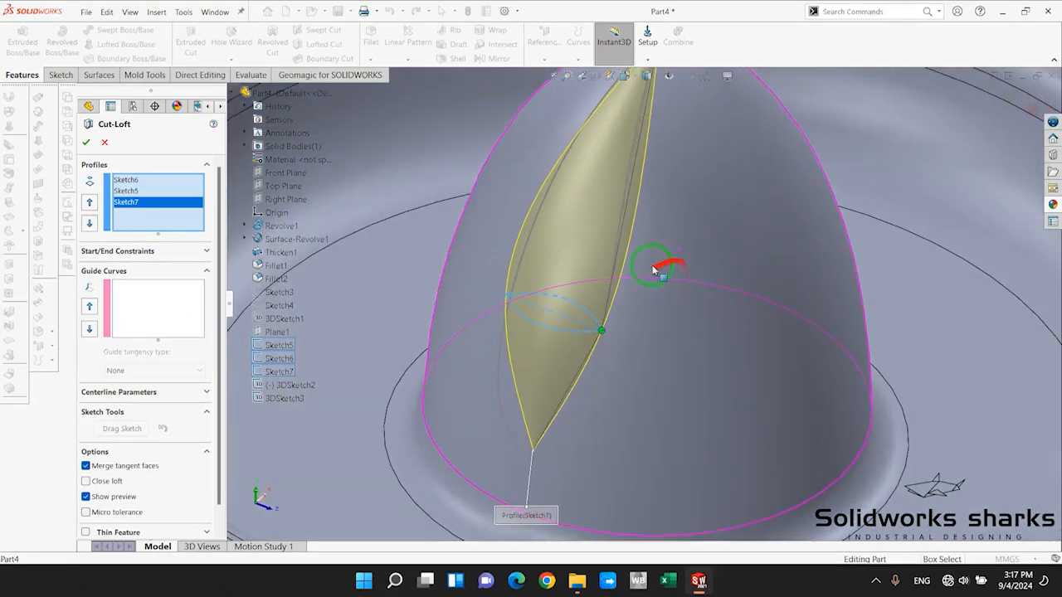
scroll(583, 355, down, 3)
scroll(622, 308, up, 7)
scroll(625, 327, down, 2)
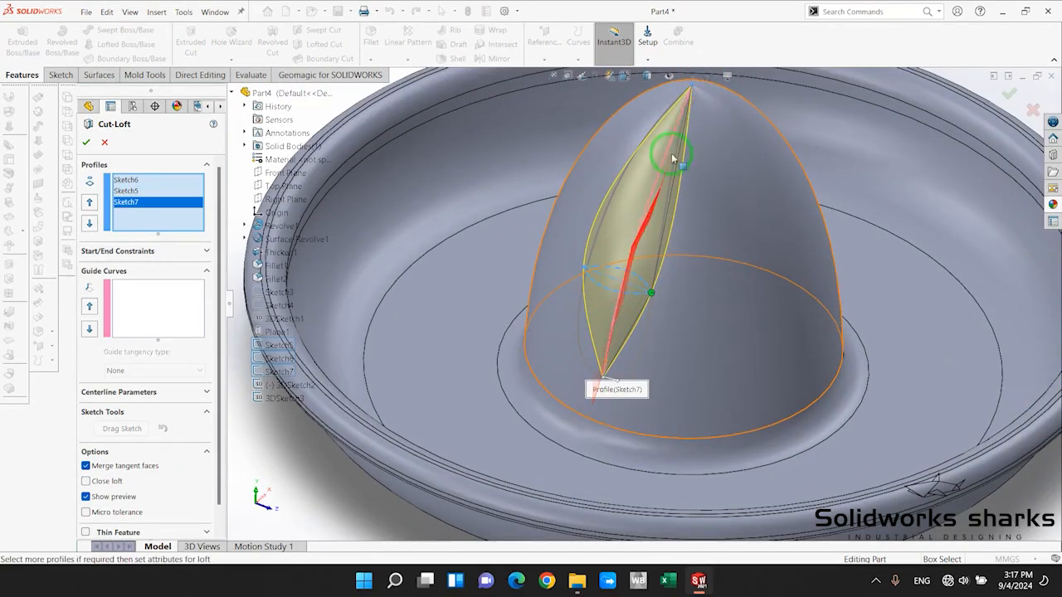
drag(672, 157, 630, 212)
drag(709, 87, 698, 131)
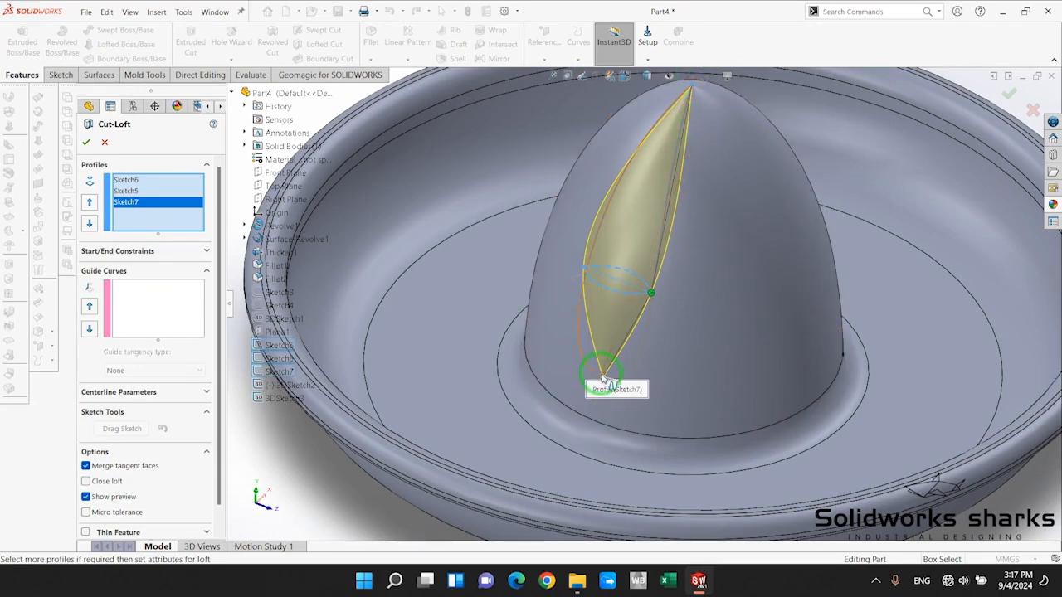
middle_drag(846, 307, 640, 315)
Add 3DSketch2 and 3DSketch3 as the loft's guide curves and complete the lofted cut
click(141, 290)
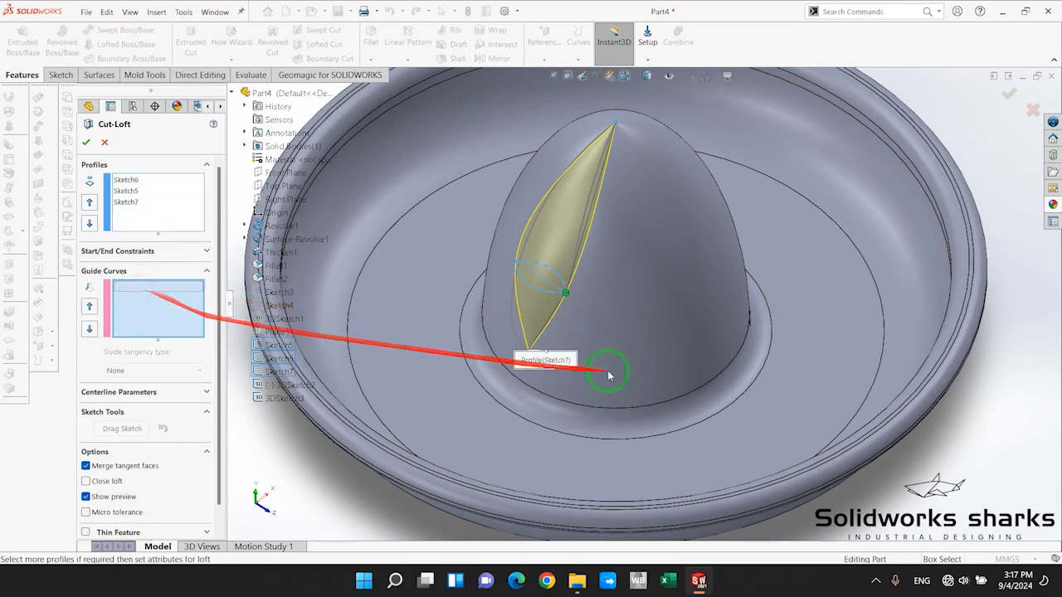
scroll(608, 373, up, 3)
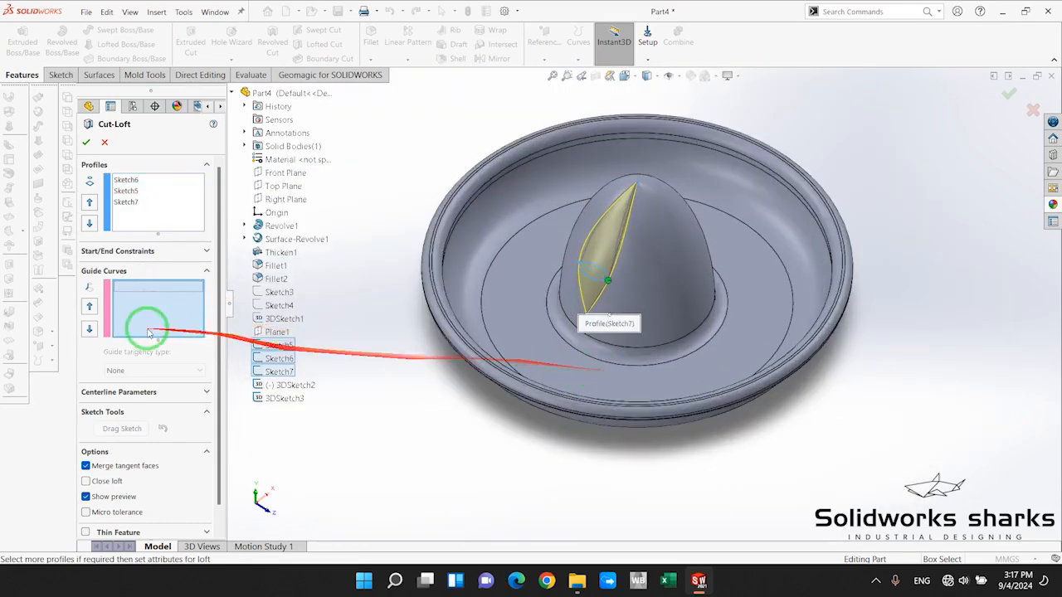
click(282, 386)
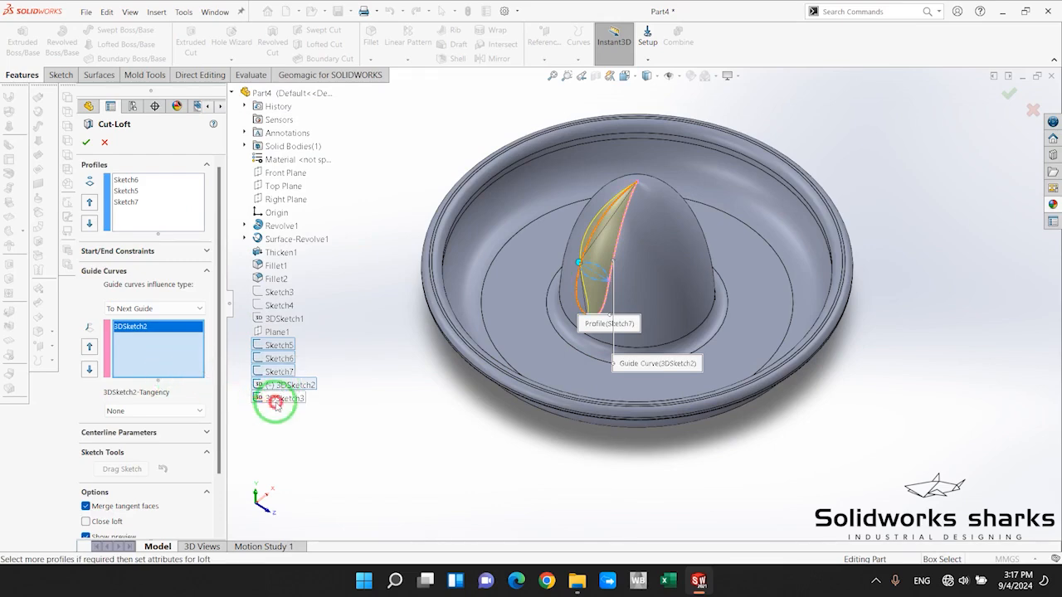
click(275, 399)
middle_drag(628, 178, 617, 252)
scroll(587, 320, down, 3)
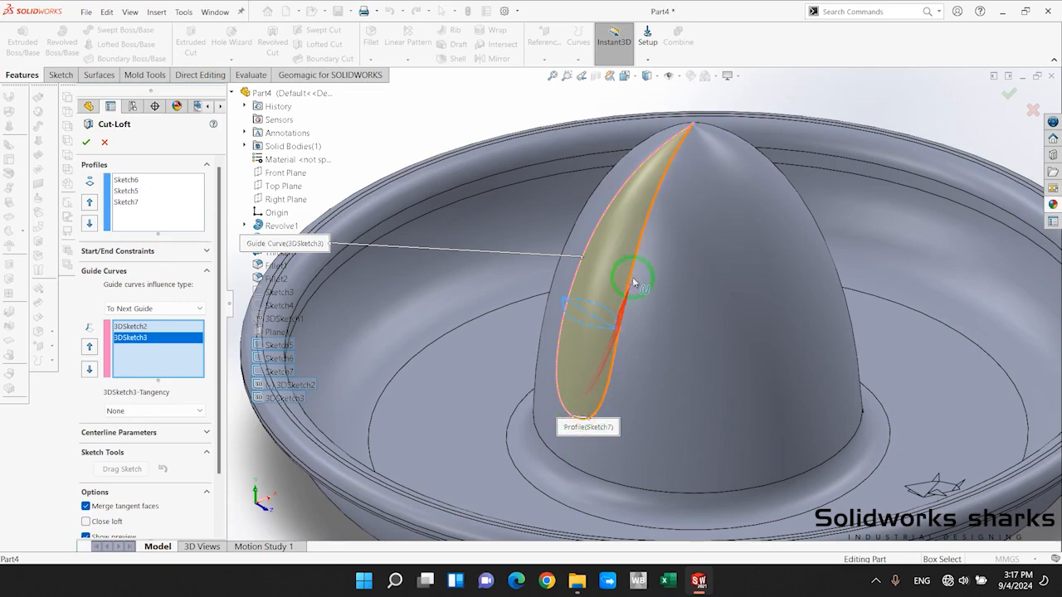
middle_drag(690, 200, 723, 204)
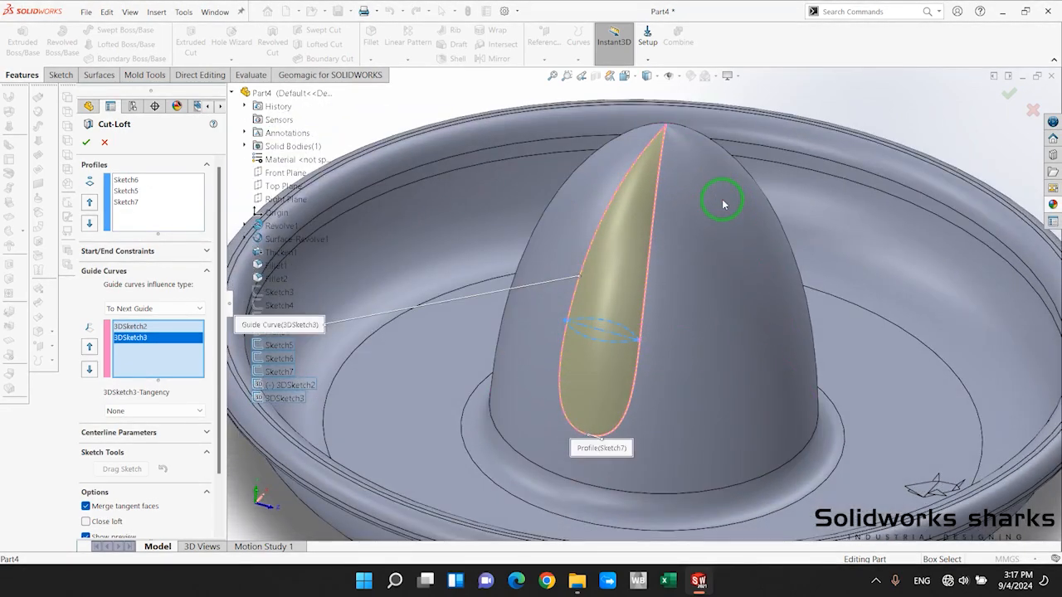
scroll(631, 307, up, 3)
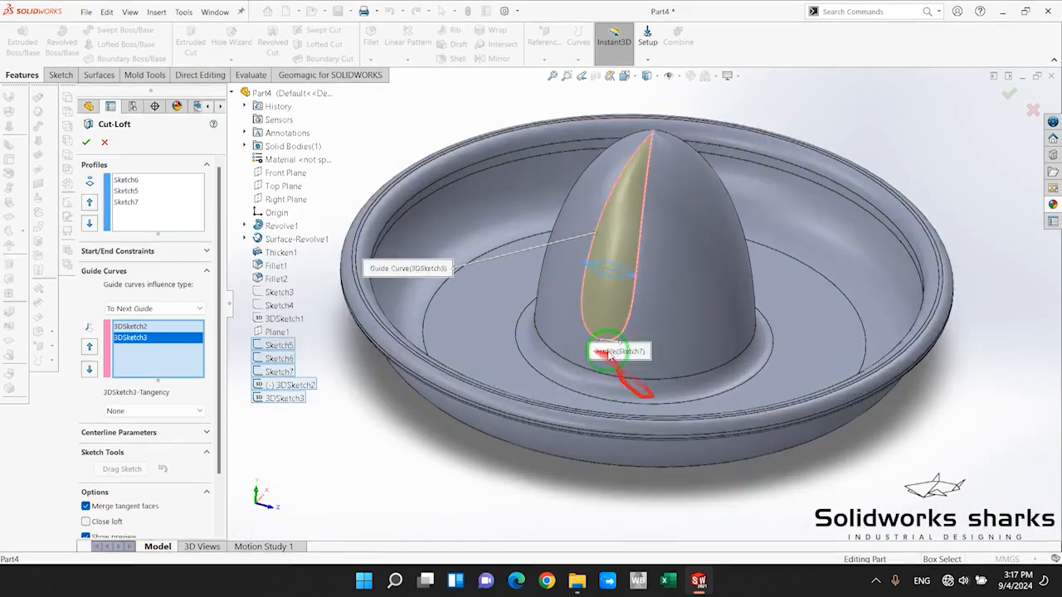
scroll(624, 319, up, 3)
scroll(653, 259, down, 3)
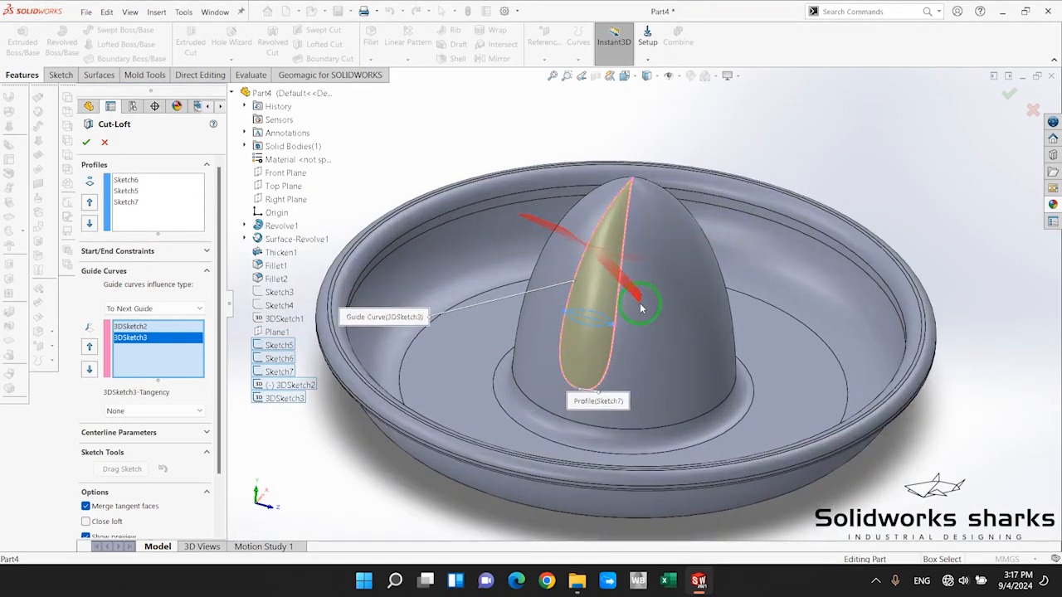
click(87, 138)
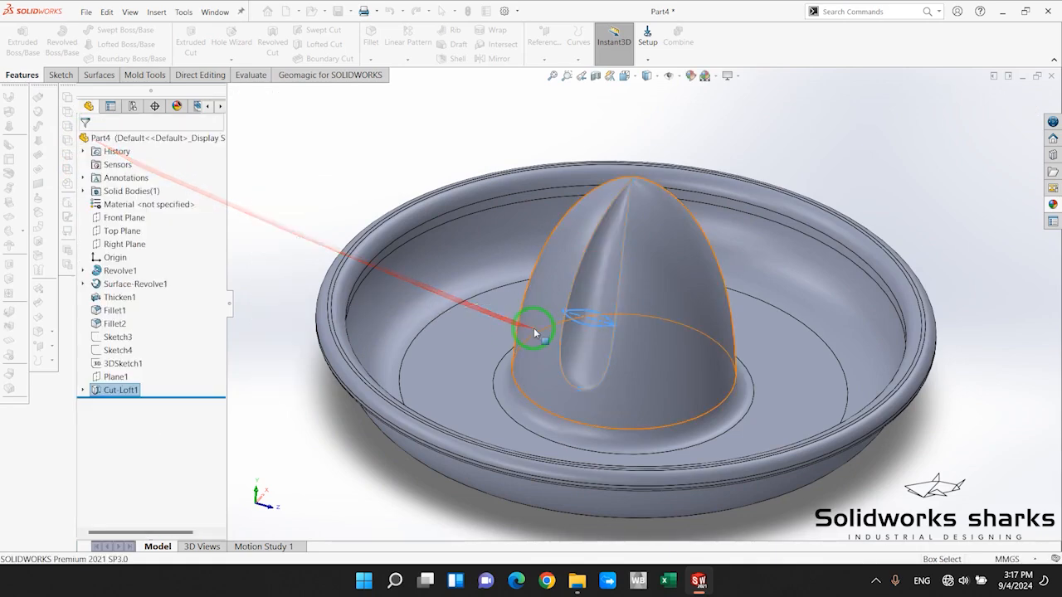
Start a circular pattern of the lofted groove around the circular edge at the cone's base
scroll(548, 307, down, 2)
middle_drag(547, 307, 351, 110)
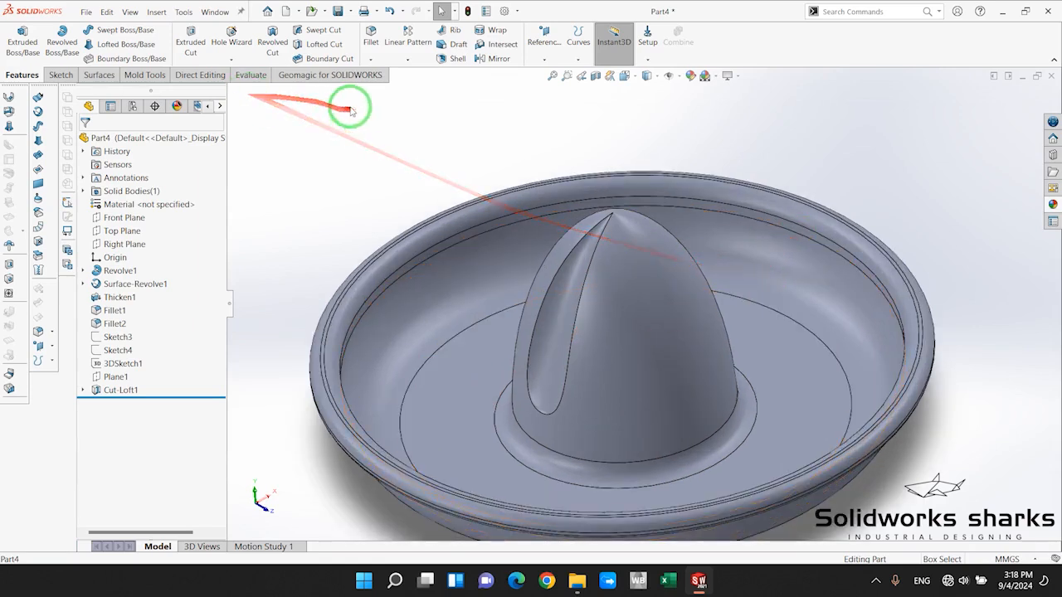
click(407, 58)
click(408, 86)
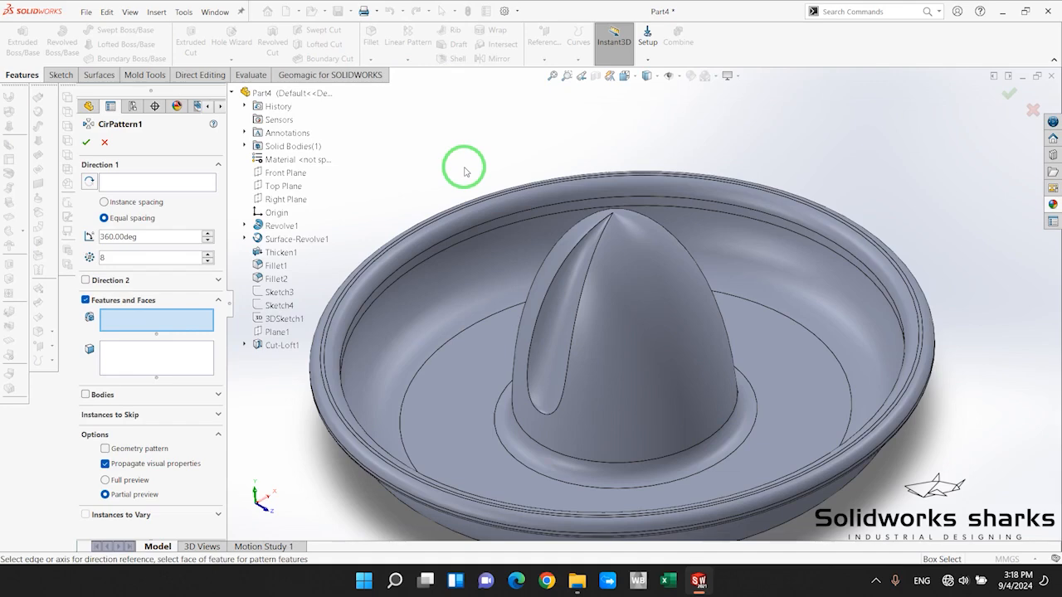
scroll(595, 305, up, 3)
scroll(584, 315, down, 1)
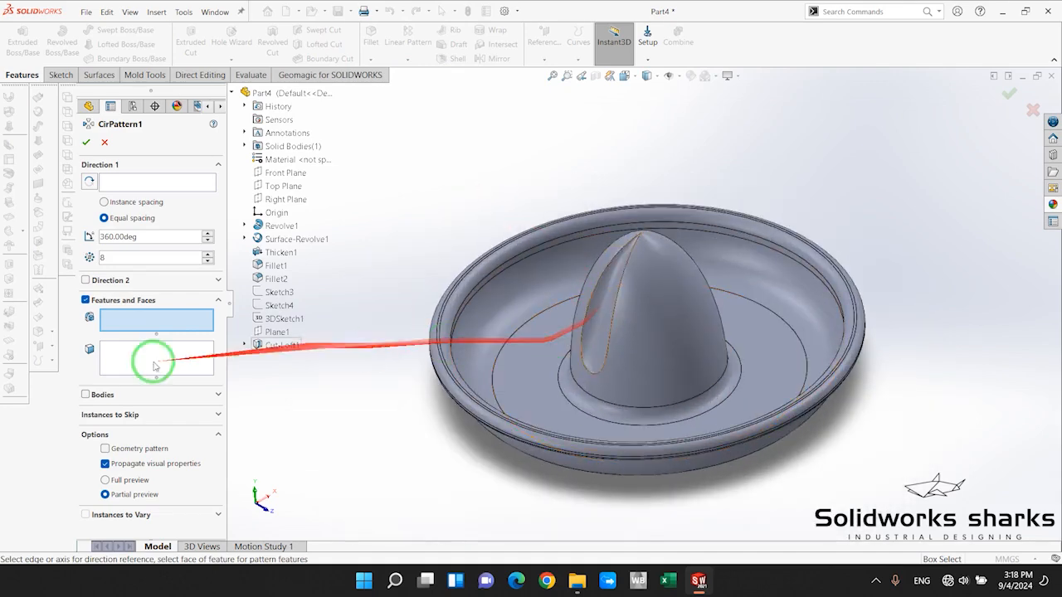
click(273, 345)
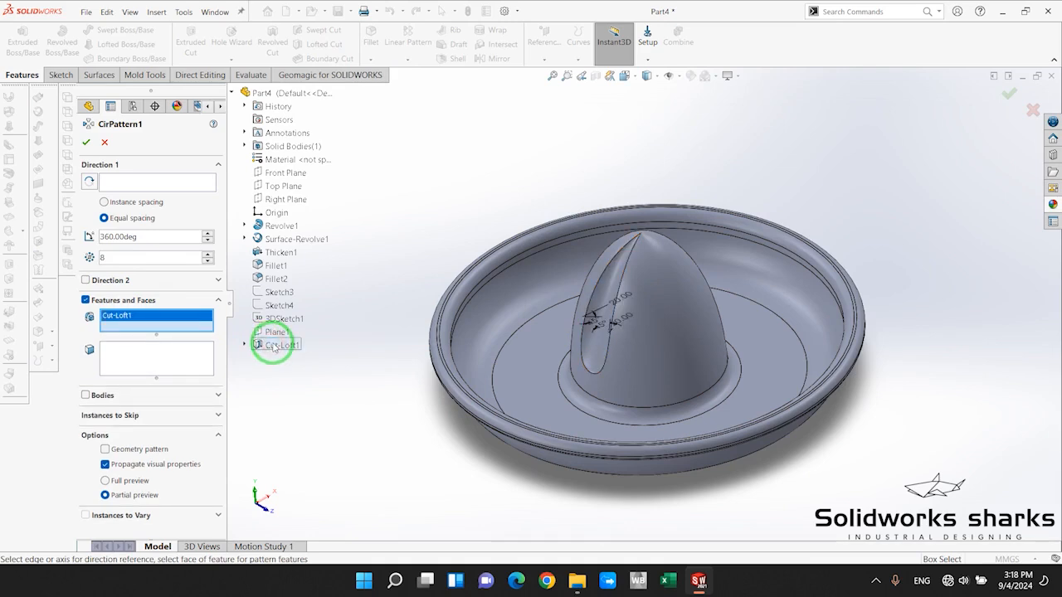
click(114, 181)
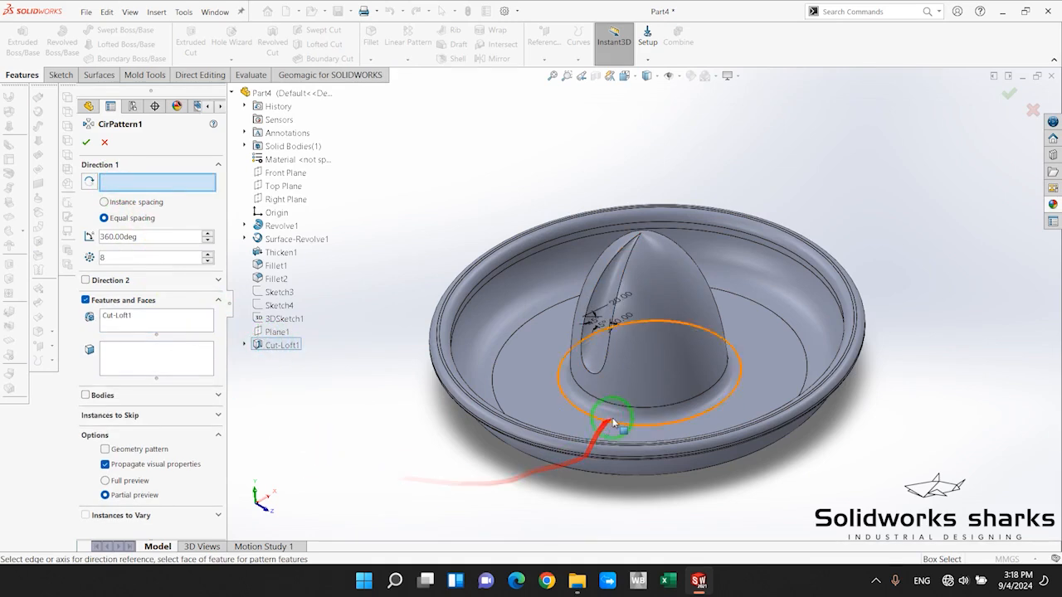
click(635, 409)
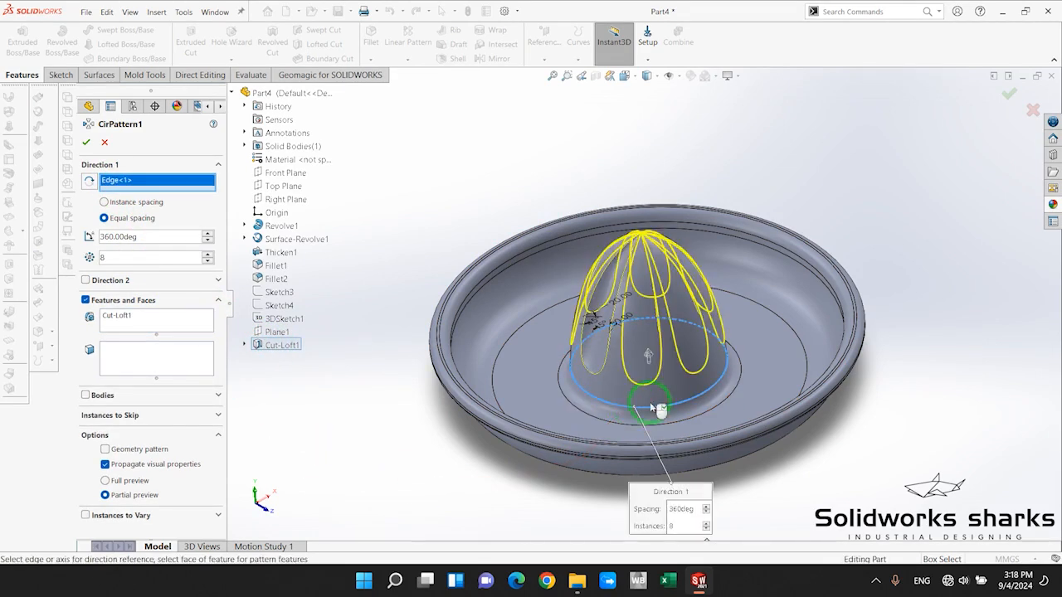
Try 13 equally spaced instances for the circular groove pattern and return the count to 8
scroll(675, 339, down, 3)
mouse_move(675, 339)
middle_down()
mouse_move(689, 345)
mouse_move(697, 443)
mouse_move(675, 351)
middle_up()
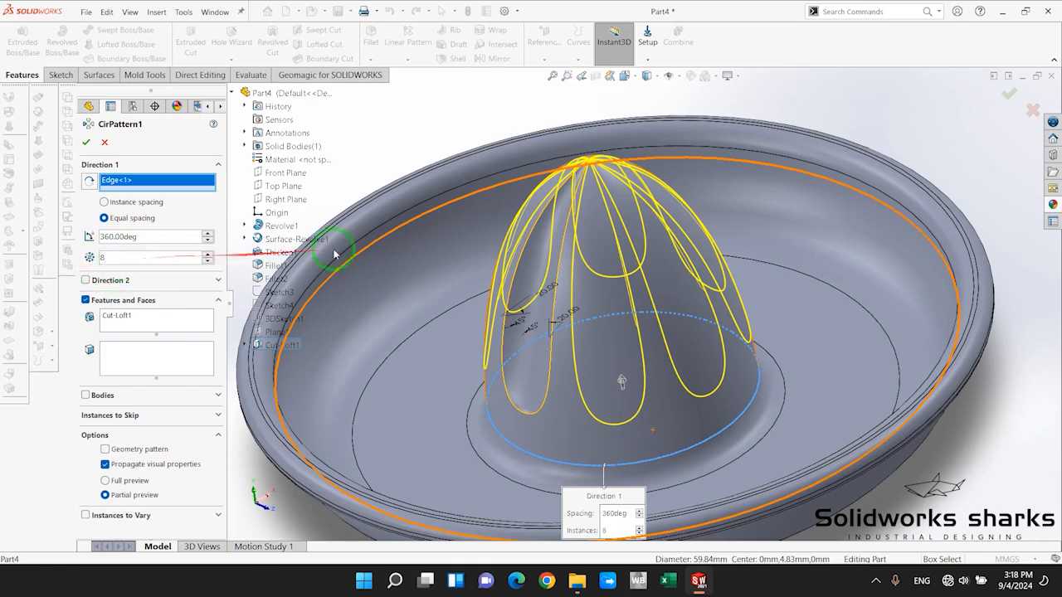
scroll(628, 240, up, 2)
scroll(630, 261, down, 2)
middle_drag(634, 266, 655, 278)
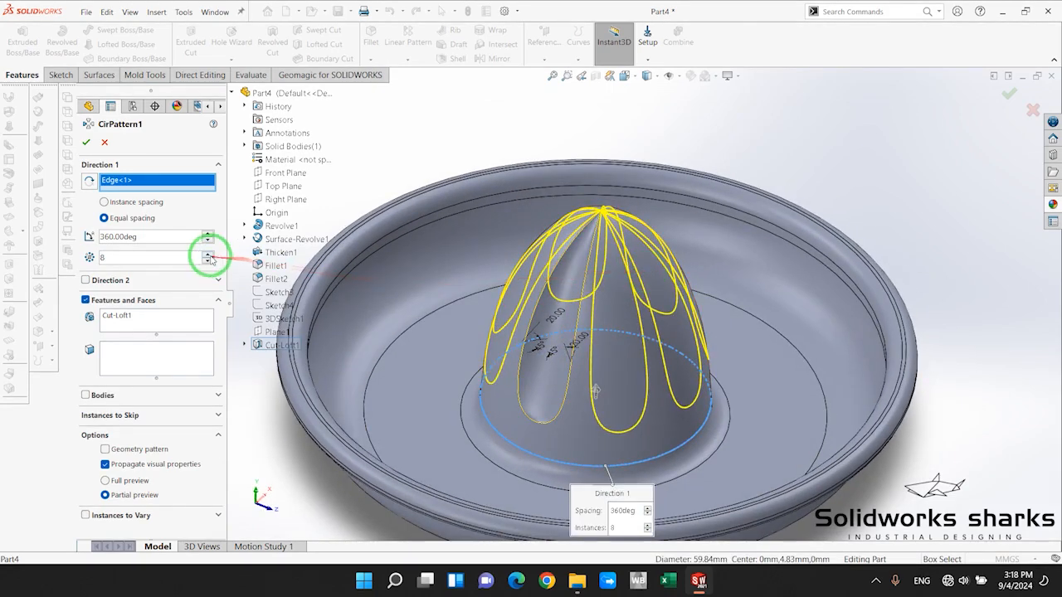
click(207, 254)
click(207, 255)
click(207, 254)
click(207, 255)
click(207, 255)
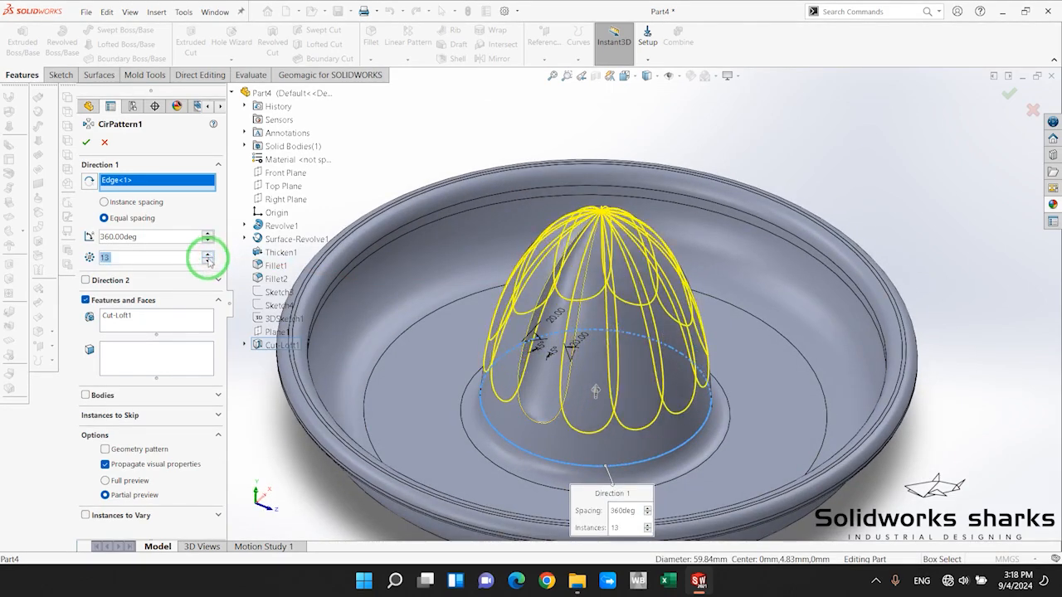
click(208, 260)
click(207, 261)
click(208, 260)
click(207, 261)
click(208, 261)
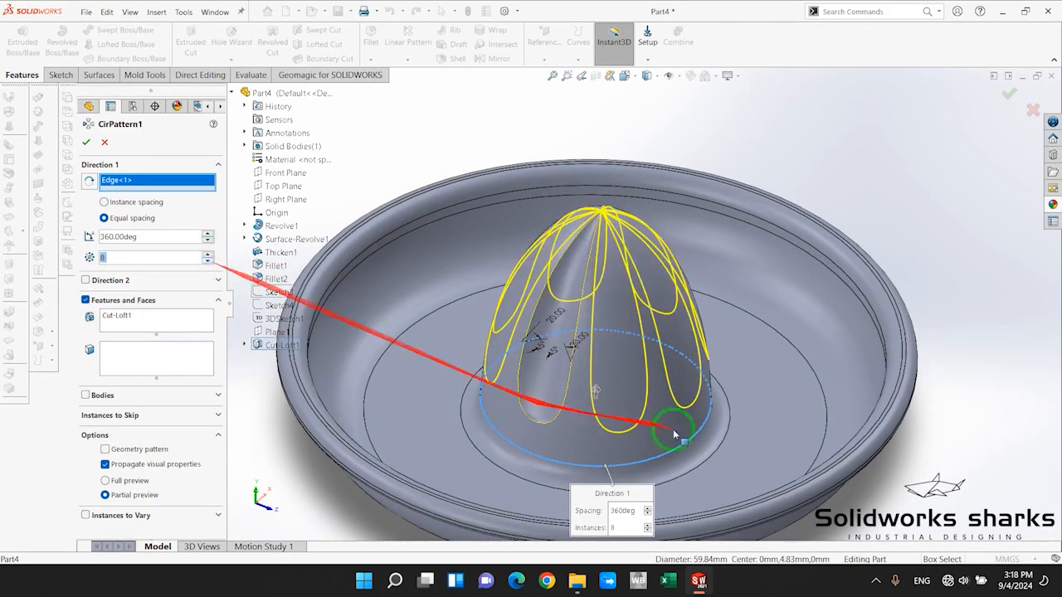
Complete the circular pattern of the lofted groove with 8 equally spaced instances over 360 degrees
middle_drag(674, 435, 518, 257)
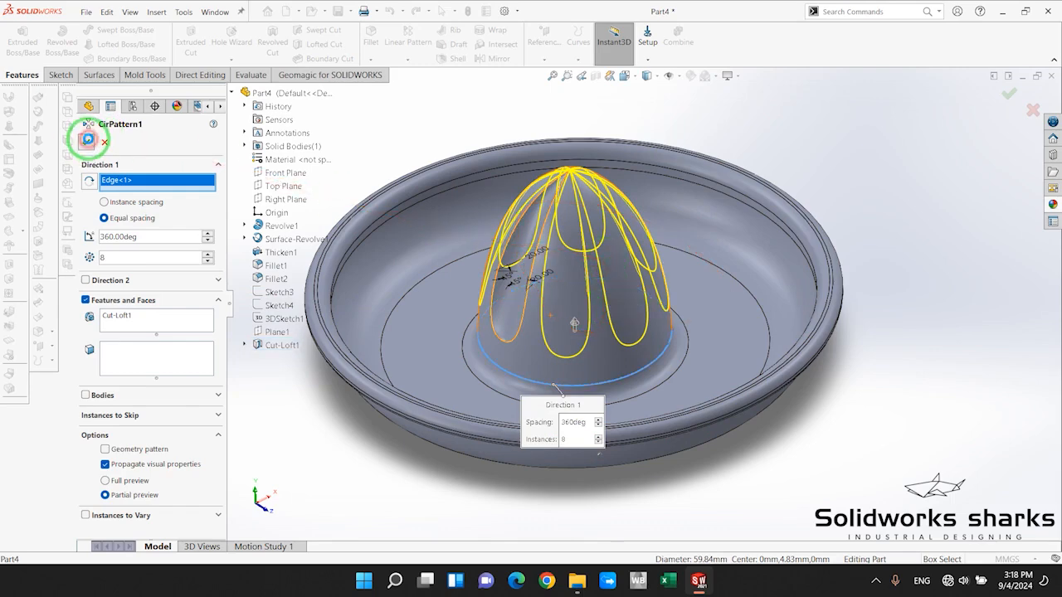
click(88, 140)
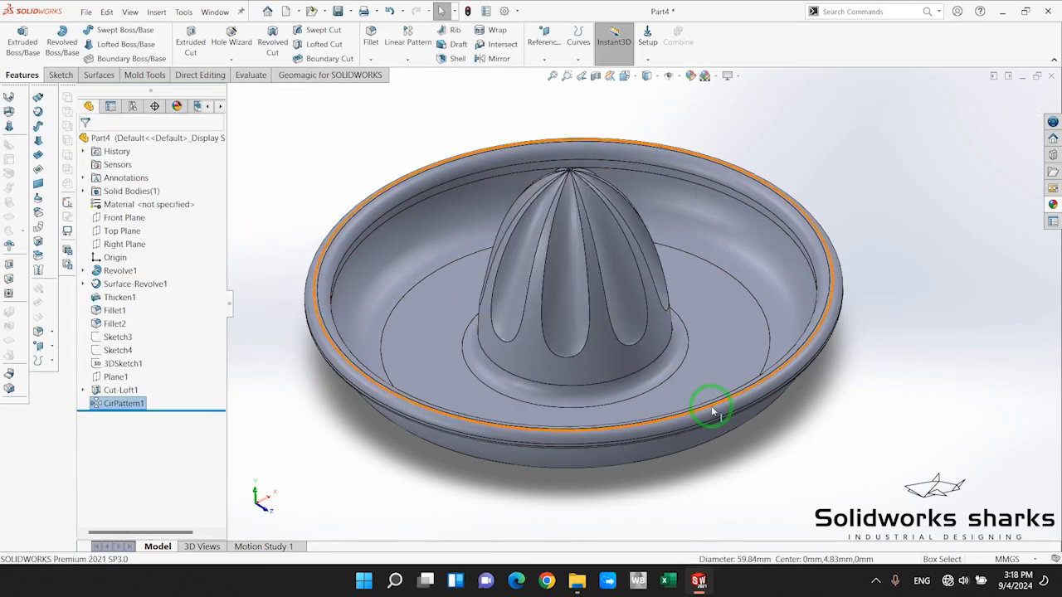
mouse_move(611, 270)
middle_down()
mouse_move(606, 431)
mouse_move(603, 264)
middle_up()
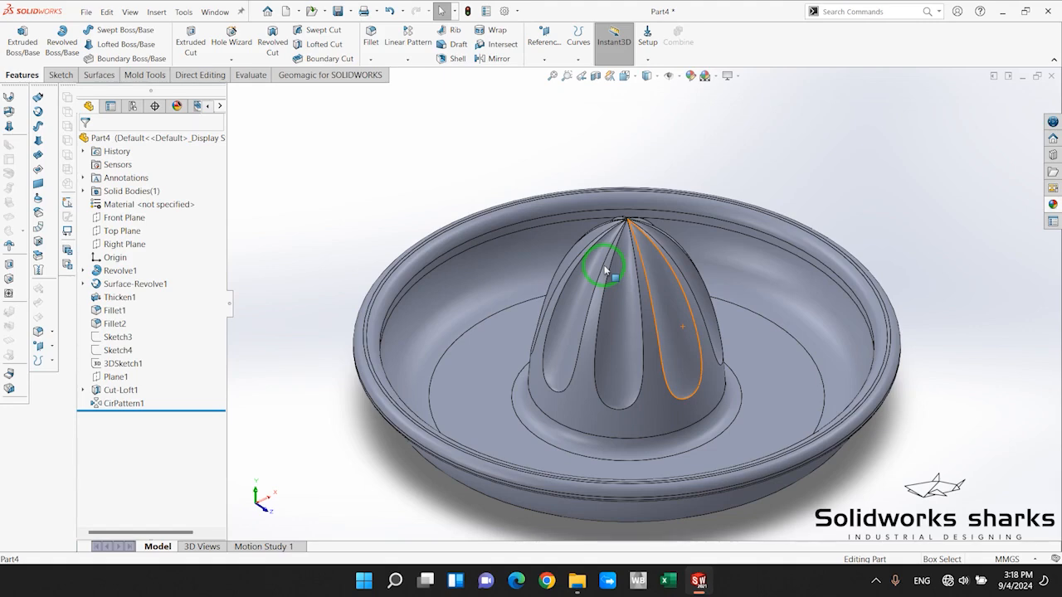
mouse_move(605, 270)
middle_down()
mouse_move(671, 339)
mouse_move(871, 495)
mouse_move(611, 246)
mouse_move(612, 291)
middle_up()
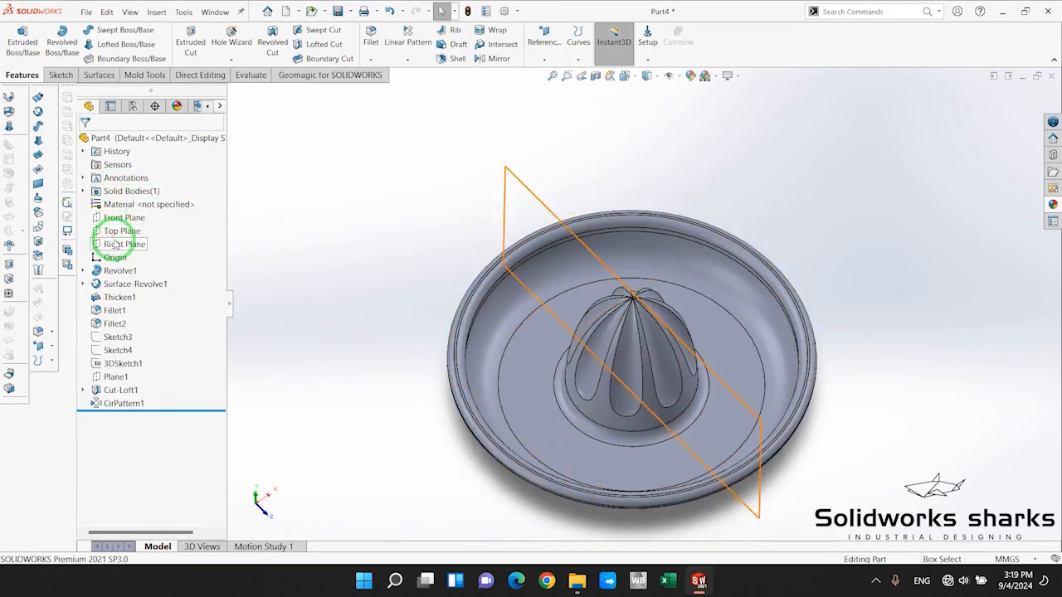
Start a sketch on the Top Plane and draw a vertical centerline about 66 mm long from the origin past the dish floor's outer circle
click(114, 233)
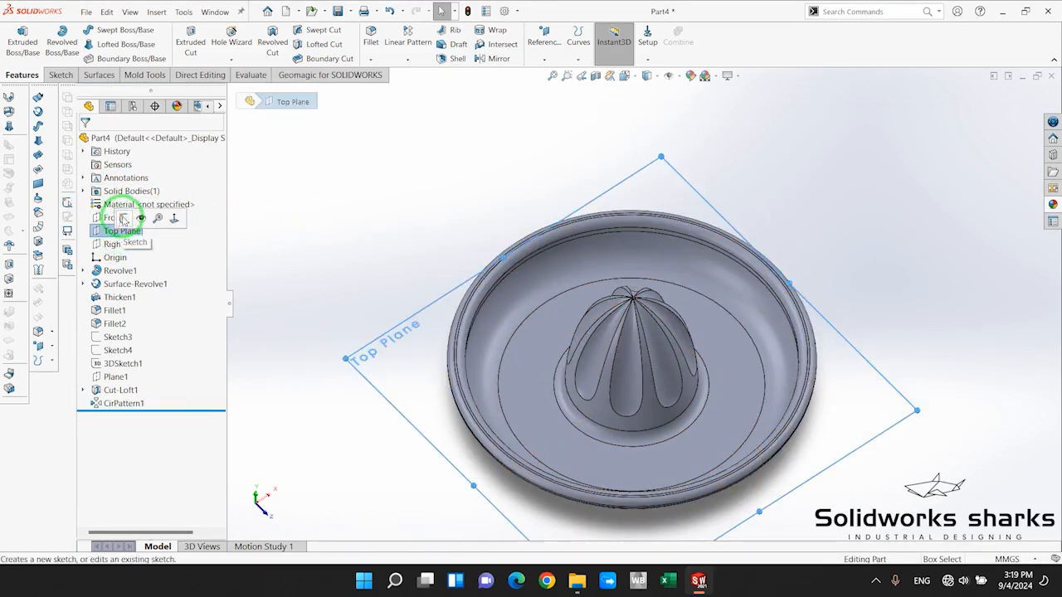
click(149, 226)
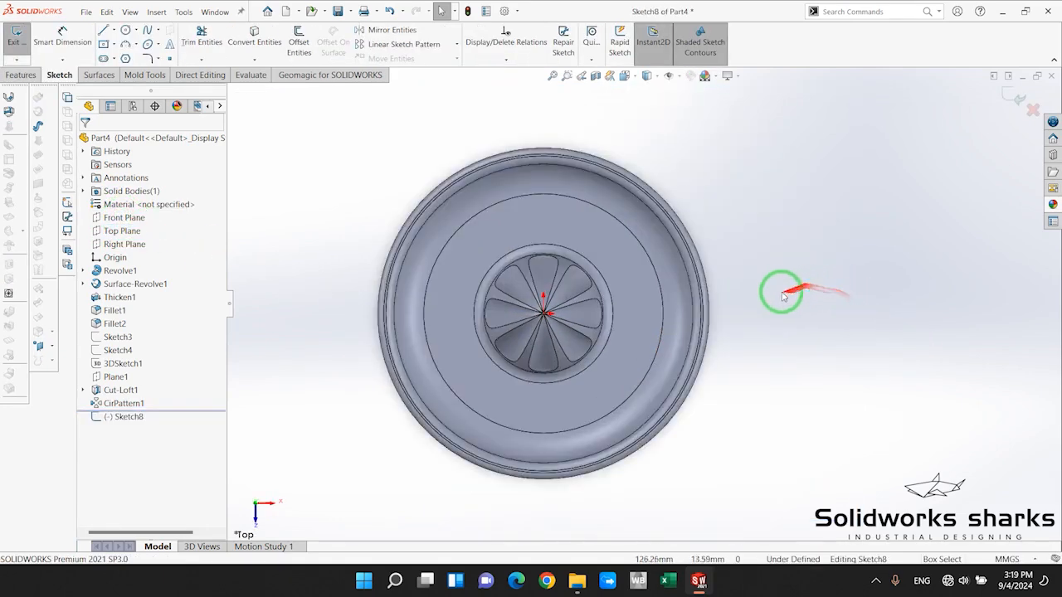
click(113, 30)
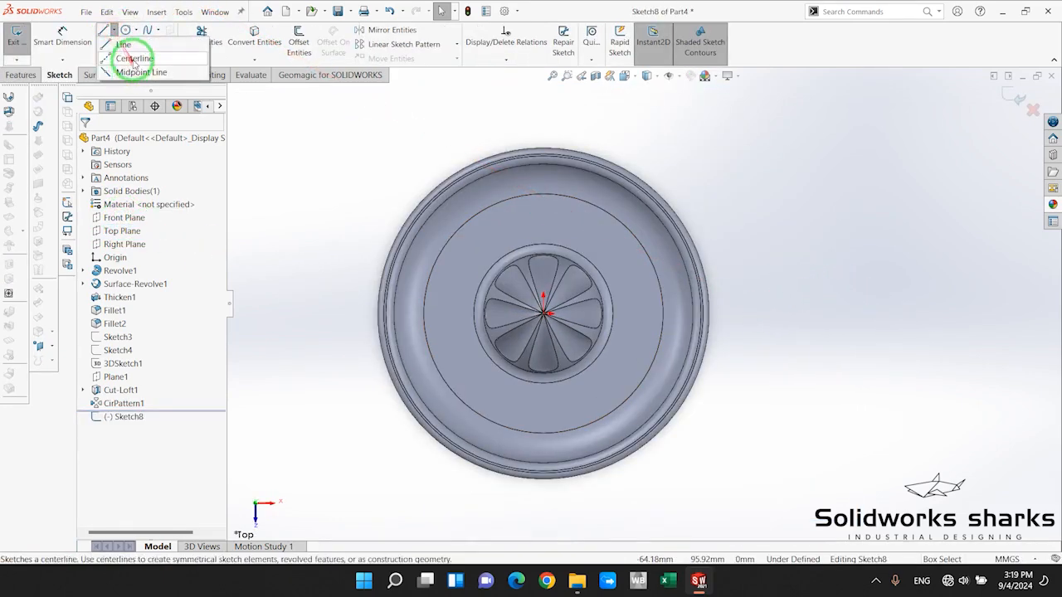
click(129, 52)
click(543, 314)
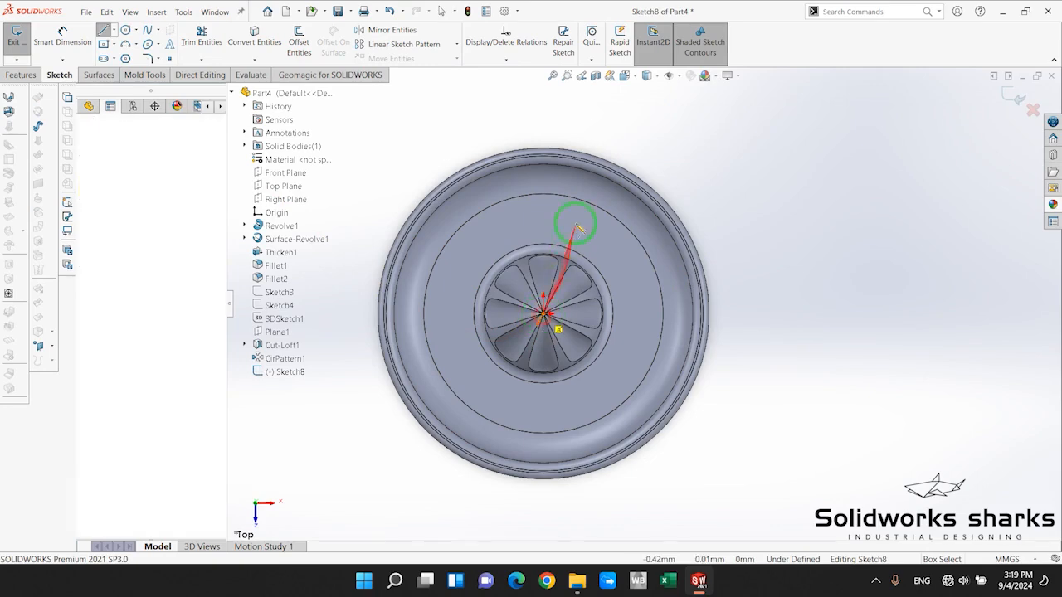
click(541, 200)
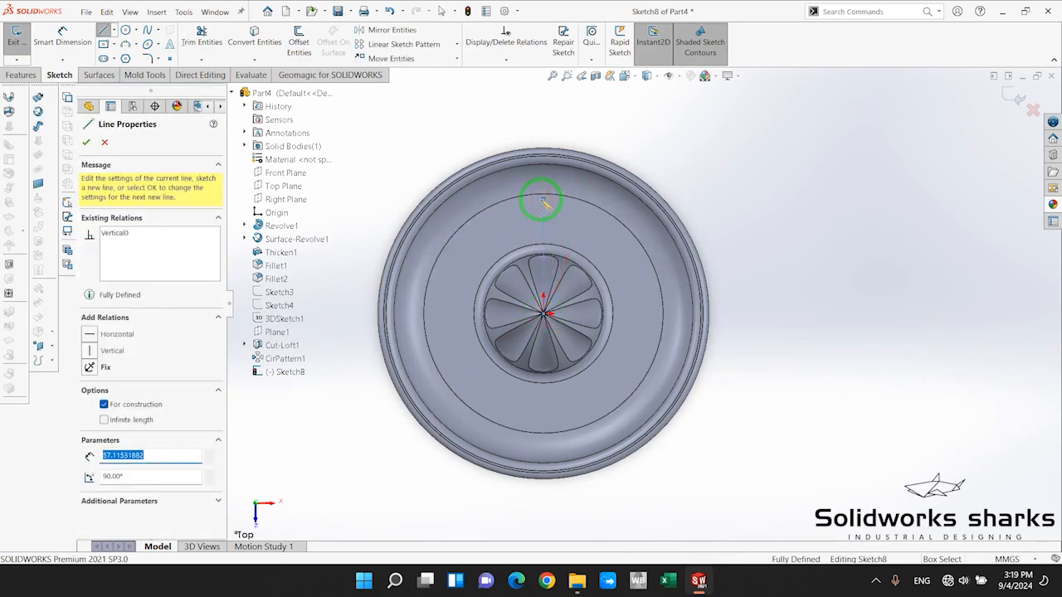
key(Escape)
scroll(543, 204, down, 3)
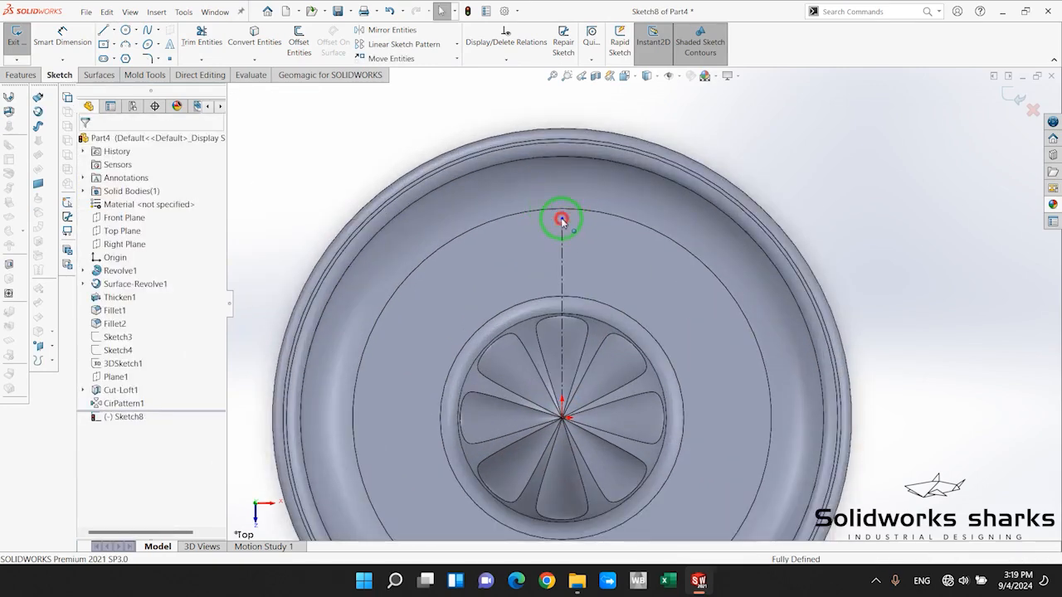
drag(561, 219, 561, 187)
click(863, 175)
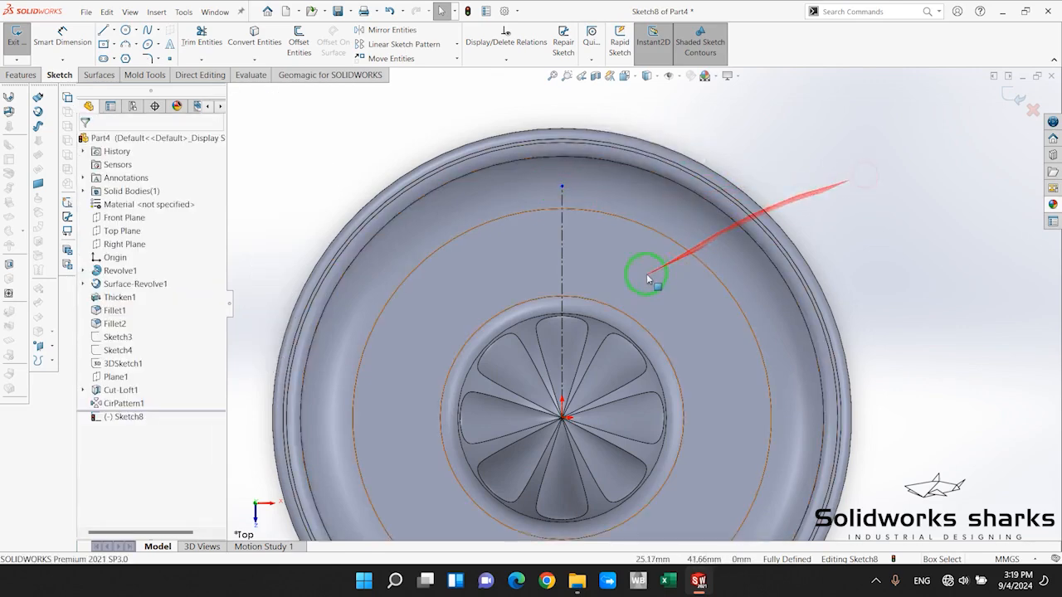
Draw a narrow center rectangle centred on the vertical centerline, between the cone's base circle and the dish floor's outer circle
scroll(648, 279, down, 2)
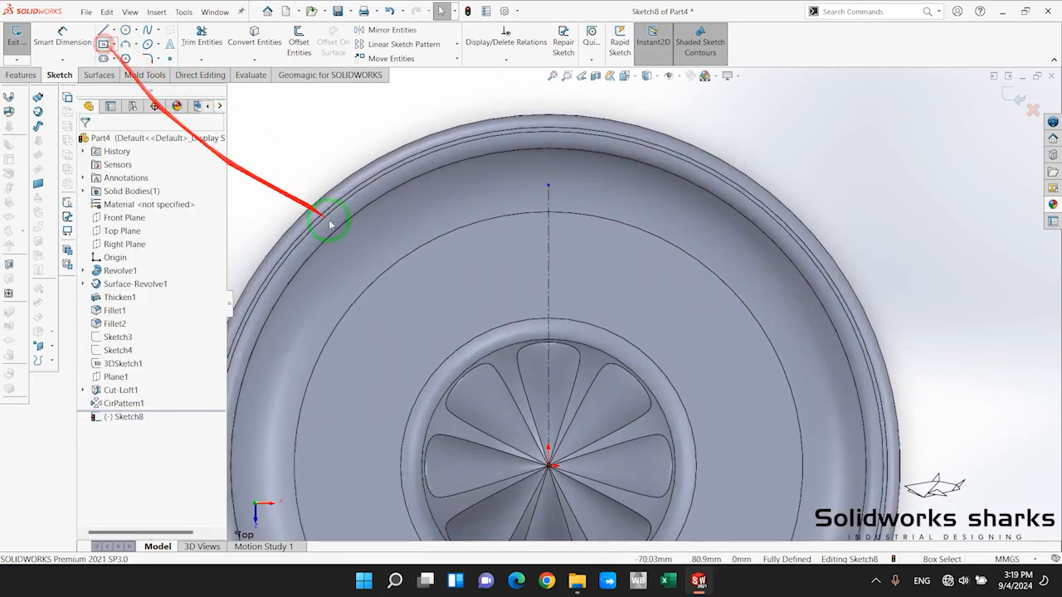
click(547, 268)
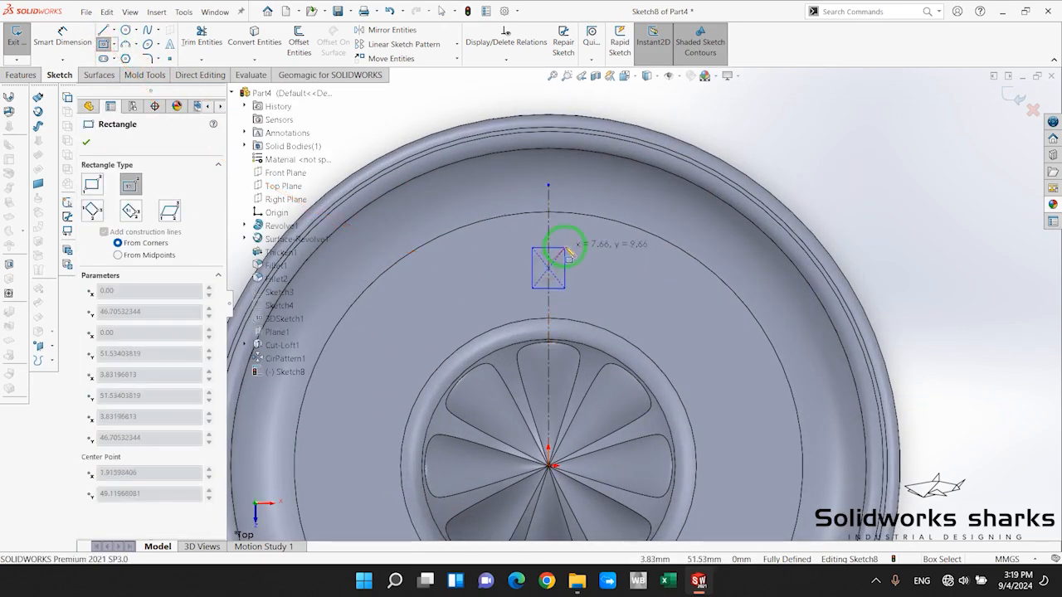
click(562, 233)
key(Escape)
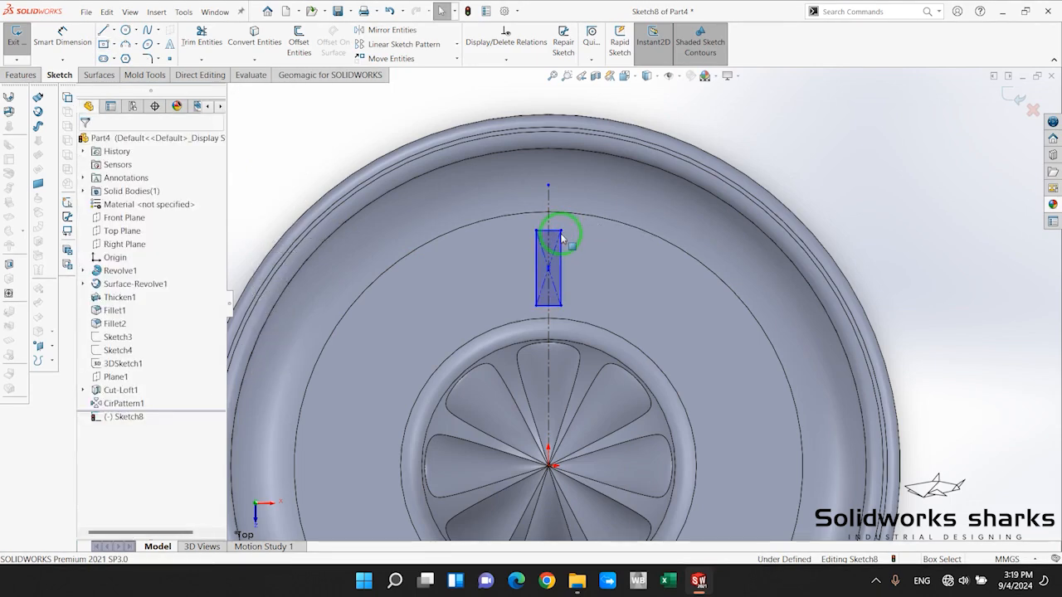
Dimension the rectangle to 2 mm wide and 24 mm long
scroll(561, 239, down, 2)
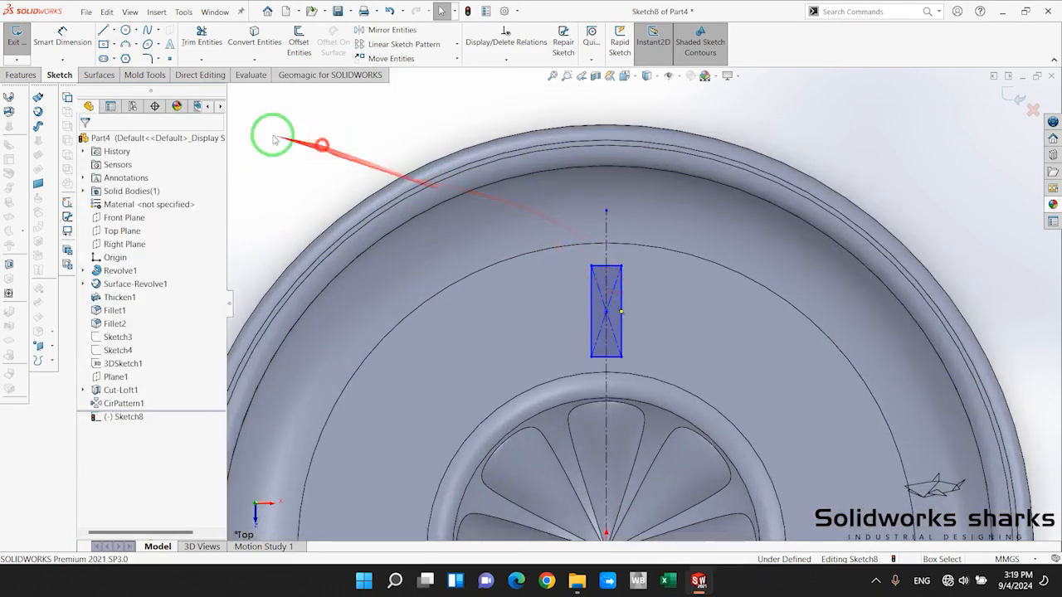
click(62, 38)
click(614, 265)
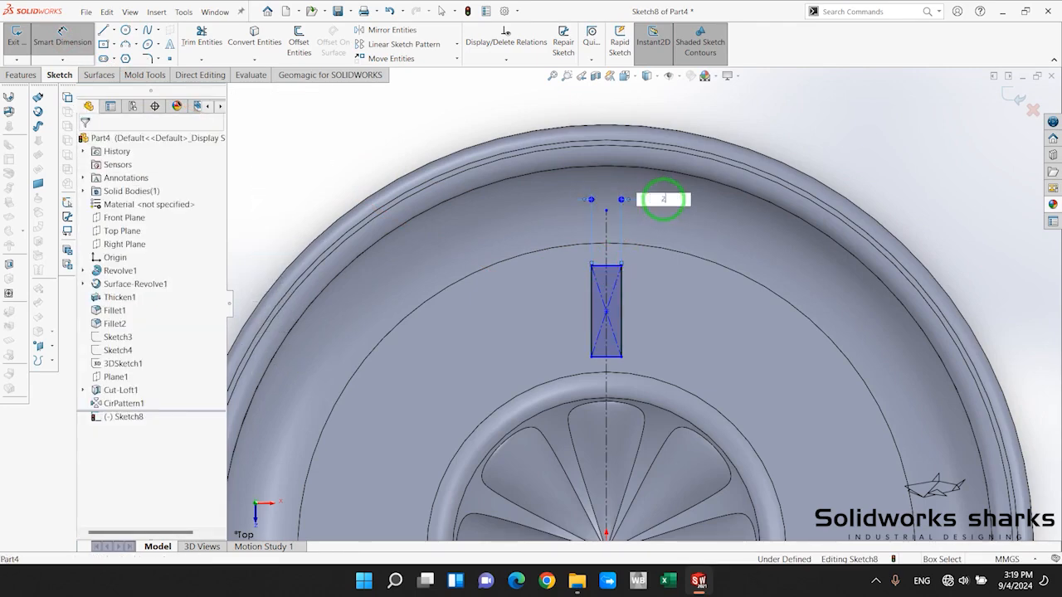
key(Return)
click(656, 305)
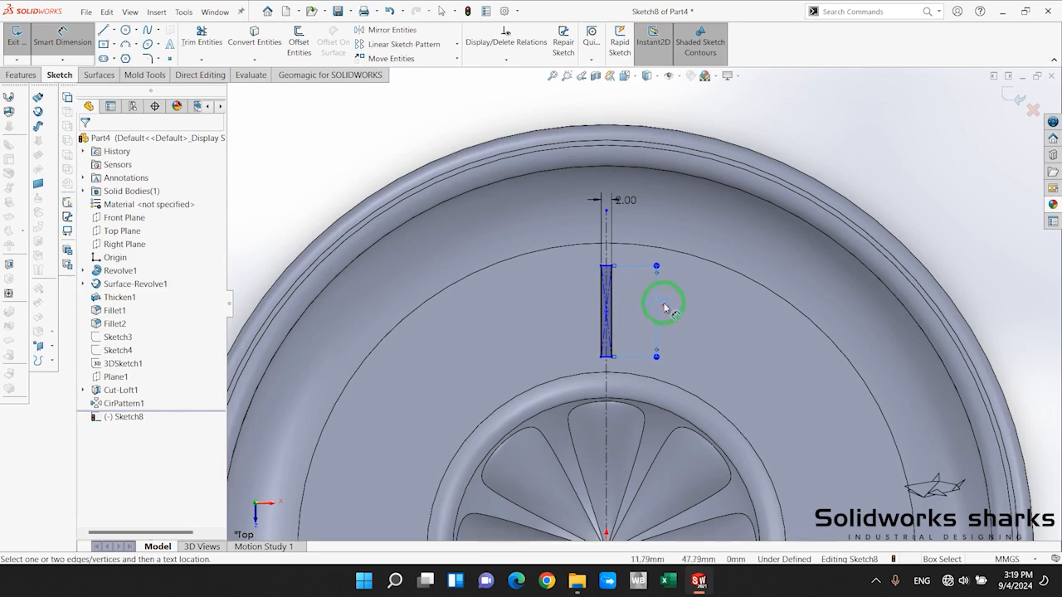
click(664, 307)
text(24)
key(Return)
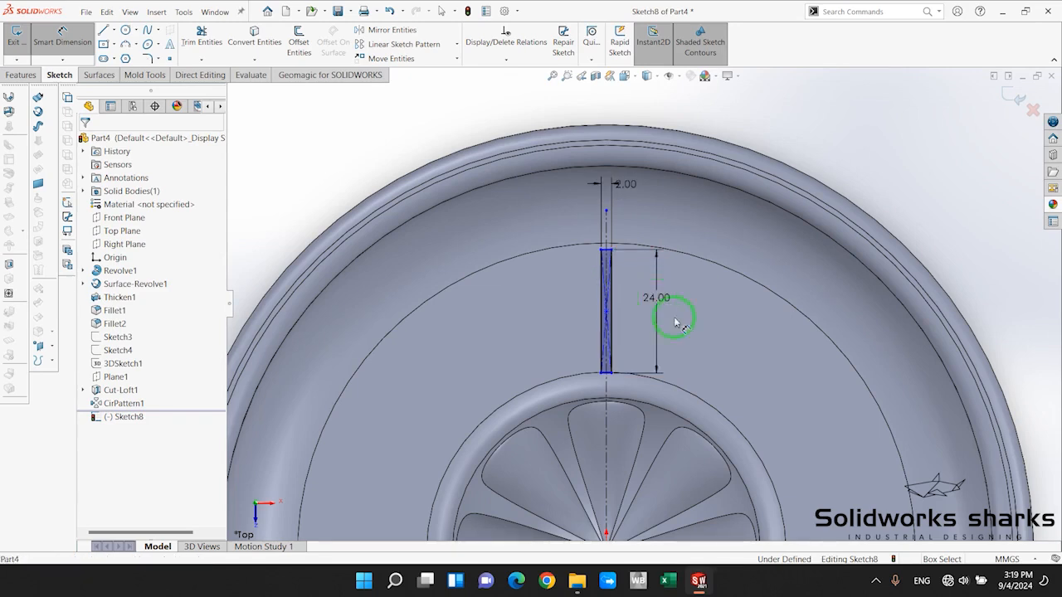
key(Escape)
Move the rectangle slightly outward along the centerline so it lies between the dish floor's inner and outer circular edges
scroll(613, 254, down, 3)
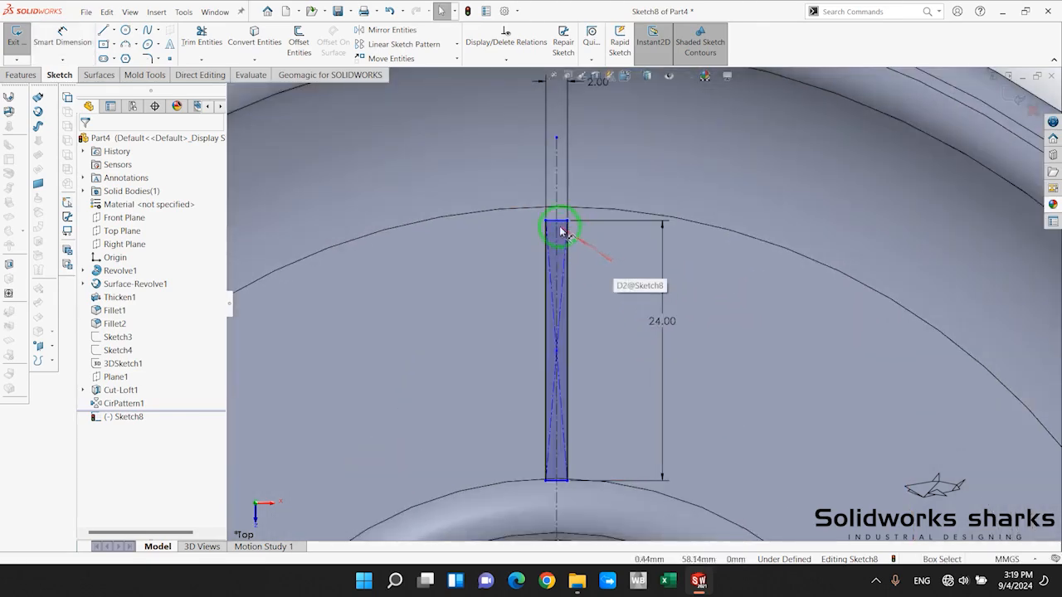
drag(565, 217, 568, 211)
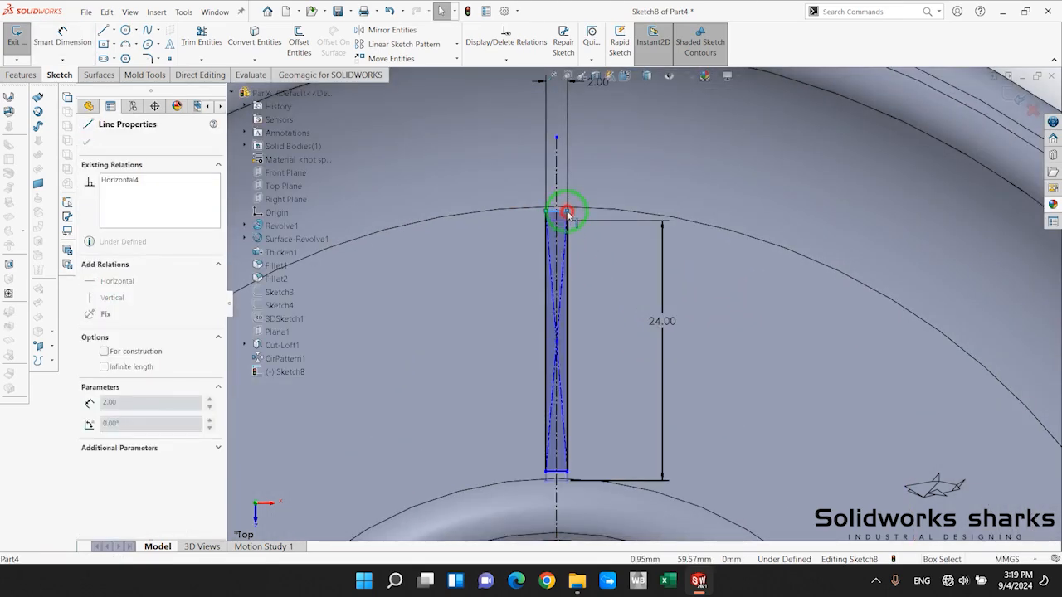
scroll(629, 311, up, 6)
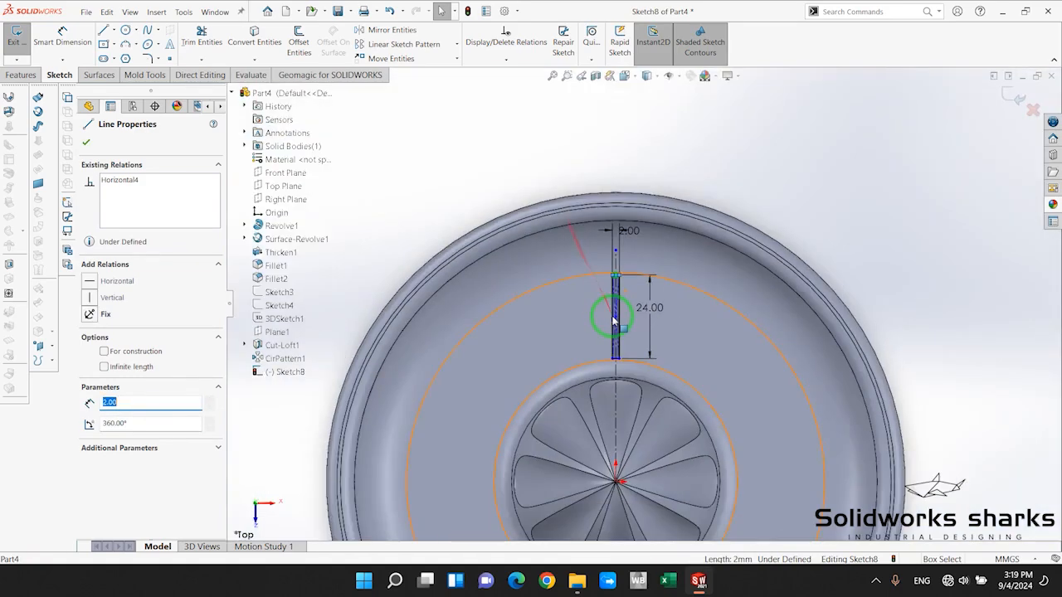
click(407, 144)
Delete the long centerline and draw a vertical centerline about 25 mm long between the dish floor's inner and outer circular edges
scroll(658, 318, down, 7)
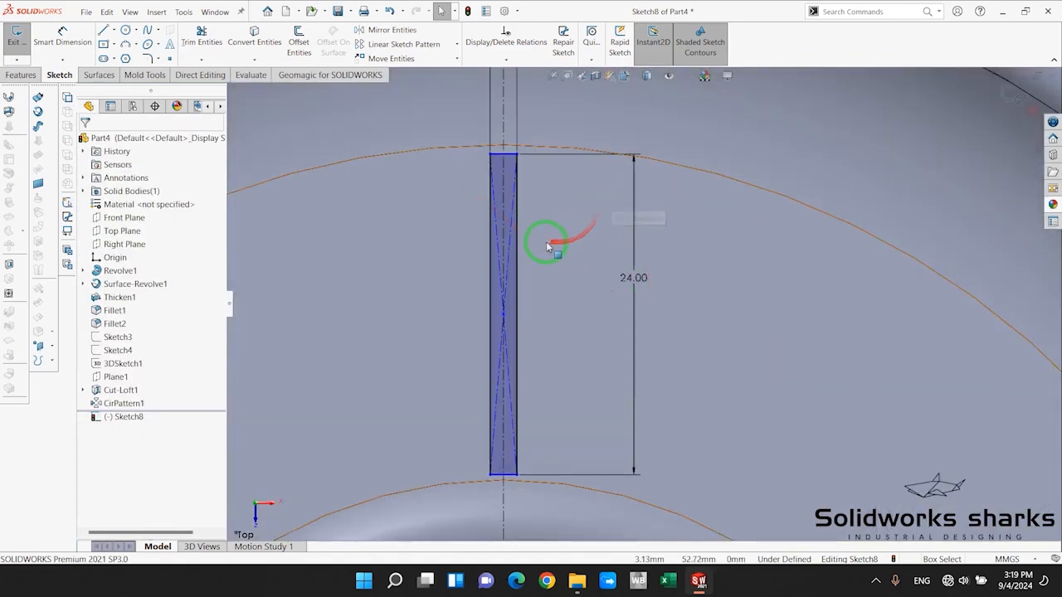
click(503, 146)
key(Escape)
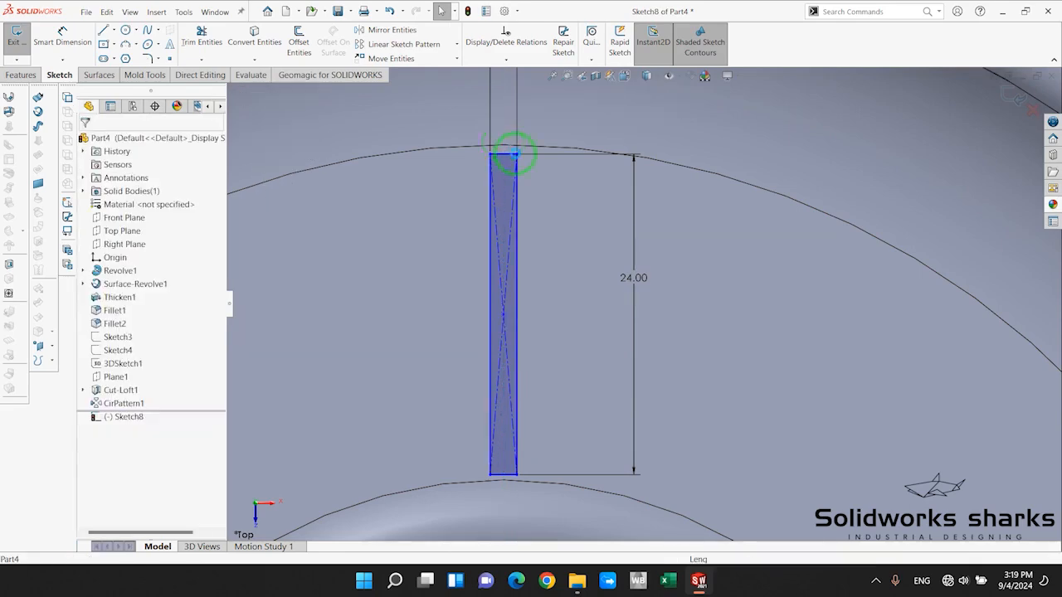
scroll(597, 304, up, 2)
click(113, 30)
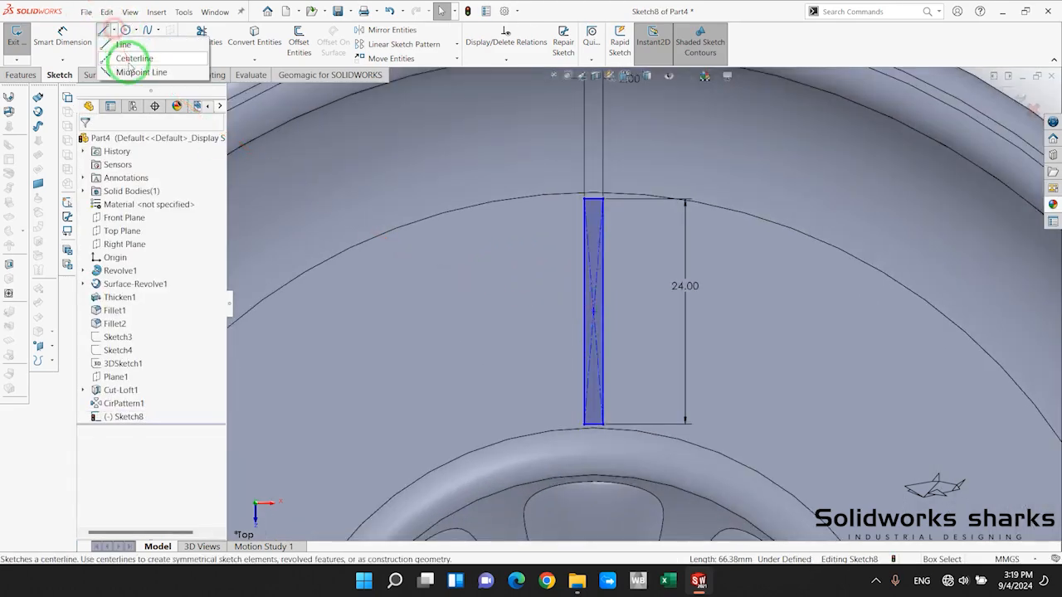
click(133, 59)
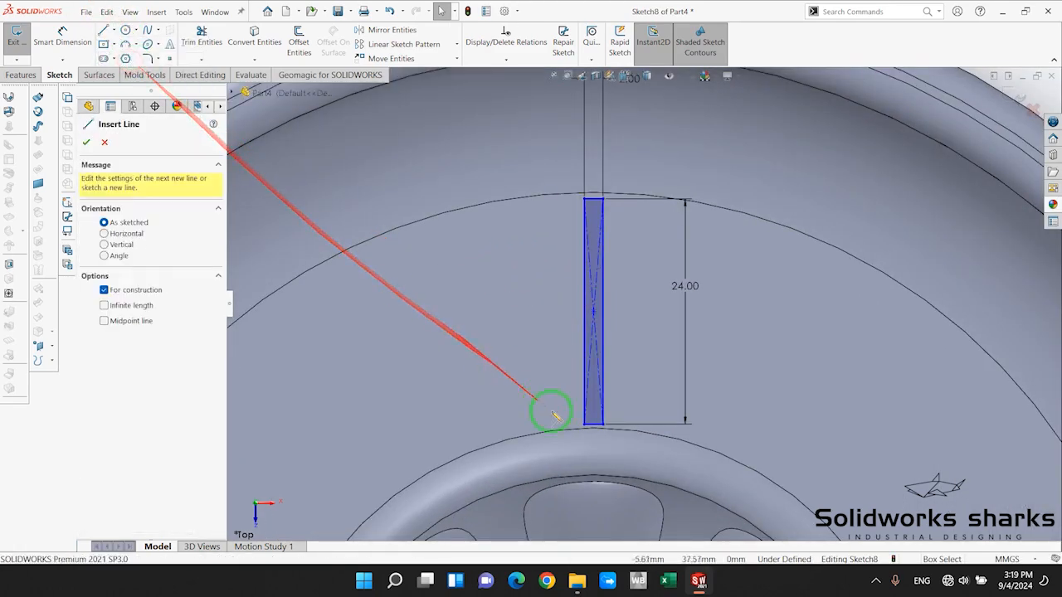
click(593, 426)
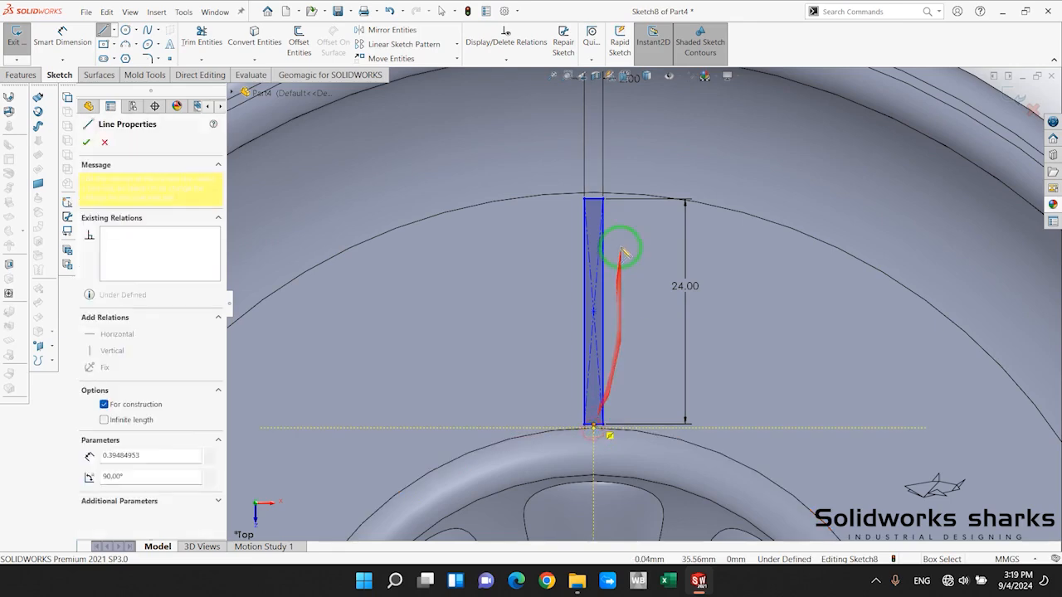
click(594, 197)
key(Escape)
scroll(647, 307, up, 2)
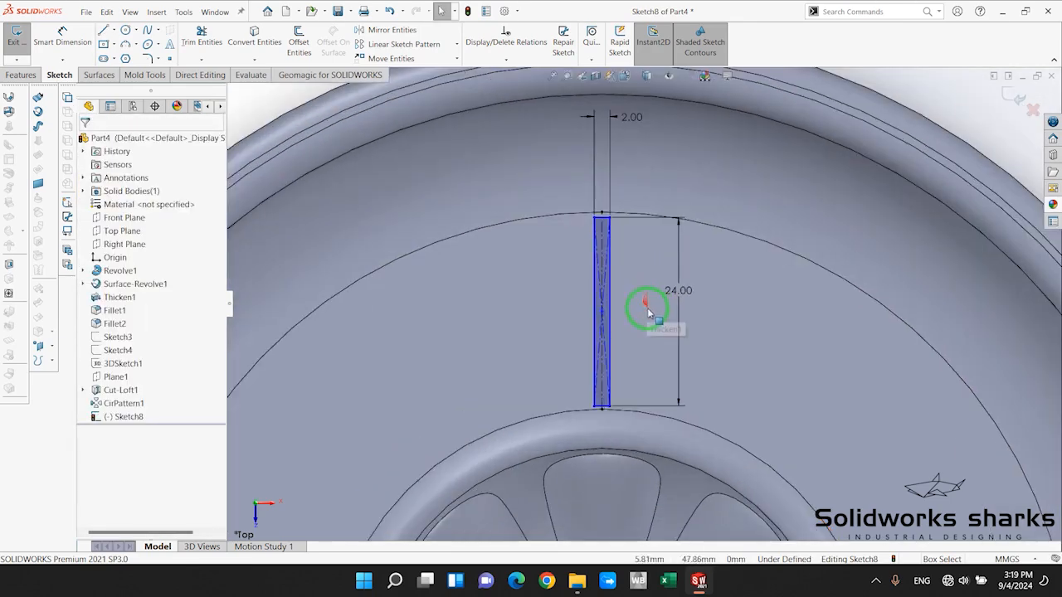
click(114, 30)
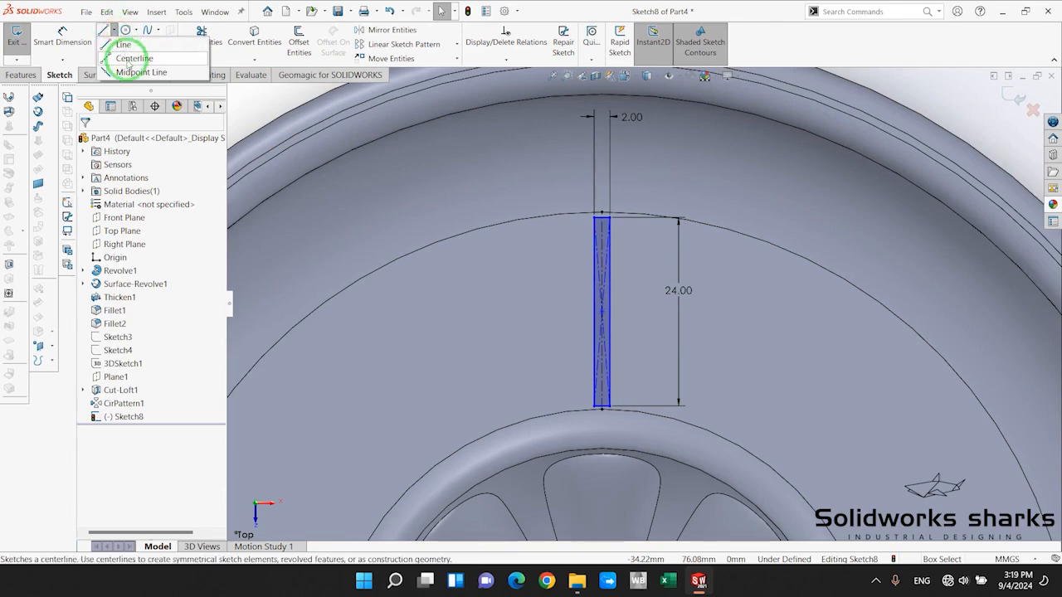
click(128, 61)
key(Escape)
Examine how the rectangle's centre point lines up with the midpoint of the vertical centerline
scroll(667, 332, down, 2)
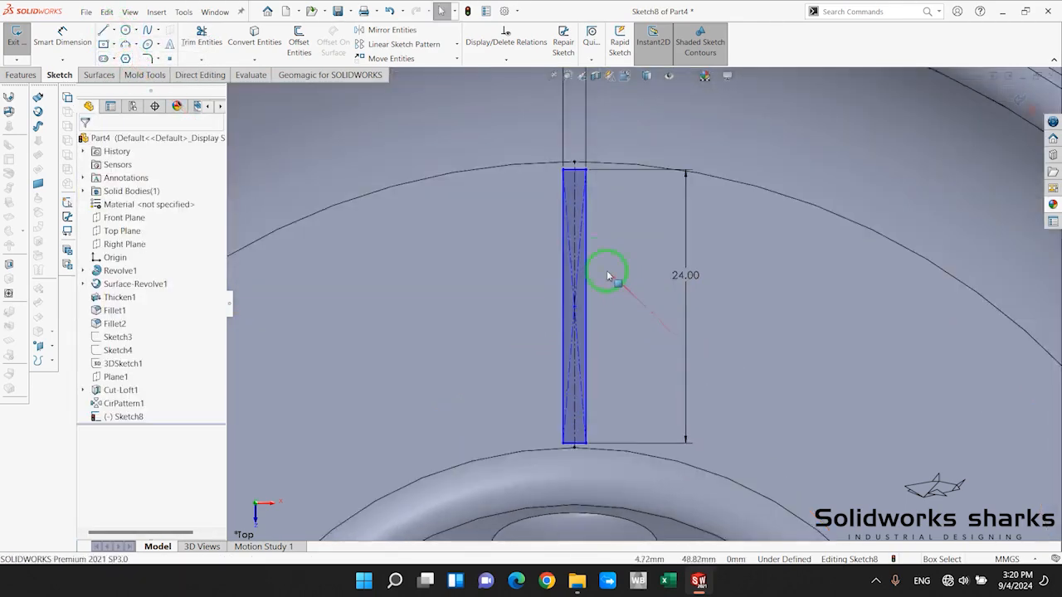
click(573, 207)
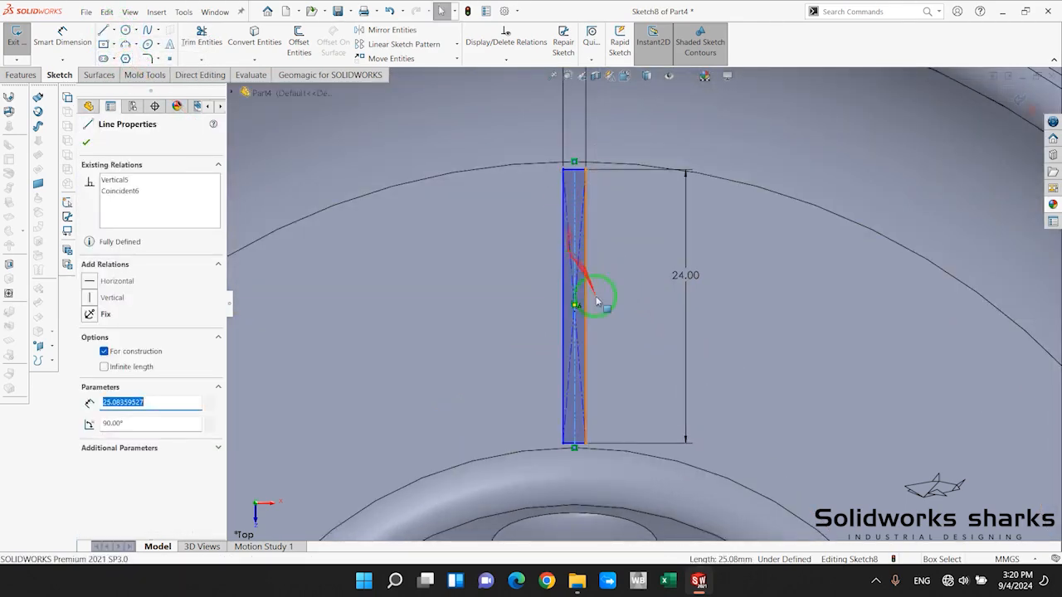
scroll(576, 313, down, 3)
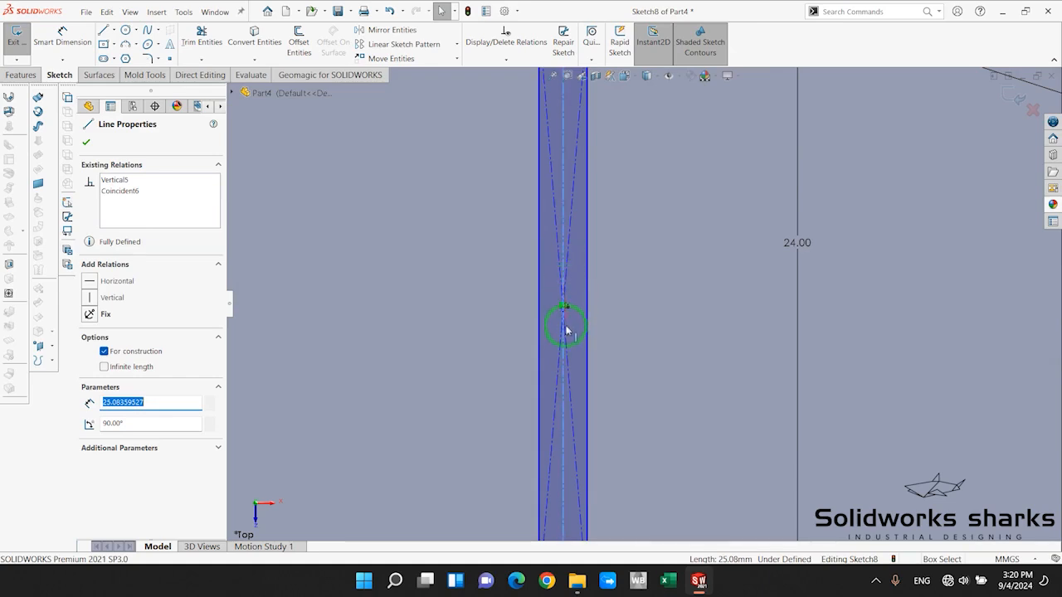
scroll(592, 324, down, 2)
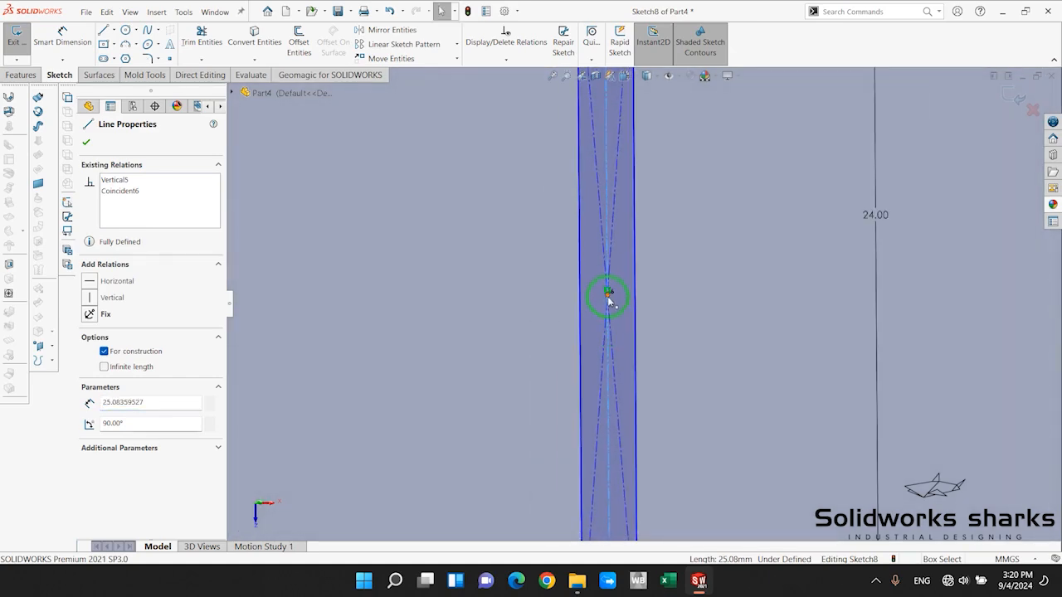
scroll(610, 285, down, 3)
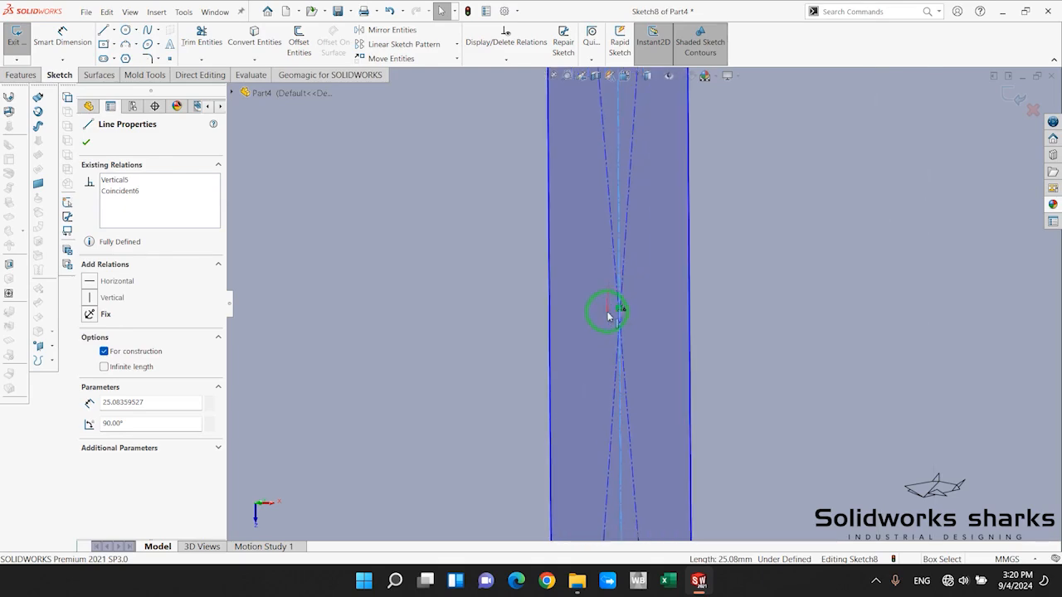
scroll(612, 315, up, 6)
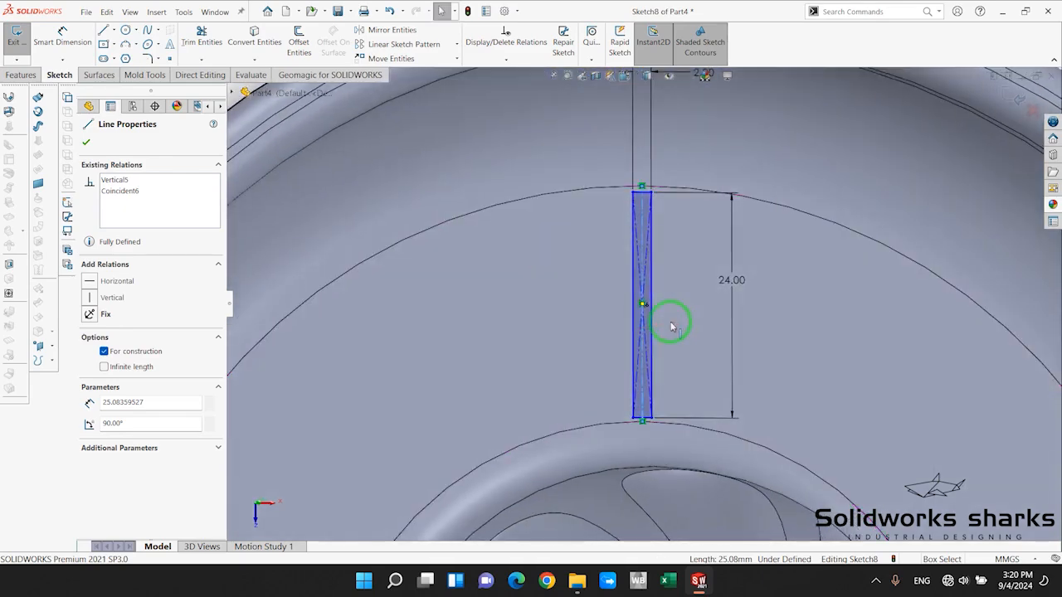
scroll(673, 315, up, 5)
scroll(640, 229, down, 5)
scroll(626, 332, up, 2)
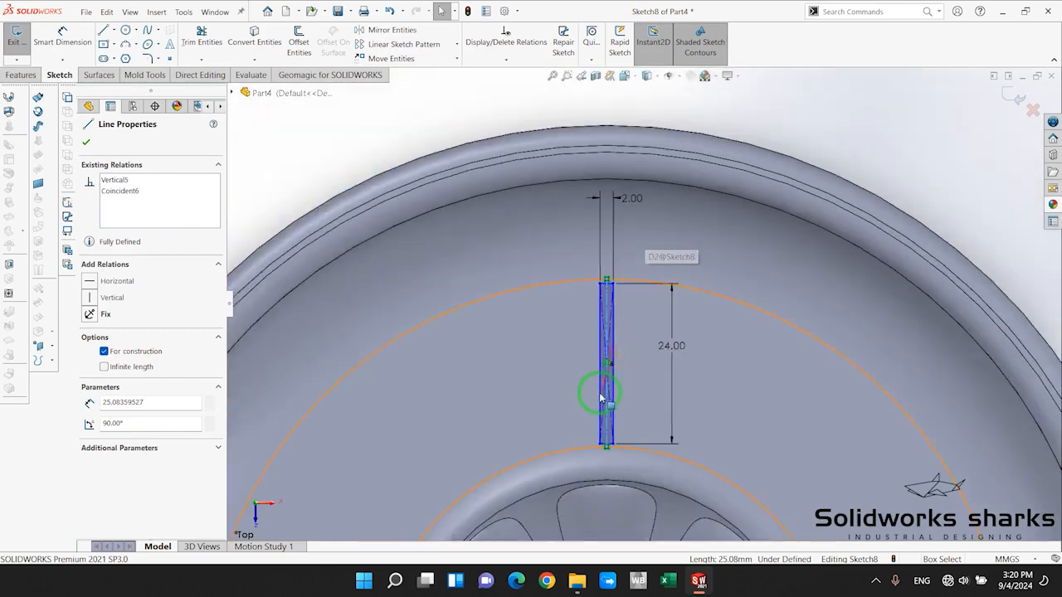
scroll(604, 379, down, 6)
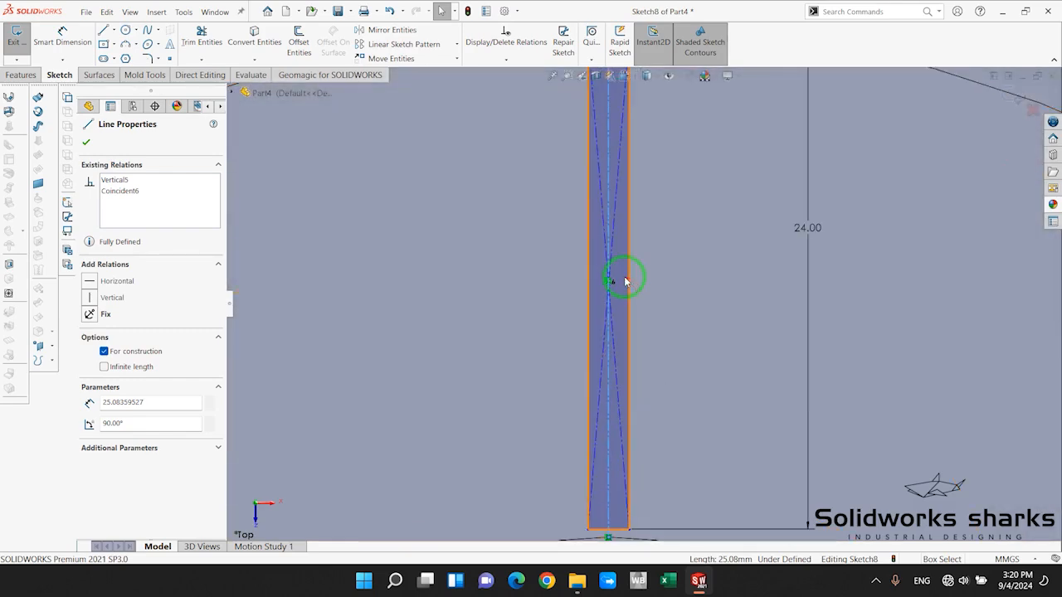
Move the rectangle sideways so its centre lies about 3.8 mm to the left of the vertical centerline
drag(625, 280, 549, 287)
scroll(658, 336, up, 3)
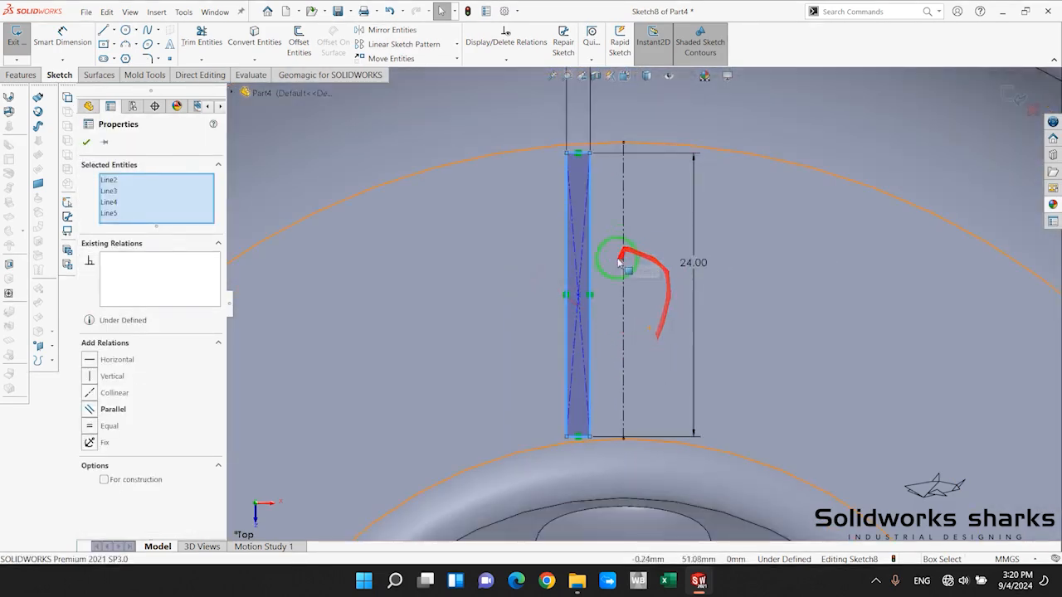
scroll(618, 260, up, 6)
click(521, 171)
scroll(739, 335, down, 3)
scroll(565, 268, down, 3)
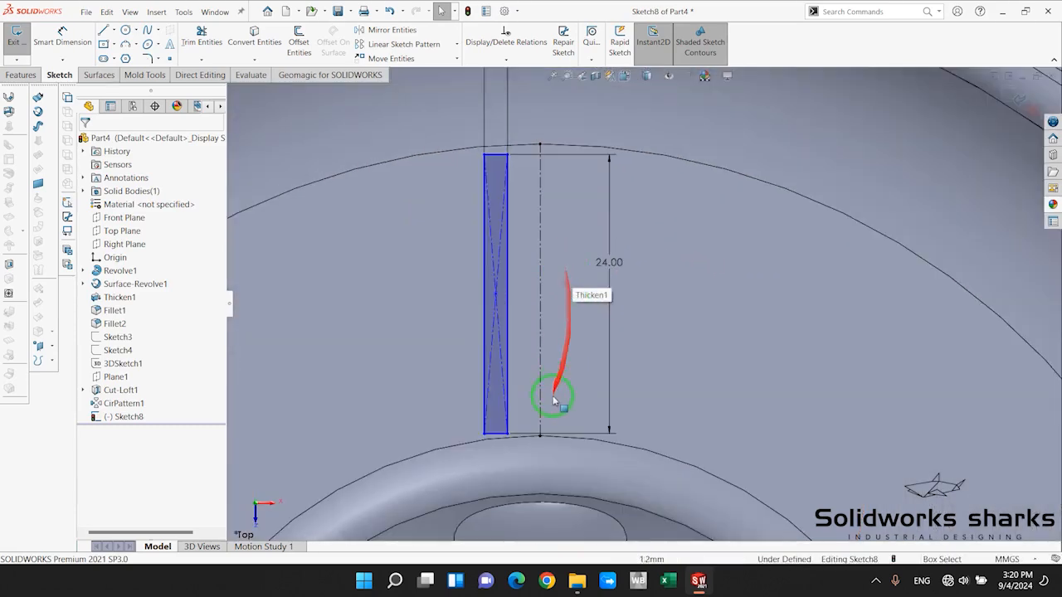
Add a coincident relation between the rectangle's centre point and the vertical centerline
click(537, 255)
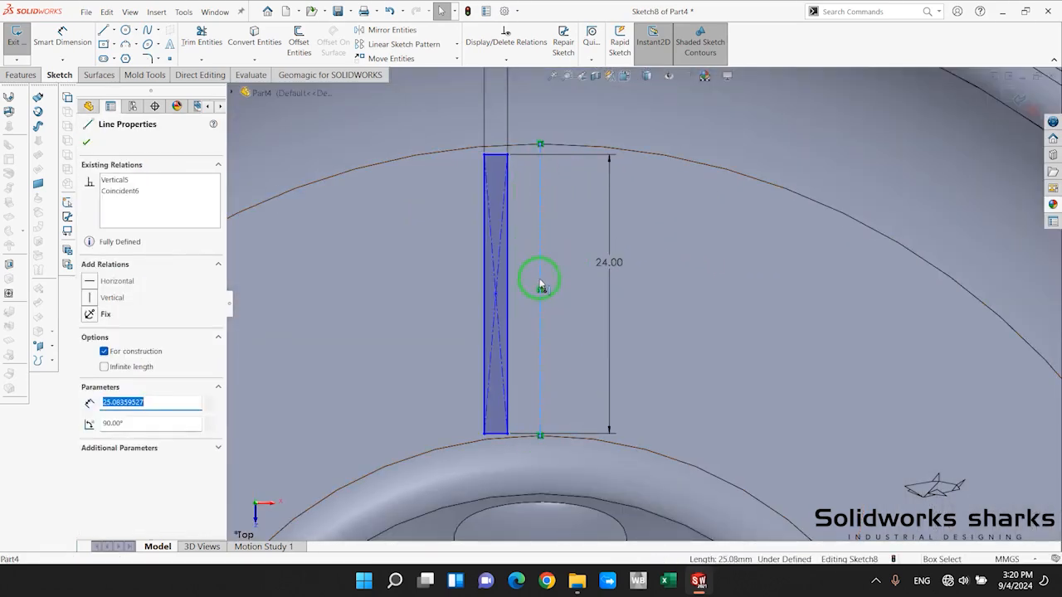
click(541, 290)
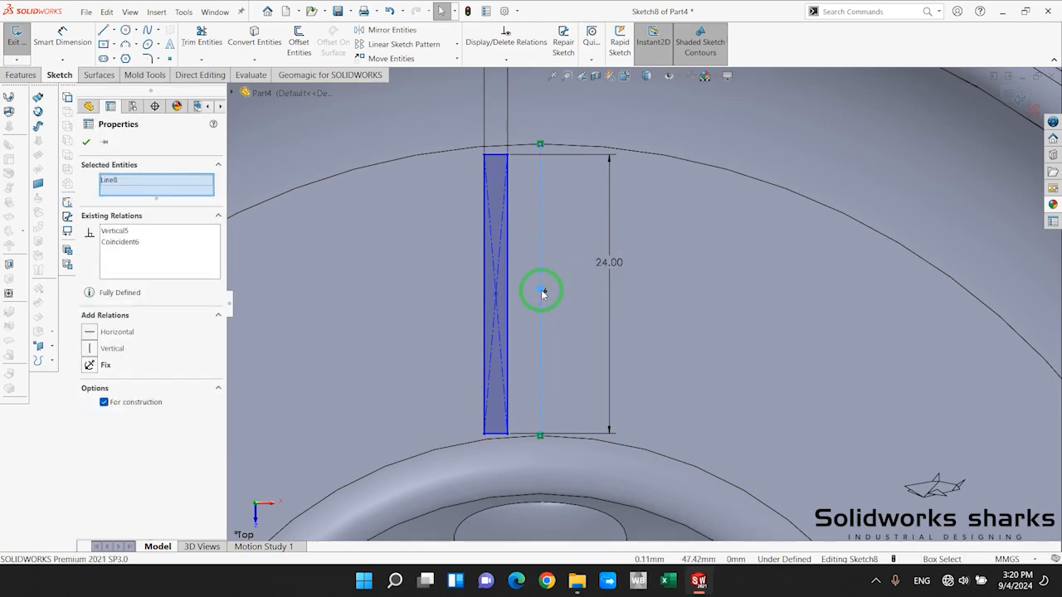
click(541, 291)
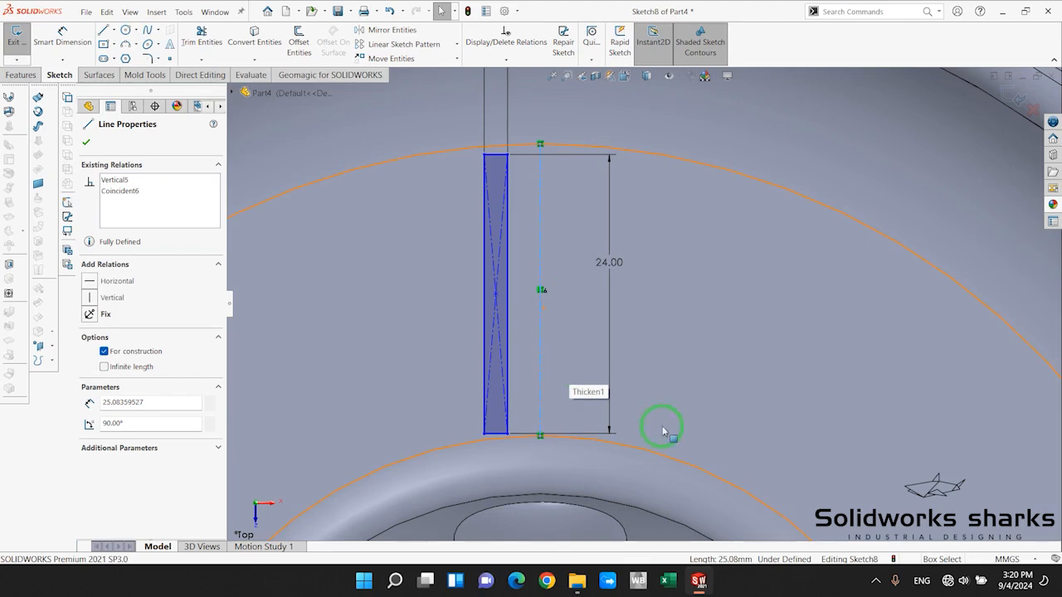
ctrl+click(496, 297)
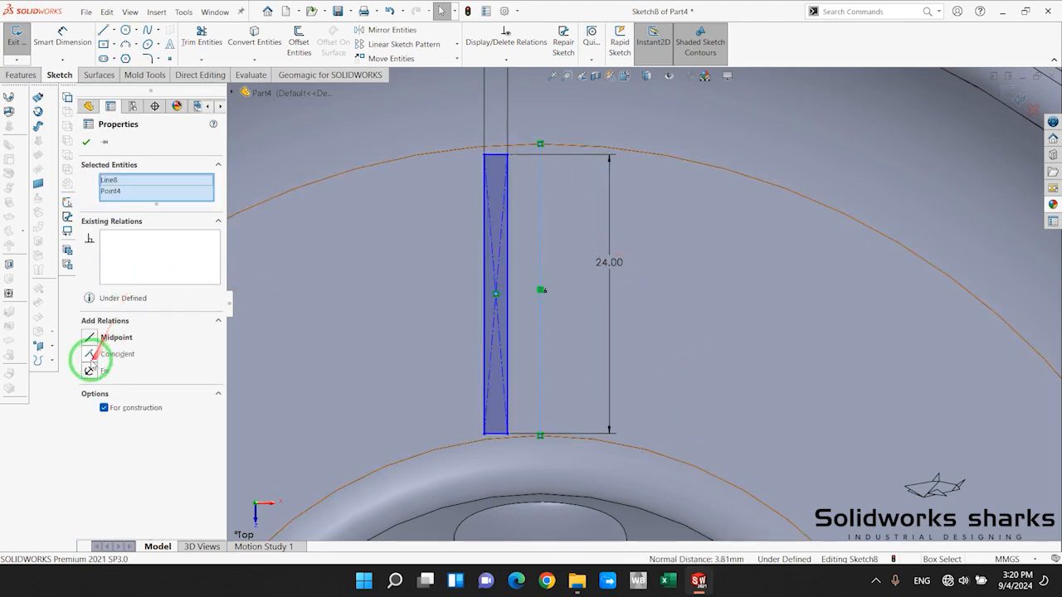
click(89, 357)
scroll(549, 289, up, 5)
click(389, 192)
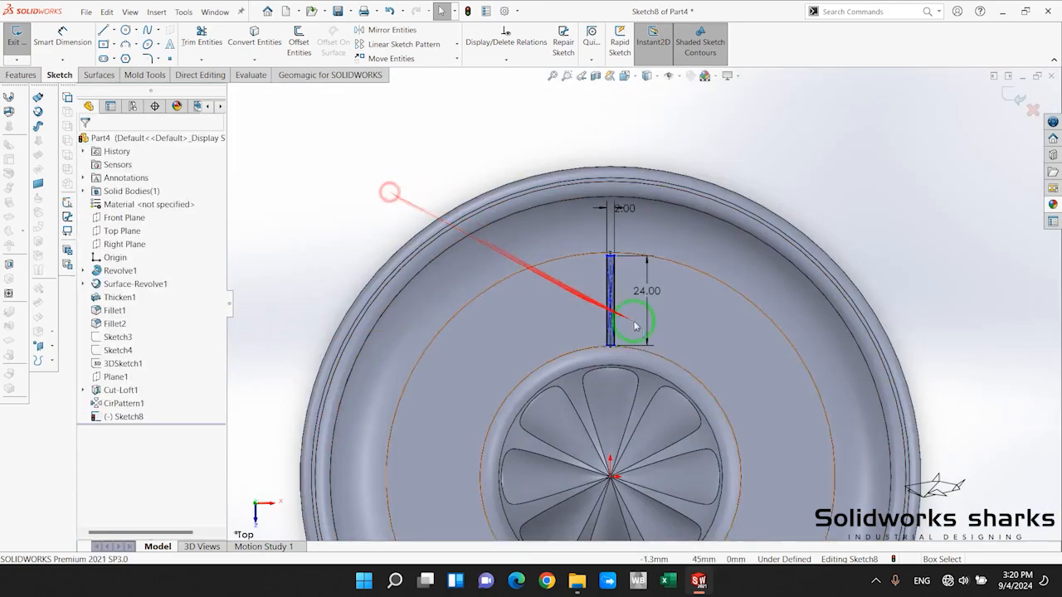
Slide the rectangle outward along the centerline and try to pick the centerline's midpoint
scroll(634, 326, down, 5)
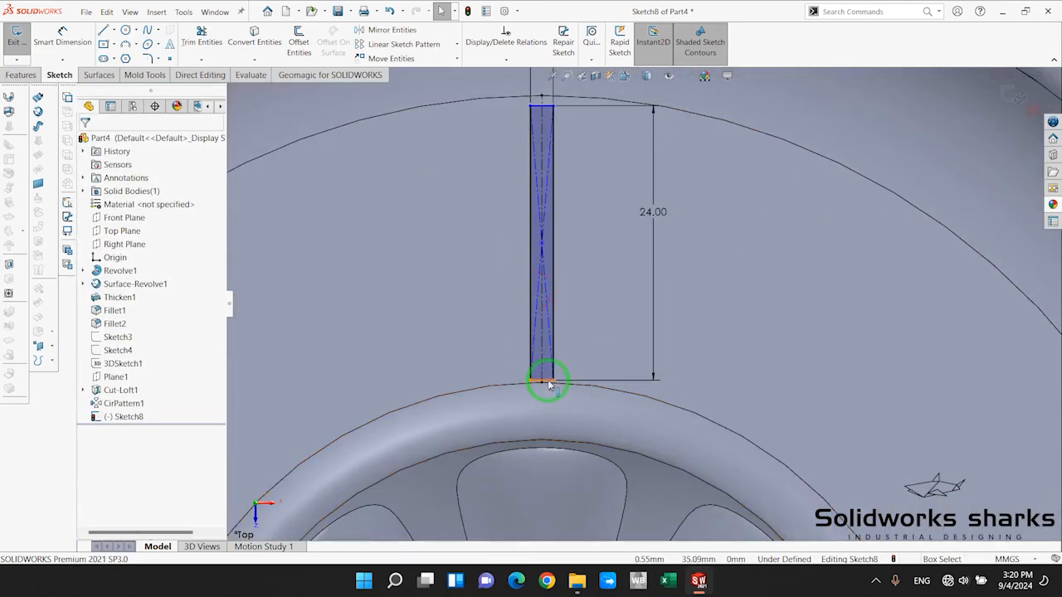
drag(549, 384, 540, 338)
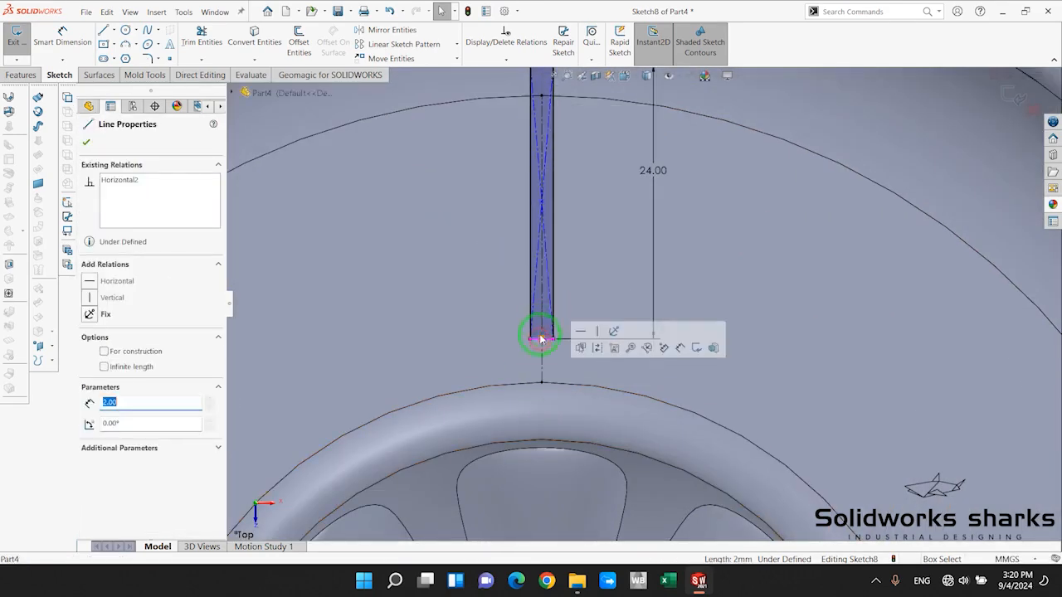
click(542, 291)
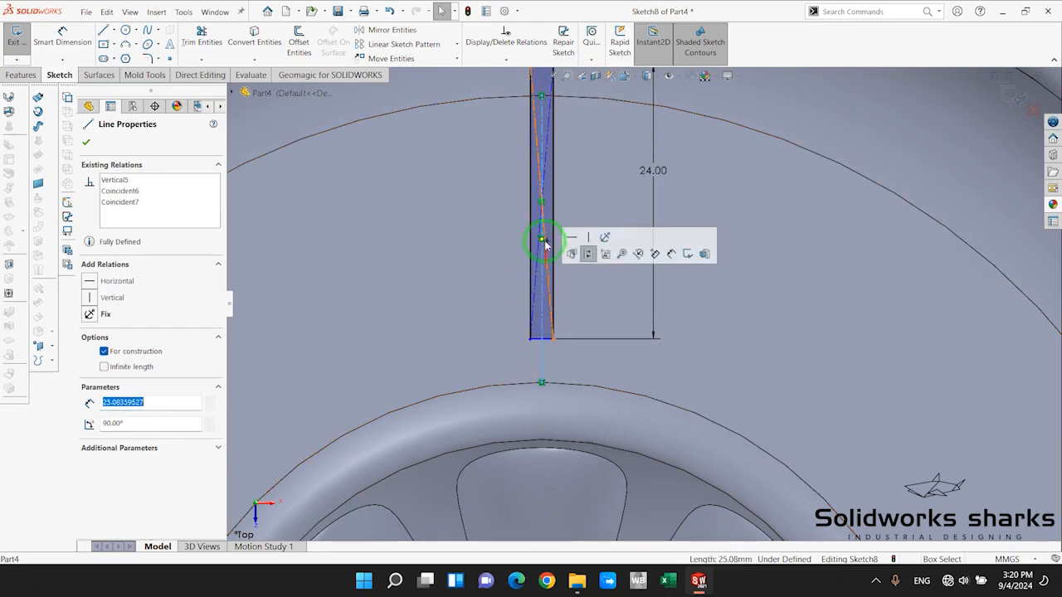
scroll(541, 243, down, 2)
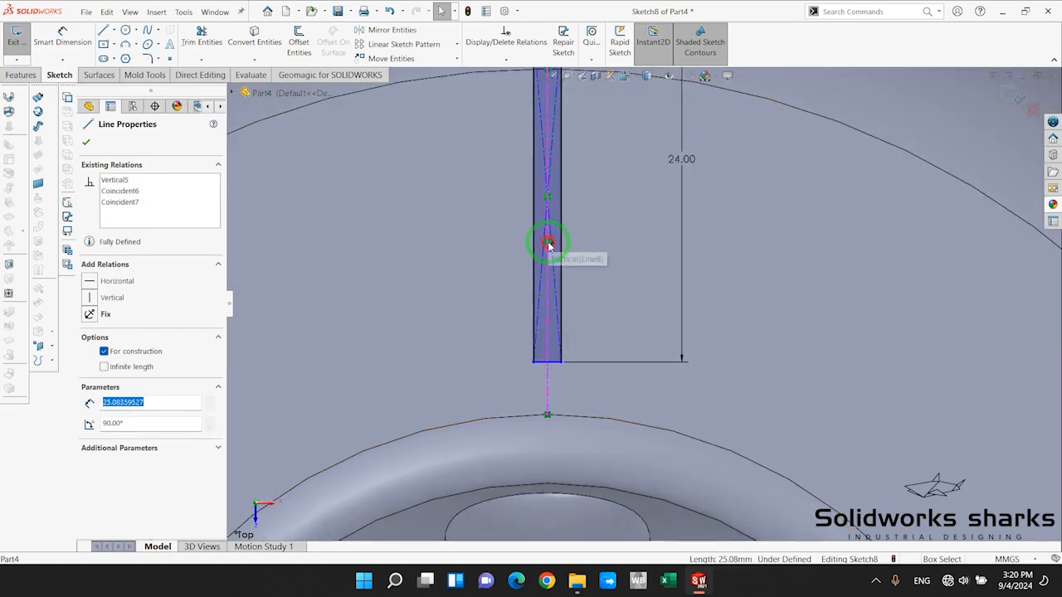
click(547, 240)
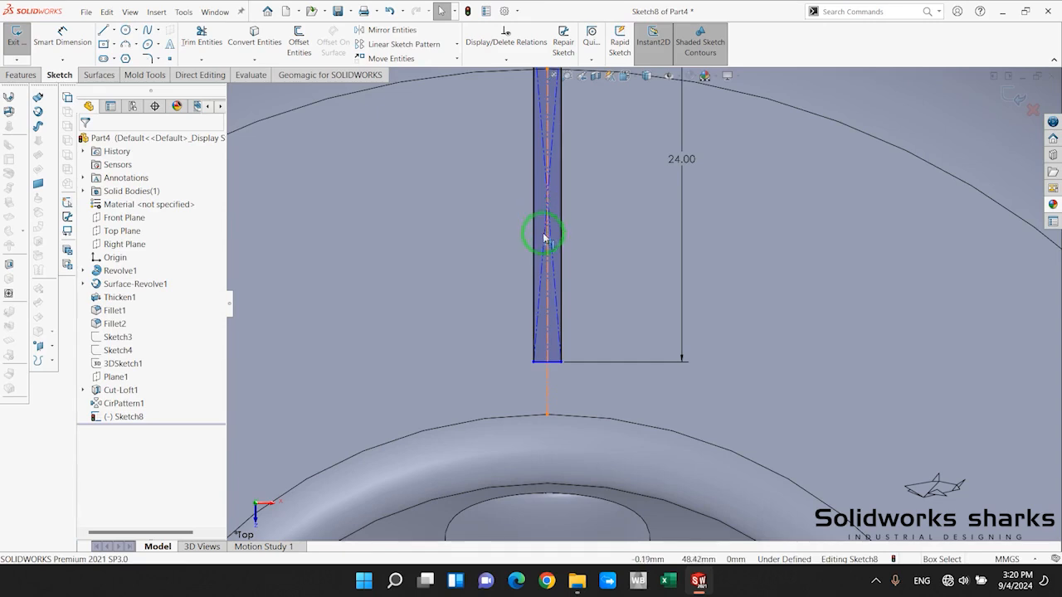
click(547, 241)
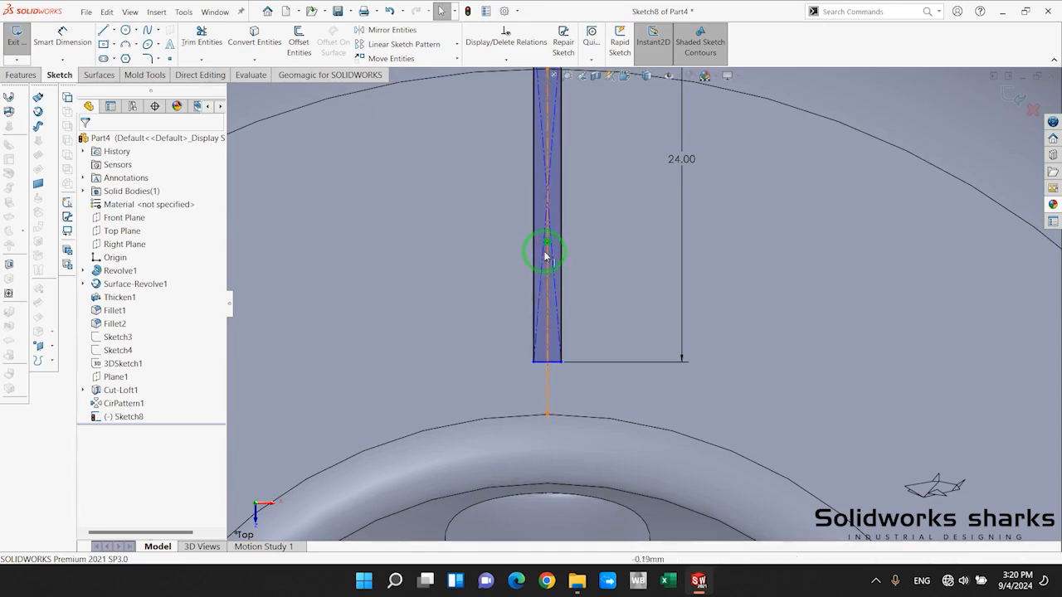
Slide the rectangle farther outward along the centerline until its outer end reaches the upper edge of the dish wall
middle_drag(593, 264, 640, 268)
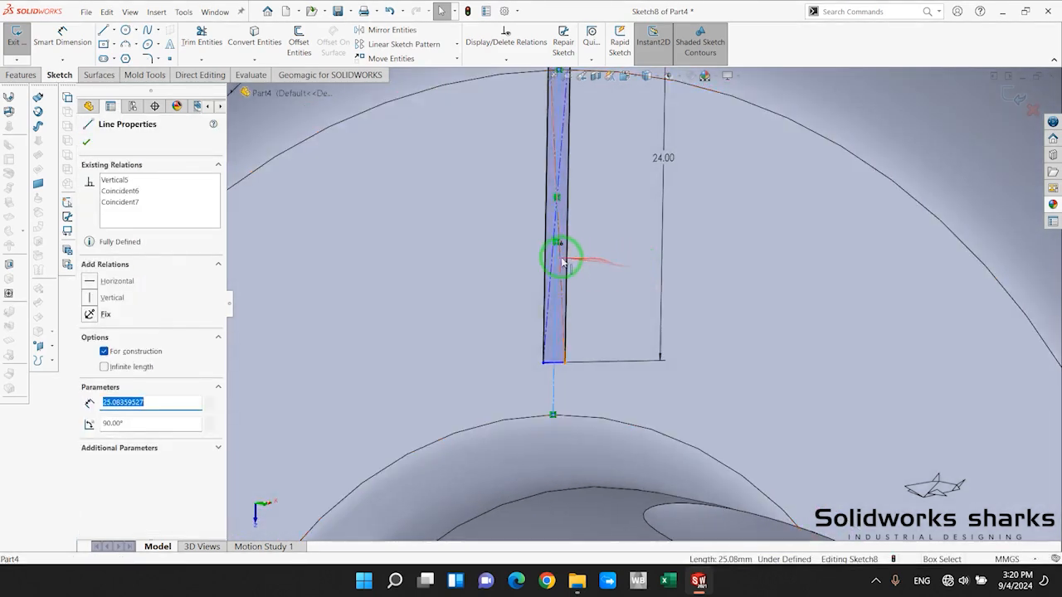
scroll(563, 266, up, 10)
click(526, 237)
scroll(739, 374, down, 5)
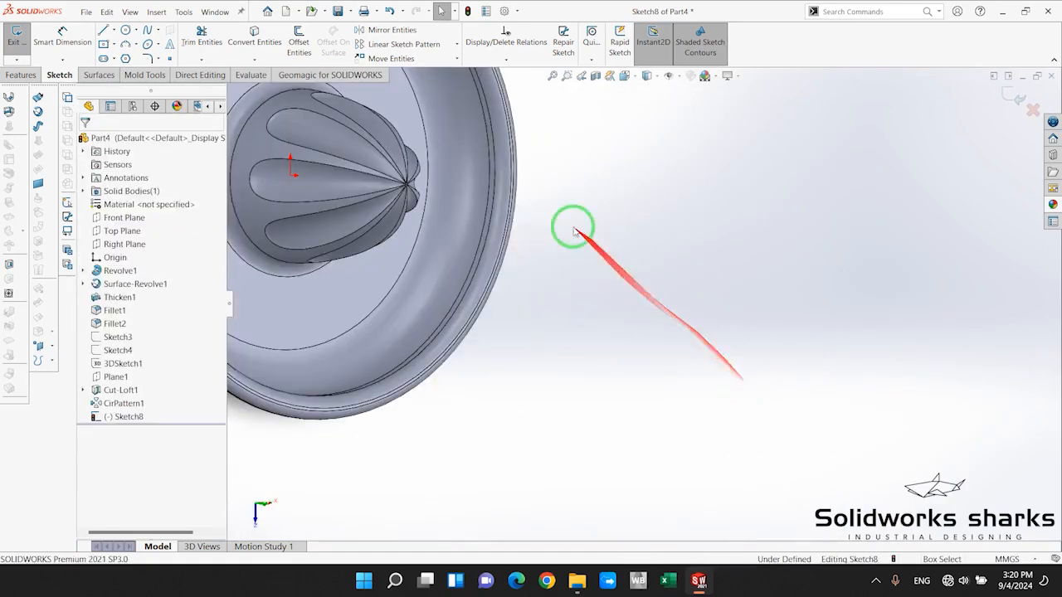
scroll(465, 208, up, 5)
key(ctrl+8)
scroll(516, 199, down, 4)
scroll(572, 212, up, 3)
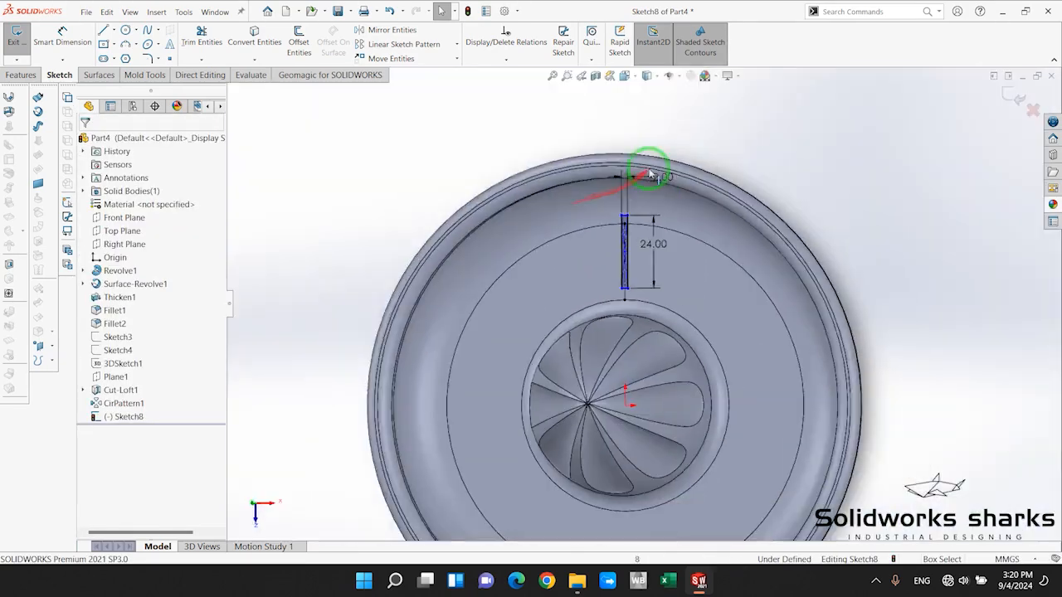
scroll(645, 170, down, 4)
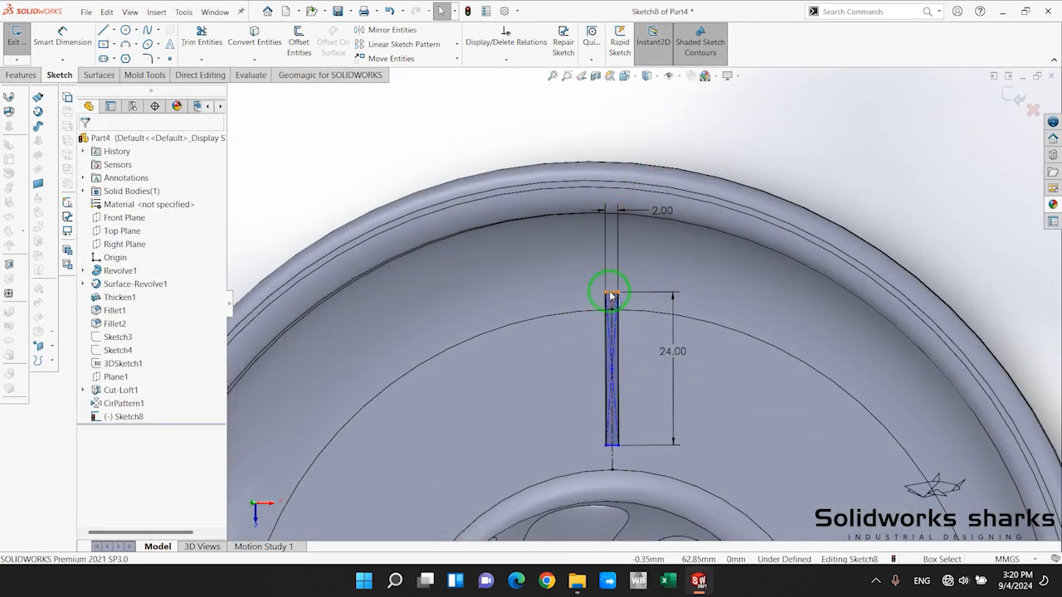
drag(610, 296, 542, 214)
click(611, 384)
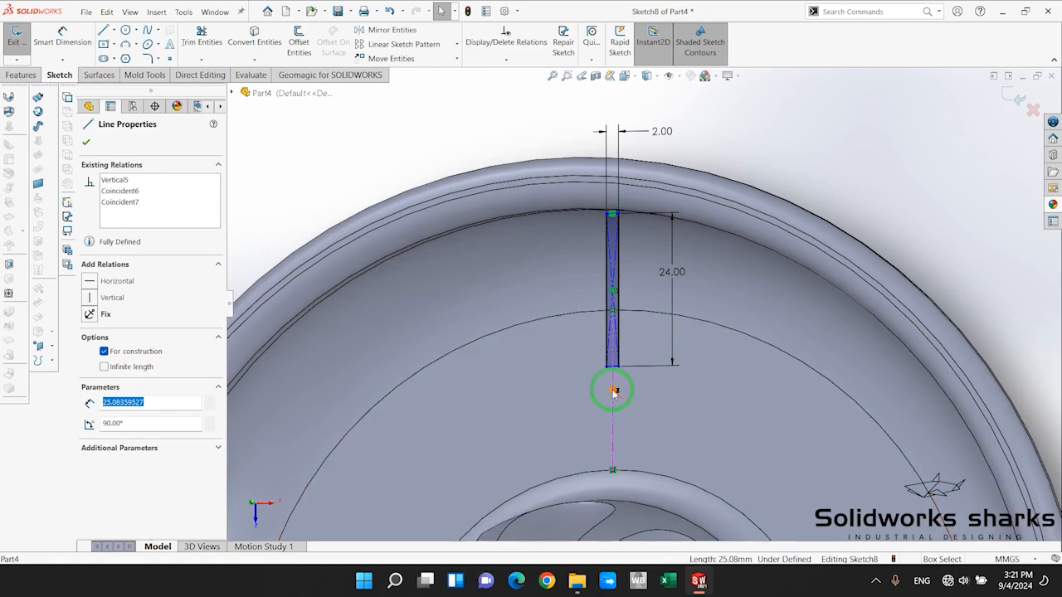
click(614, 393)
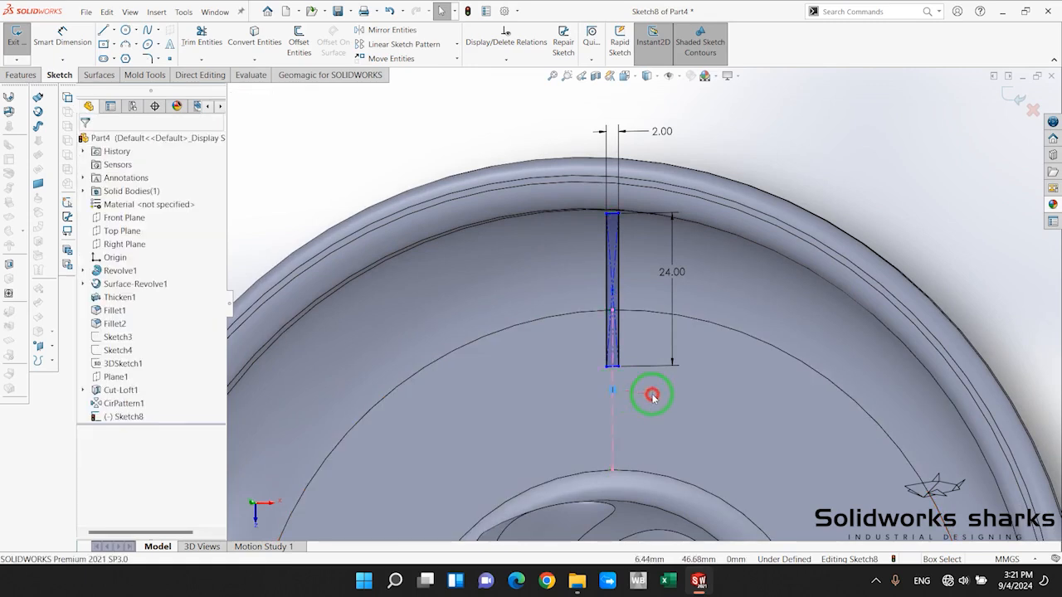
click(724, 132)
click(675, 75)
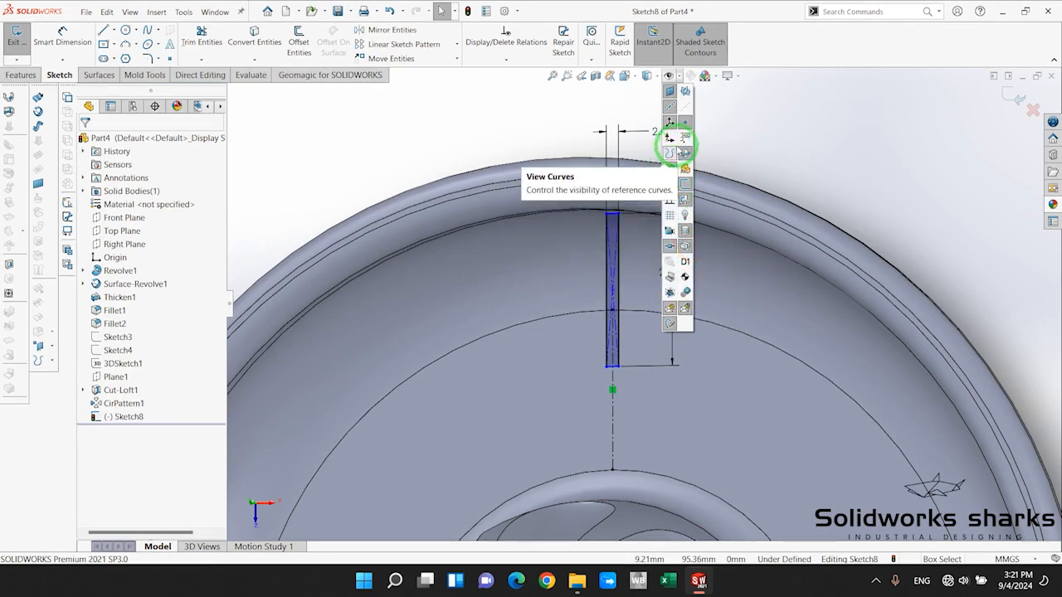
click(763, 144)
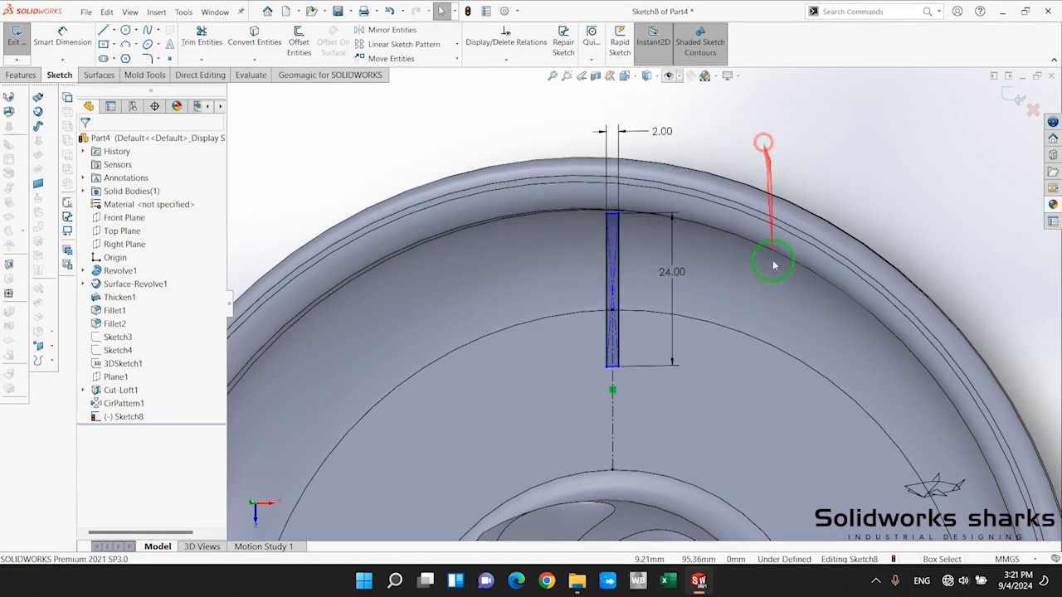
scroll(613, 414, down, 2)
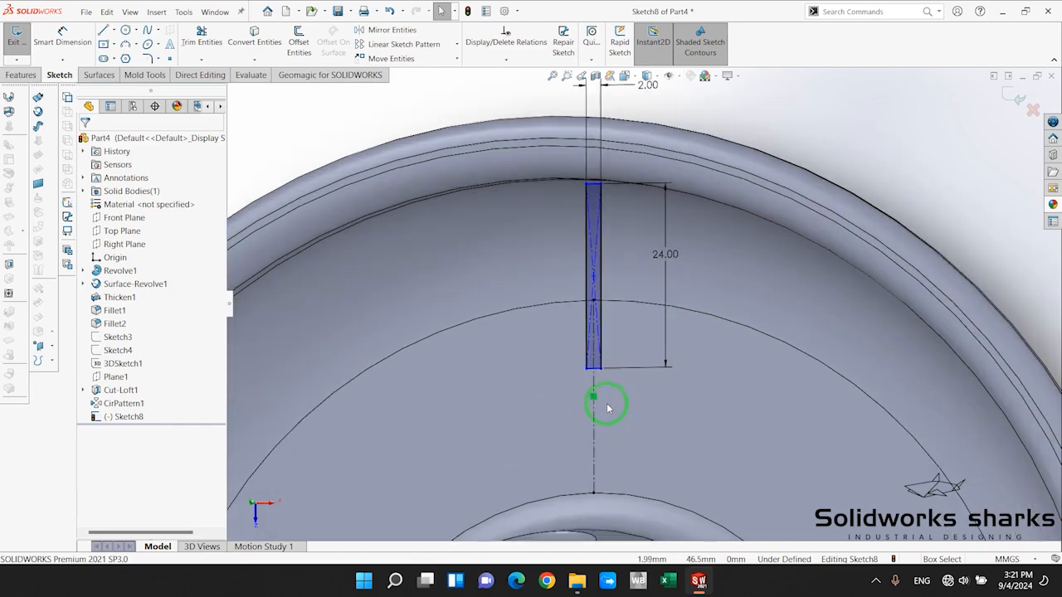
click(593, 412)
right_click(594, 412)
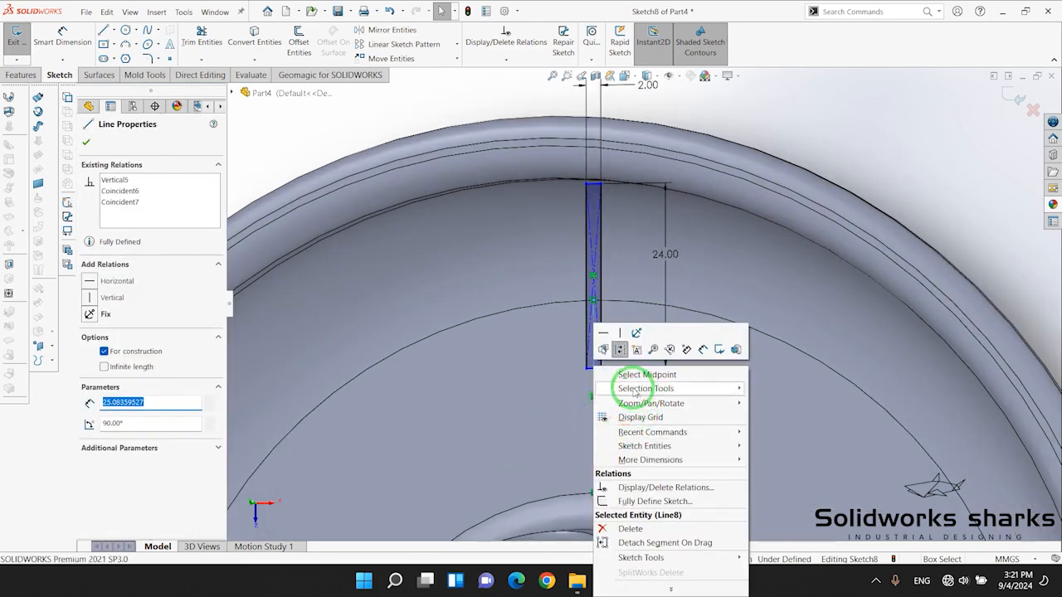
mouse_move(634, 389)
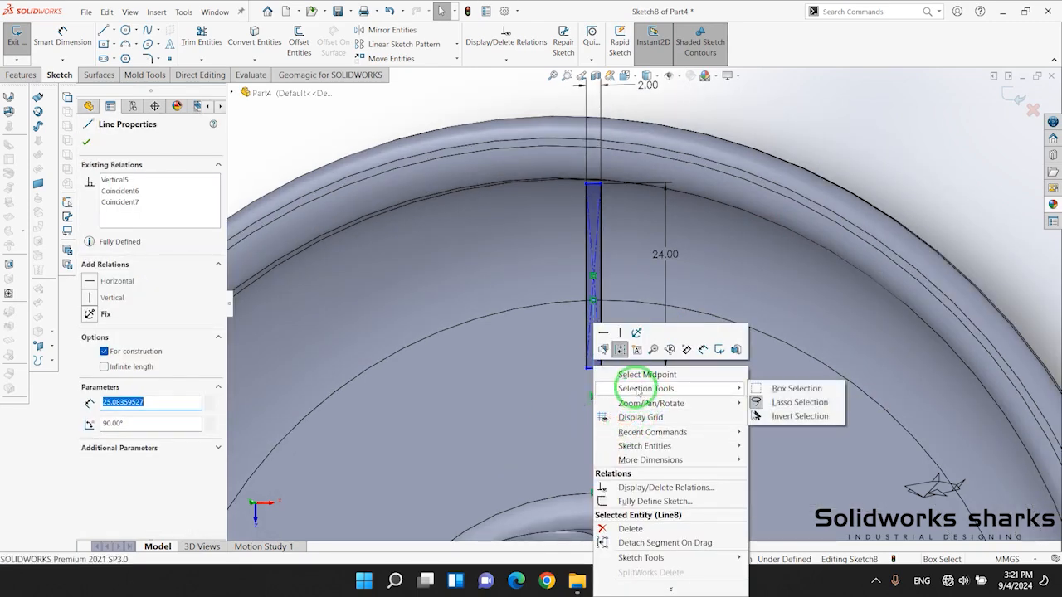
click(675, 374)
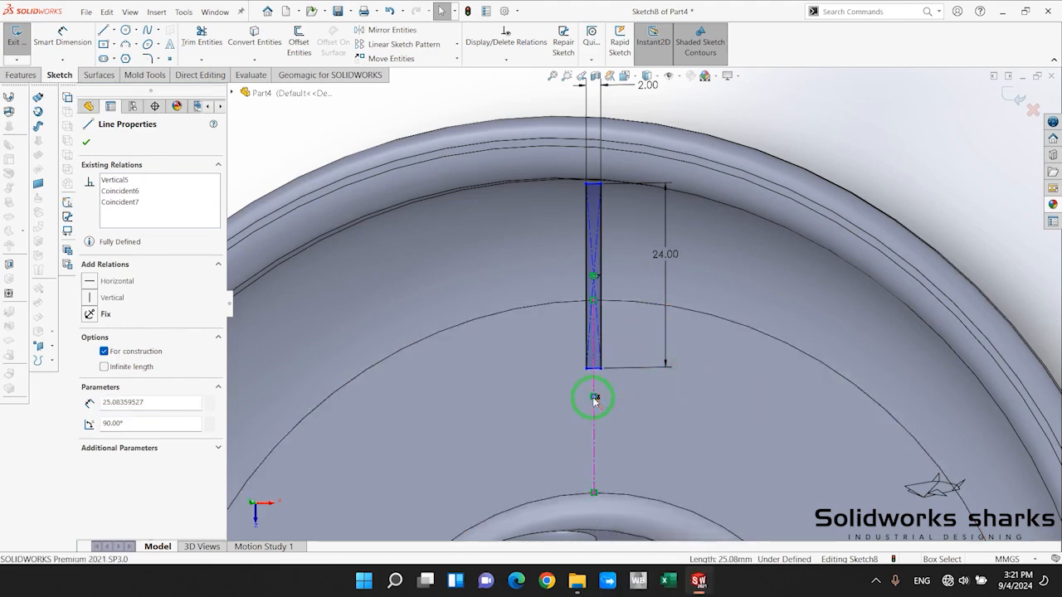
scroll(486, 290, up, 3)
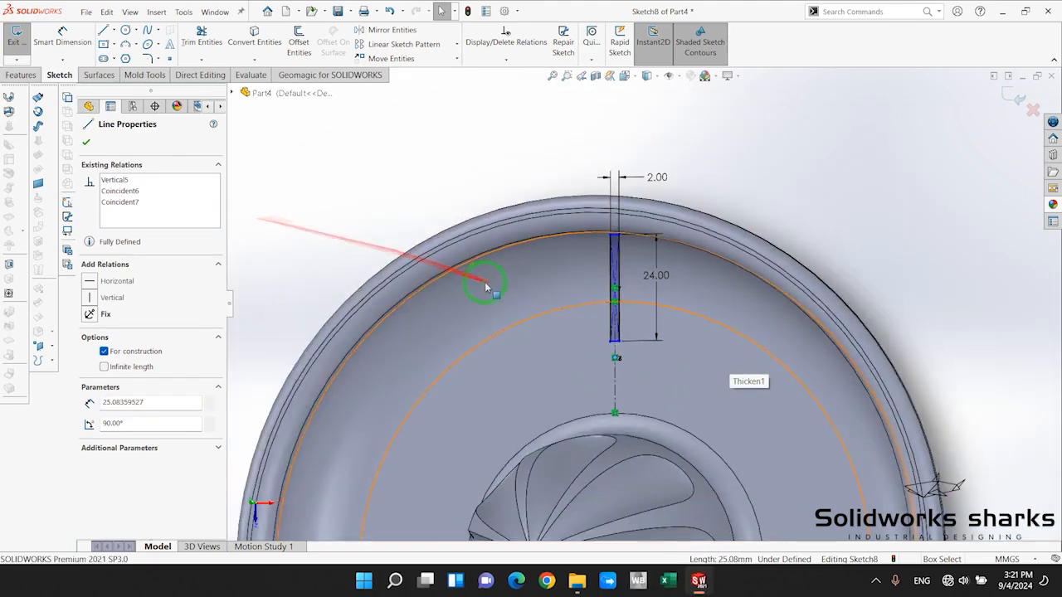
scroll(630, 340, down, 2)
click(626, 253)
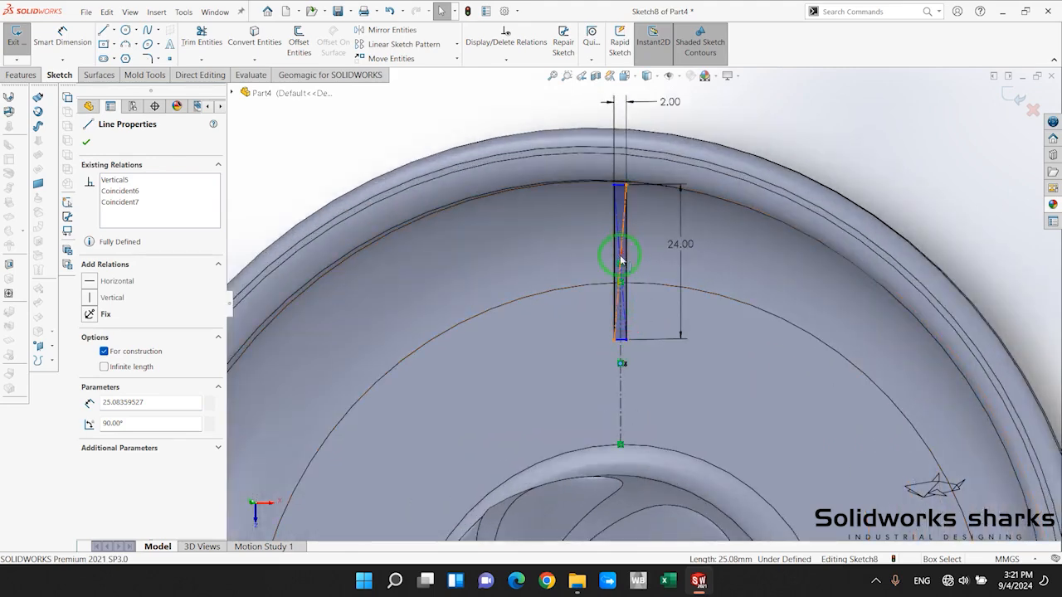
click(366, 147)
Slide the rectangle inward along the centerline until it lies between the dish floor's outer and inner circular edges
scroll(677, 411, up, 4)
scroll(685, 401, down, 3)
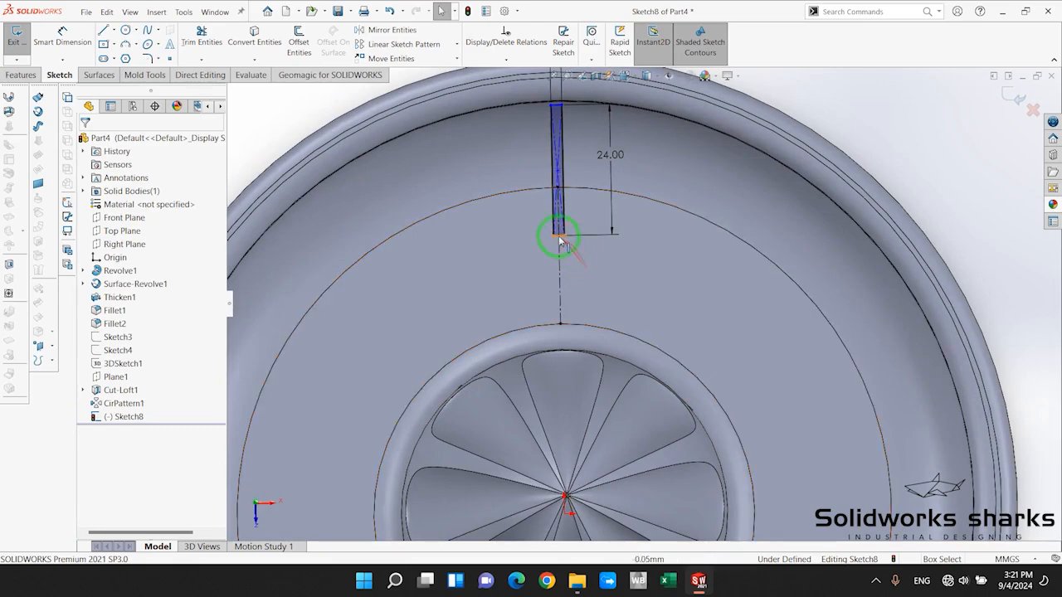
drag(559, 237, 556, 272)
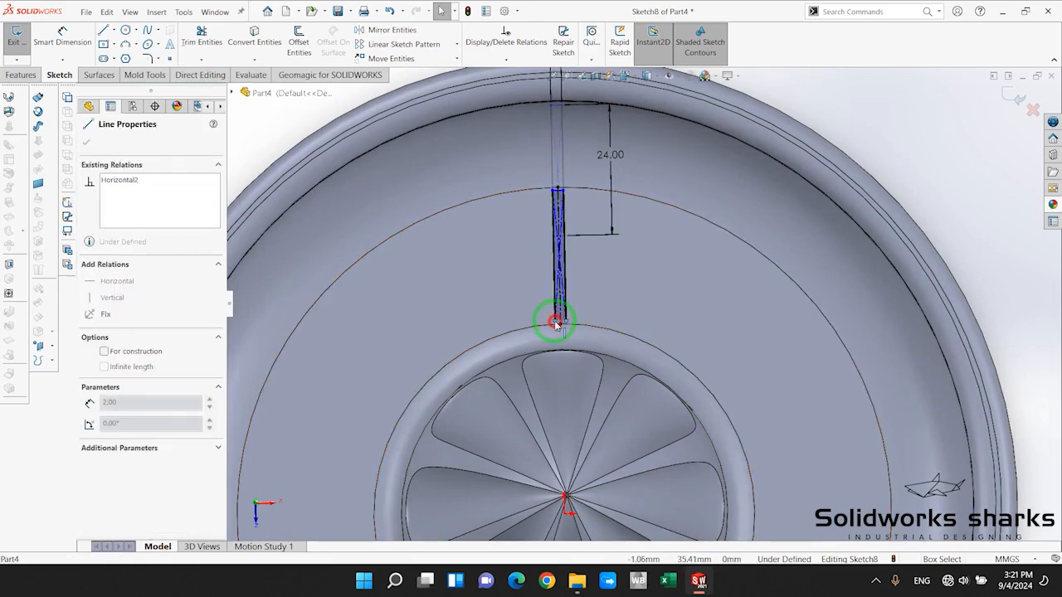
drag(555, 322, 557, 322)
scroll(562, 324, down, 3)
scroll(585, 323, up, 5)
click(432, 163)
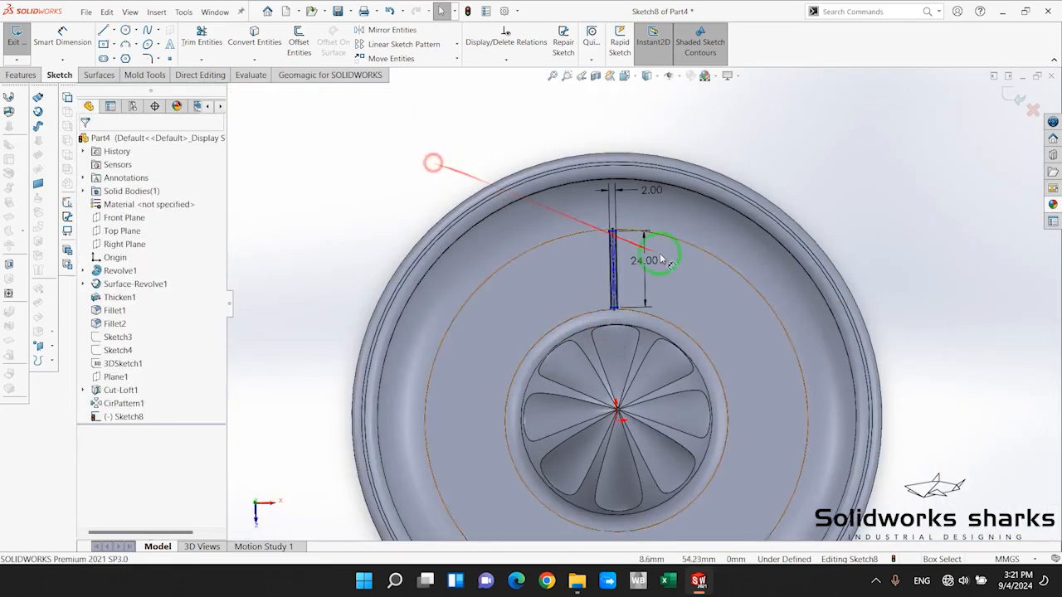
scroll(655, 267, down, 4)
scroll(544, 264, up, 1)
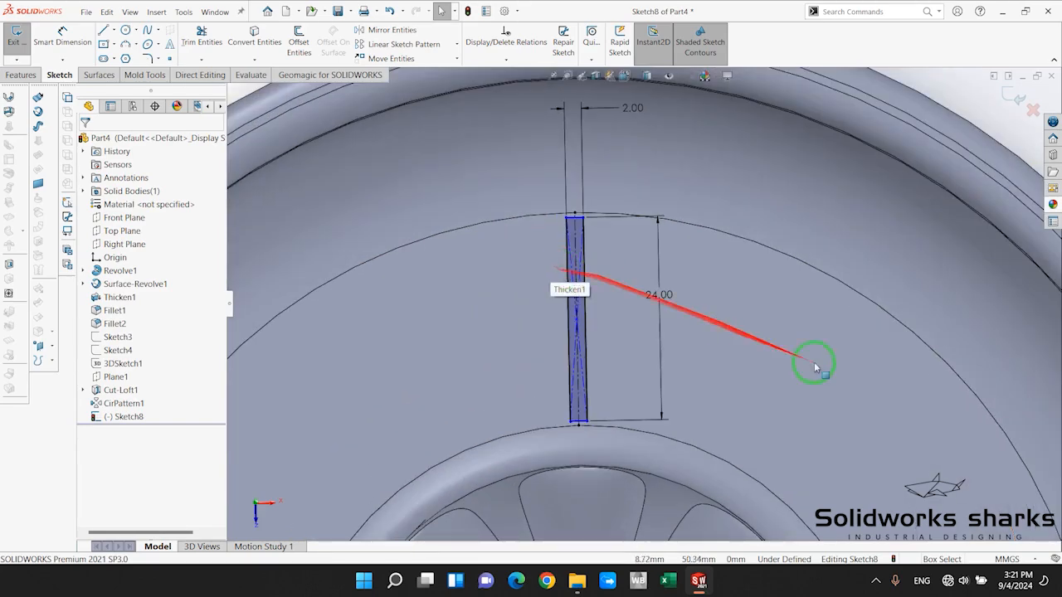
scroll(676, 314, up, 4)
Cut-extrude the rectangular slot through the dish floor with the Up To Next end condition
click(25, 75)
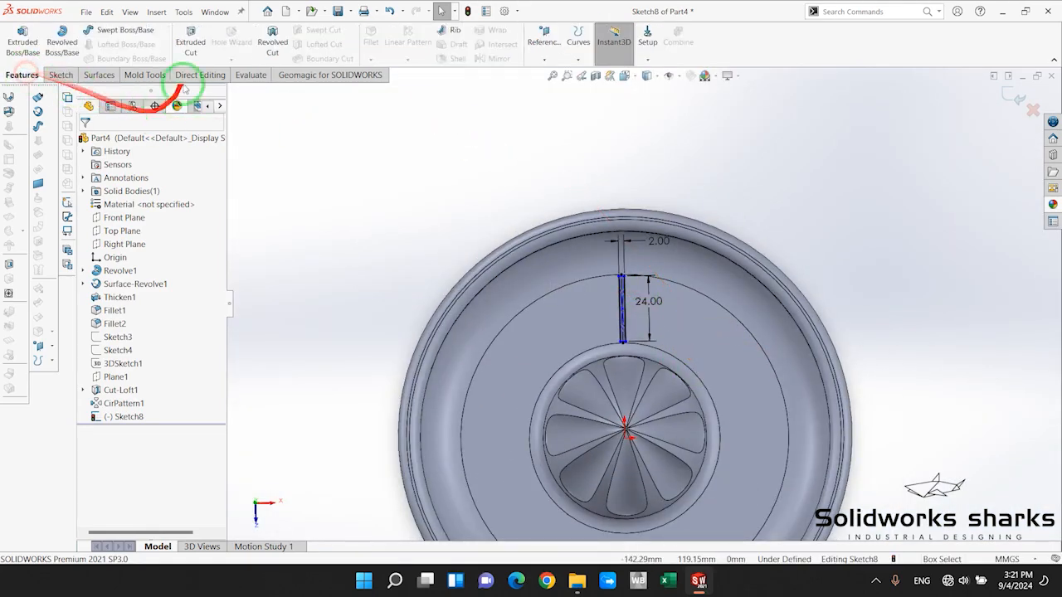
click(188, 35)
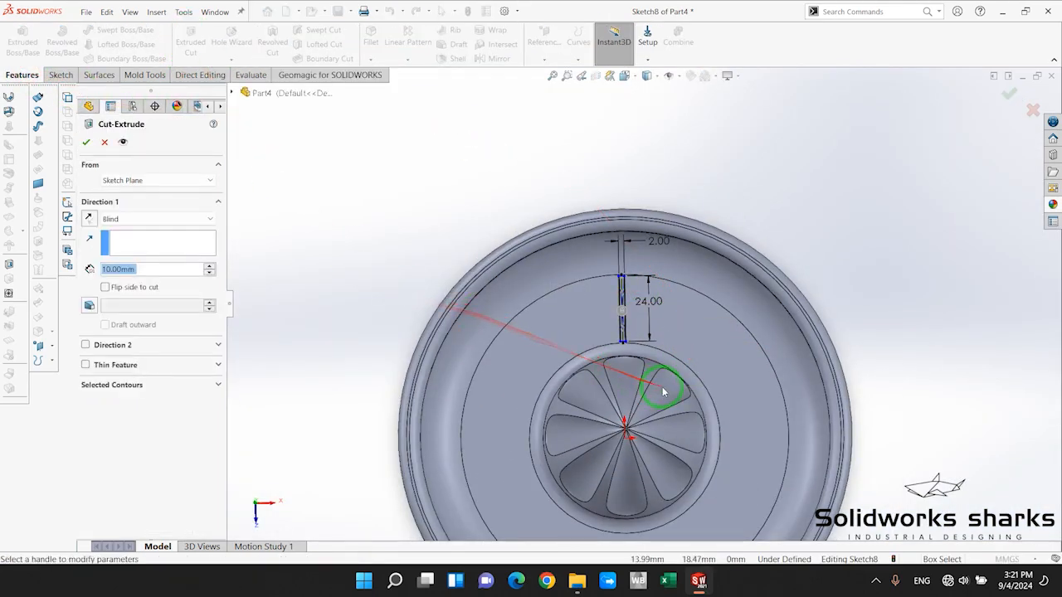
click(137, 219)
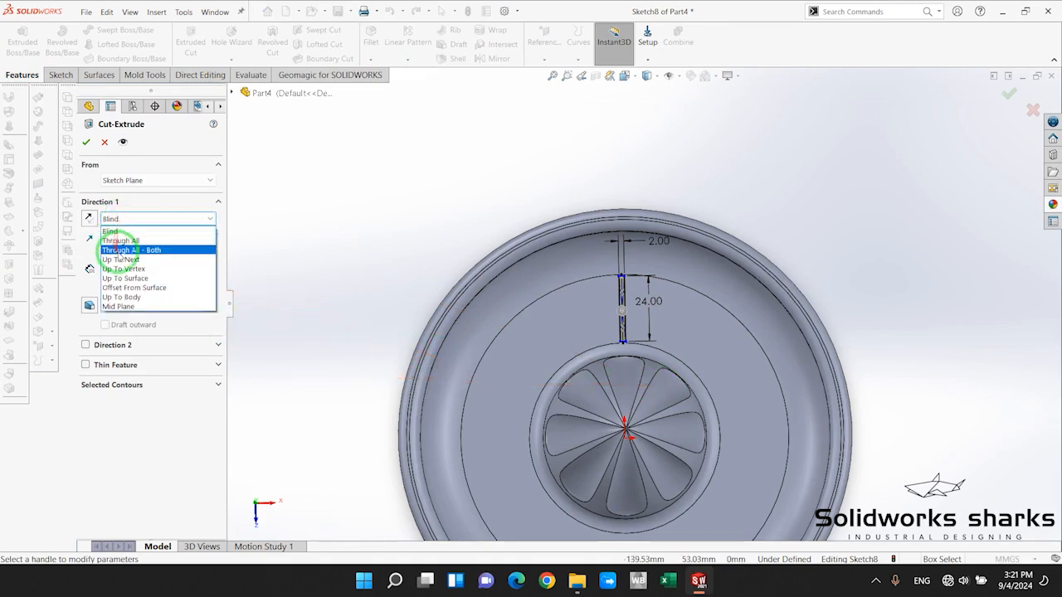
click(123, 260)
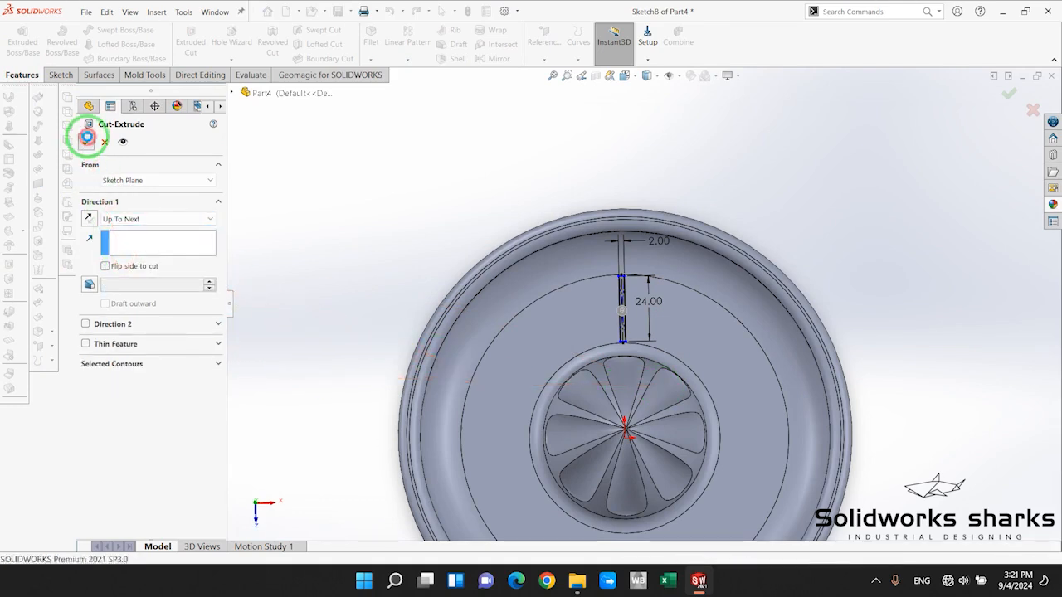
click(87, 138)
Set up a circular pattern of the slot cut, using the dish floor's outer circular edge as the direction reference
scroll(632, 329, down, 4)
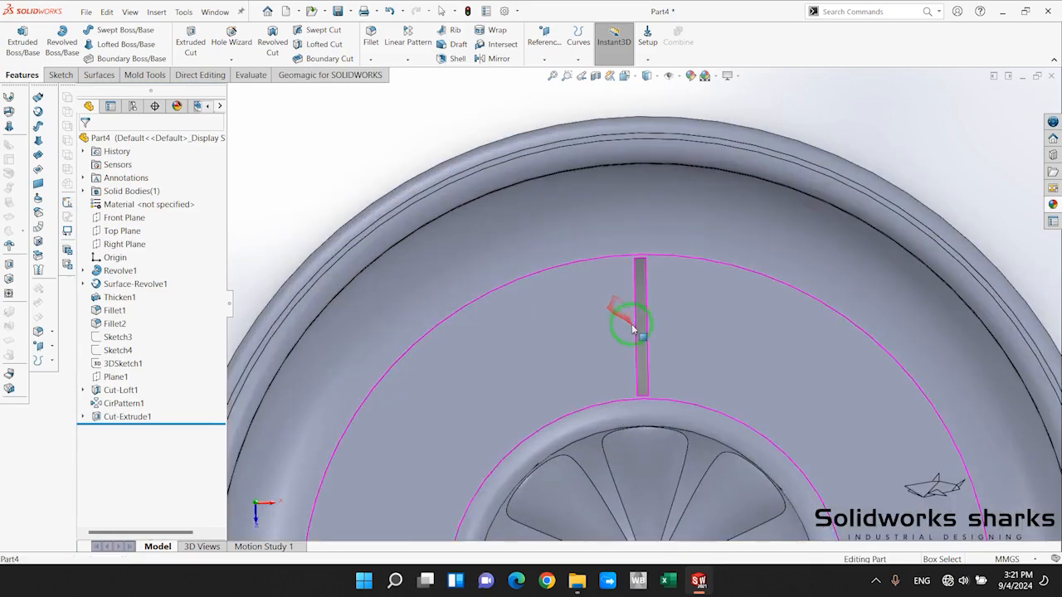
middle_drag(632, 329, 632, 221)
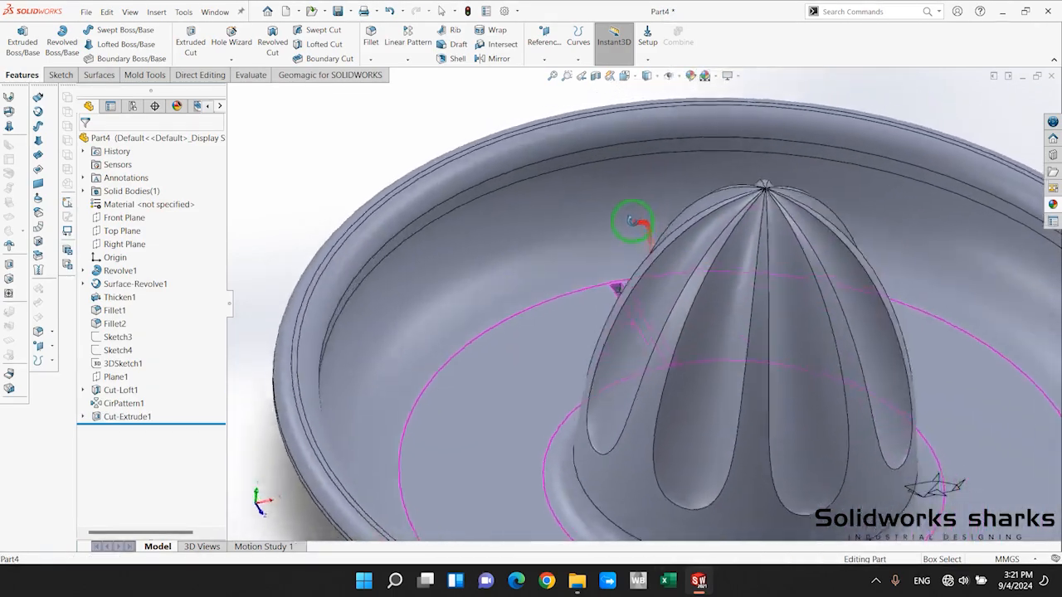
scroll(631, 221, up, 5)
scroll(682, 292, down, 5)
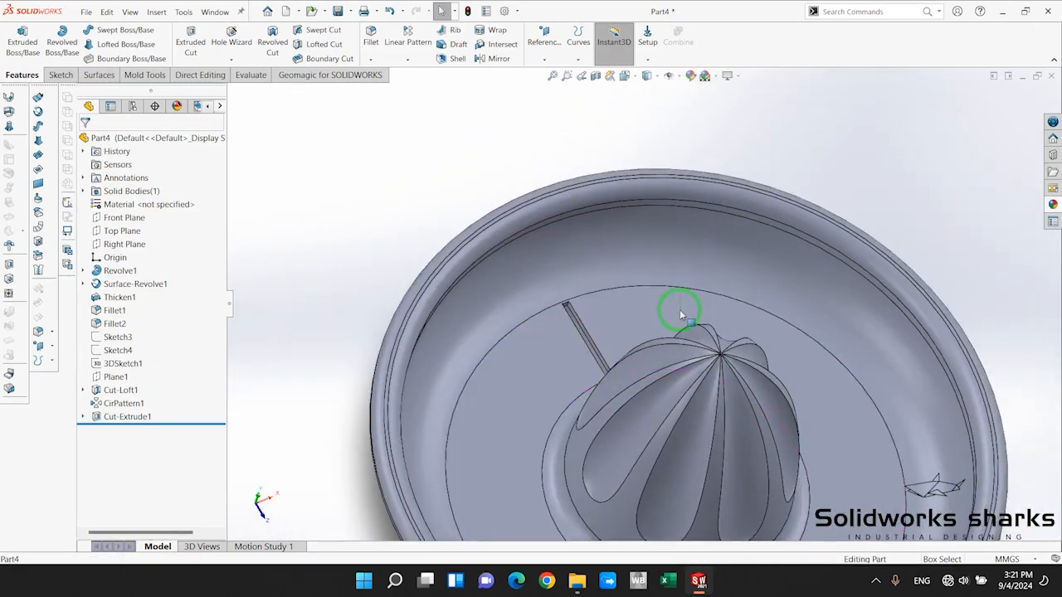
click(120, 416)
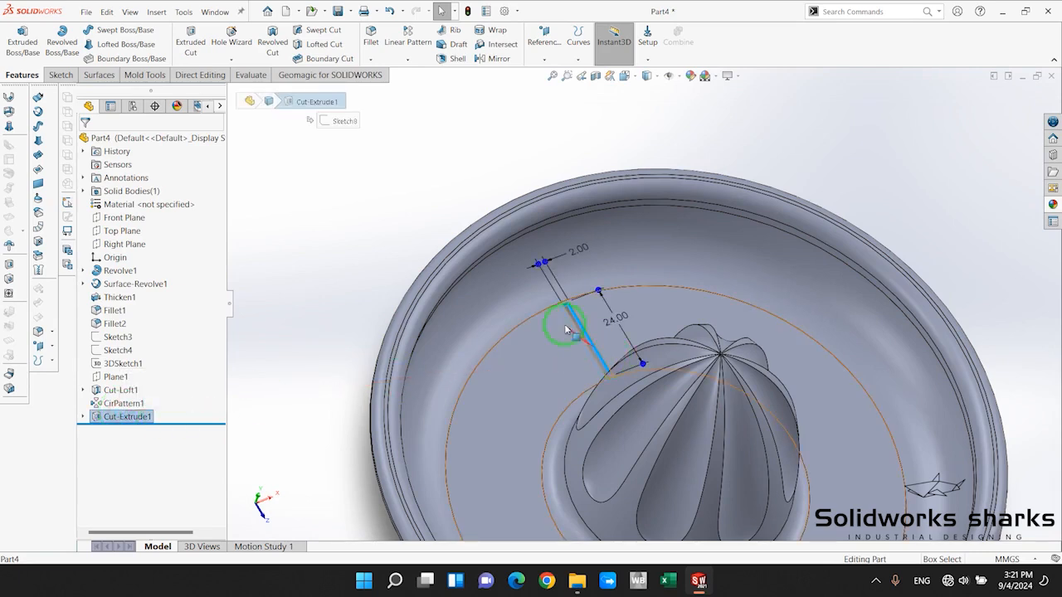
click(407, 61)
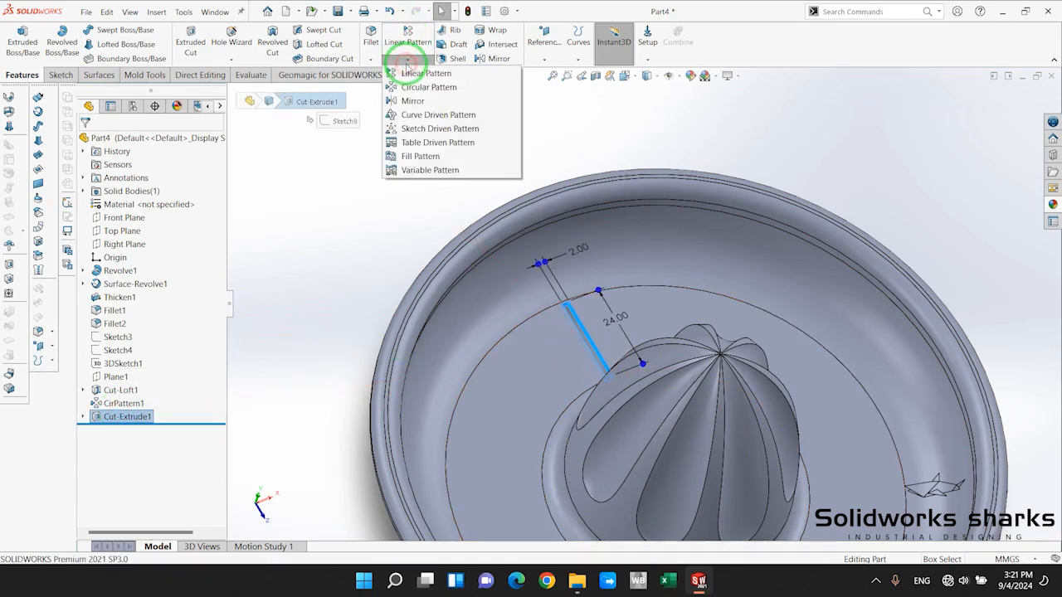
click(412, 88)
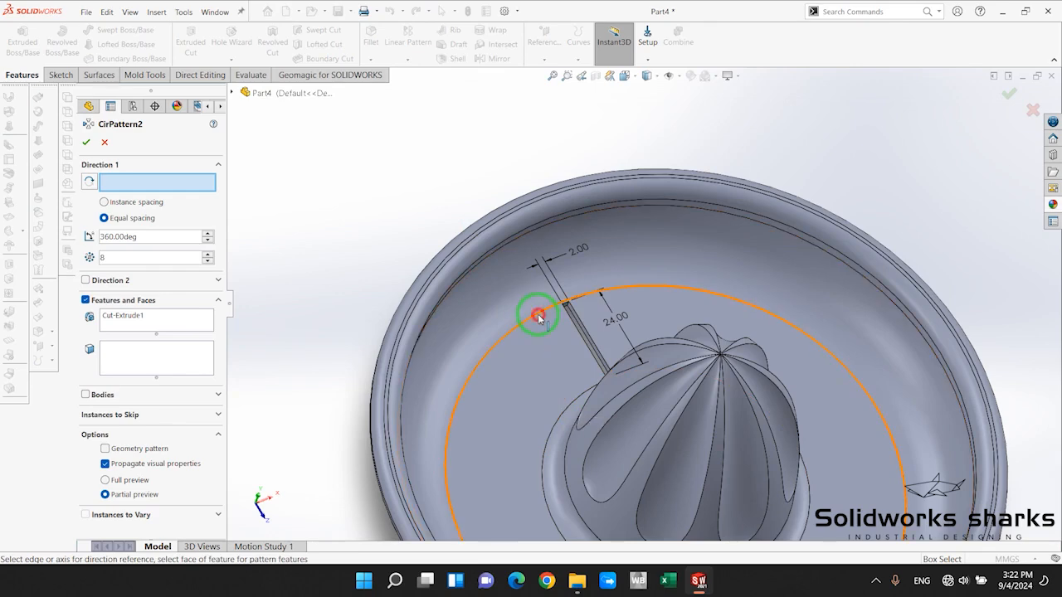
click(538, 318)
middle_drag(540, 312, 485, 302)
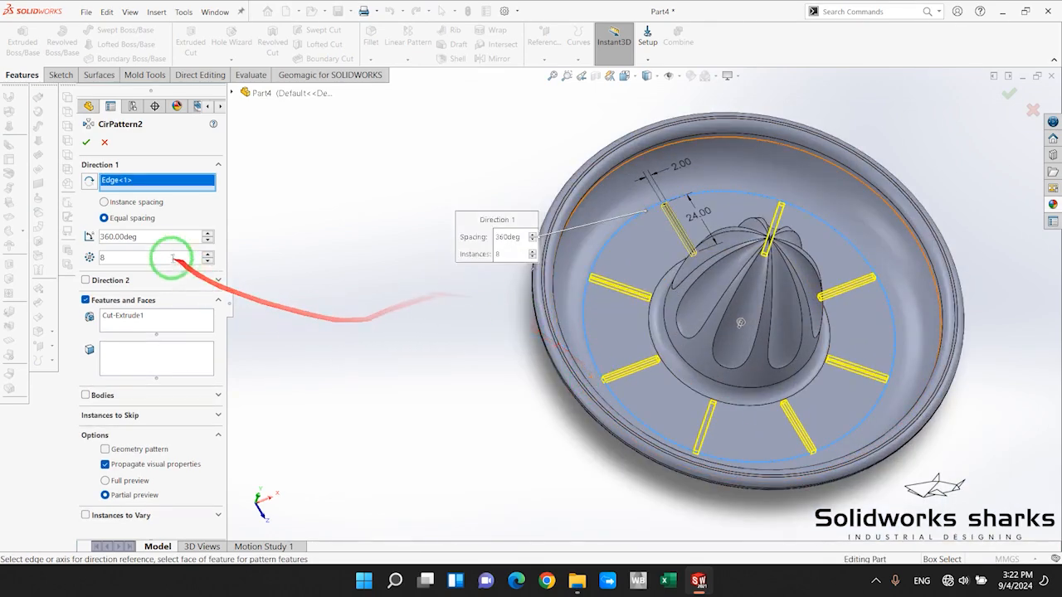
Set the slot pattern to 70 instances, raise it to 100 and apply the pattern
drag(206, 254, 205, 256)
scroll(671, 221, down, 5)
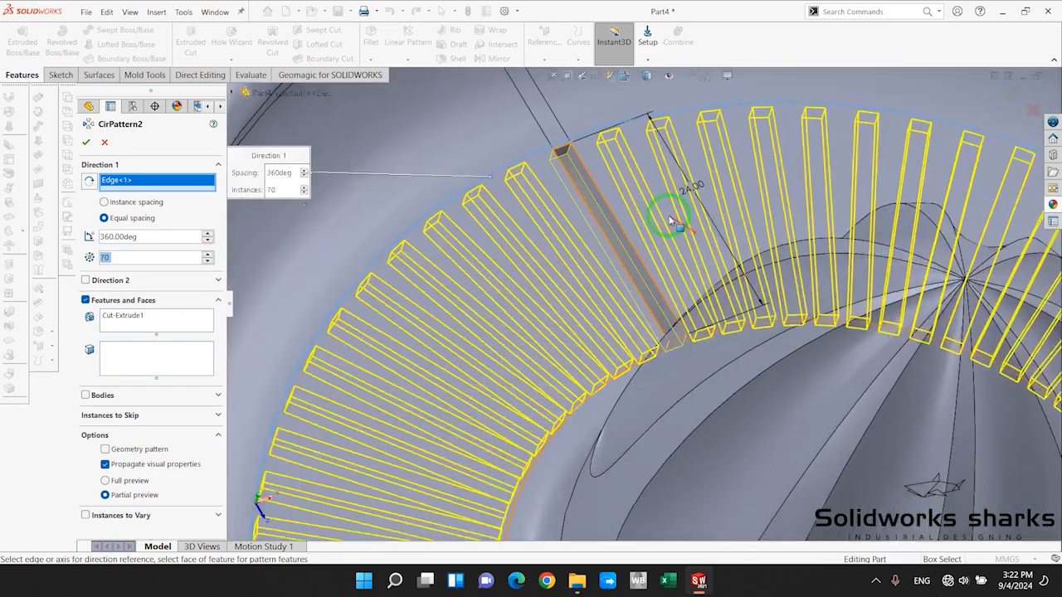
scroll(667, 222, down, 5)
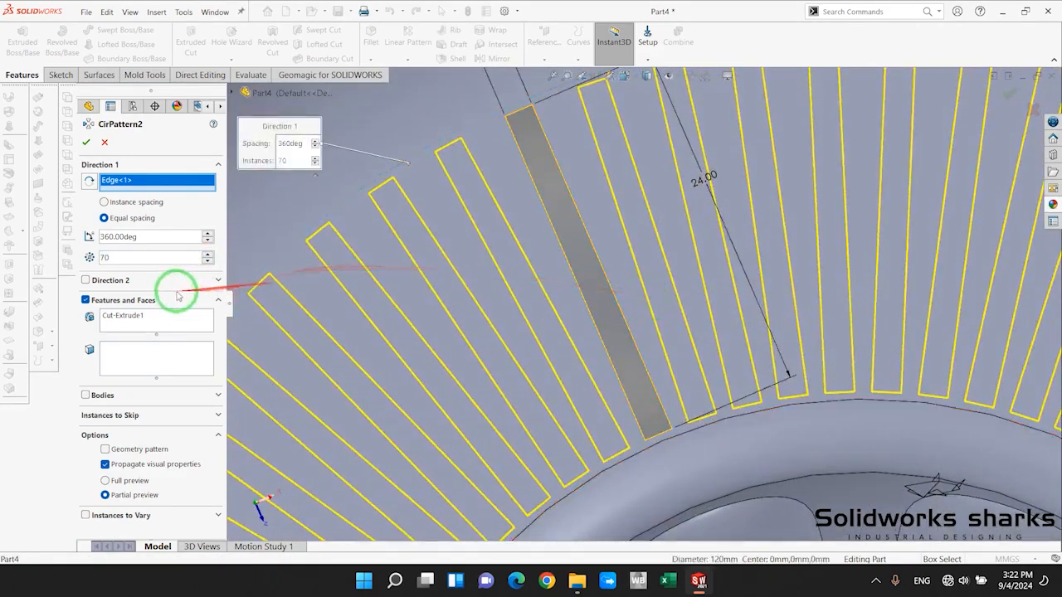
drag(206, 258, 206, 257)
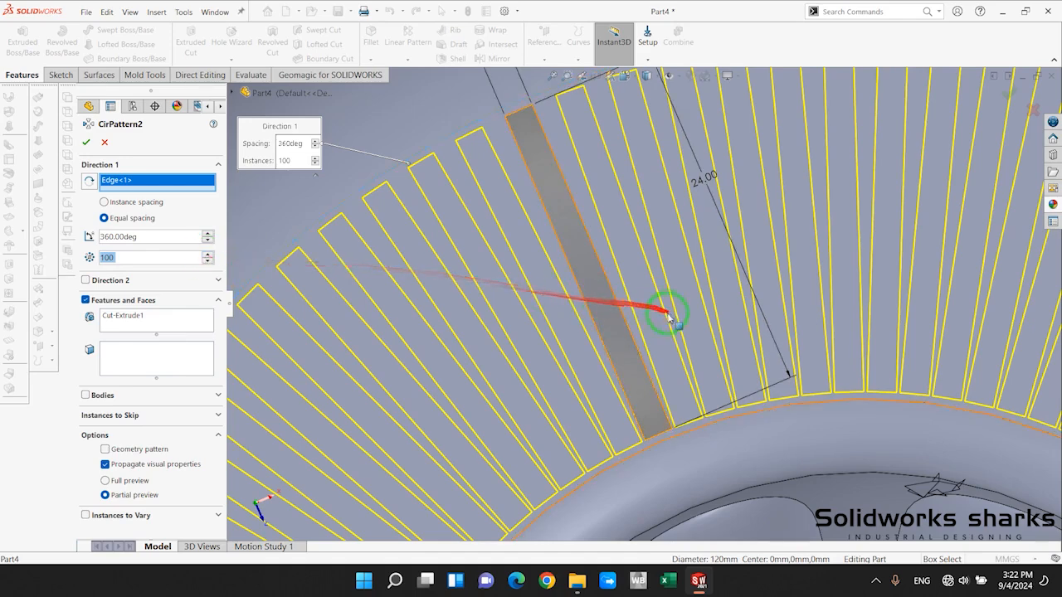
scroll(663, 316, up, 5)
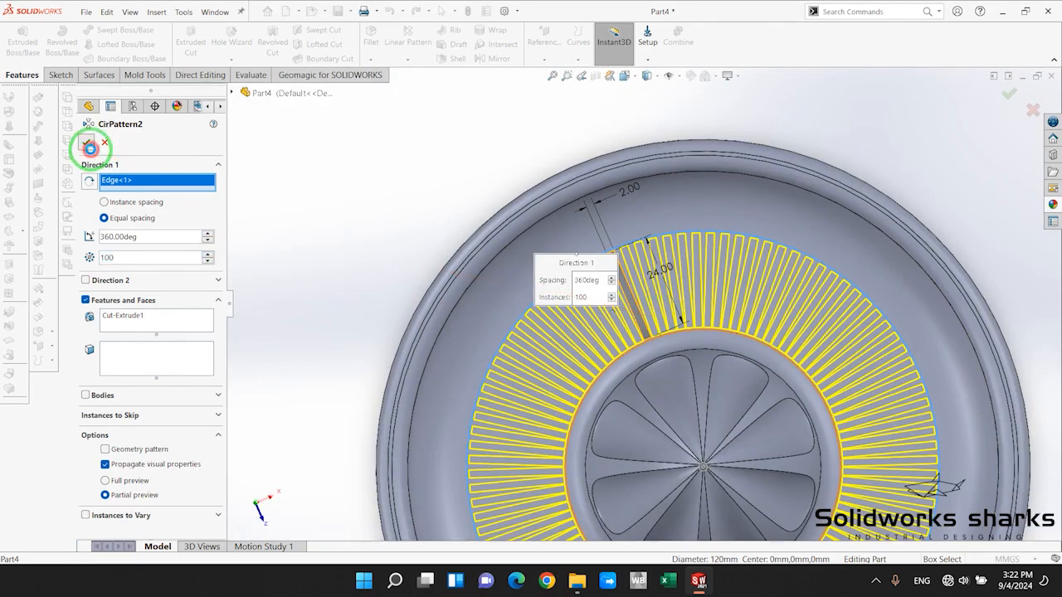
click(263, 237)
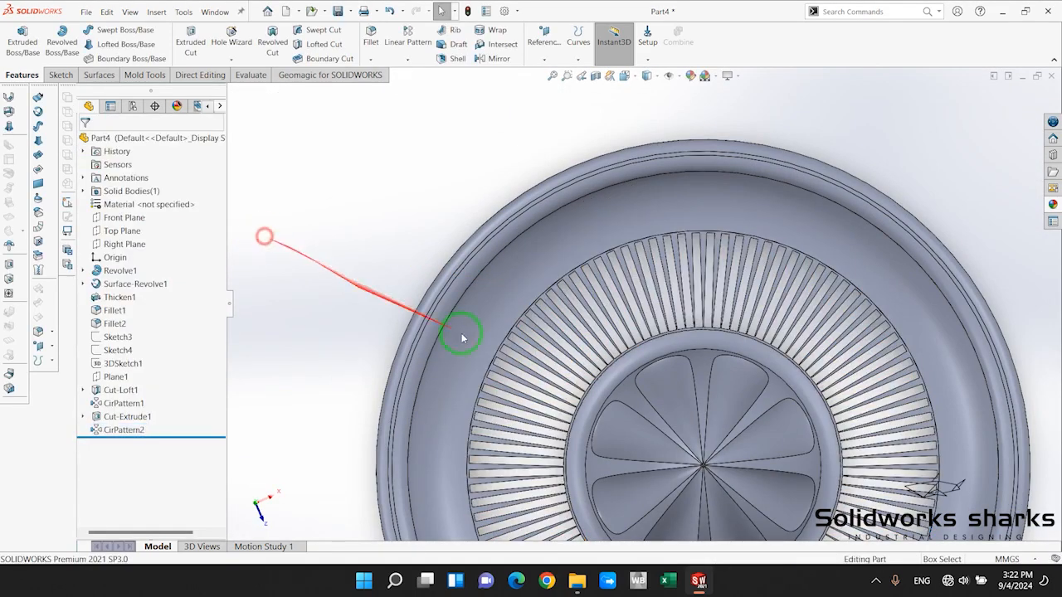
Edit the circular slot pattern and set its number of instances to 80
middle_drag(663, 411, 704, 419)
scroll(614, 441, up, 4)
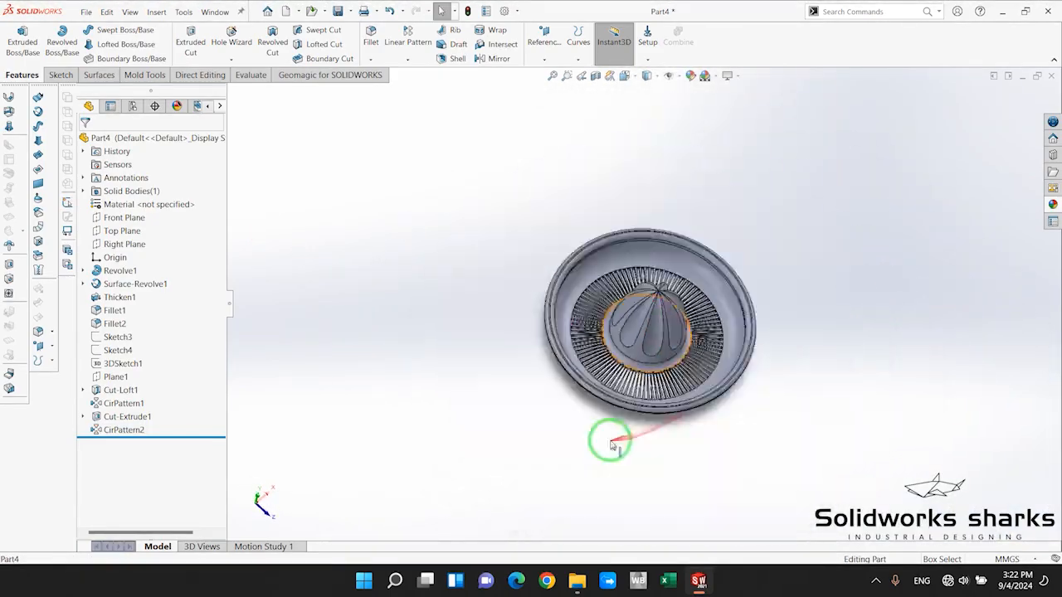
scroll(611, 440, down, 4)
scroll(682, 170, up, 3)
scroll(680, 164, down, 3)
scroll(666, 190, up, 3)
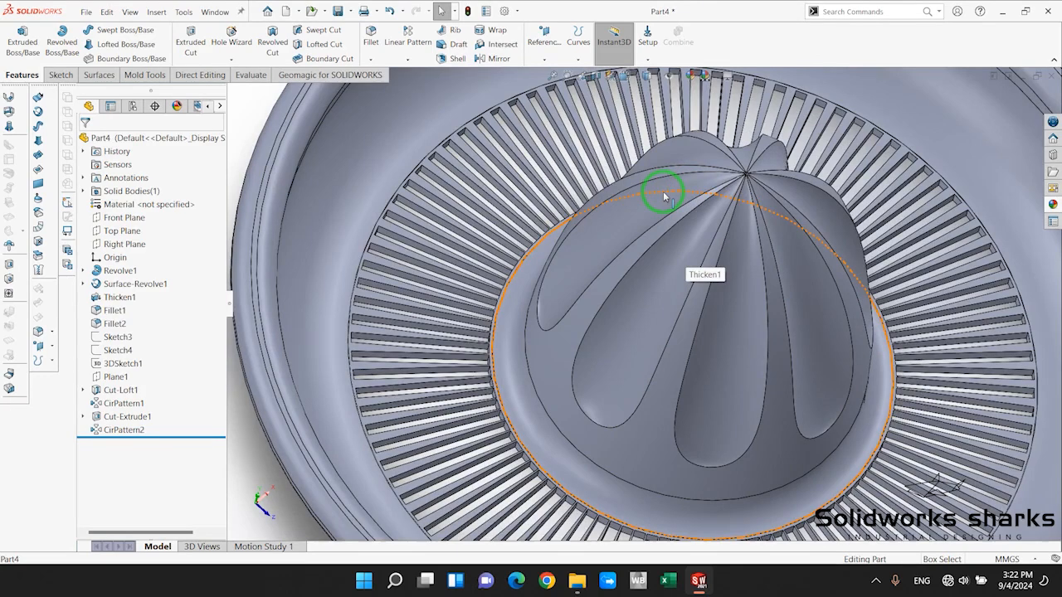
click(126, 429)
right_click(126, 430)
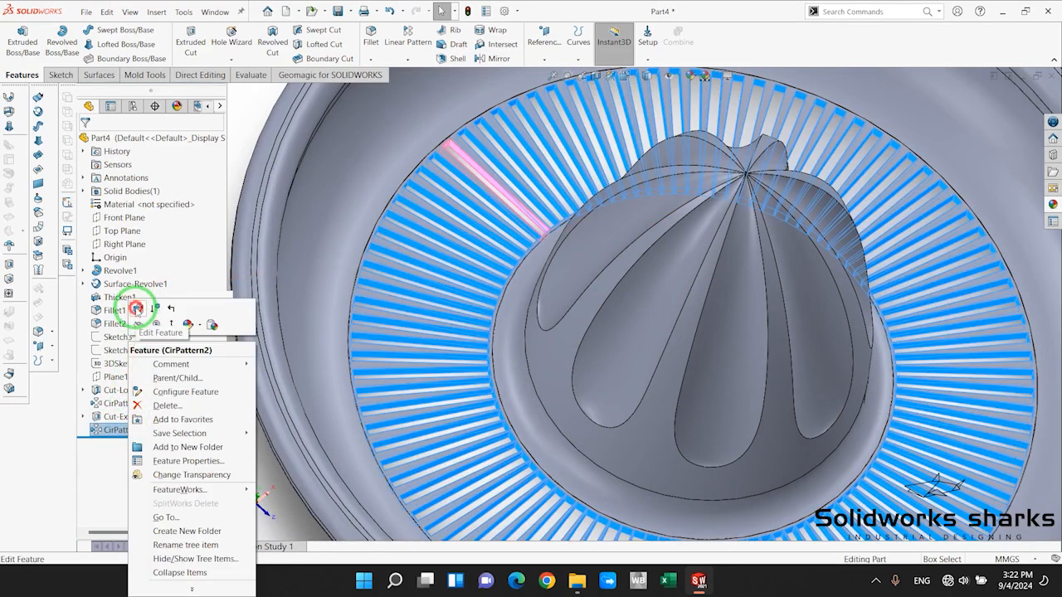
click(137, 309)
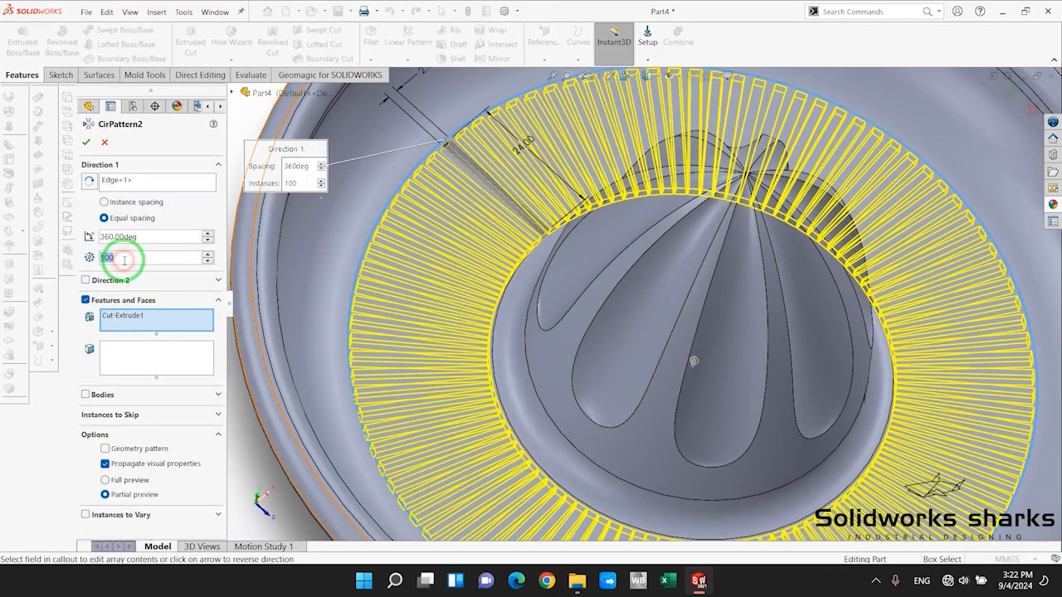
text(80)
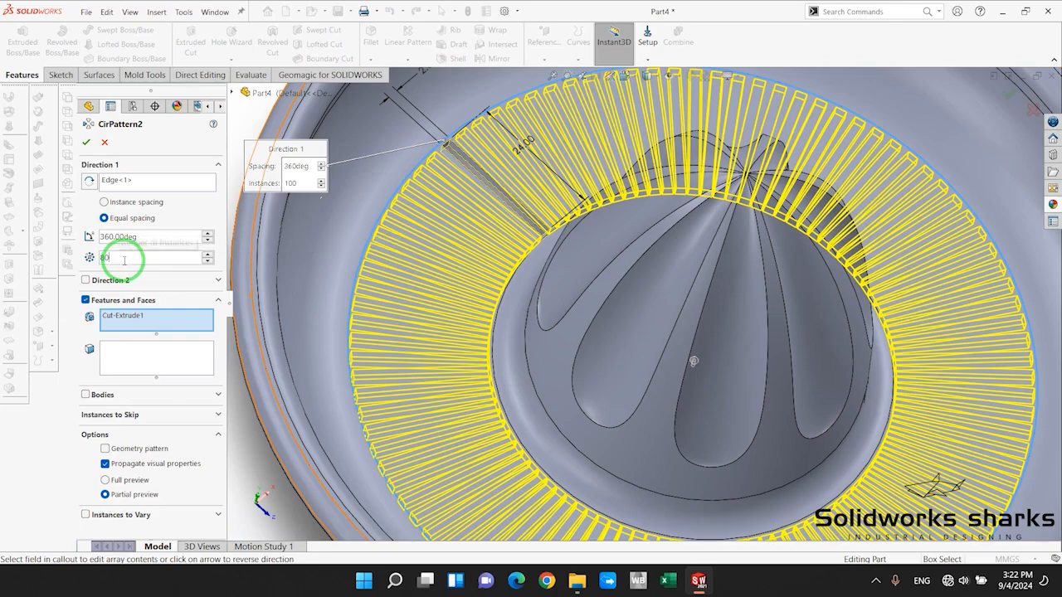
key(Return)
scroll(419, 344, up, 5)
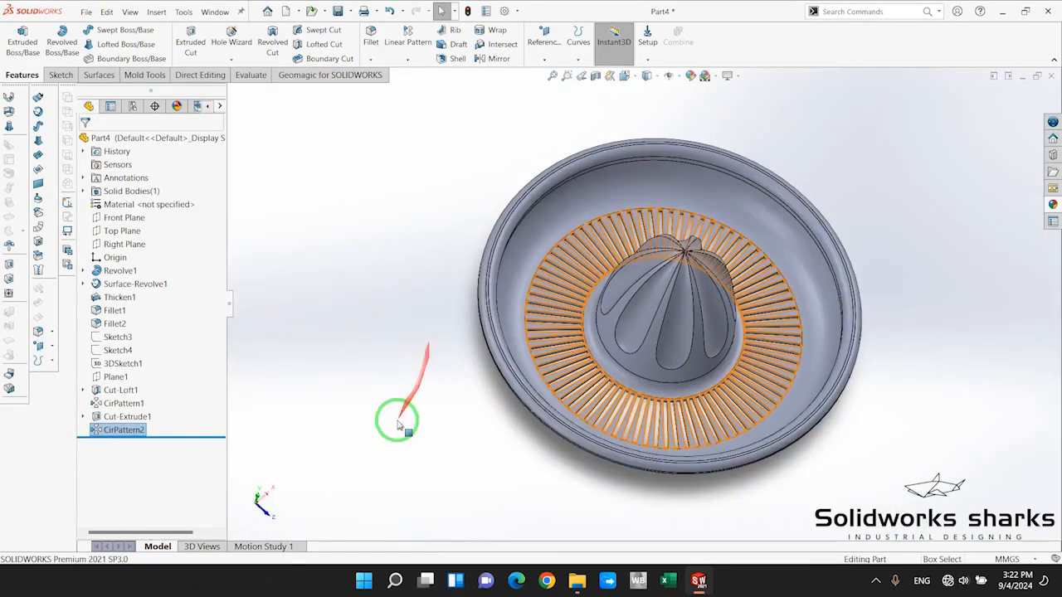
click(403, 400)
Examine the juicer's slotted floor, fluted cone and rim from several angles
scroll(615, 286, down, 3)
middle_drag(612, 343, 583, 246)
scroll(583, 246, up, 3)
scroll(737, 304, down, 2)
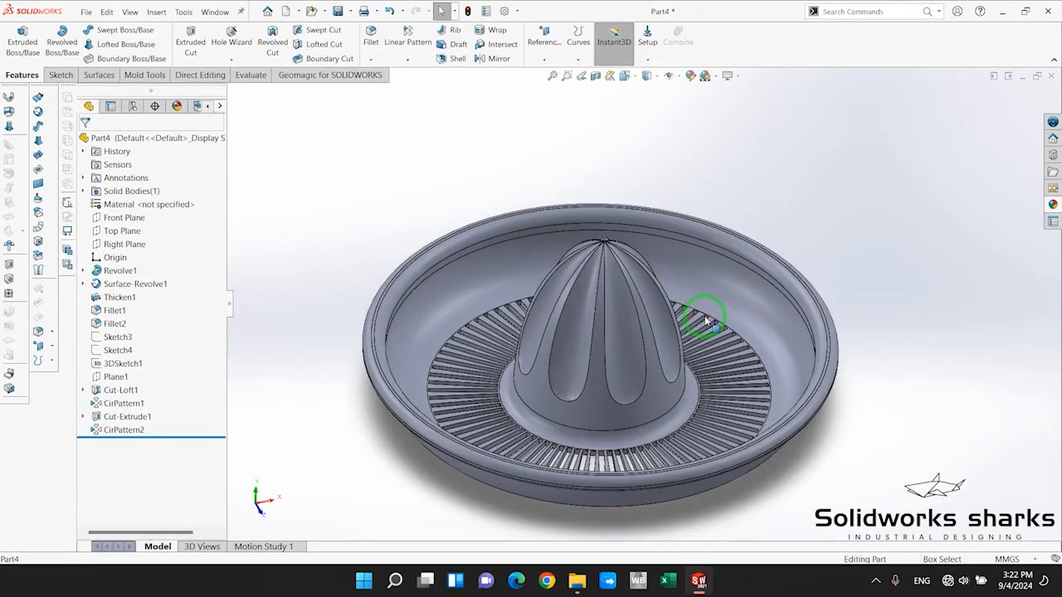
middle_drag(704, 315, 273, 434)
middle_drag(718, 256, 532, 319)
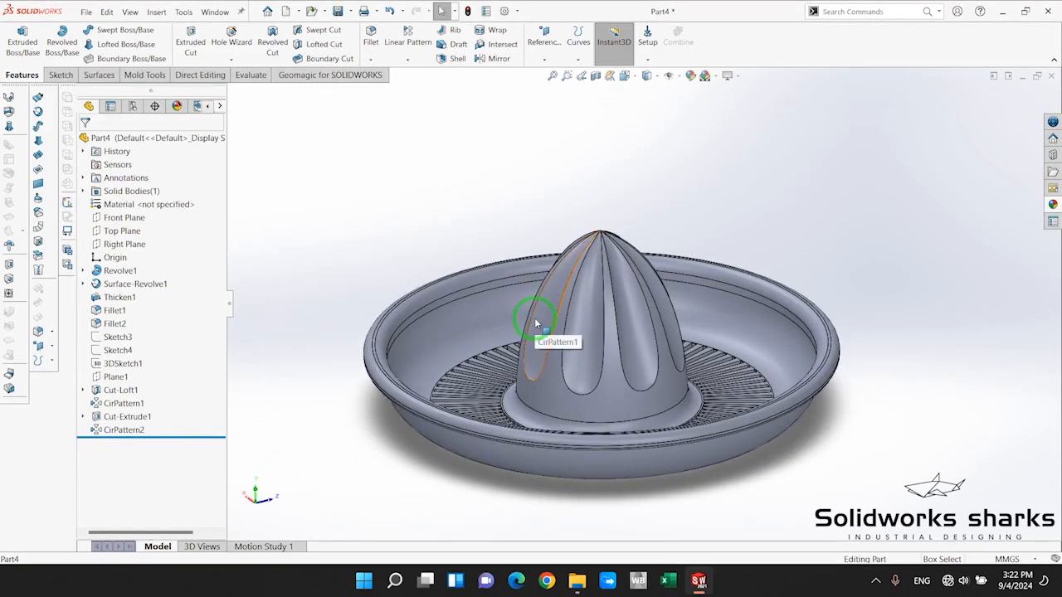
mouse_move(535, 322)
middle_down()
mouse_move(666, 177)
mouse_move(628, 303)
mouse_move(590, 379)
mouse_move(648, 282)
middle_up()
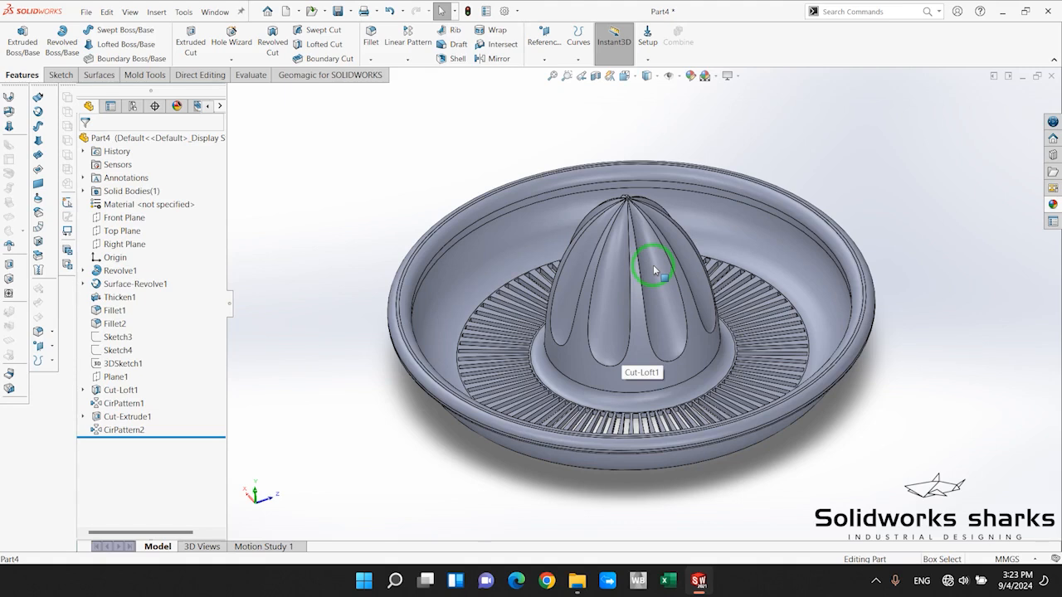
click(927, 325)
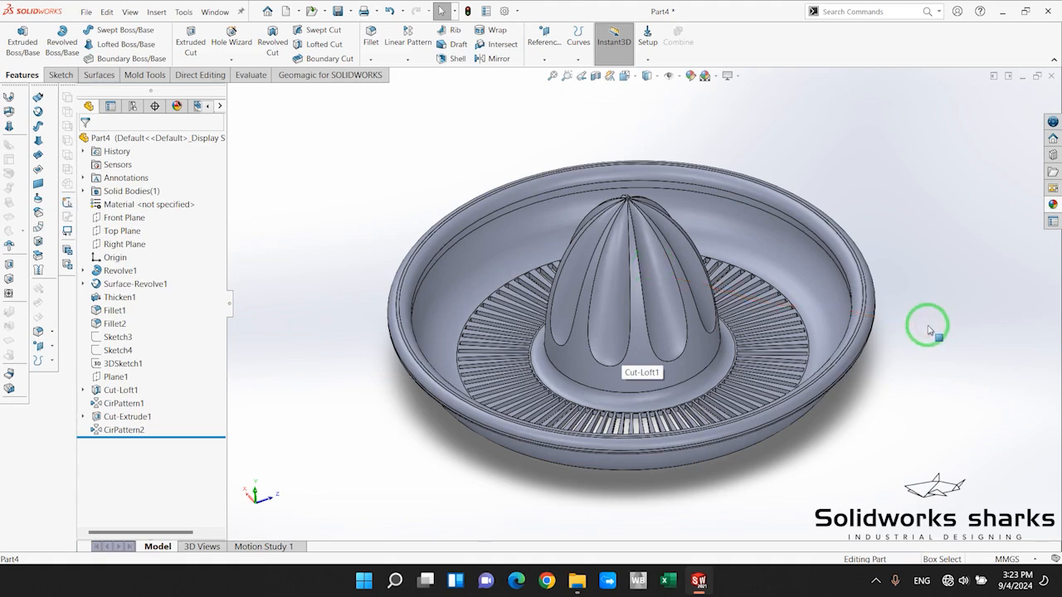